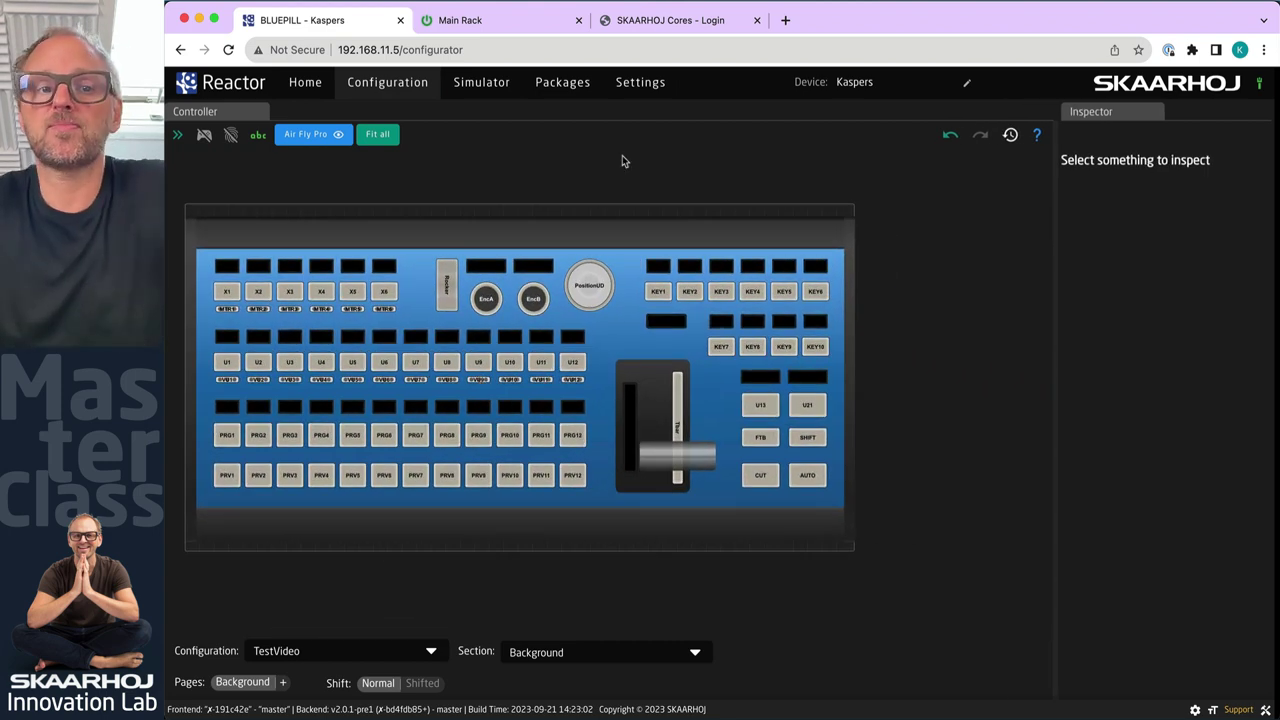
# Switch to SKAARHOJ Cores and open the Air Fly Pro V2 ATEM Switching configuration in its advanced view
pyautogui.click(667, 22)
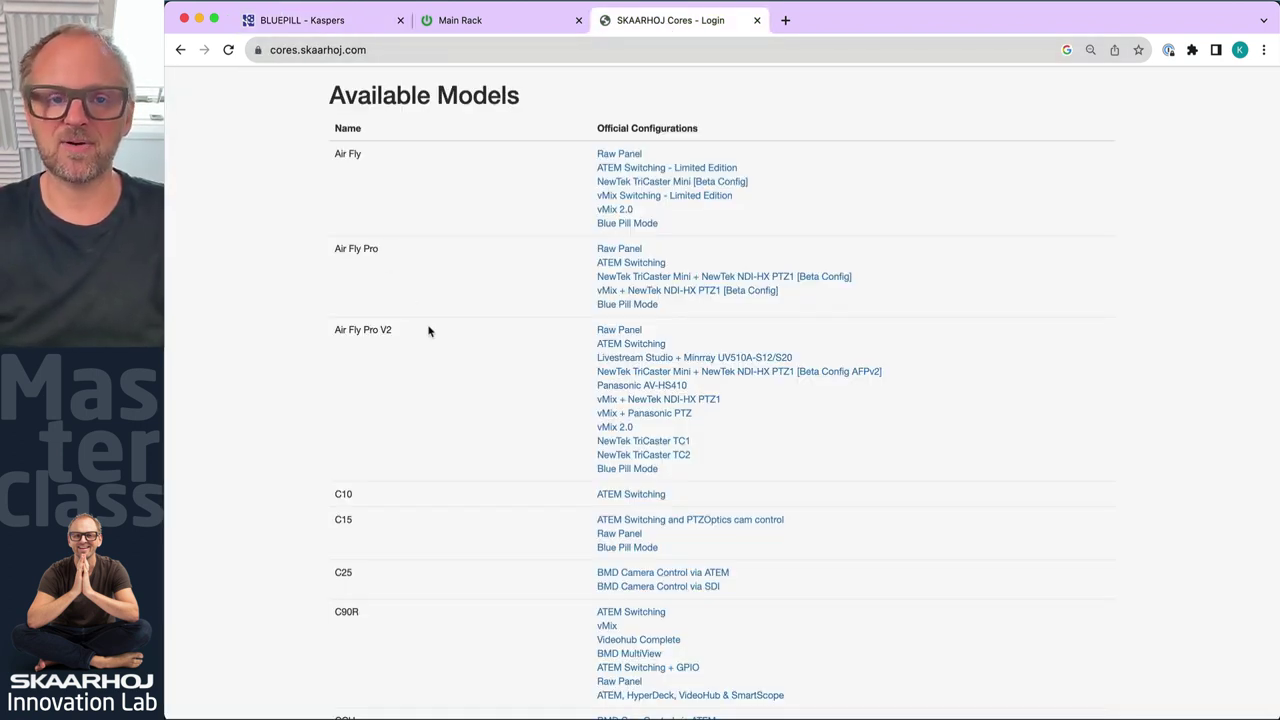
pyautogui.click(660, 345)
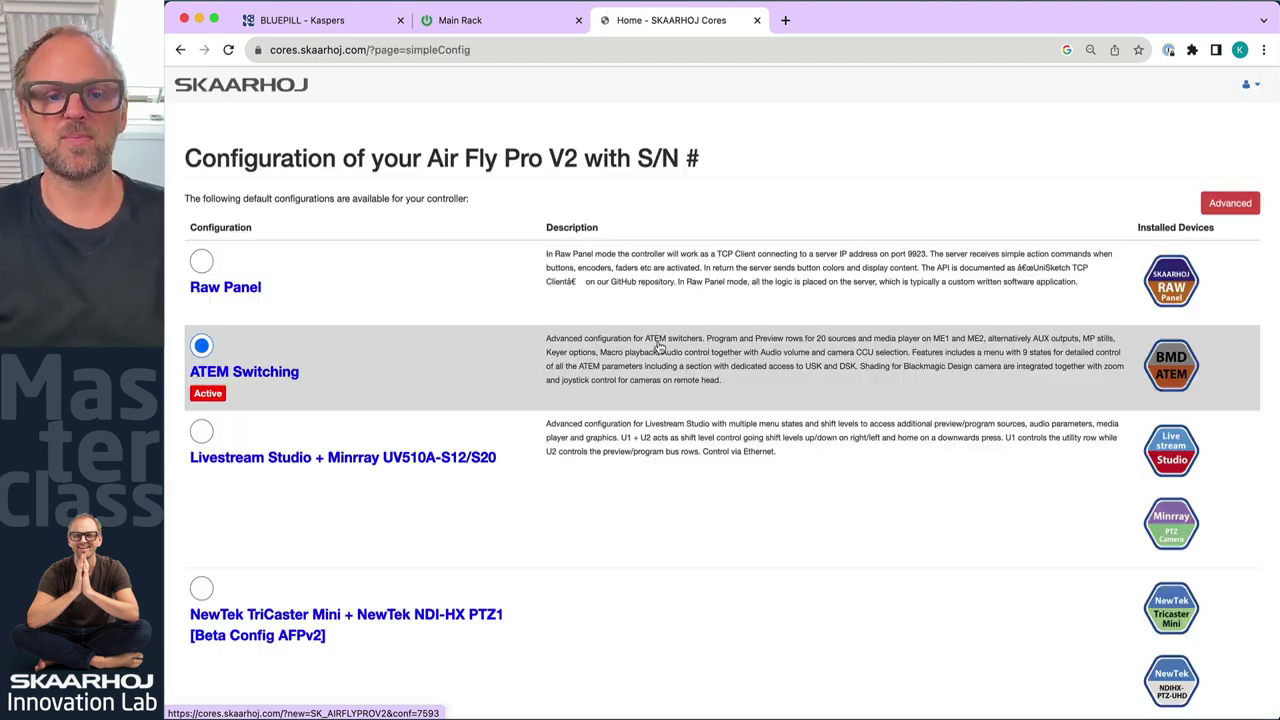
pyautogui.click(1228, 207)
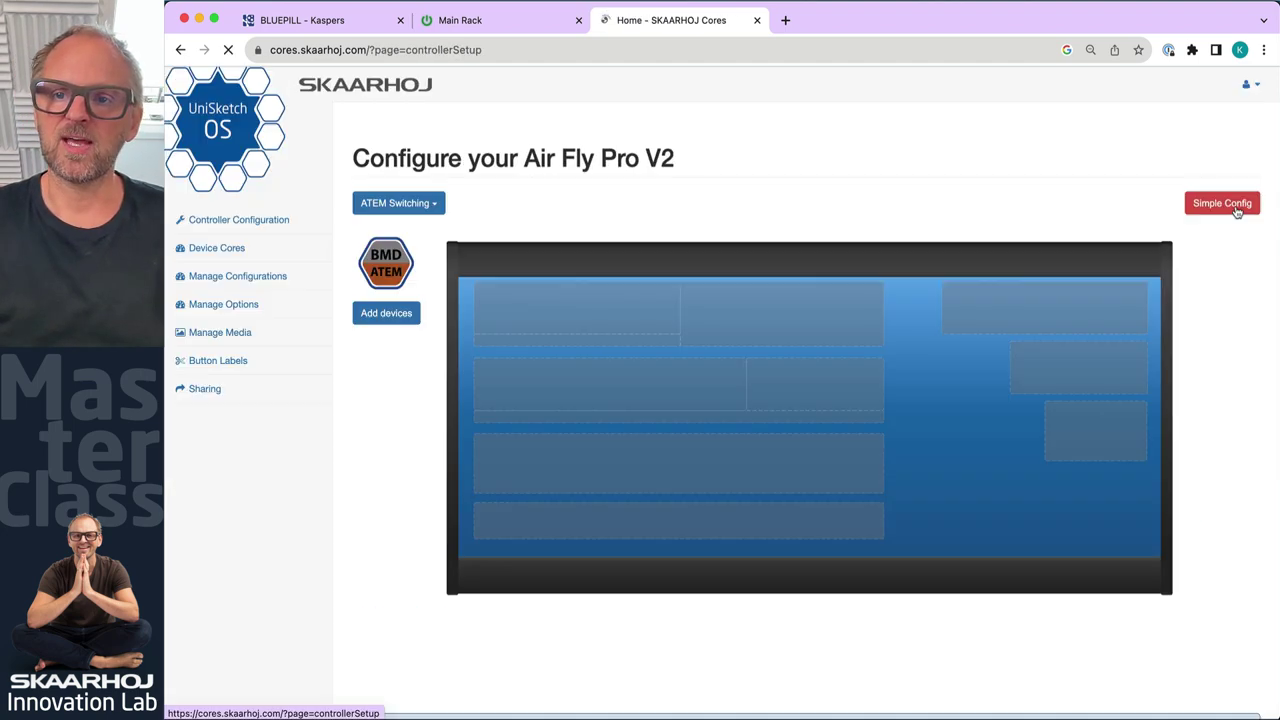
# Examine the controller layout, the enabled additional states, and the States and Labels sections of the ATEM Switching configuration
pyautogui.scroll(-5, 1130, 308)
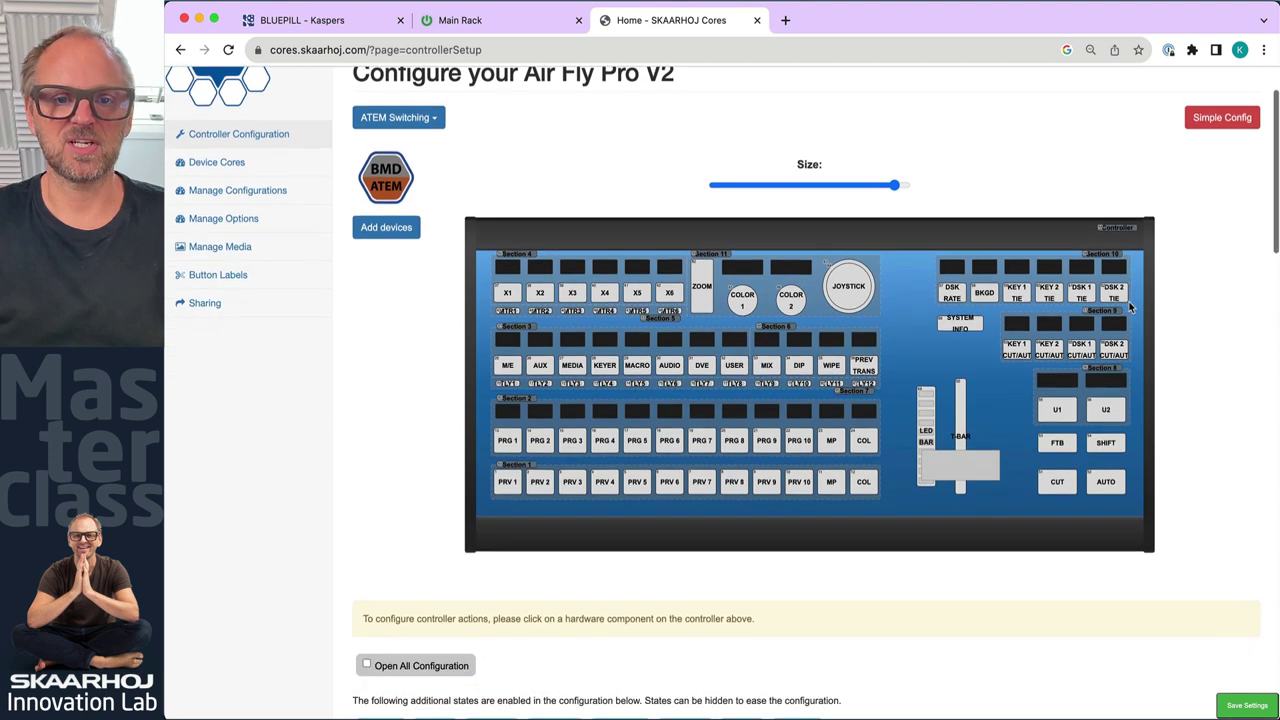
pyautogui.scroll(5, 527, 188)
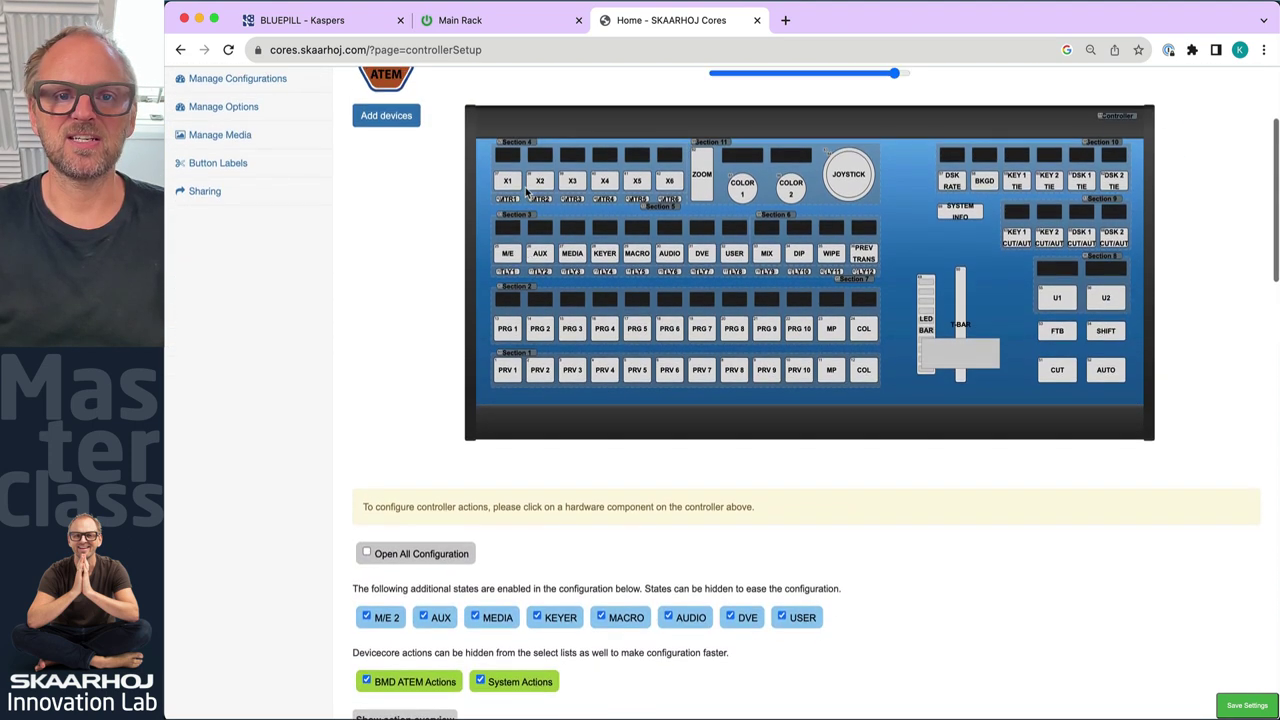
pyautogui.scroll(-5, 528, 193)
pyautogui.scroll(-1, 527, 193)
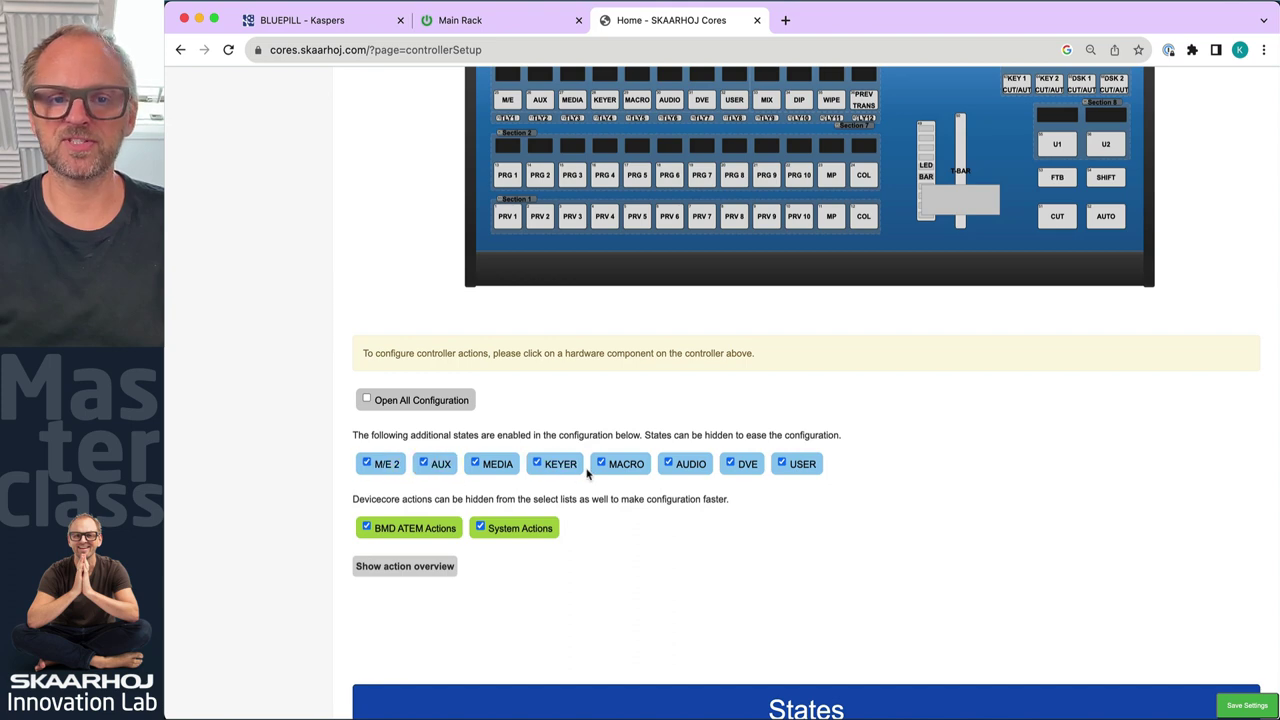
pyautogui.scroll(-5, 852, 480)
pyautogui.scroll(-4, 852, 480)
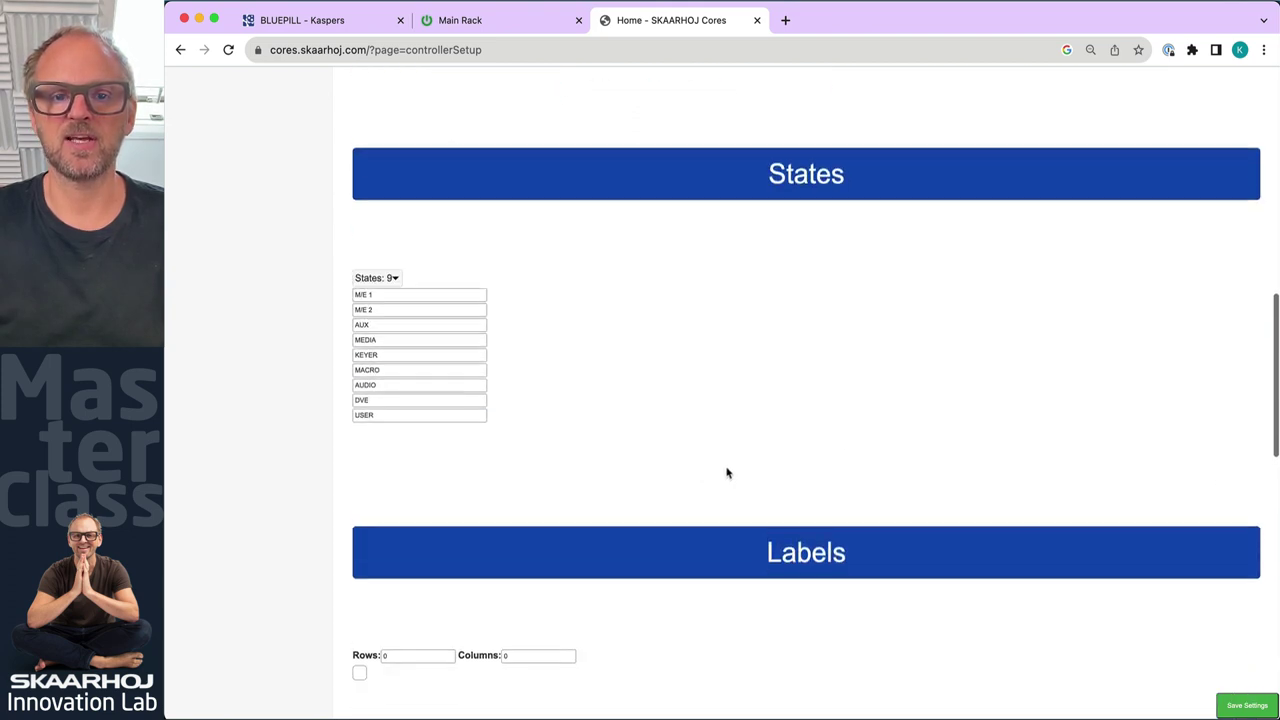
pyautogui.scroll(5, 617, 434)
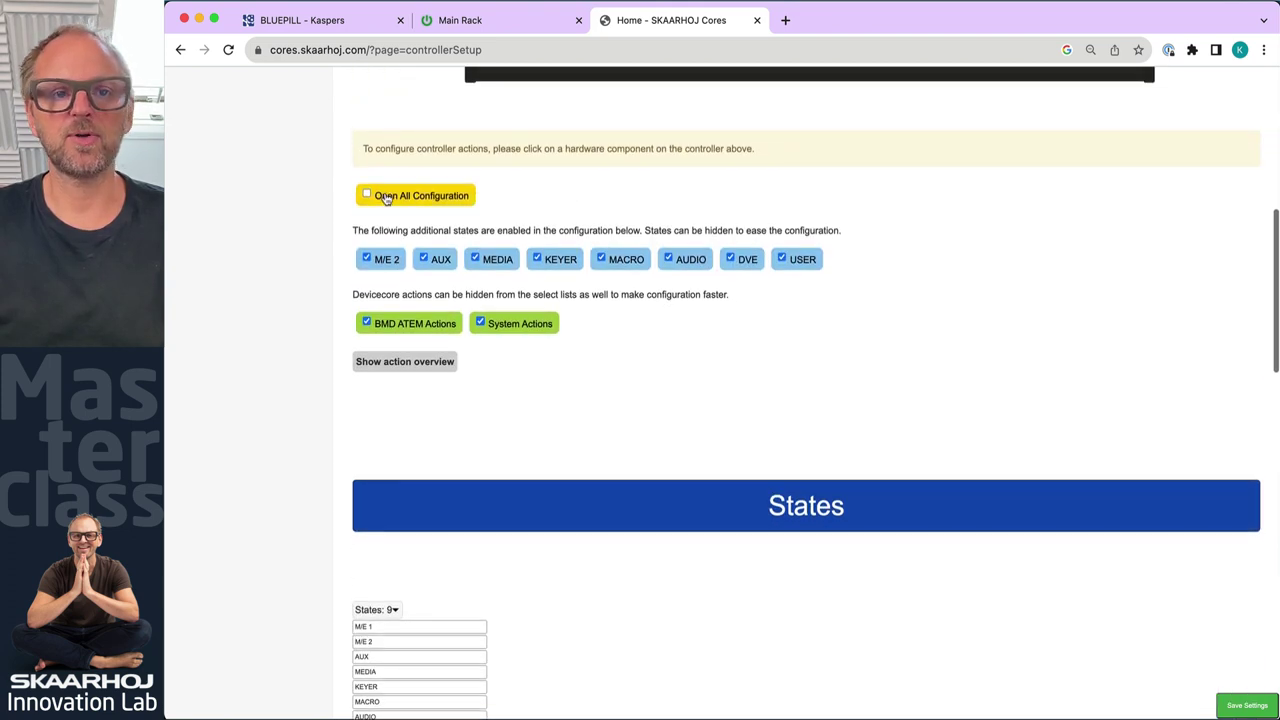
# Enable Open All Configuration and go to the action settings of the PRV 1 button
pyautogui.click(372, 193)
pyautogui.scroll(5, 628, 237)
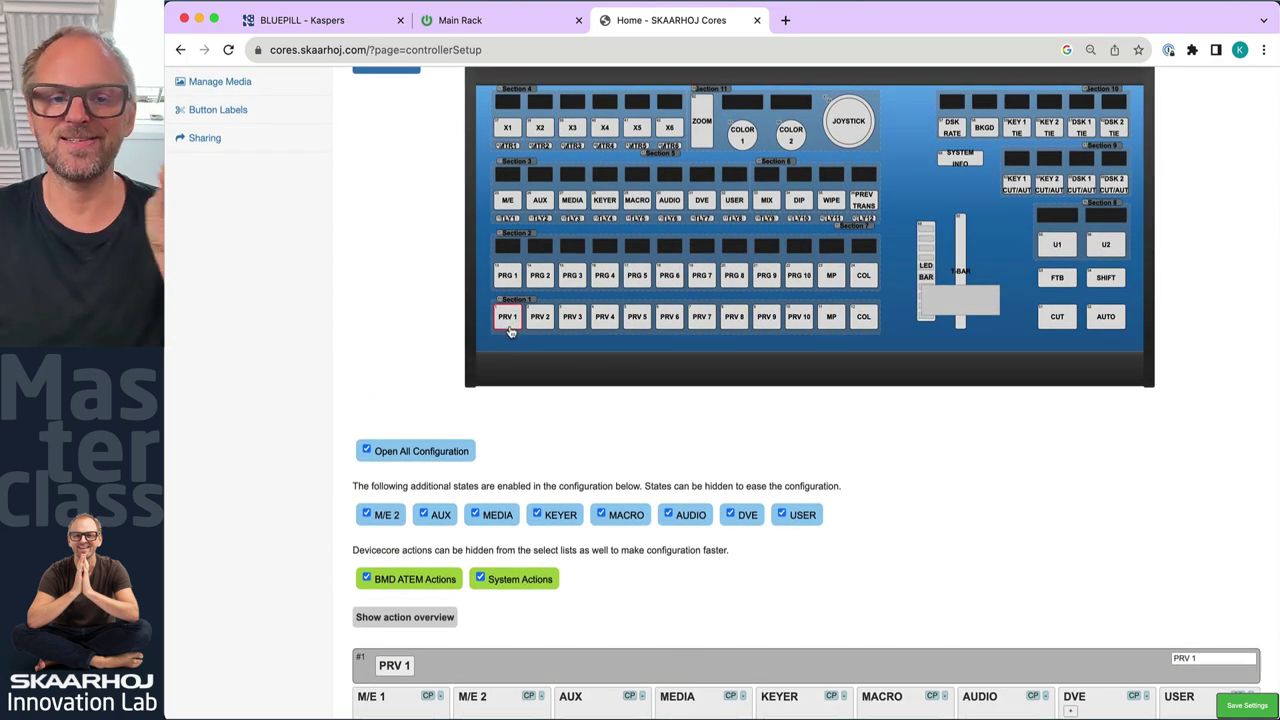
pyautogui.click(508, 318)
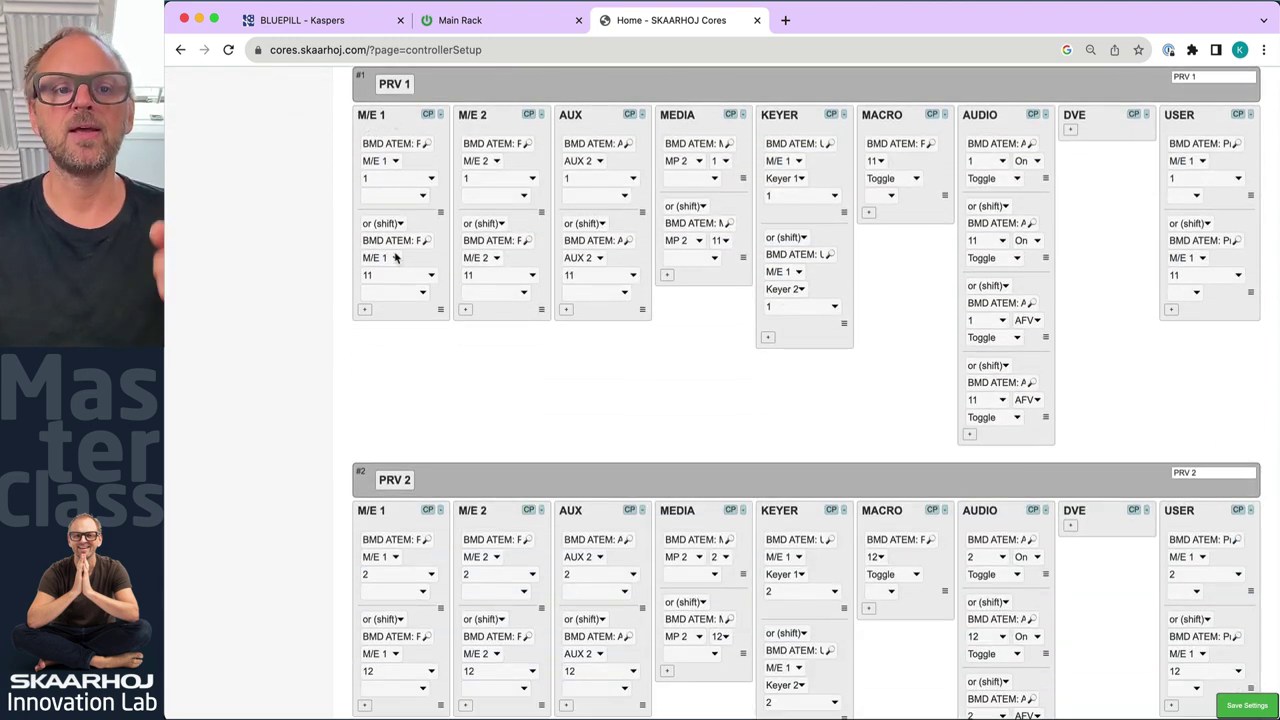
# Inspect the action type, M/E and source choices of PRV 1's first action in the M/E 1 state
pyautogui.click(420, 143)
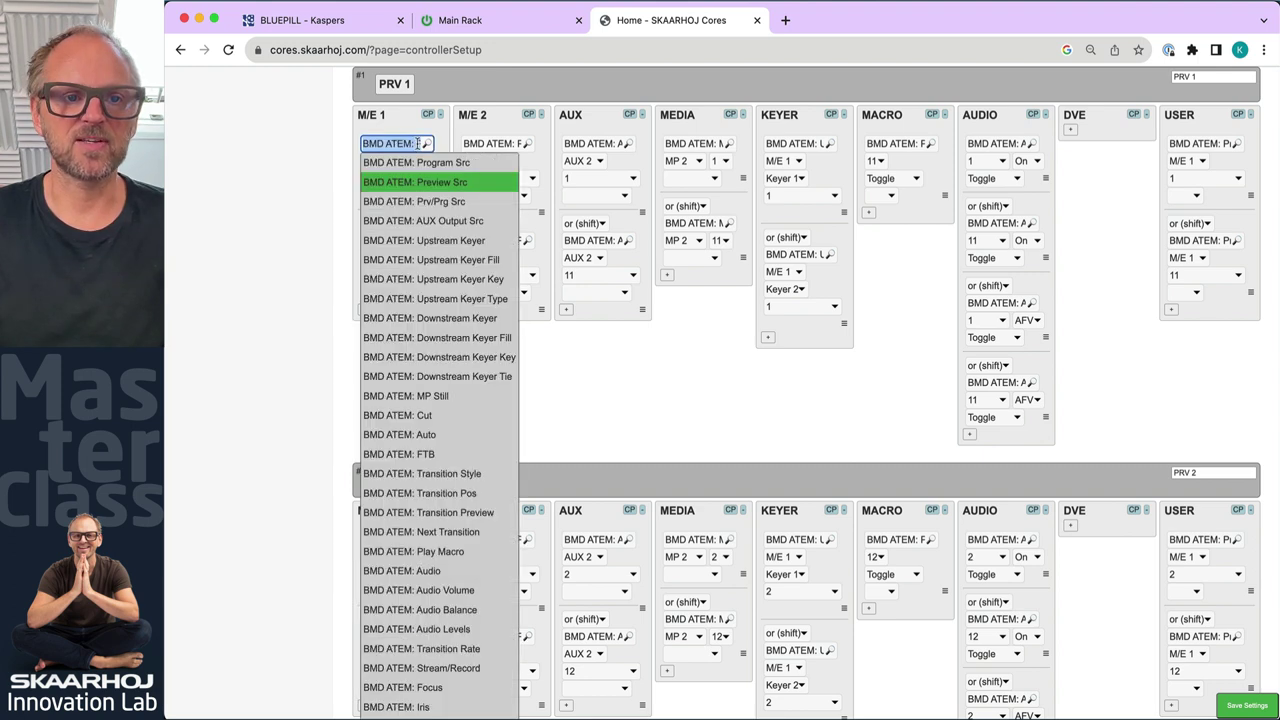
pyautogui.click(338, 183)
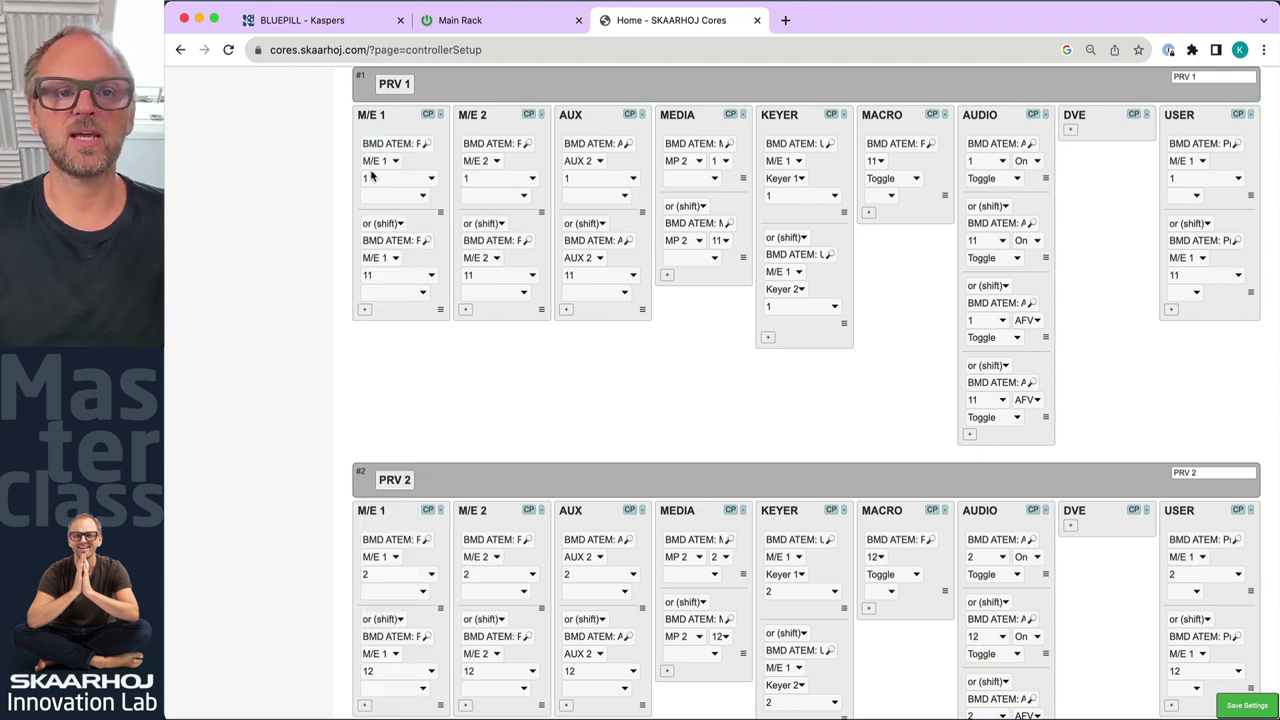
pyautogui.click(381, 163)
pyautogui.click(376, 164)
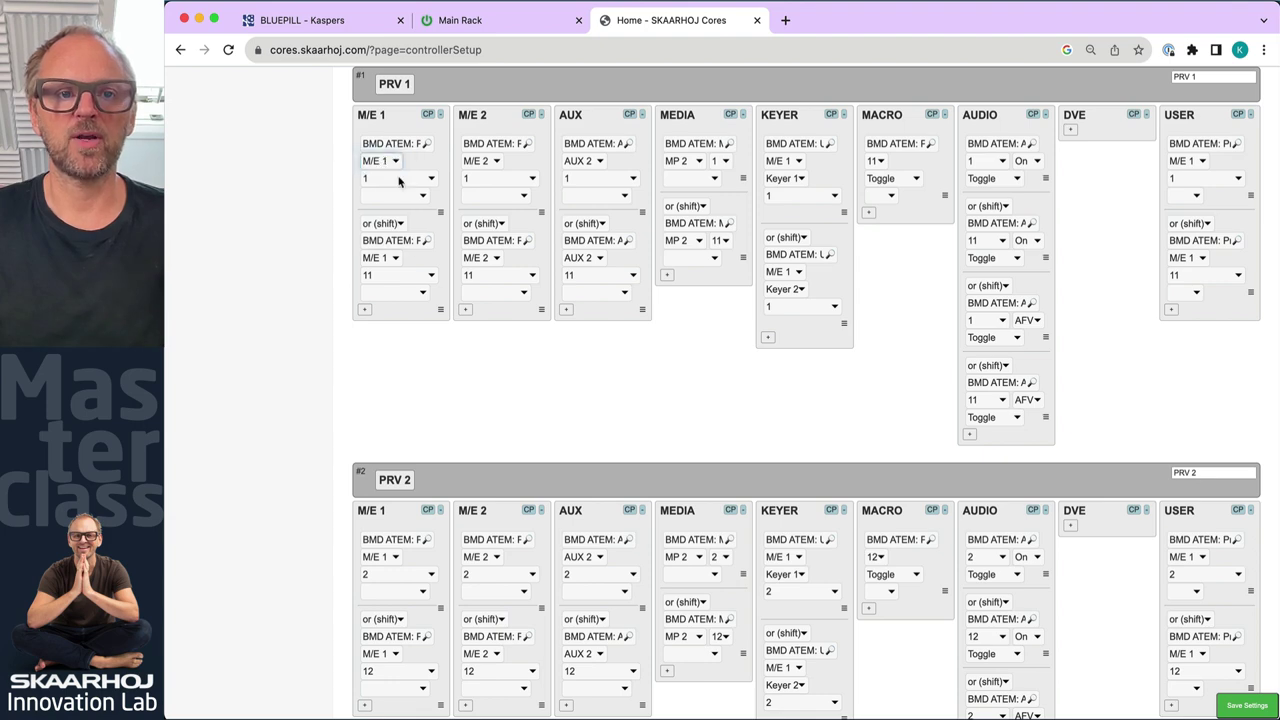
pyautogui.click(398, 178)
pyautogui.click(290, 187)
# Compare with PRV 2, and inspect the source, hold mode and M/E choices of PRV 1's shift action in the M/E 1 state
pyautogui.scroll(-5, 281, 408)
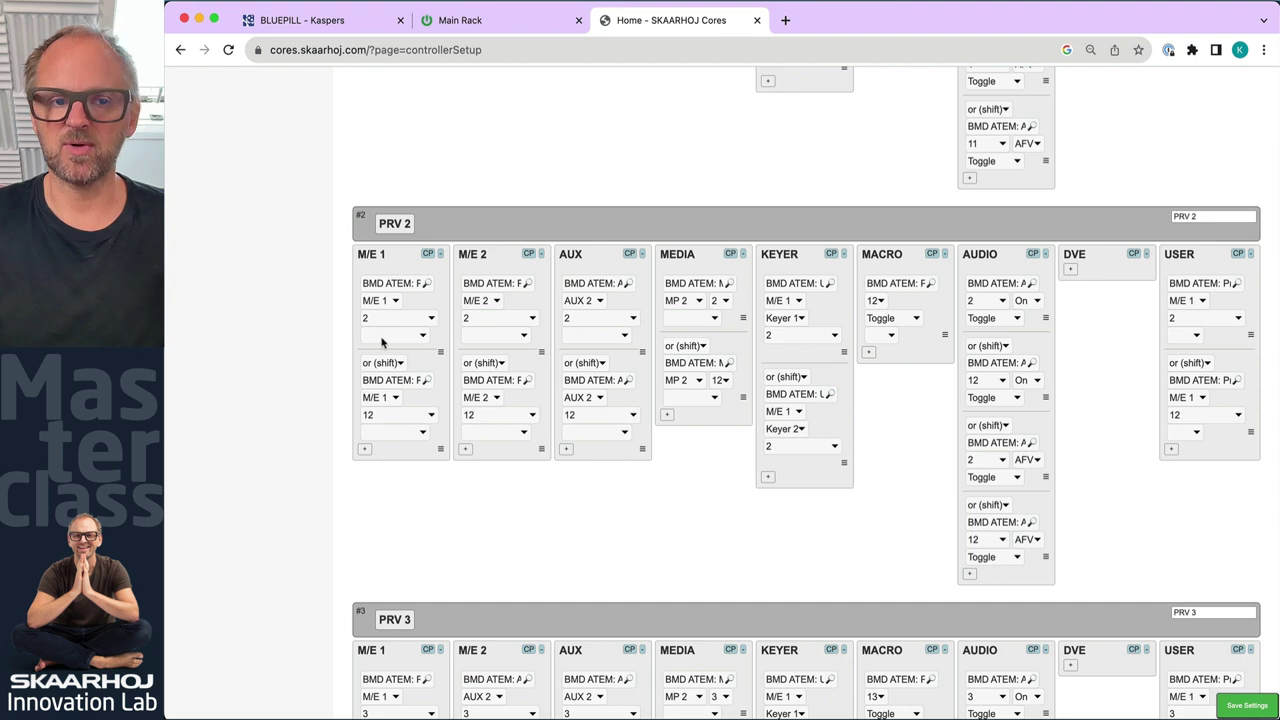
pyautogui.scroll(3, 330, 362)
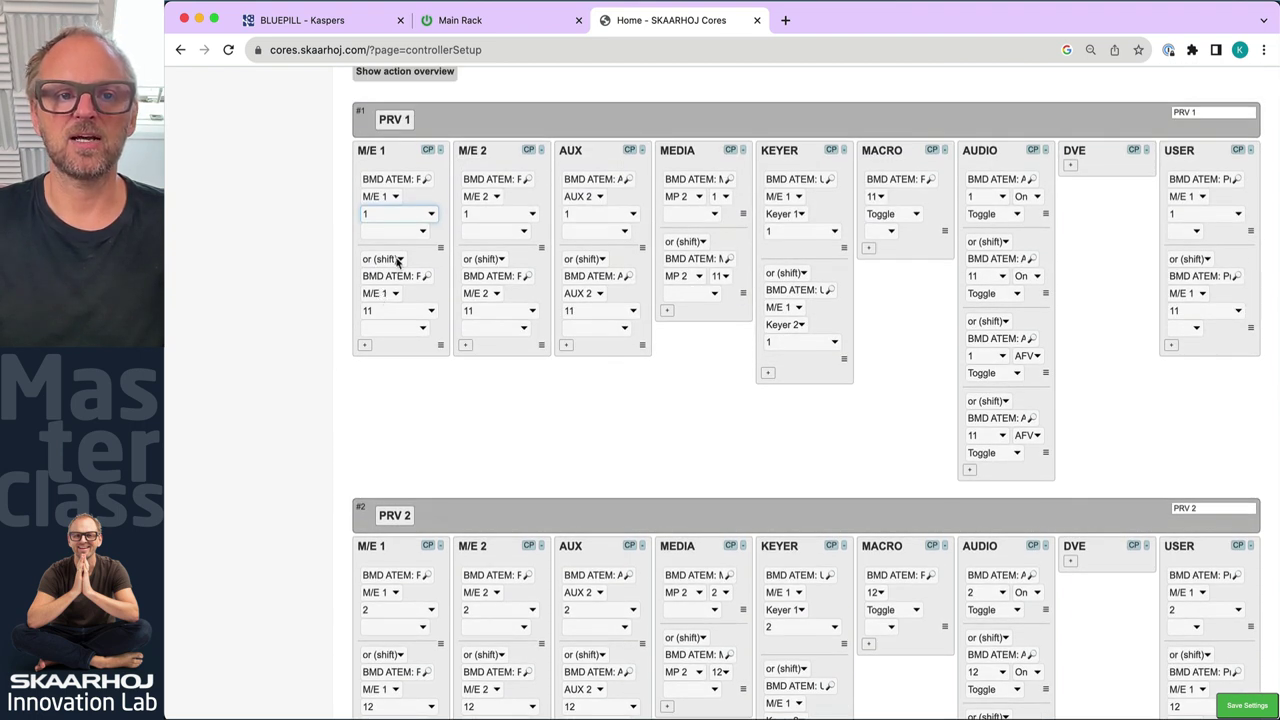
pyautogui.click(390, 311)
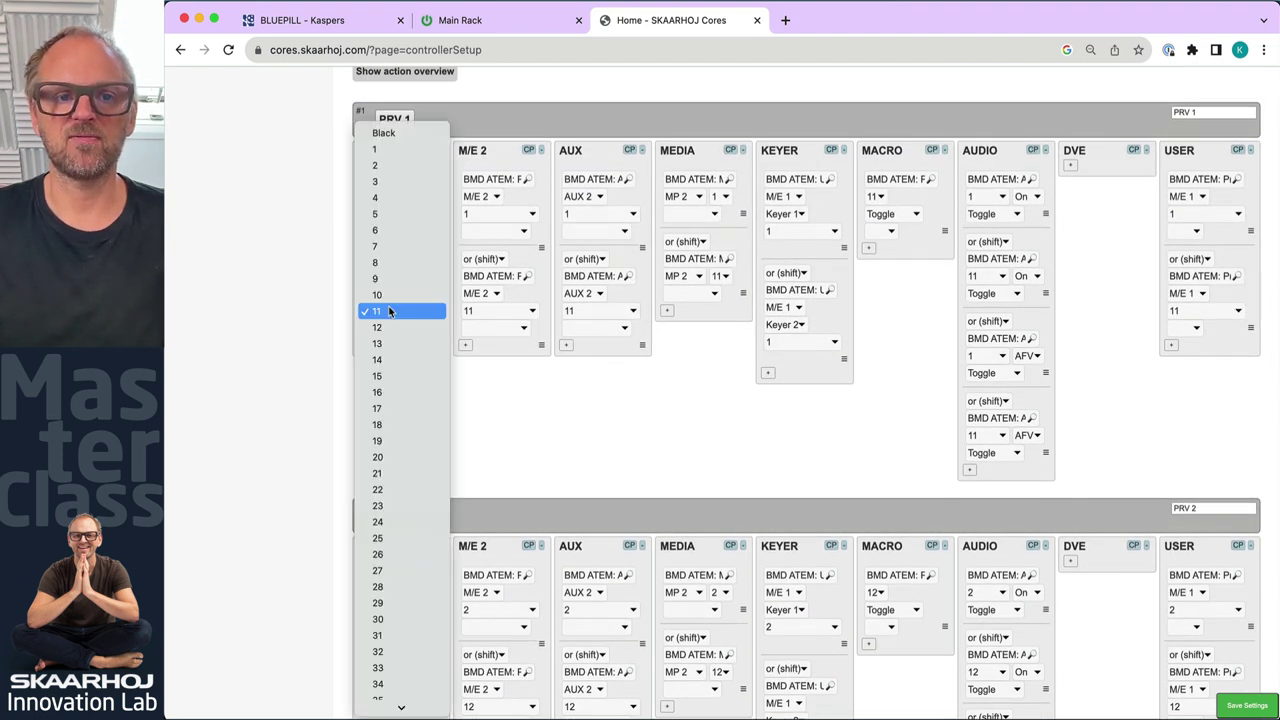
pyautogui.click(347, 313)
pyautogui.scroll(1, 330, 320)
pyautogui.click(400, 340)
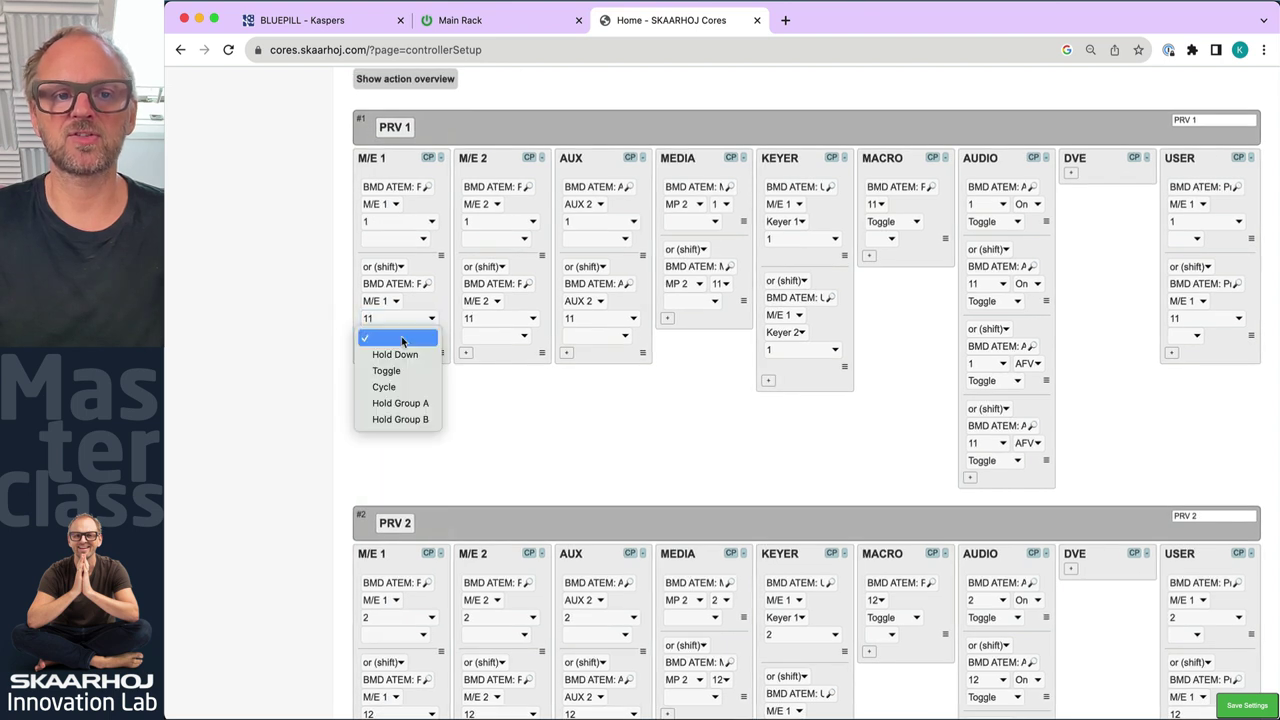
pyautogui.click(387, 310)
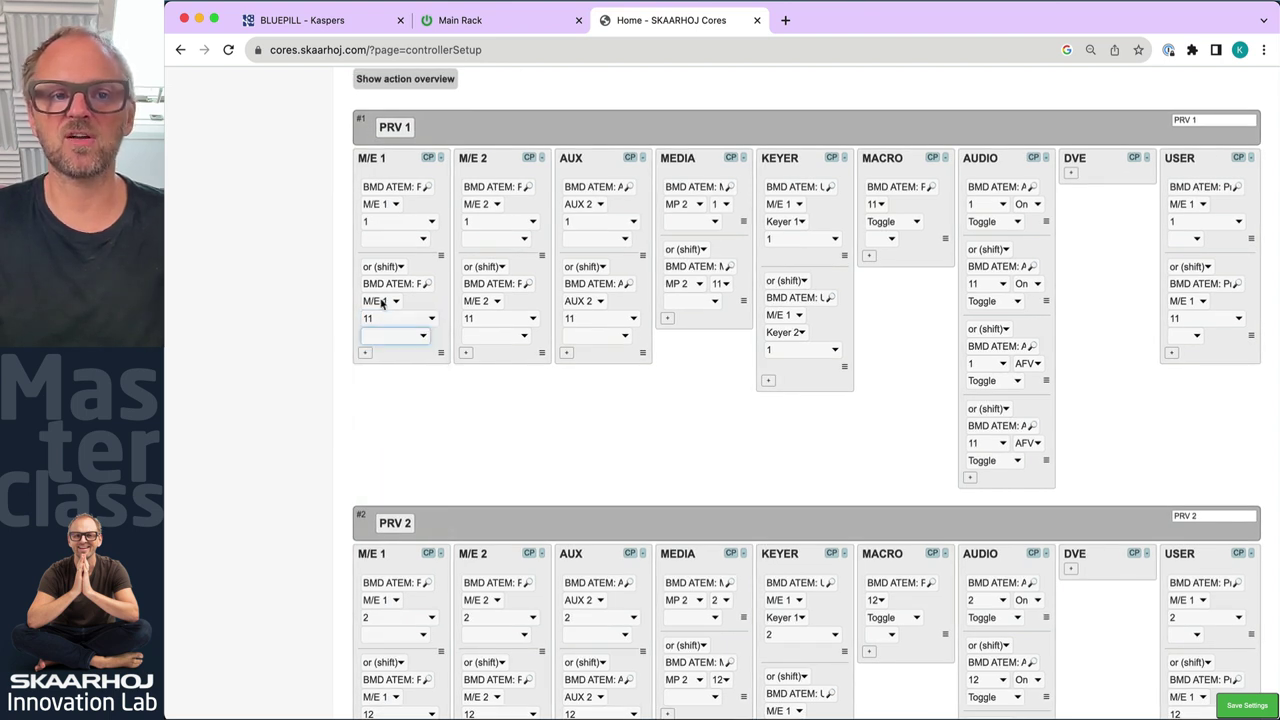
pyautogui.click(382, 303)
pyautogui.click(307, 304)
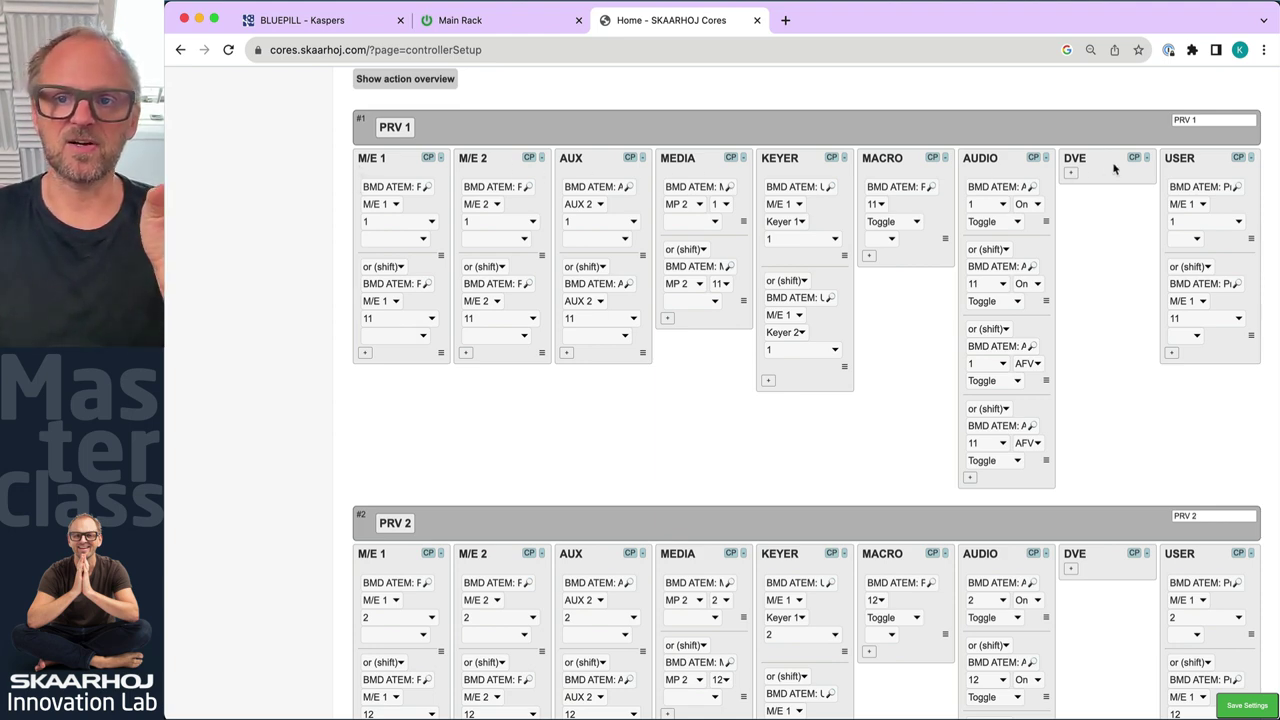
# Examine how actions are assigned per state, from the PRV buttons through to the M/E, AUX, MEDIA and KEYER state-selection buttons
pyautogui.scroll(10, 705, 205)
pyautogui.scroll(2, 700, 212)
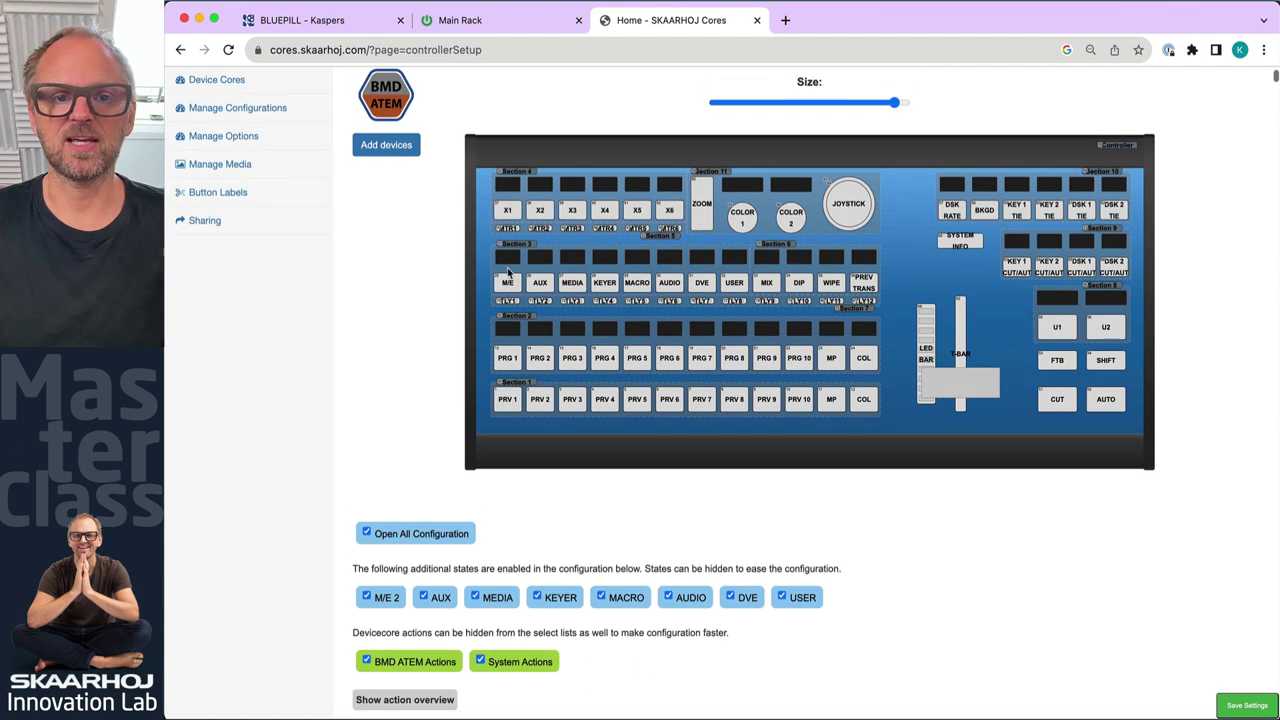
pyautogui.scroll(-10, 362, 374)
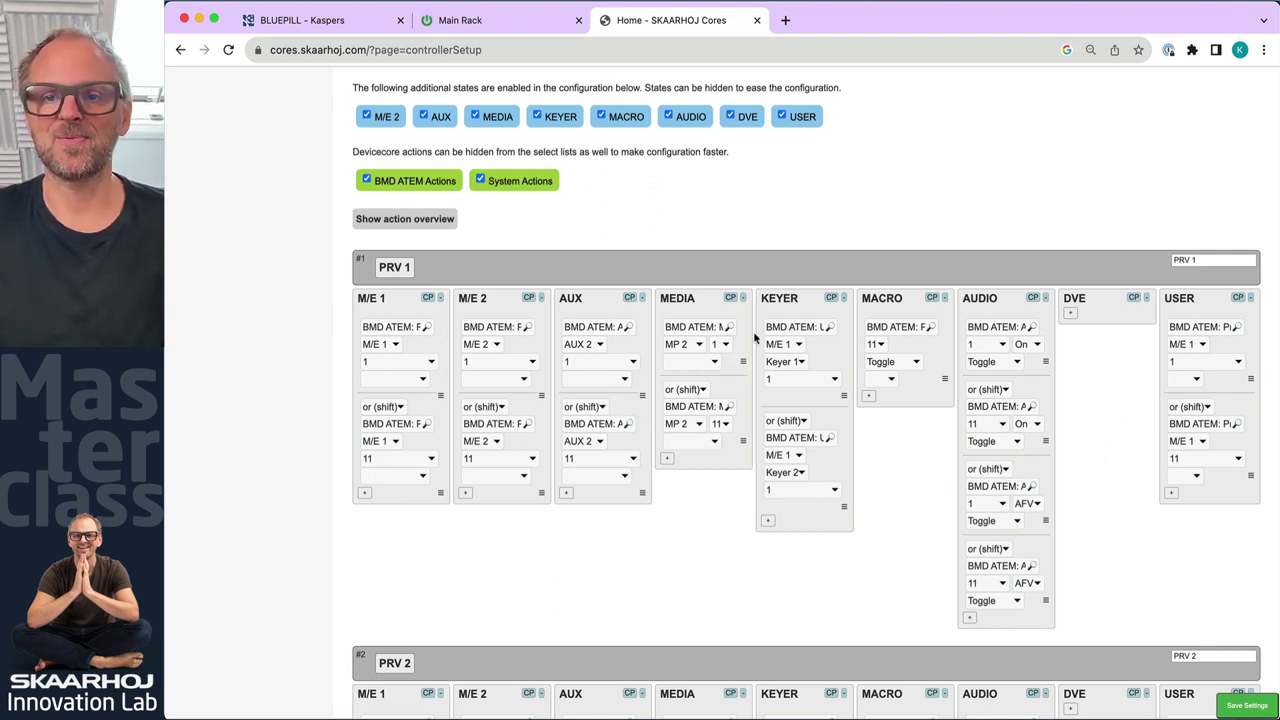
pyautogui.scroll(-1, 1271, 96)
pyautogui.scroll(-10, 1273, 95)
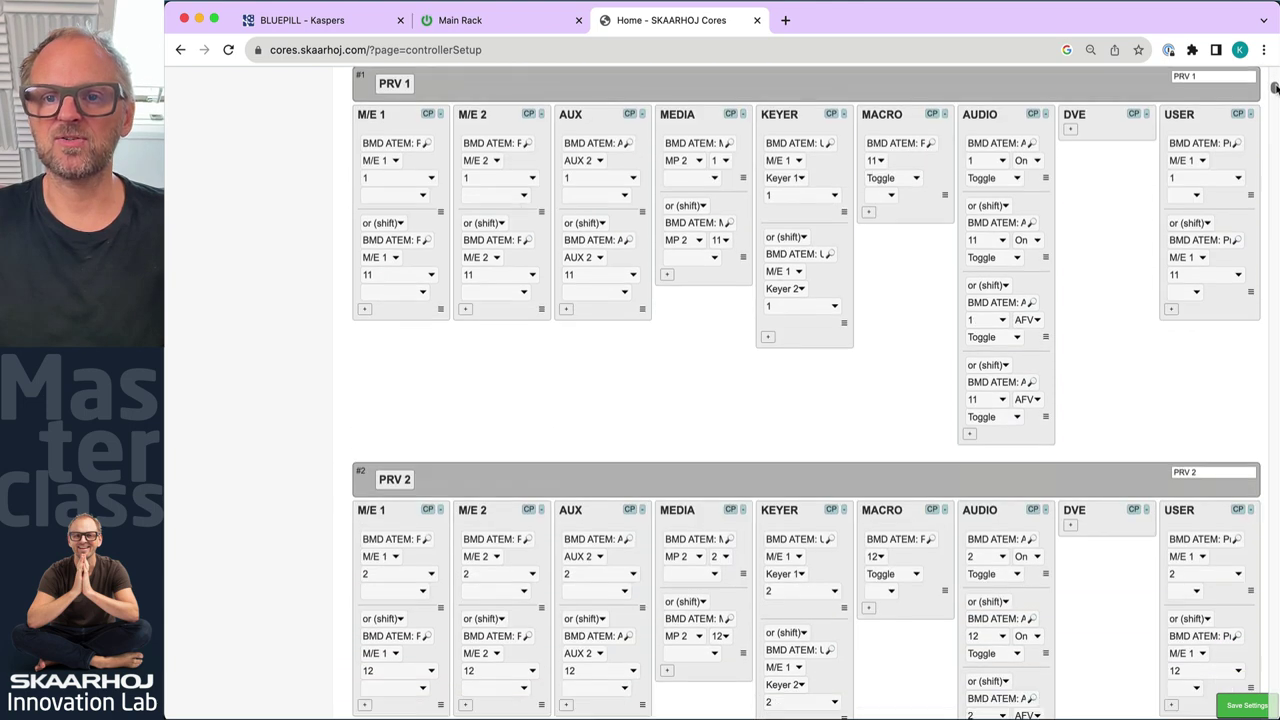
pyautogui.scroll(-12, 1274, 95)
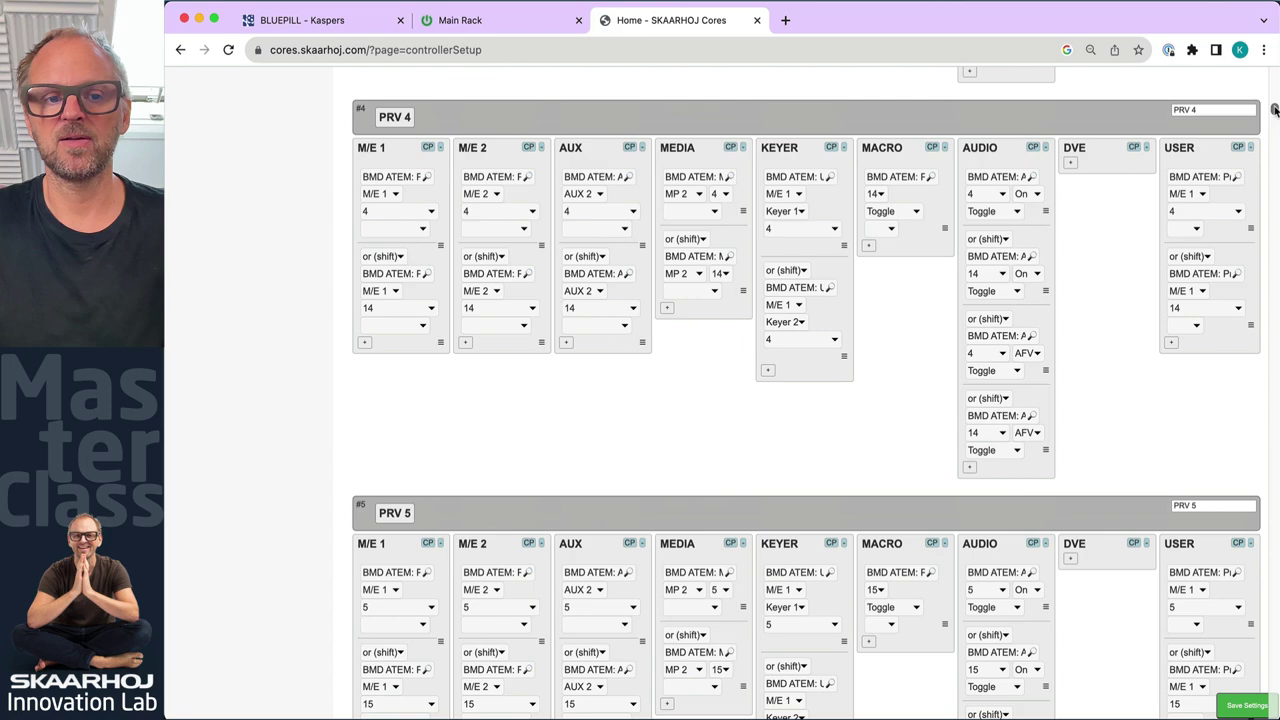
pyautogui.moveTo(1274, 110); pyautogui.dragTo(1274, 134)
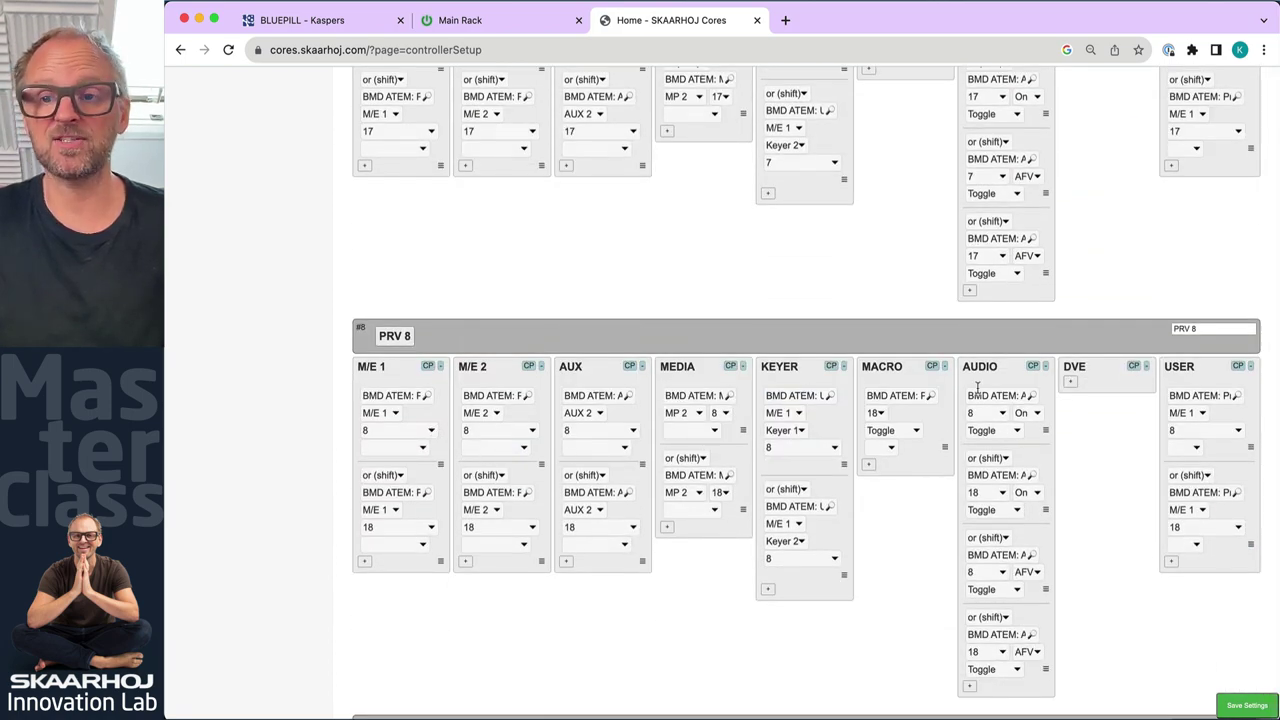
pyautogui.scroll(-3, 1240, 230)
pyautogui.moveTo(1272, 130); pyautogui.dragTo(1272, 307)
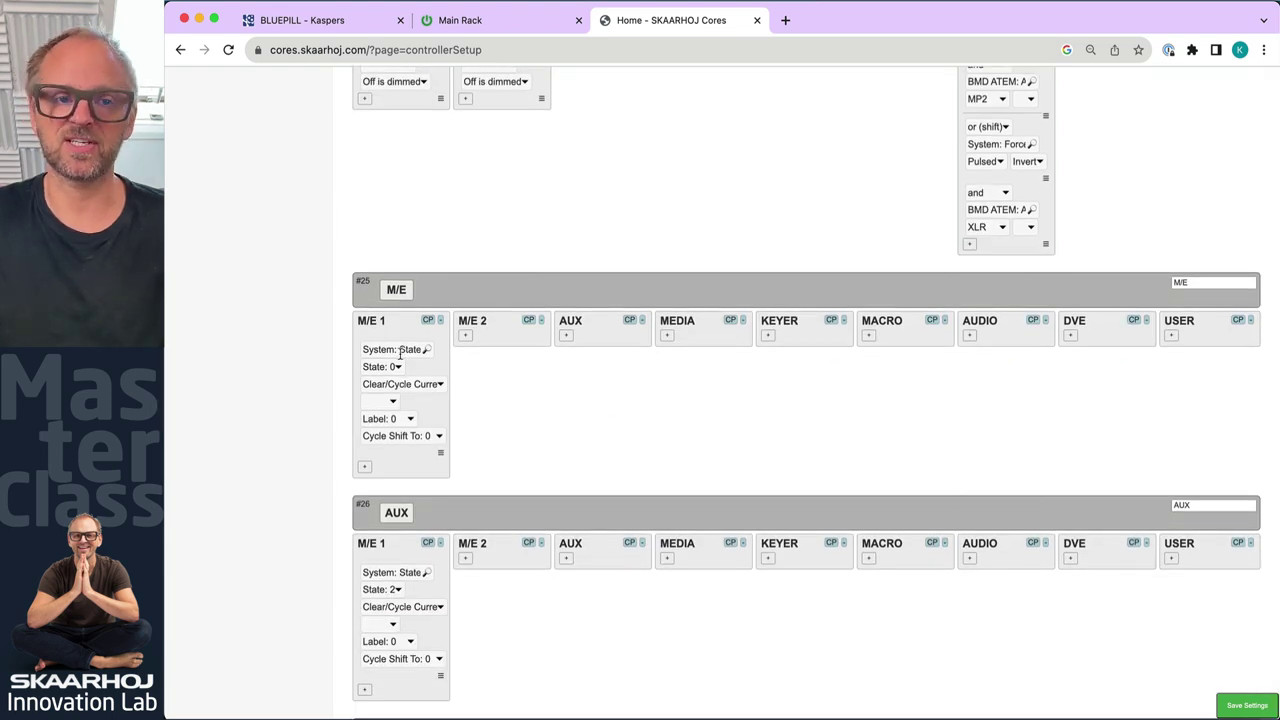
pyautogui.scroll(-5, 435, 615)
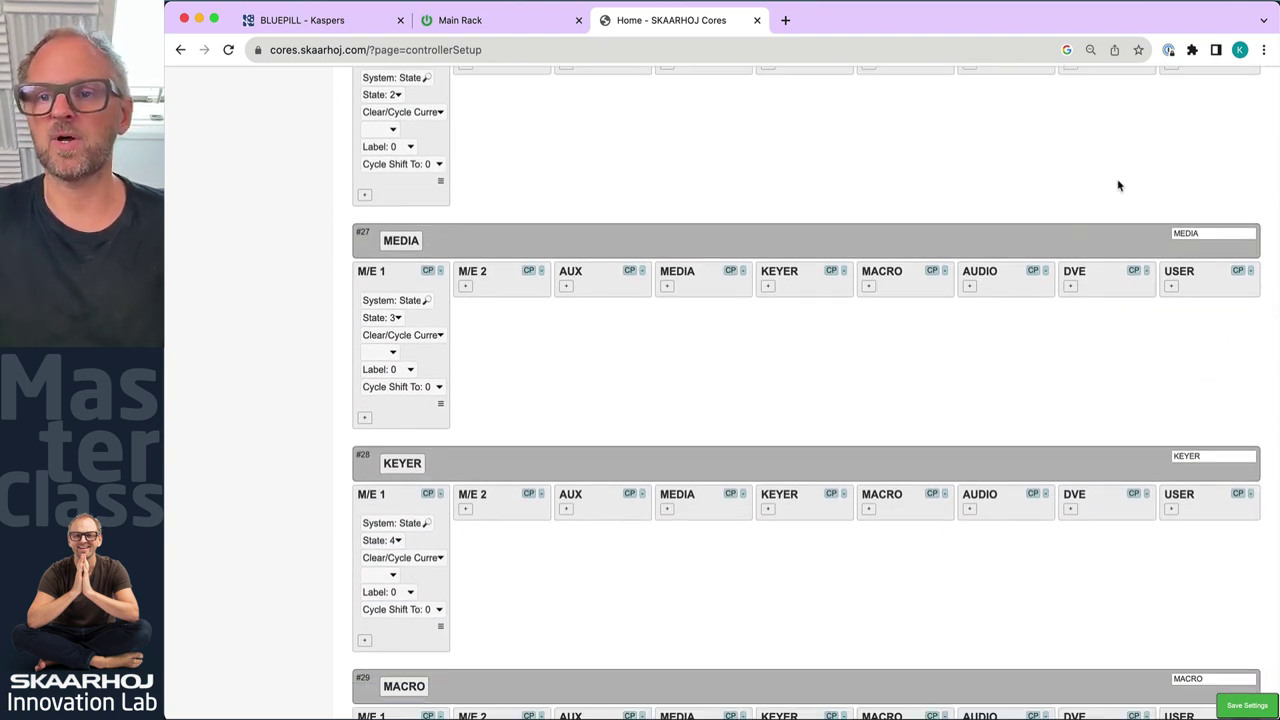
# Return to the controller drawing and open the action settings of the CUT button
pyautogui.scroll(4, 1116, 184)
pyautogui.moveTo(1274, 303); pyautogui.dragTo(1274, 72)
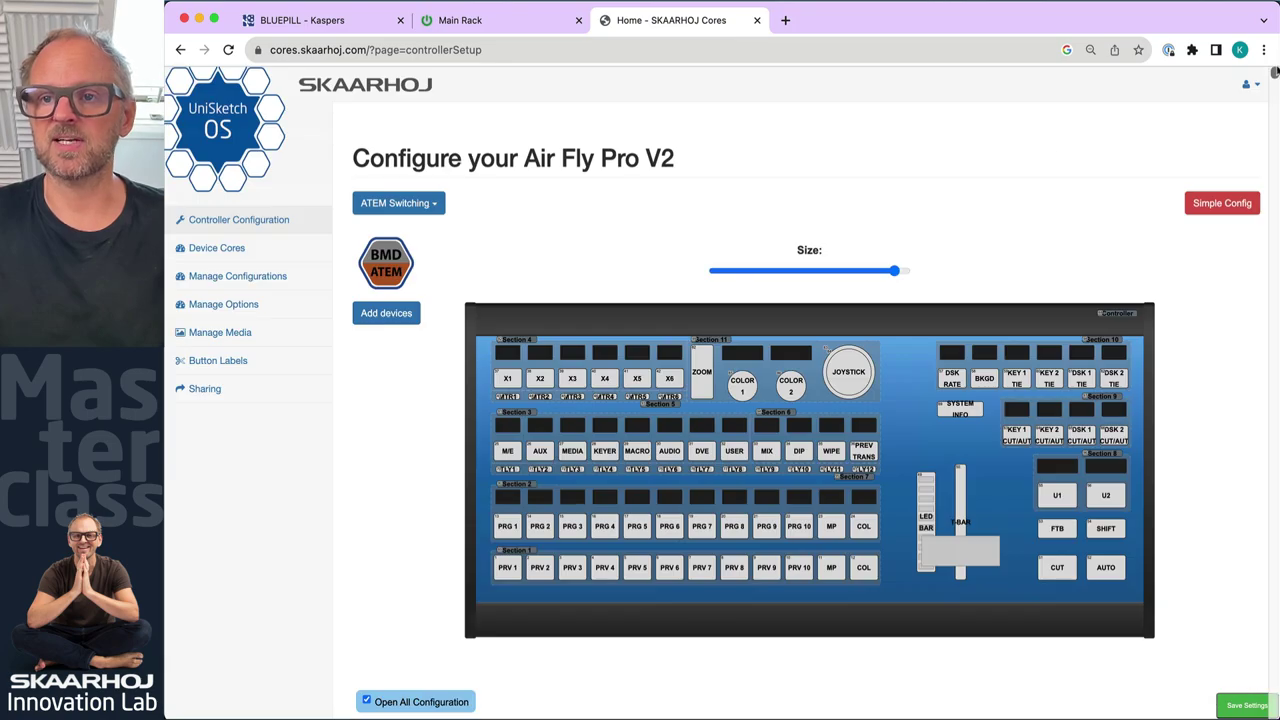
pyautogui.click(1068, 570)
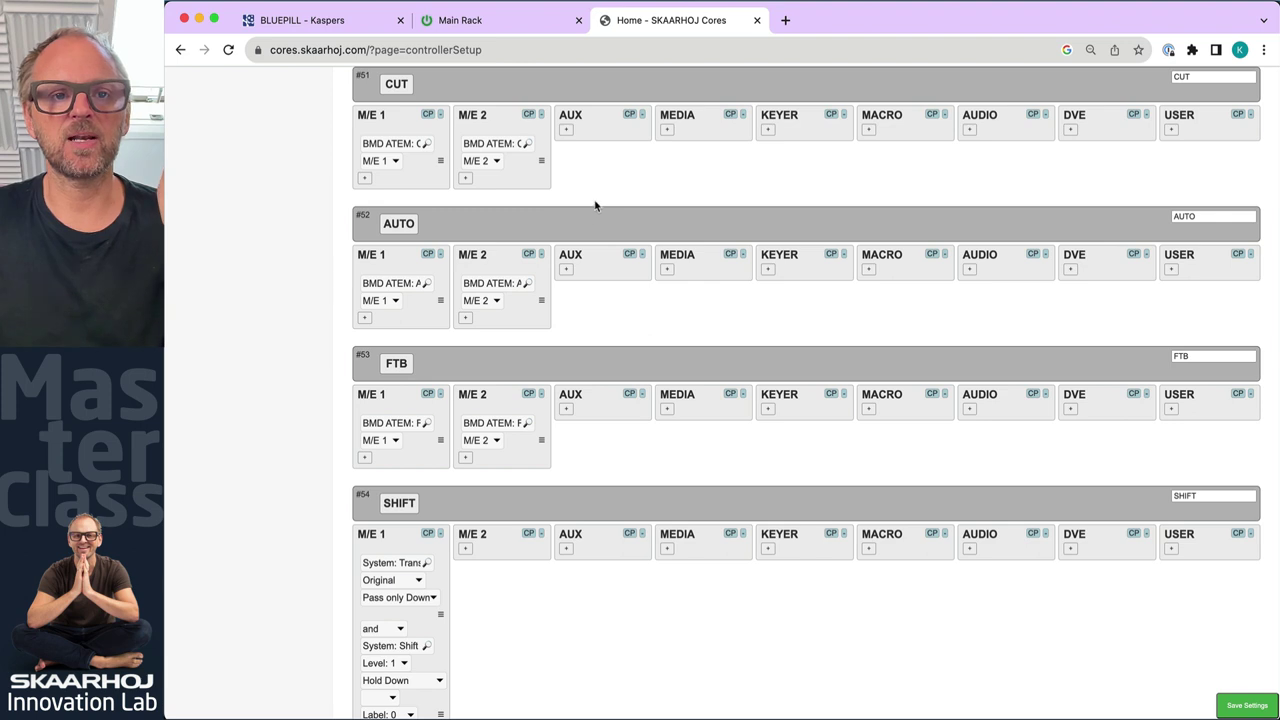
# Switch to the Reactor configurator and create a transparent page labelled M/E2 in the Background section
pyautogui.click(300, 20)
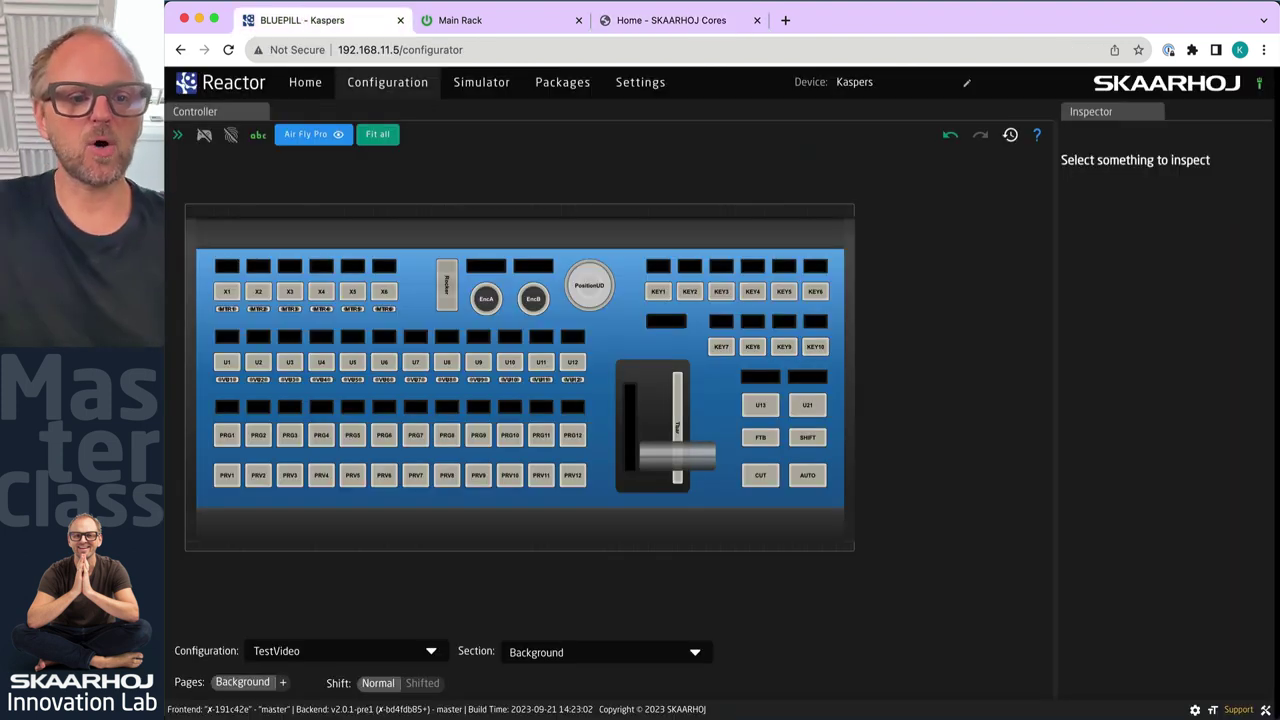
pyautogui.click(283, 682)
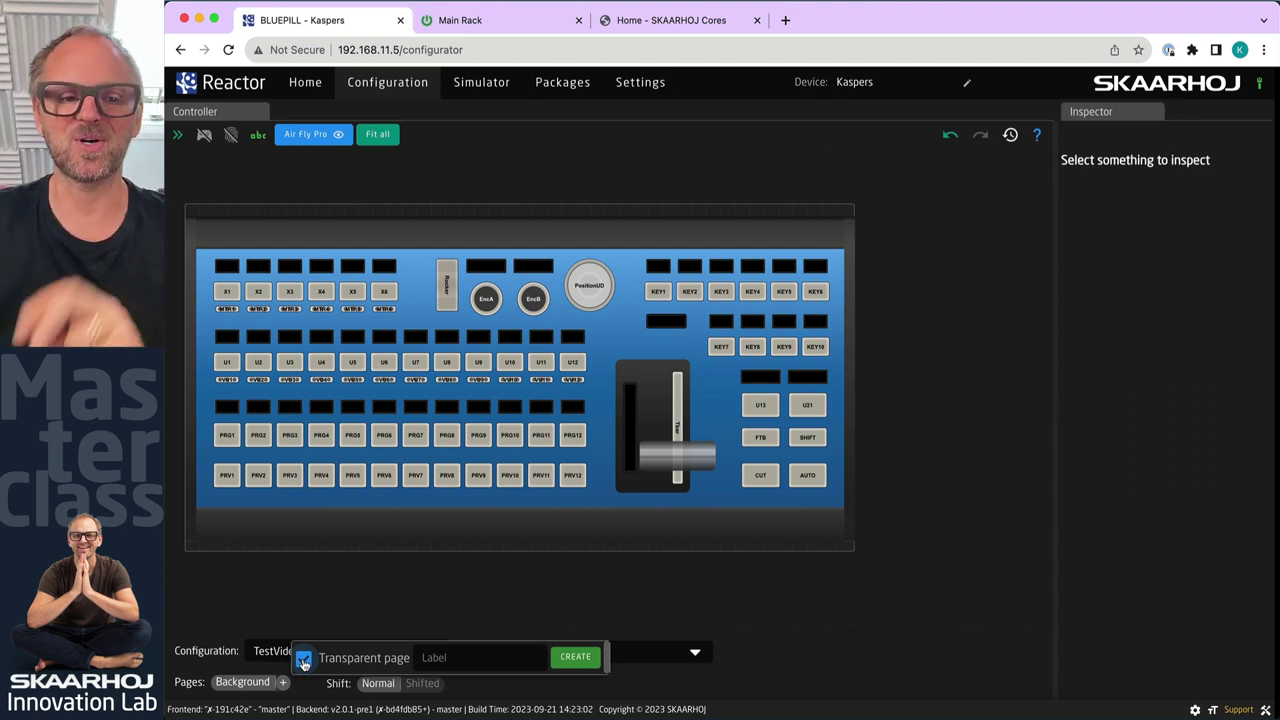
pyautogui.click(455, 656)
pyautogui.write('M/E')
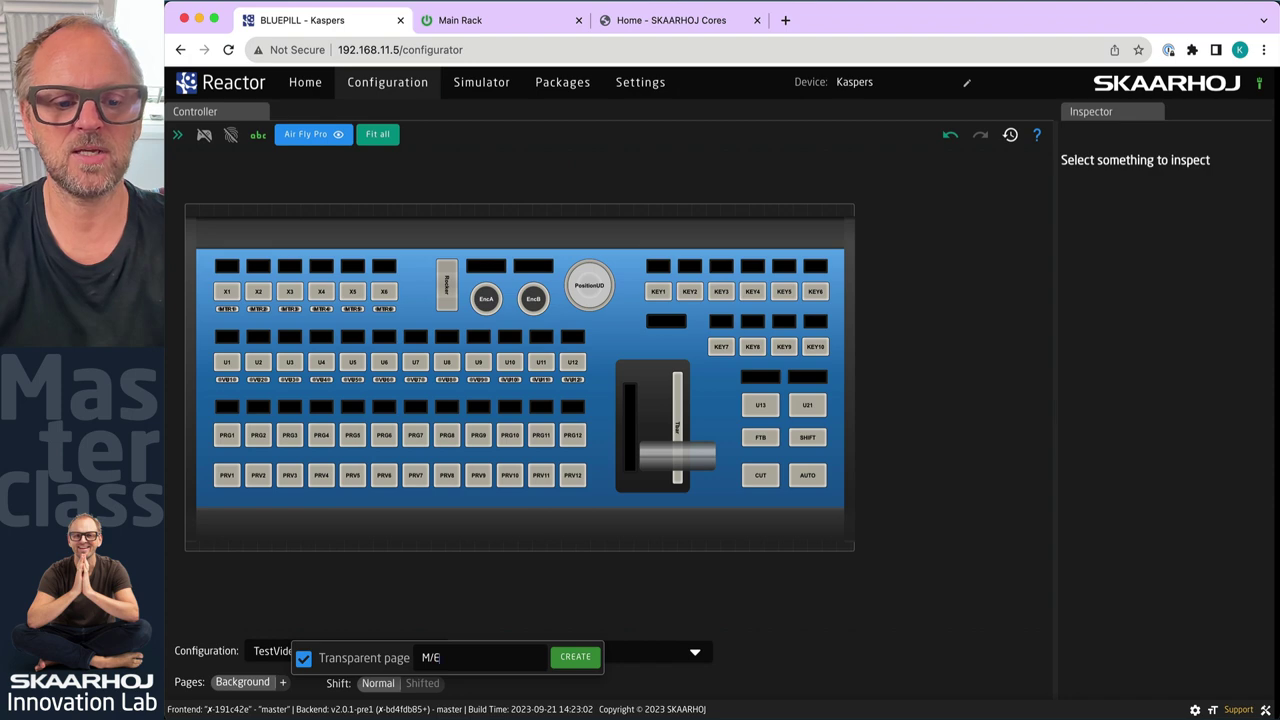
pyautogui.write('2')
pyautogui.click(575, 656)
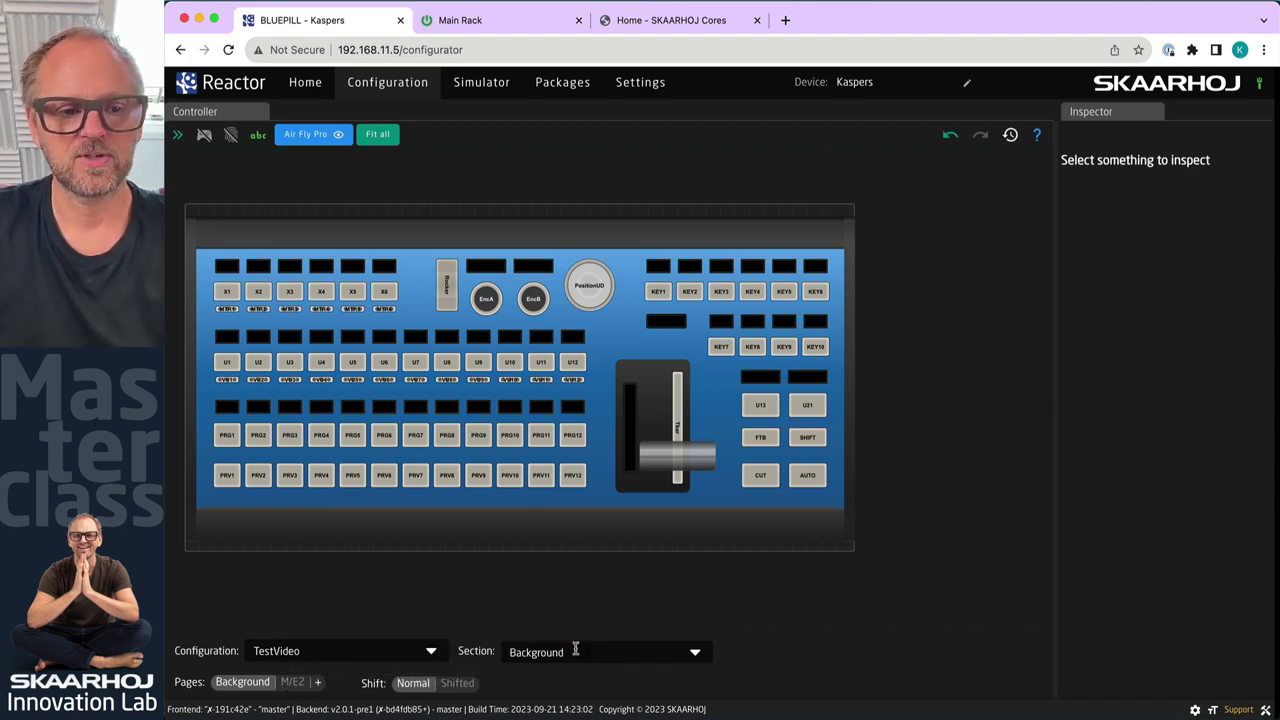
# Rename the Background page as M/E1
pyautogui.click(245, 688)
pyautogui.rightClick(245, 688)
pyautogui.click(262, 673)
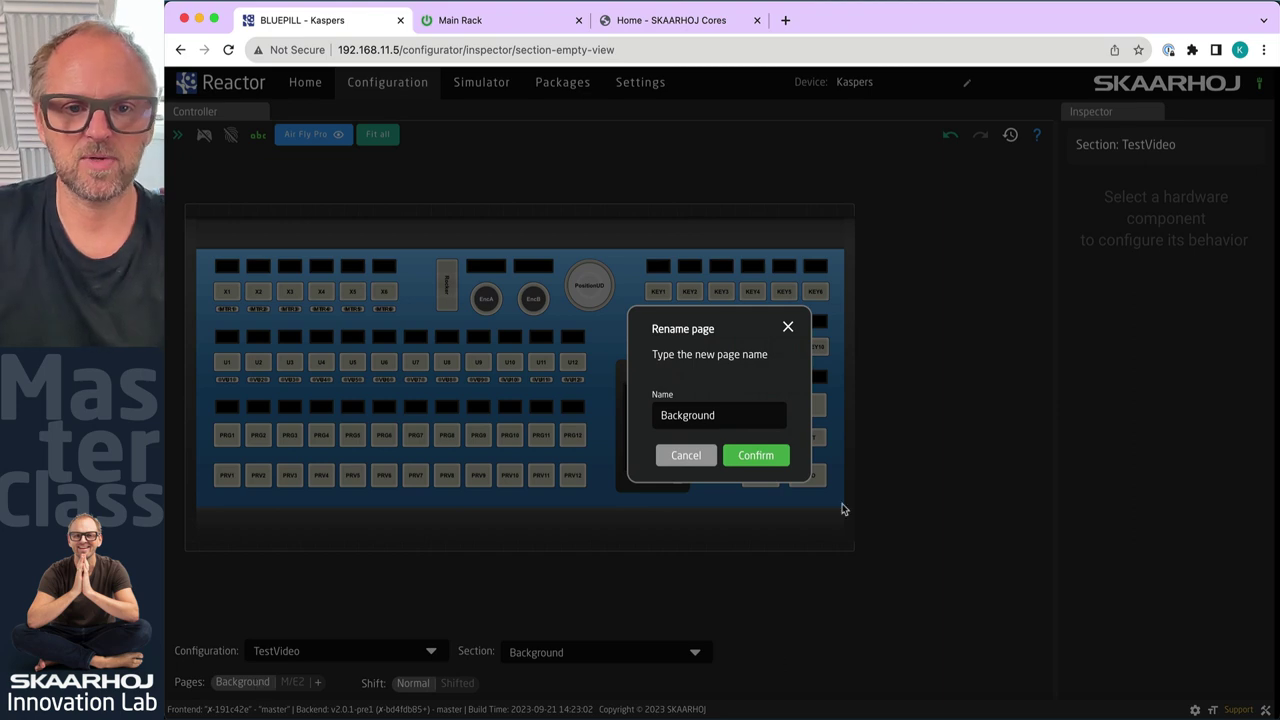
pyautogui.doubleClick(684, 414)
pyautogui.write('M/E1')
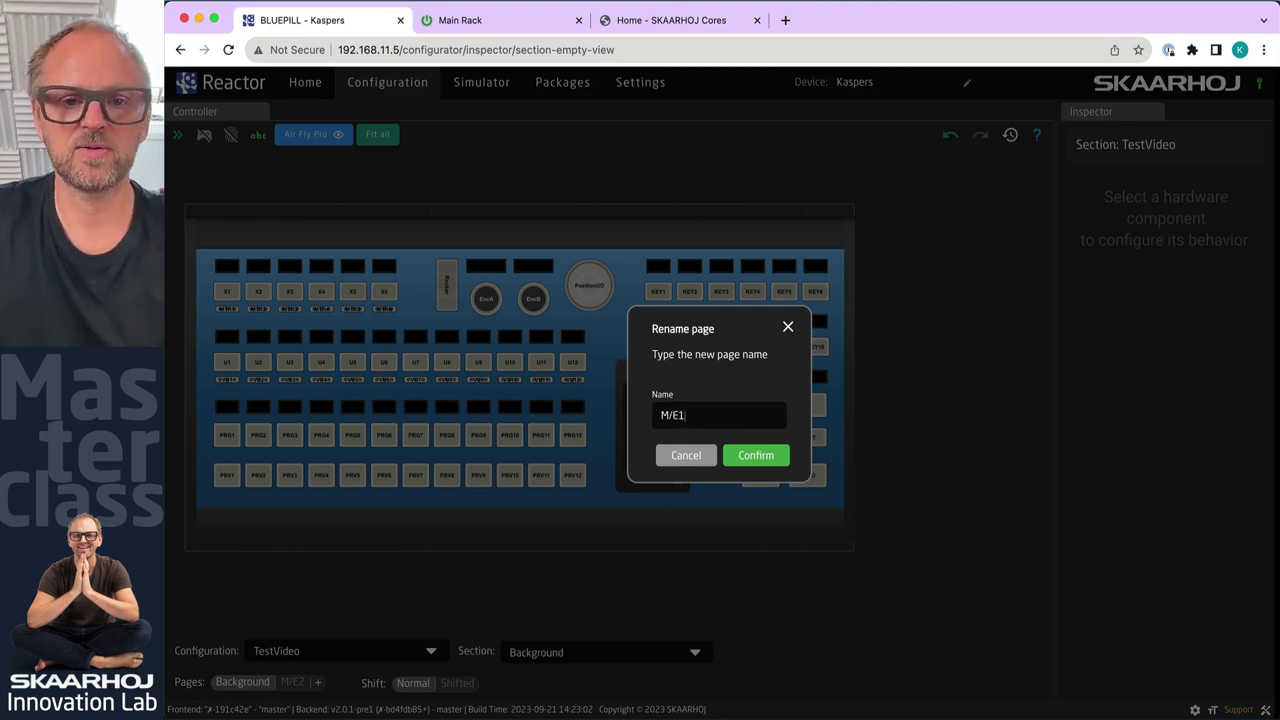
pyautogui.click(756, 455)
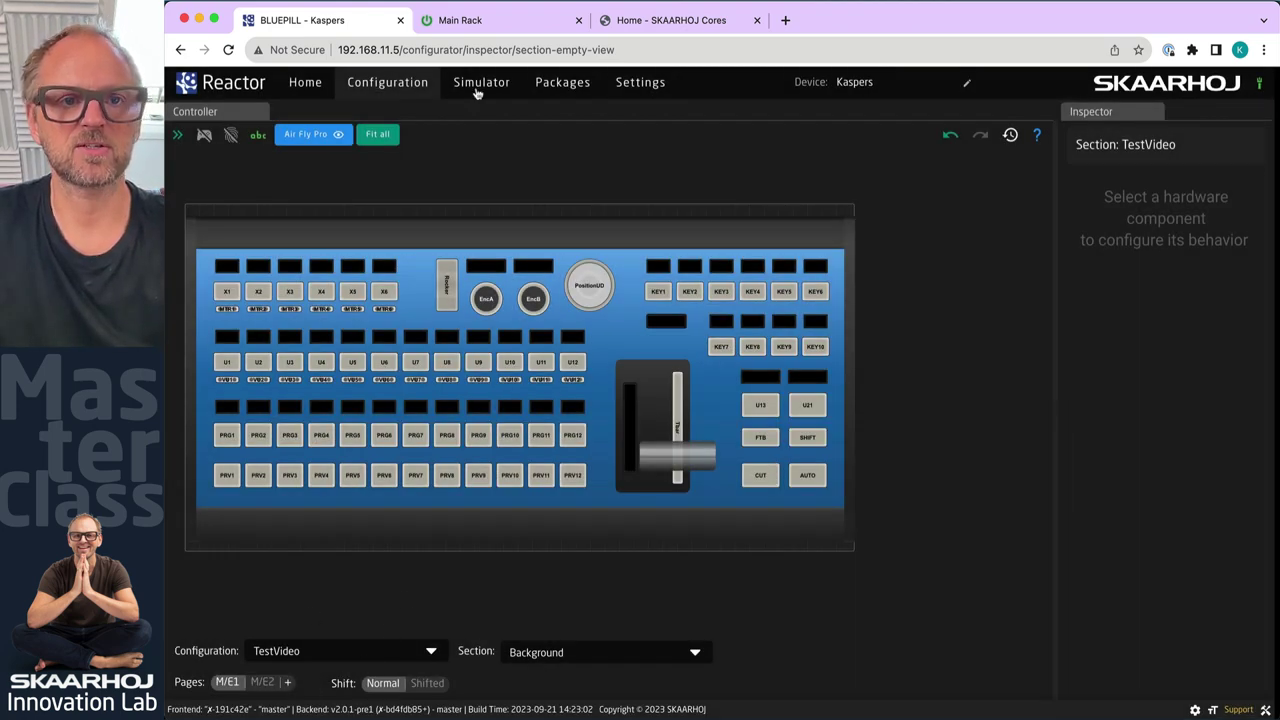
# Check the UniSketch state names on the Cores page and create a transparent page labelled AUX in the Reactor configuration
pyautogui.click(718, 20)
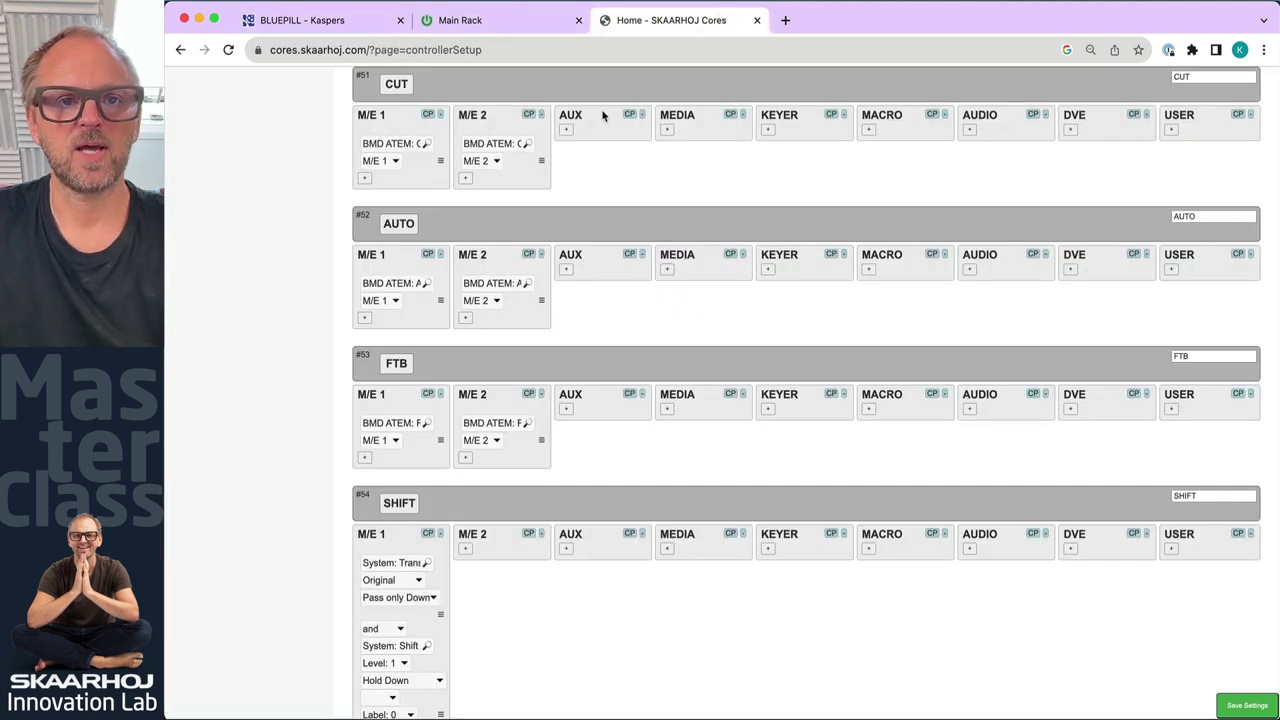
pyautogui.click(345, 20)
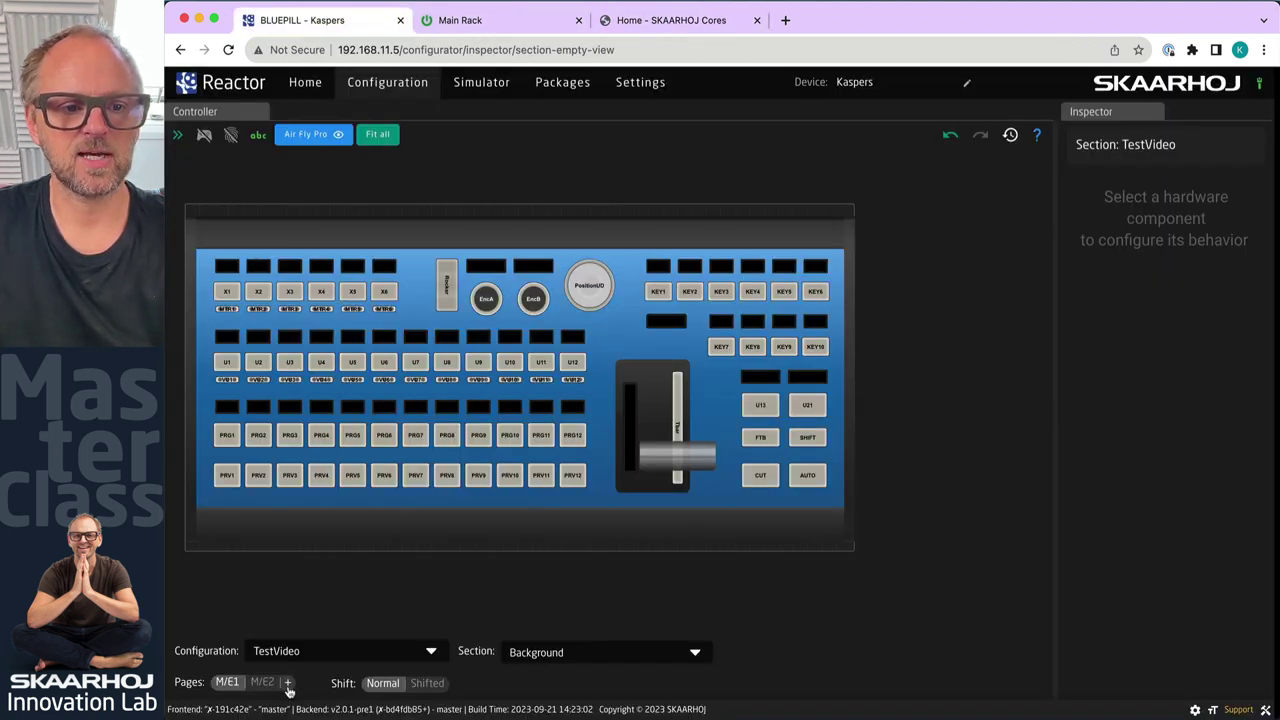
pyautogui.click(287, 682)
pyautogui.write('AUX')
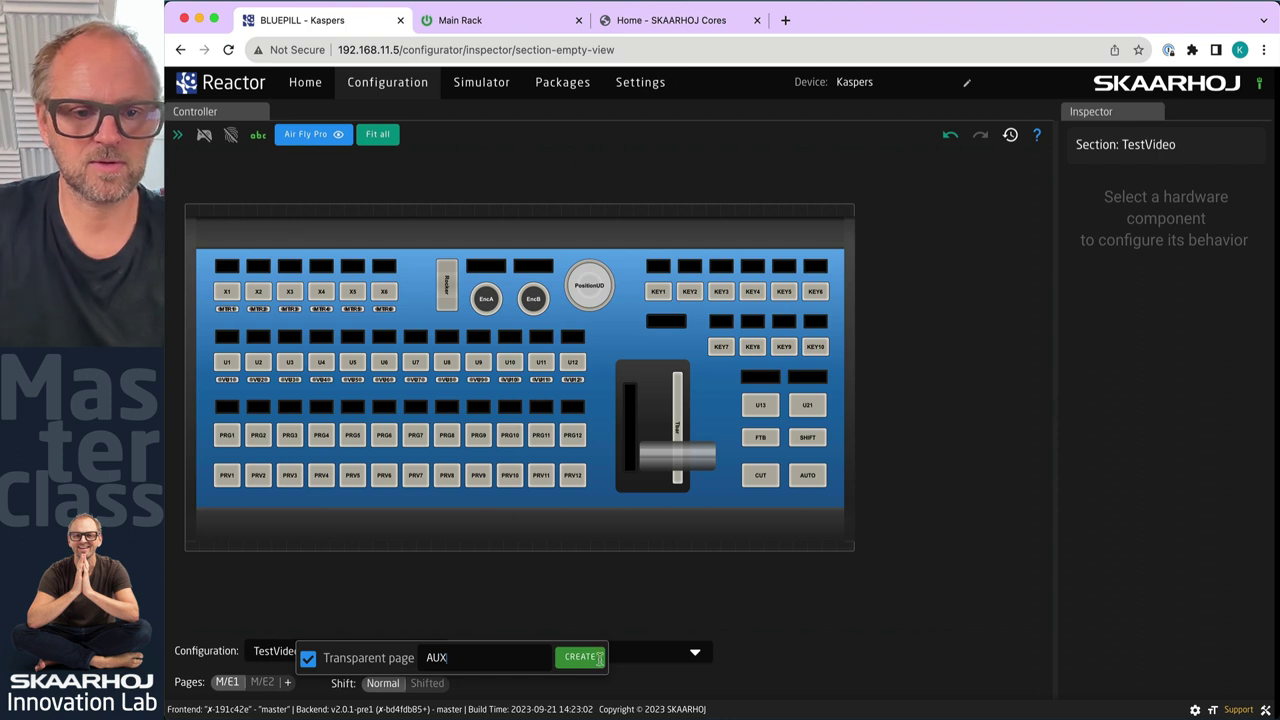
pyautogui.click(609, 660)
pyautogui.click(287, 682)
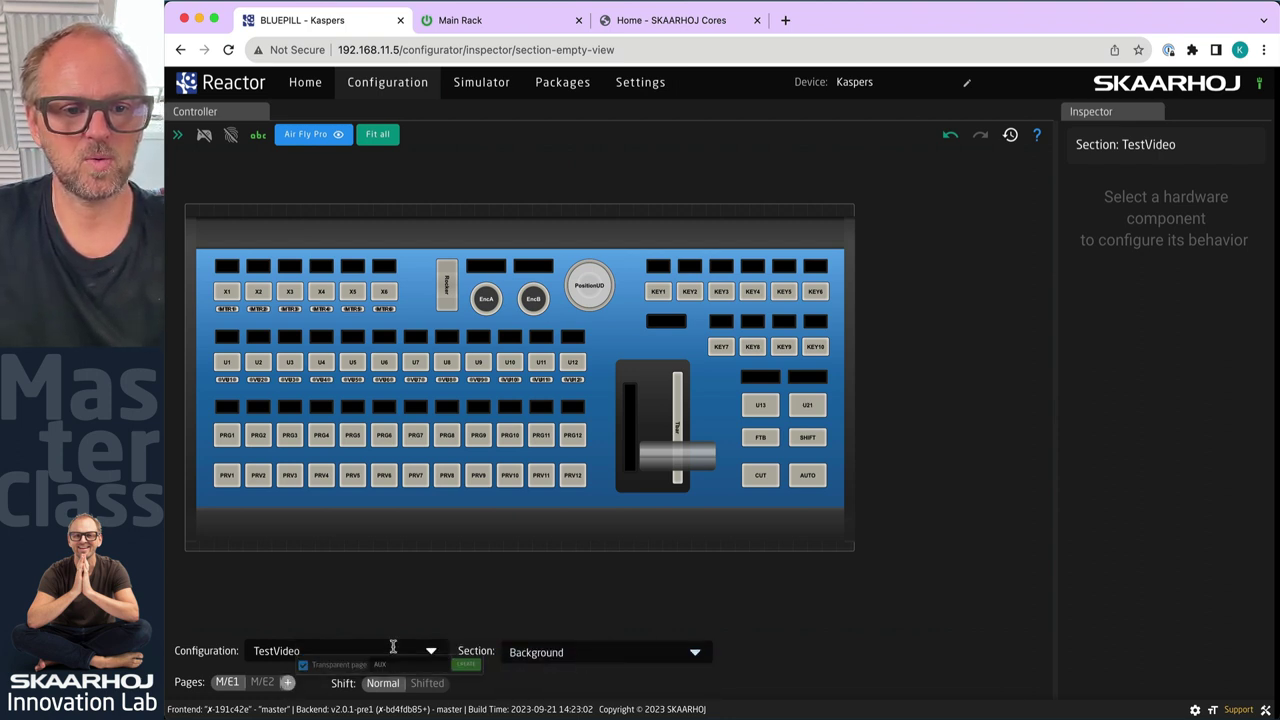
pyautogui.click(575, 658)
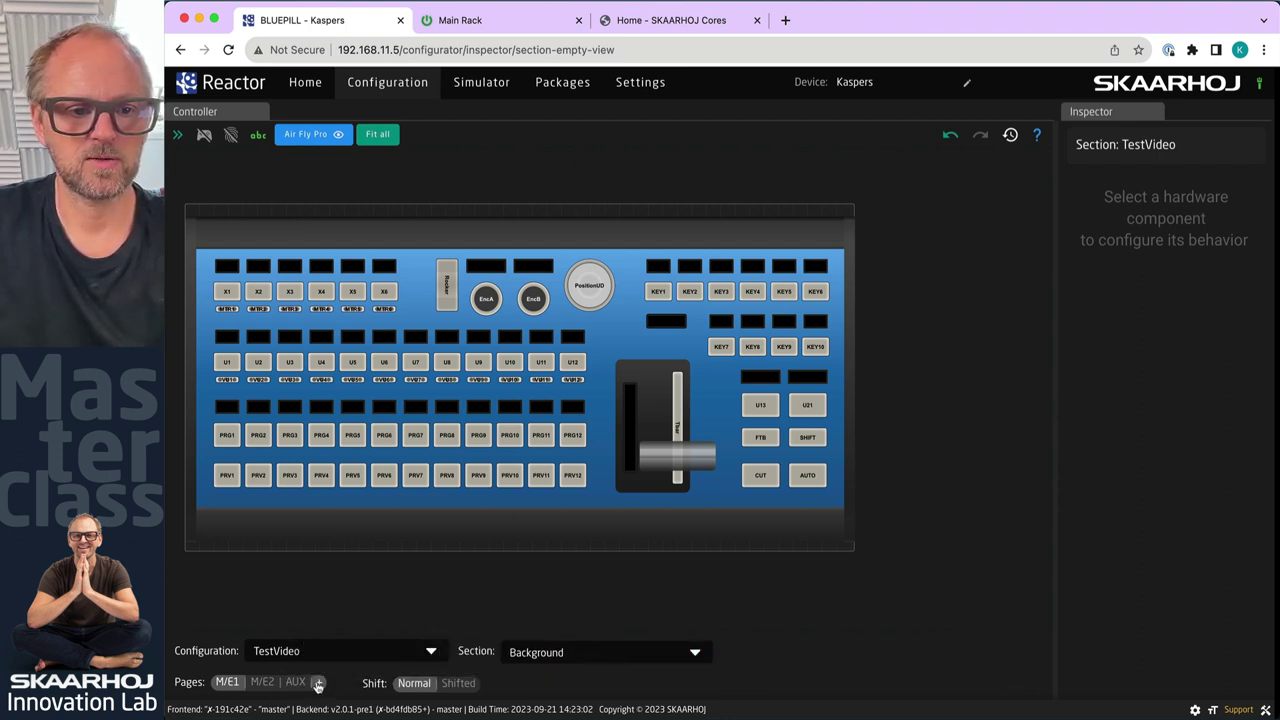
# Create a transparent page labelled Media in the Background section
pyautogui.click(318, 683)
pyautogui.write('Med')
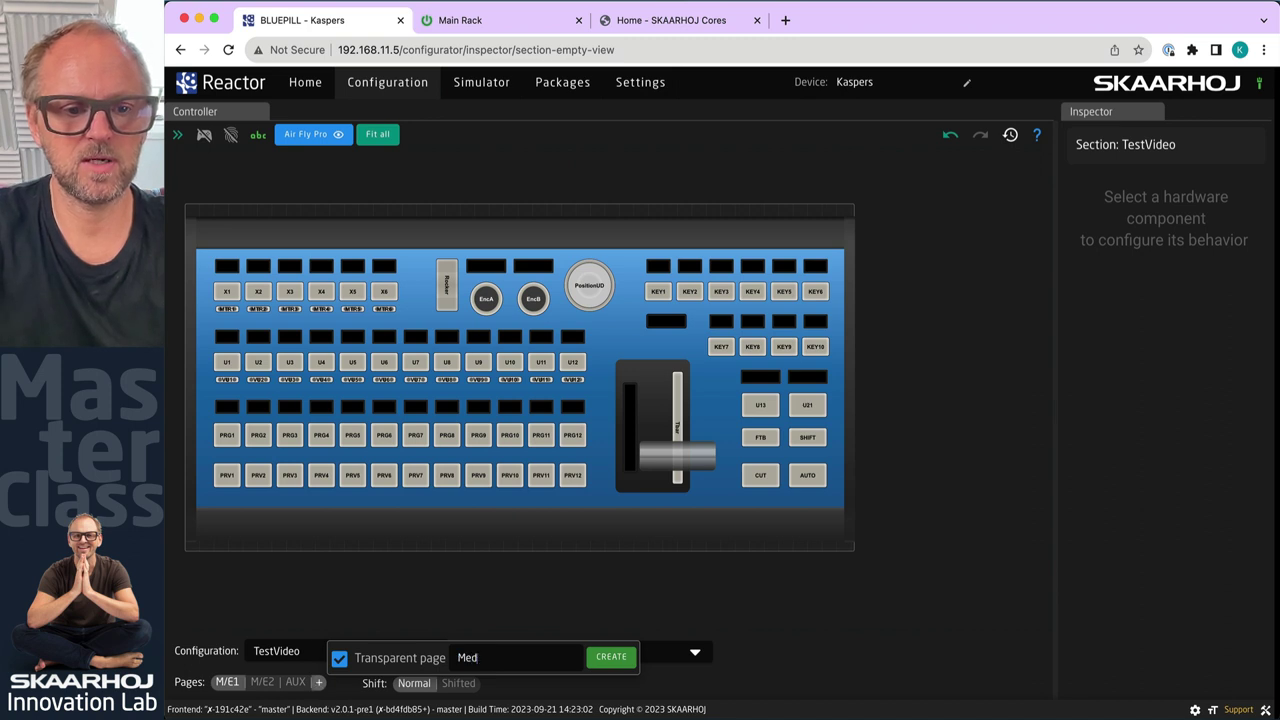
pyautogui.write('ia')
pyautogui.click(606, 663)
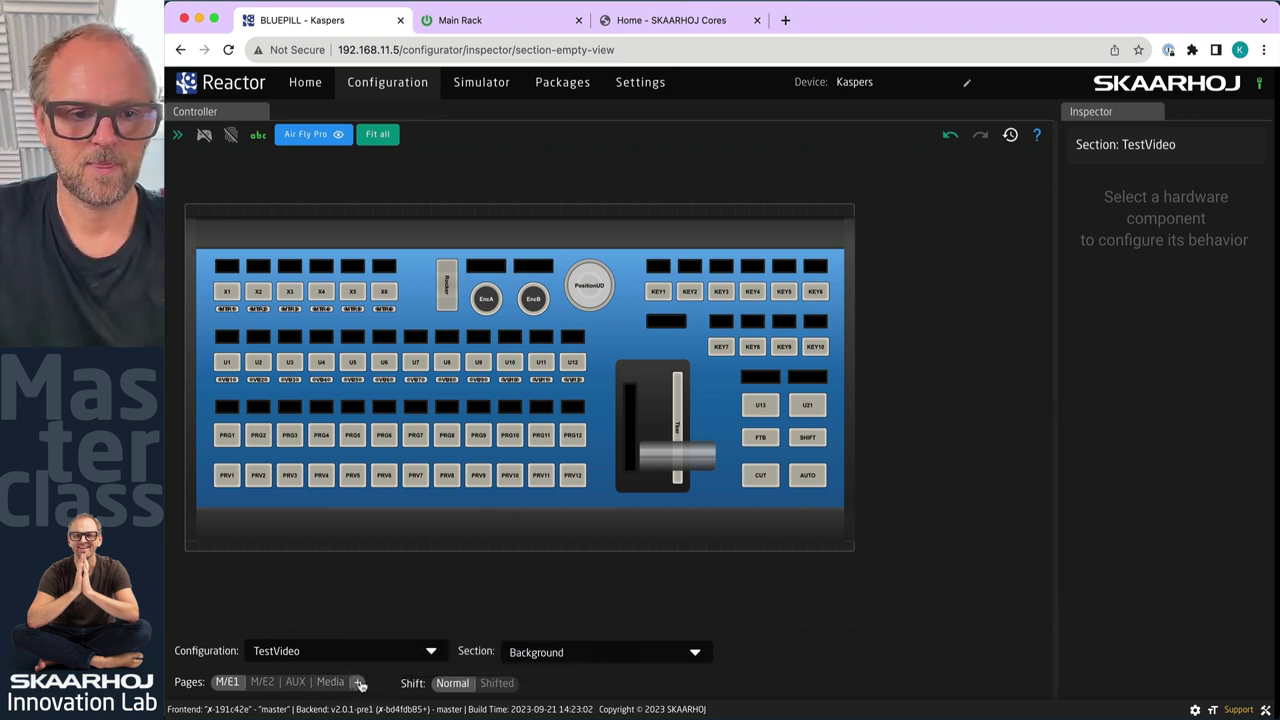
# Create a transparent page labelled Keyer in the Background section
pyautogui.click(358, 683)
pyautogui.write('Key')
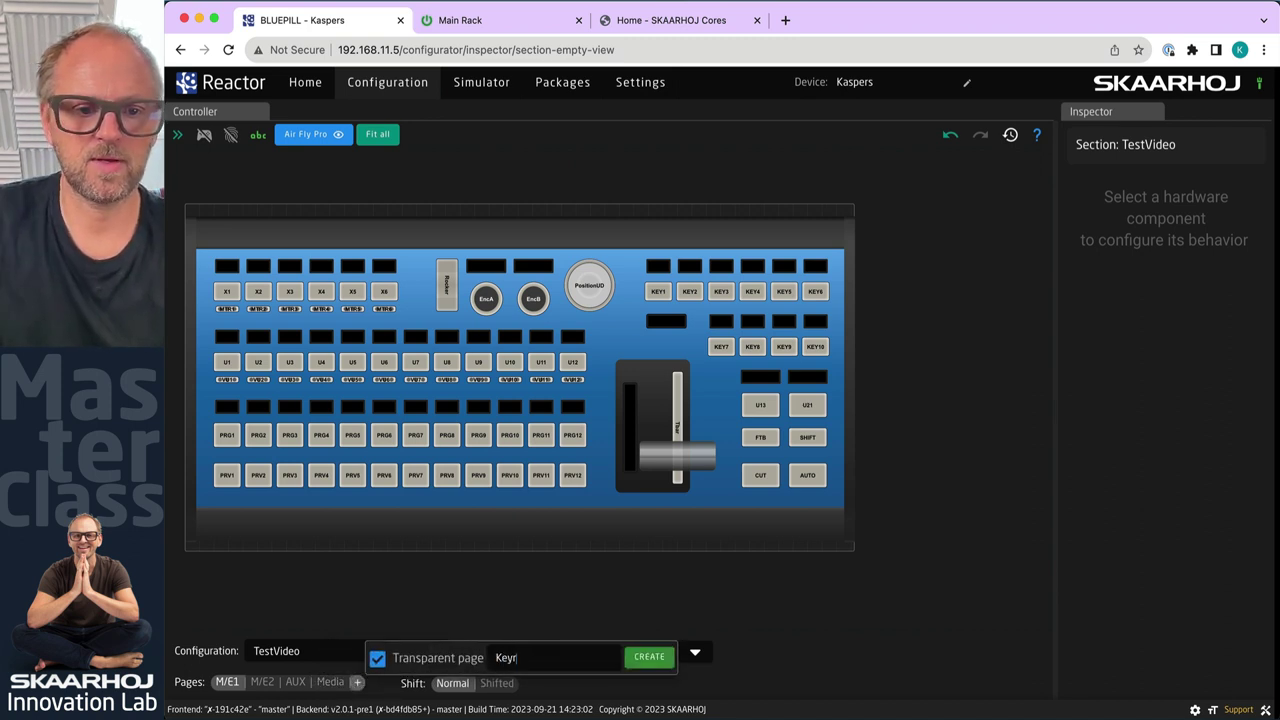
pyautogui.write('r')
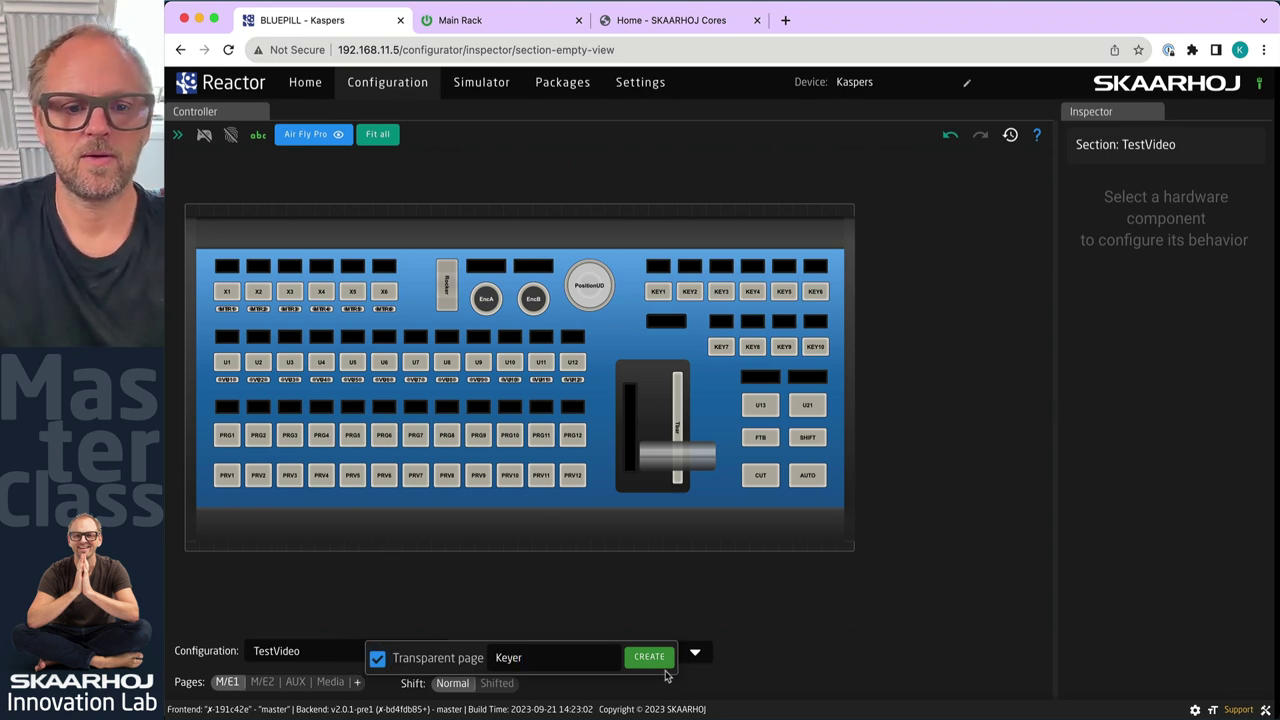
pyautogui.click(660, 661)
# Check the remaining UniSketch states on the Cores page and create a transparent page labelled Macro in the Reactor configuration
pyautogui.click(680, 20)
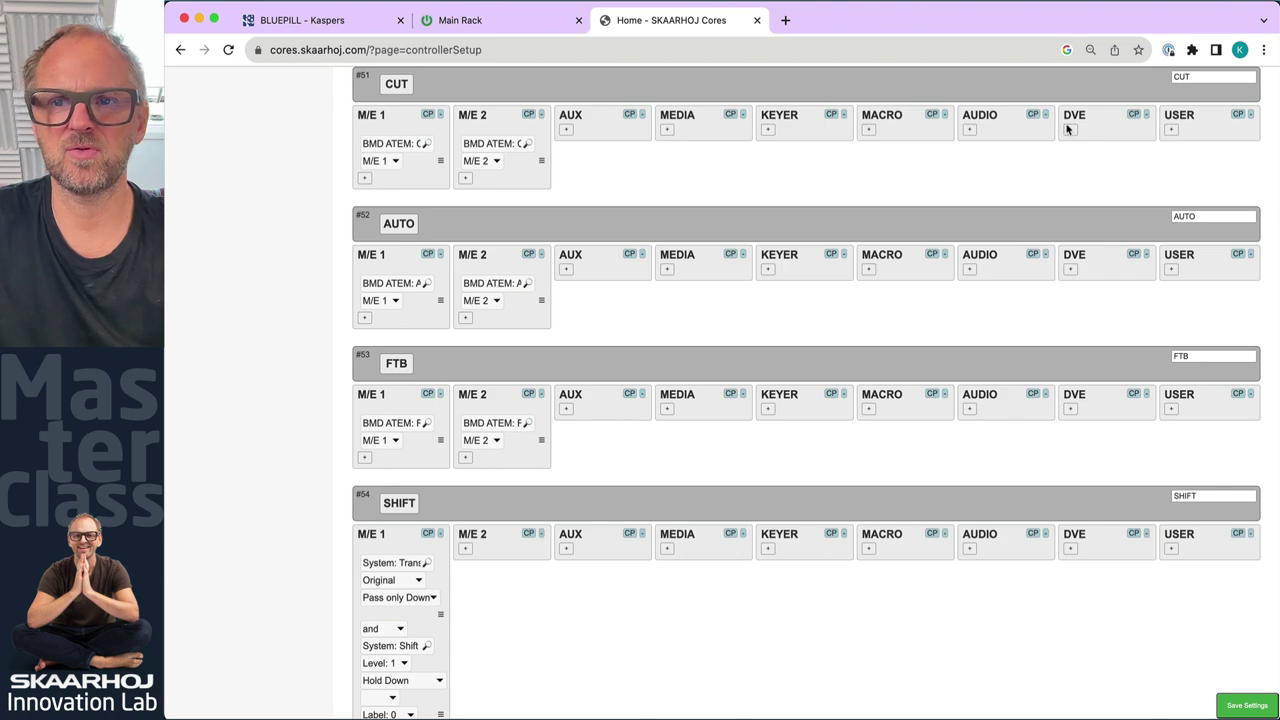
pyautogui.click(300, 20)
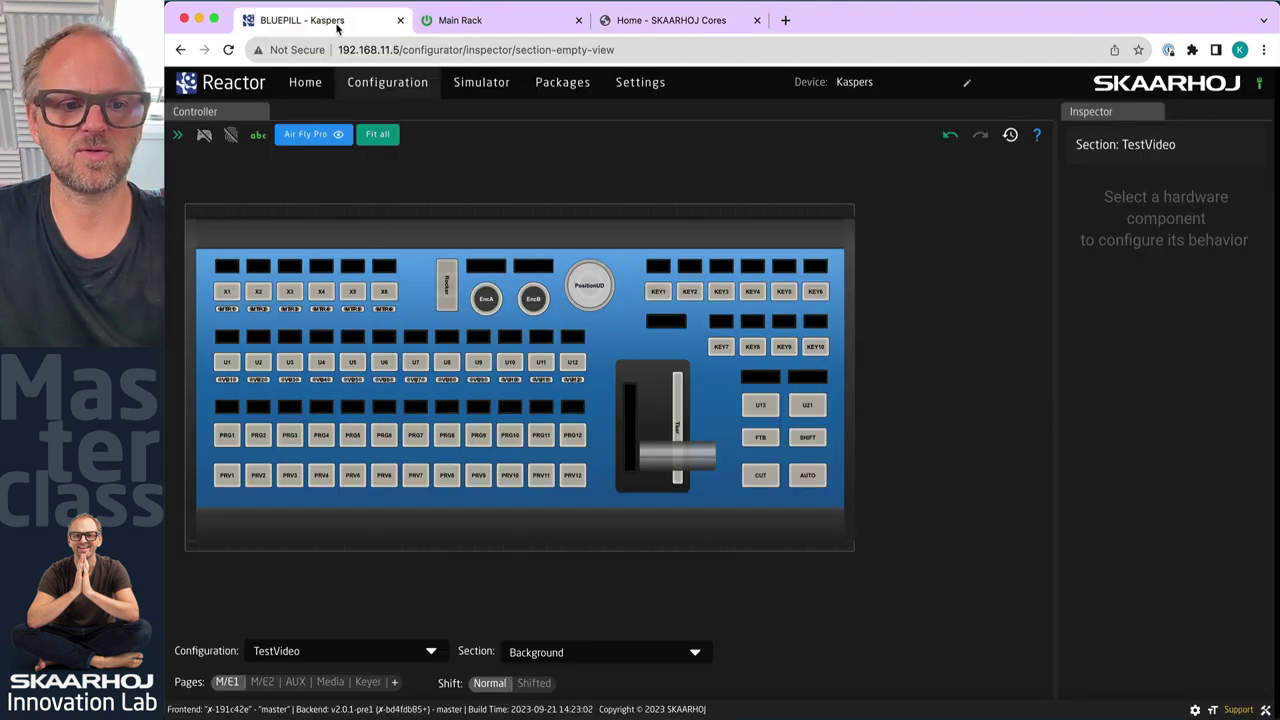
pyautogui.click(394, 682)
pyautogui.write('Macro')
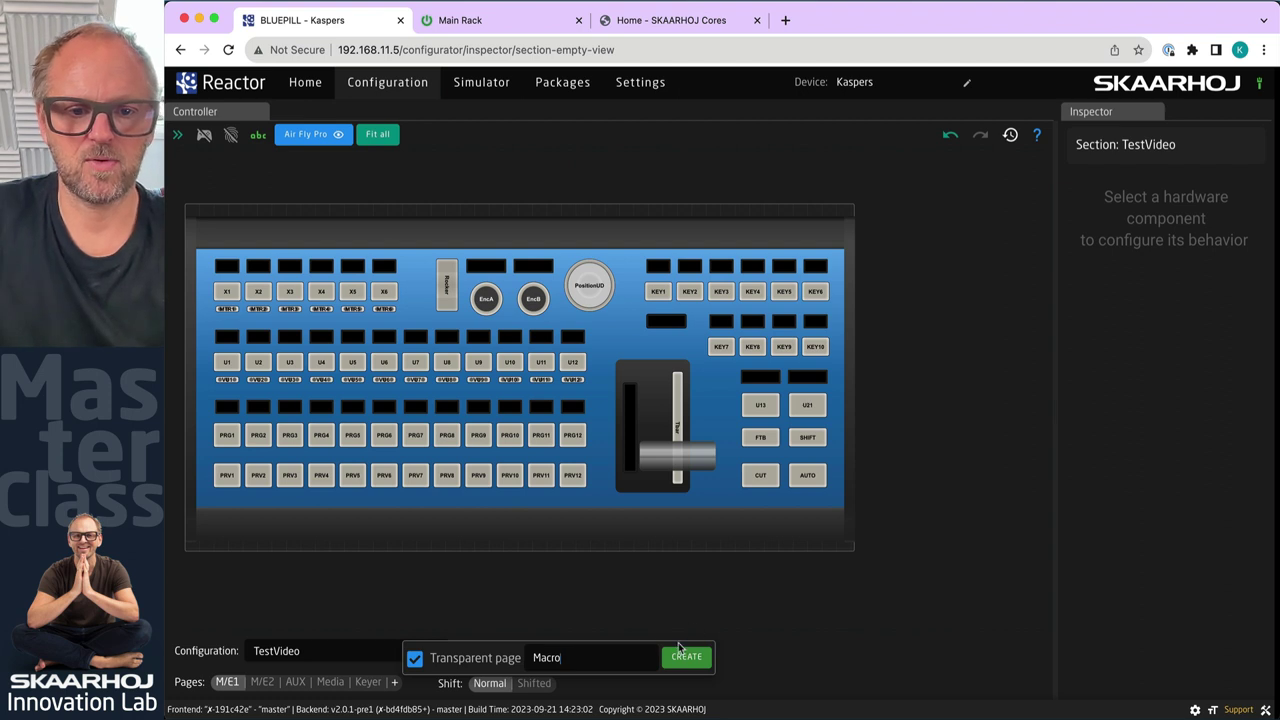
pyautogui.click(680, 651)
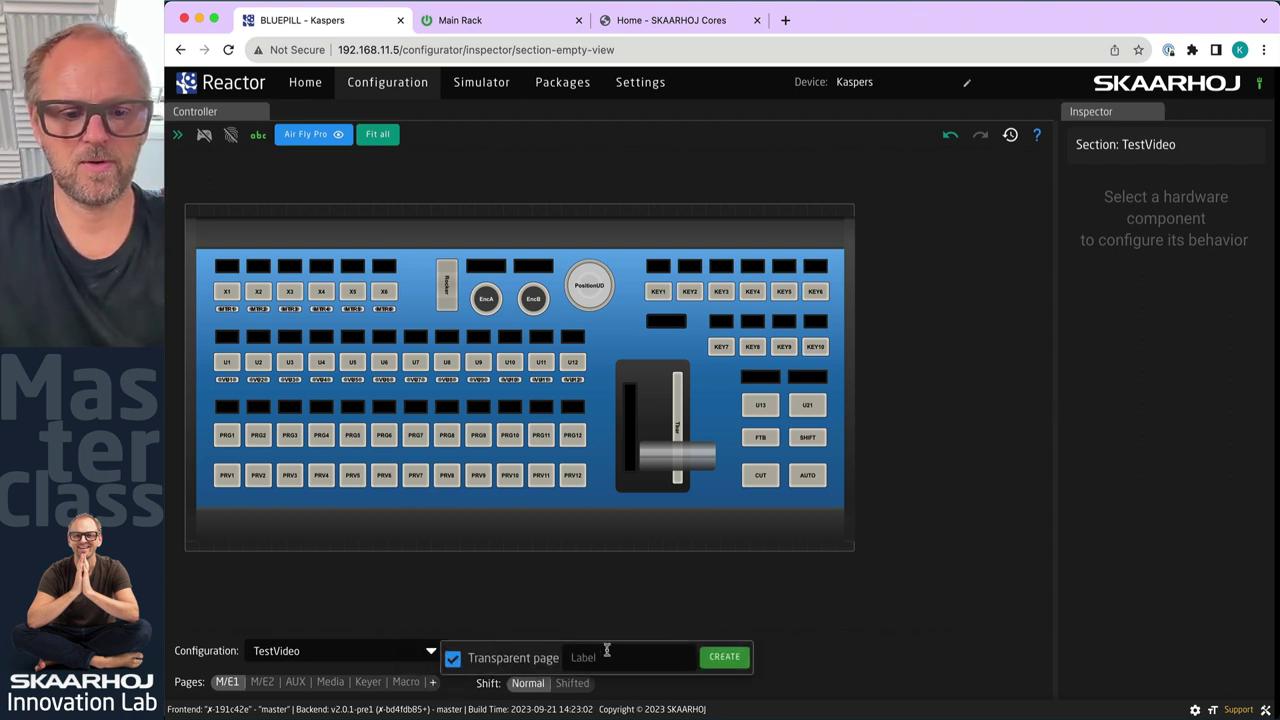
# Create a transparent page labelled Audio in the Background section
pyautogui.click(606, 656)
pyautogui.write('Audio')
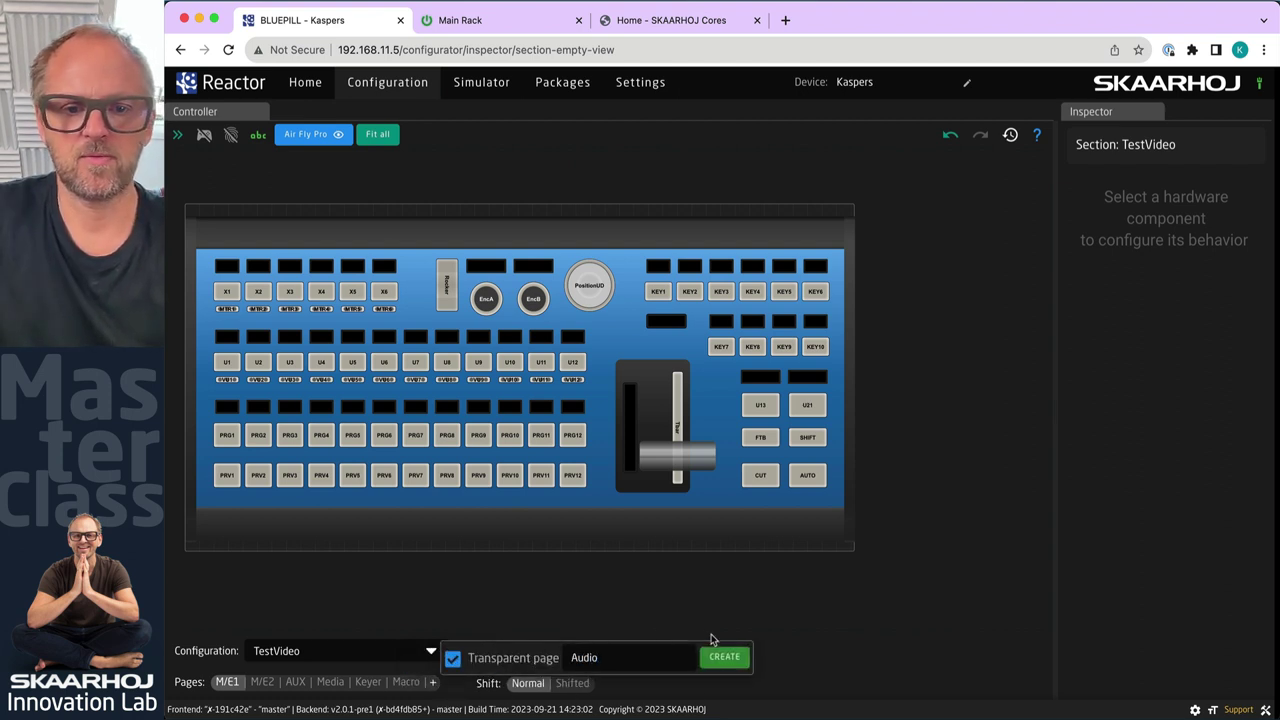
pyautogui.click(733, 657)
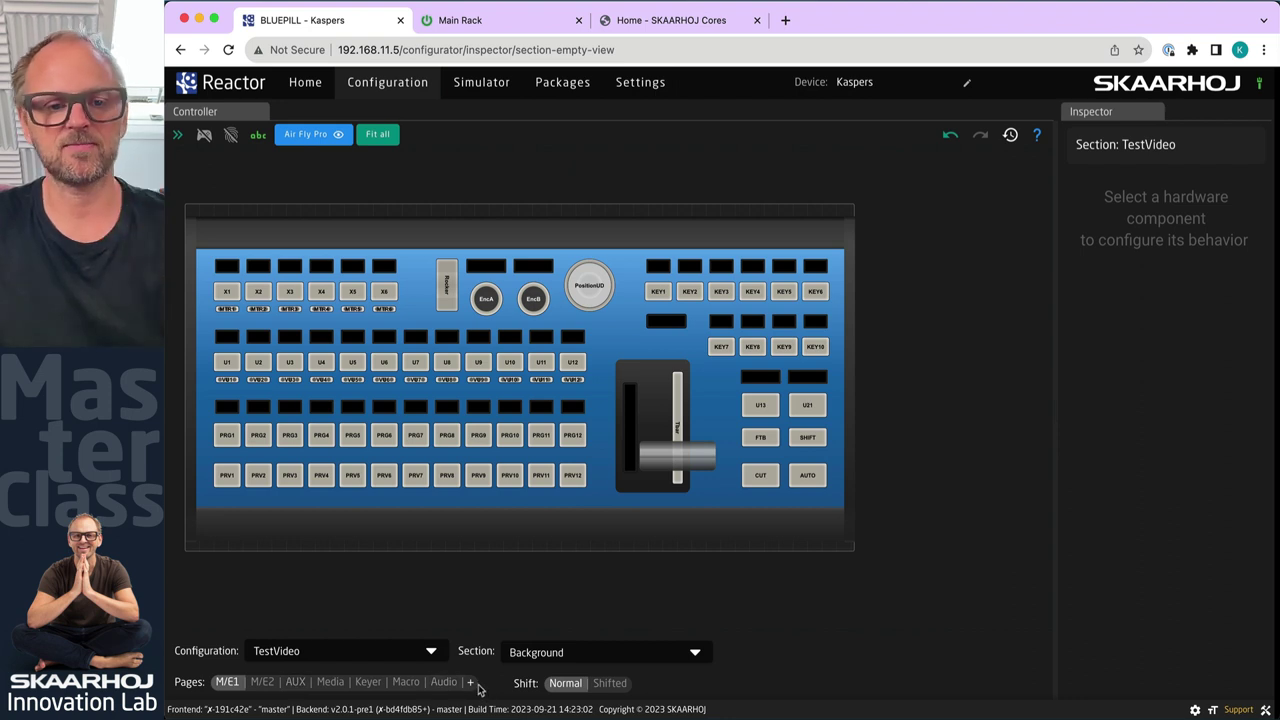
# Create two more transparent pages in the Background section, labelled DVE and User
pyautogui.click(474, 683)
pyautogui.click(687, 655)
pyautogui.write('DVE')
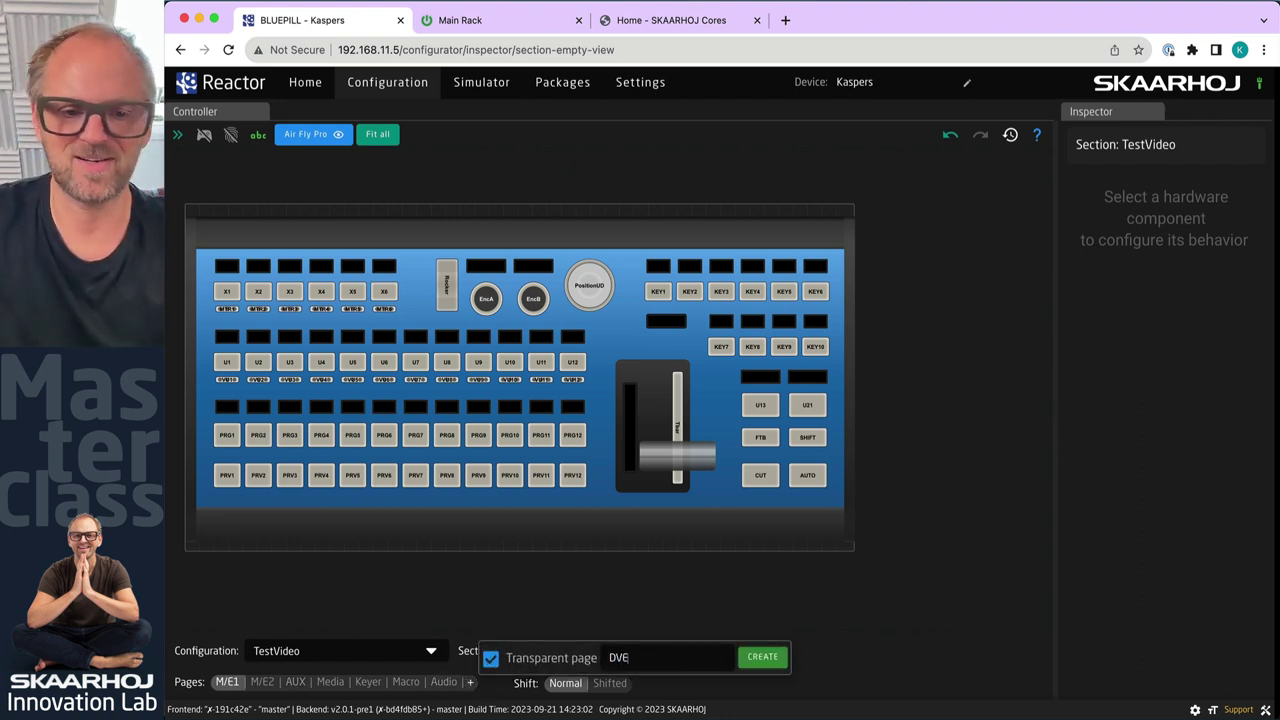
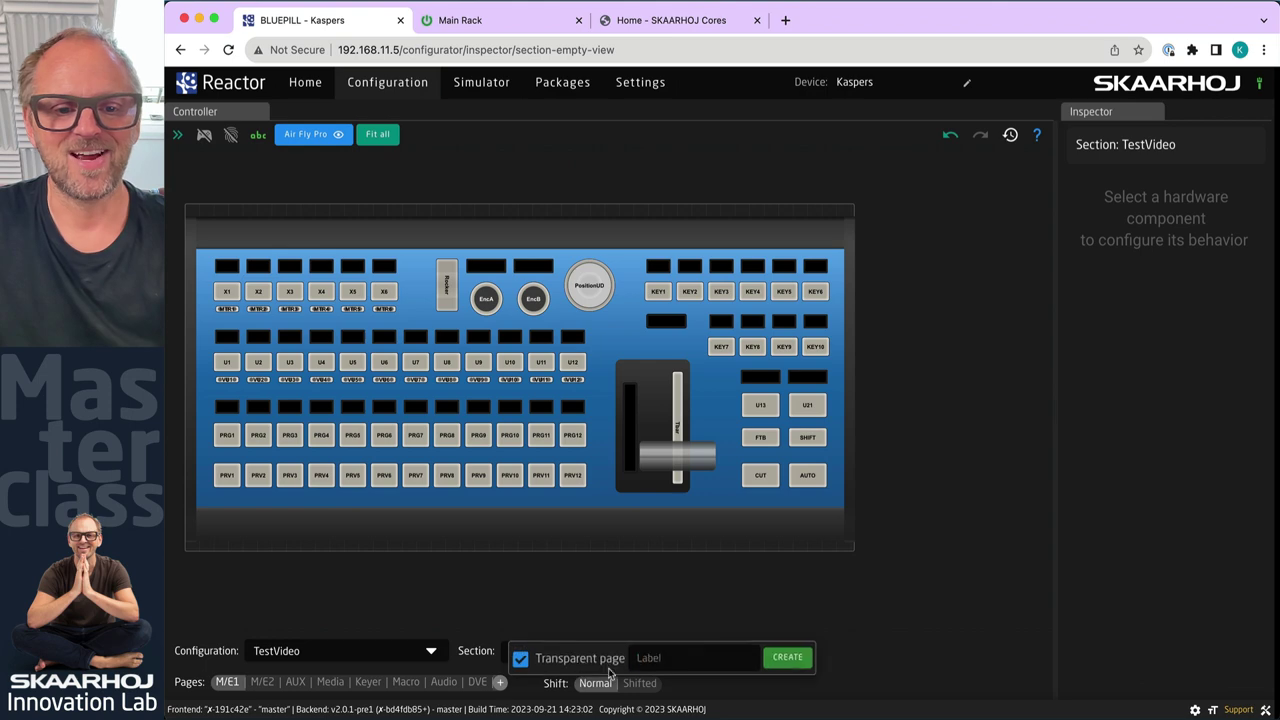
pyautogui.write('User')
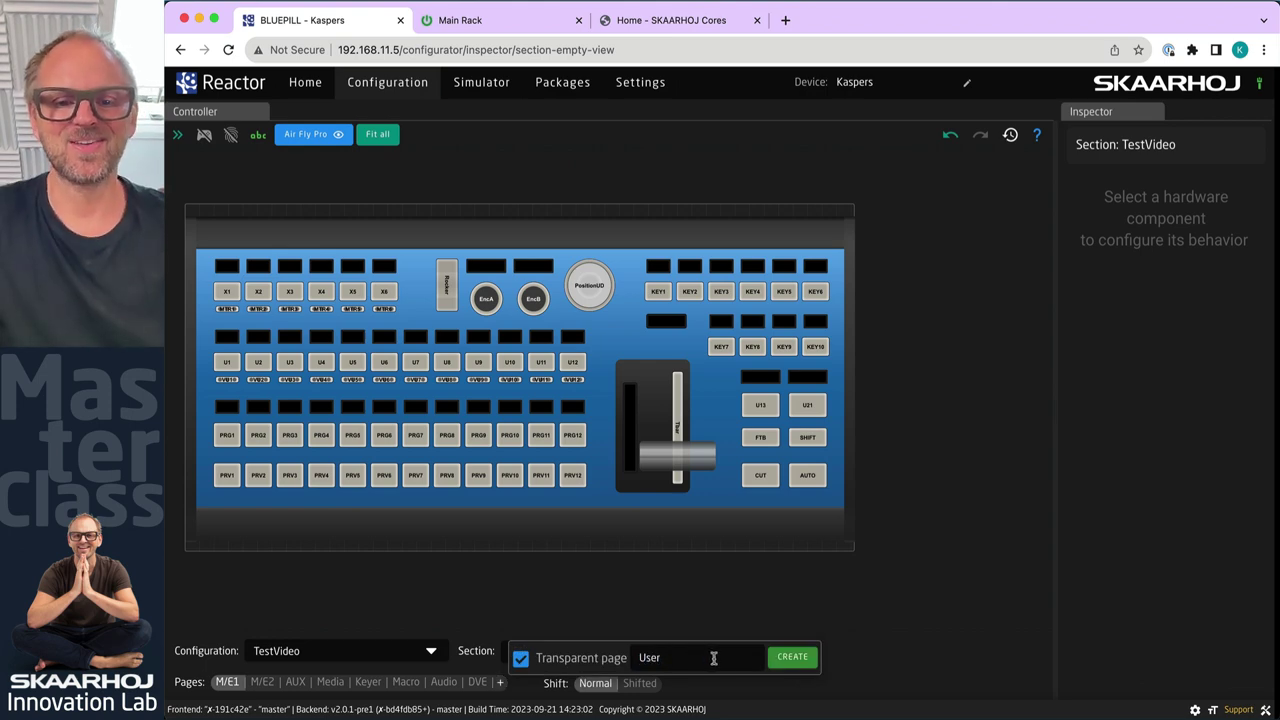
pyautogui.click(792, 658)
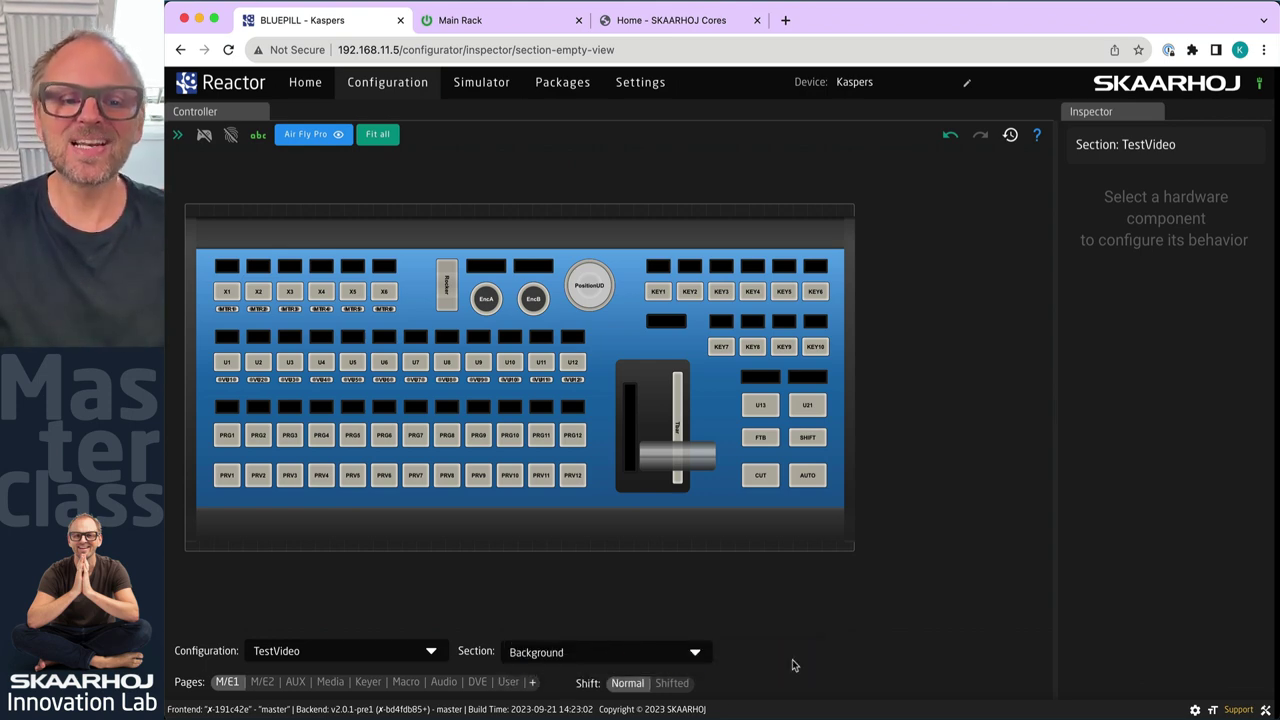
# Compare the UniSketch states with the Reactor pages, and view the Shifted level before returning to Normal
pyautogui.click(655, 22)
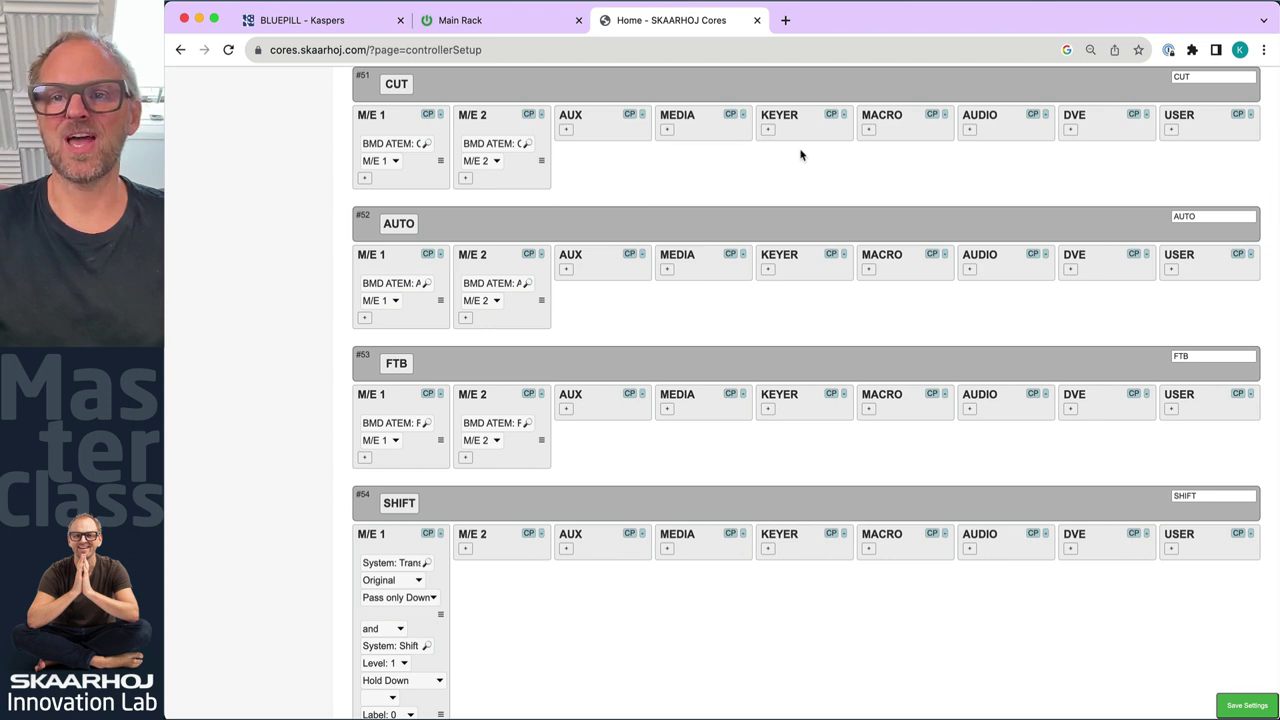
pyautogui.click(322, 24)
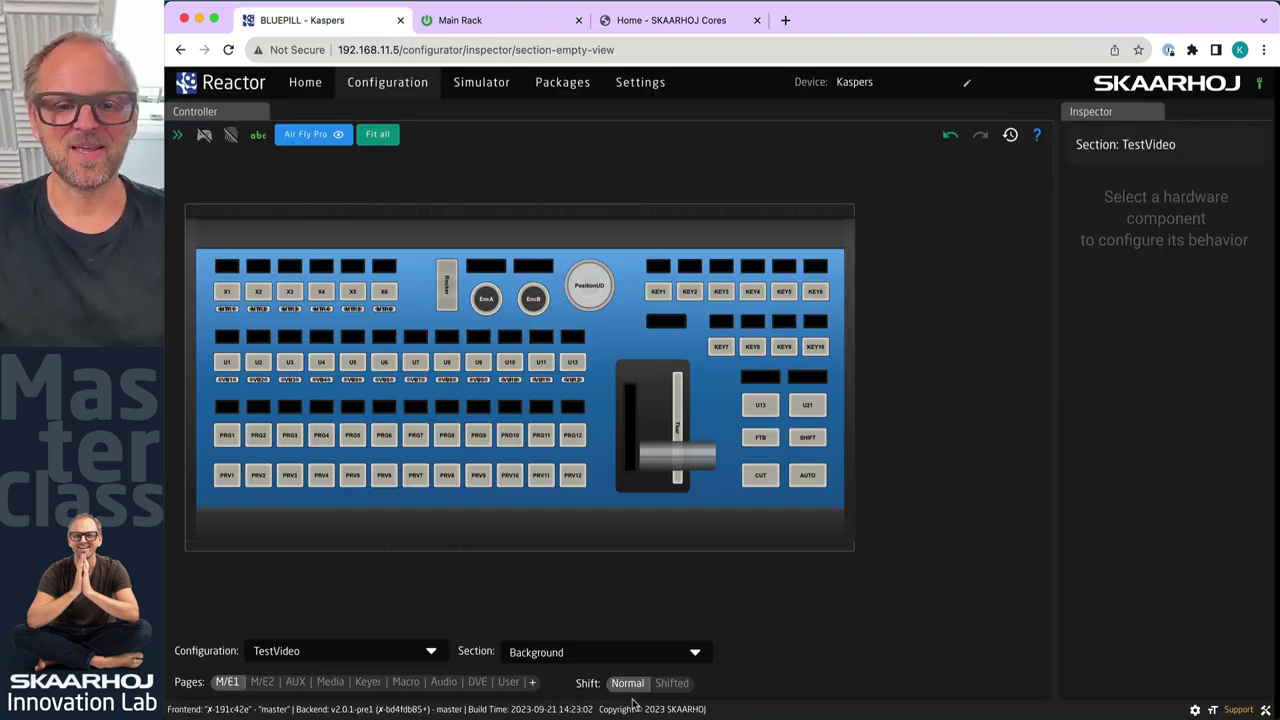
pyautogui.click(676, 690)
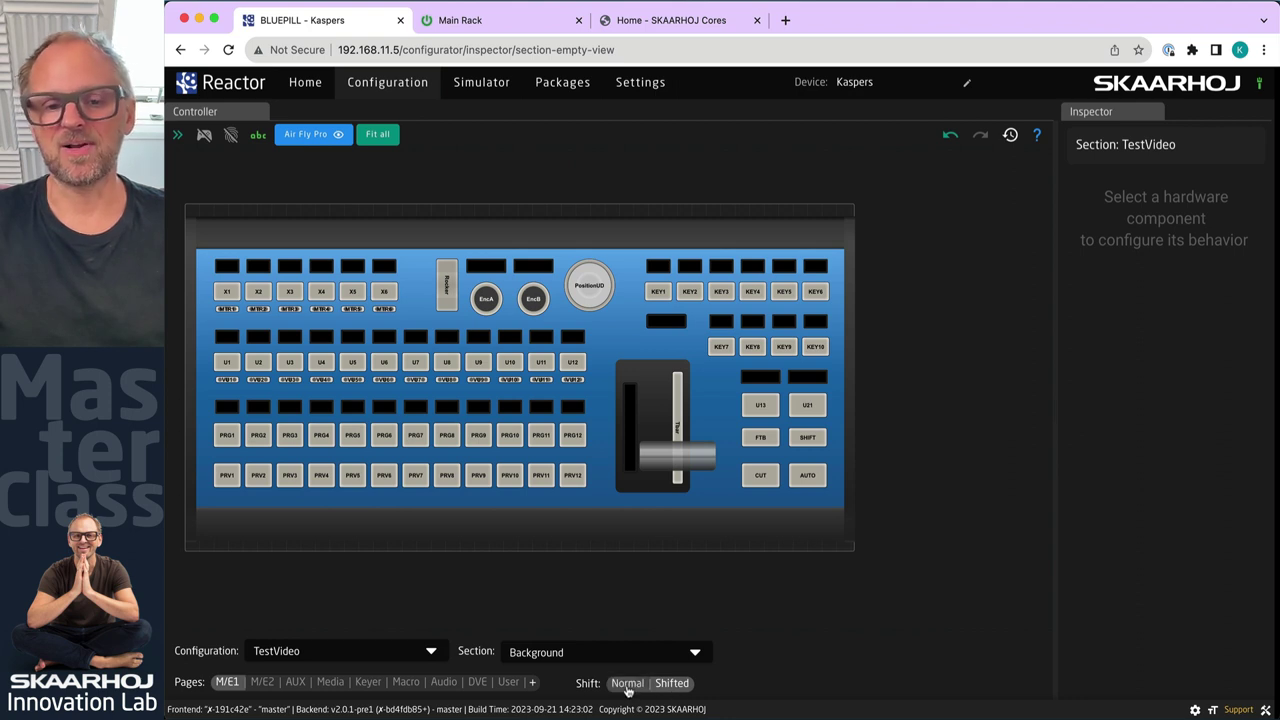
pyautogui.click(671, 686)
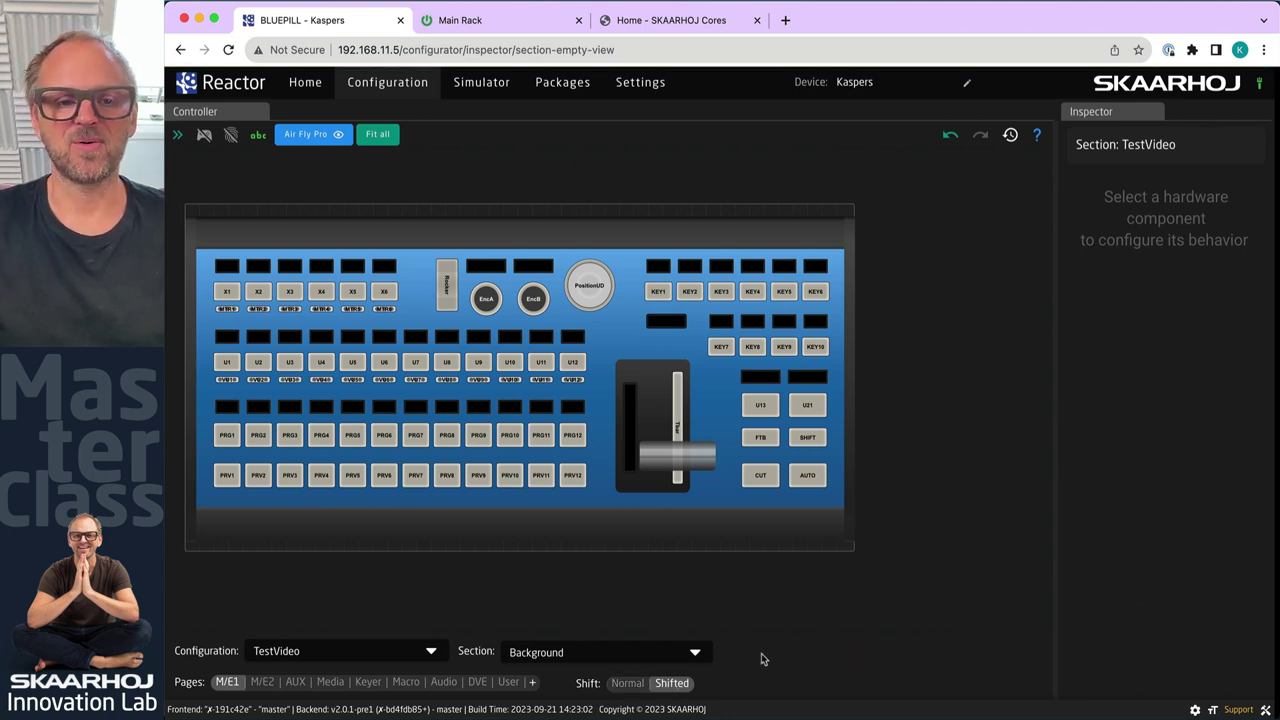
pyautogui.click(628, 686)
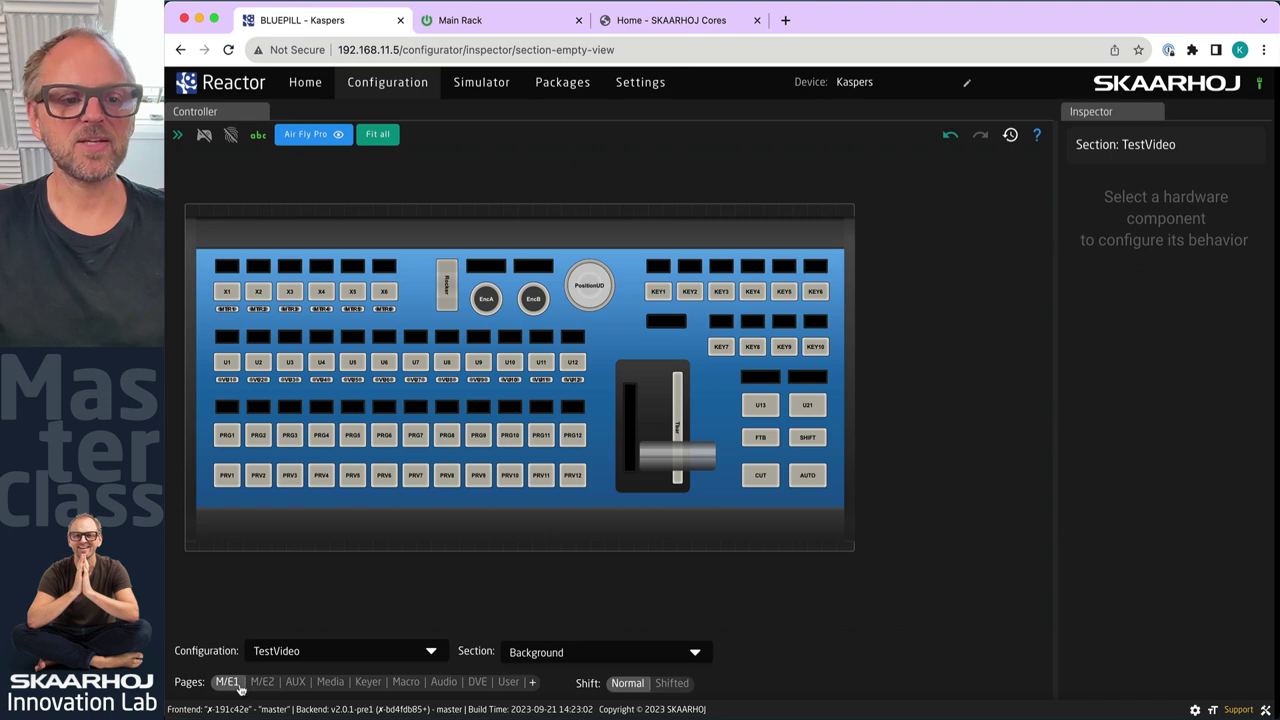
# Select the PRV1 to PRV12 buttons on page M/E1 and widen the Inspector
pyautogui.scroll(5, 228, 478)
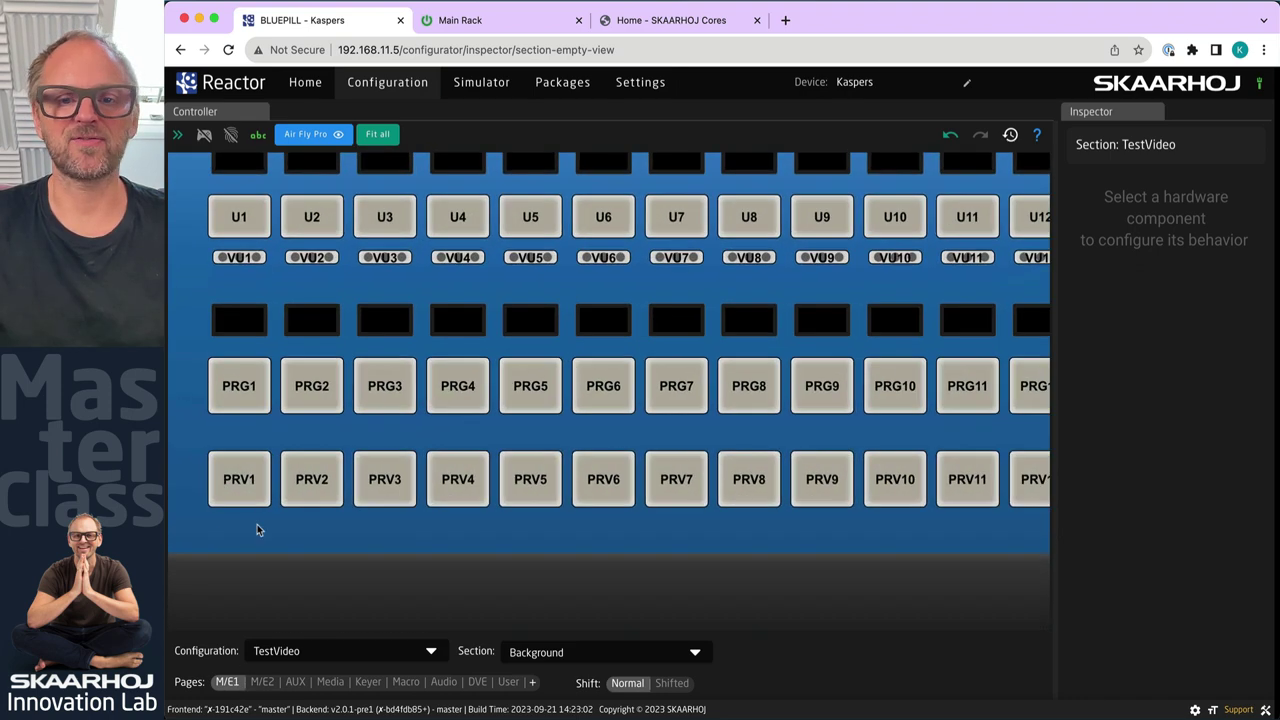
pyautogui.scroll(-5, 257, 529)
pyautogui.moveTo(225, 548); pyautogui.dragTo(822, 482)
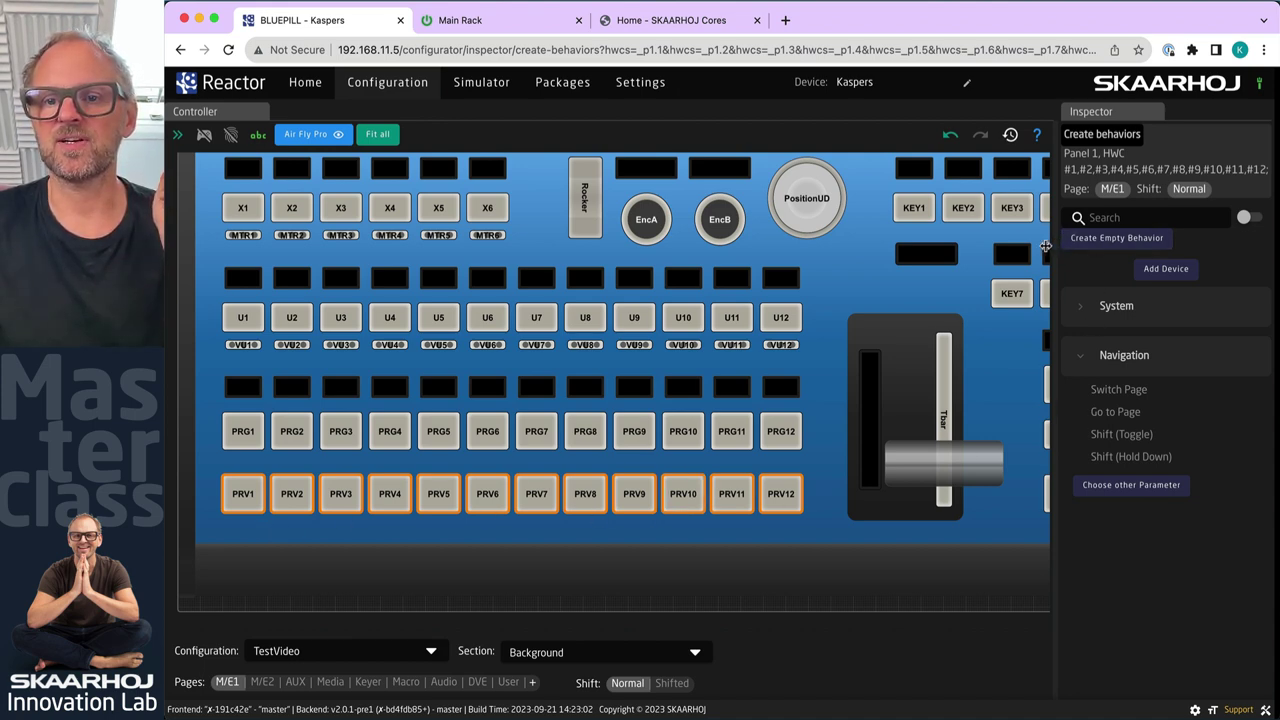
pyautogui.moveTo(1045, 246); pyautogui.dragTo(856, 262)
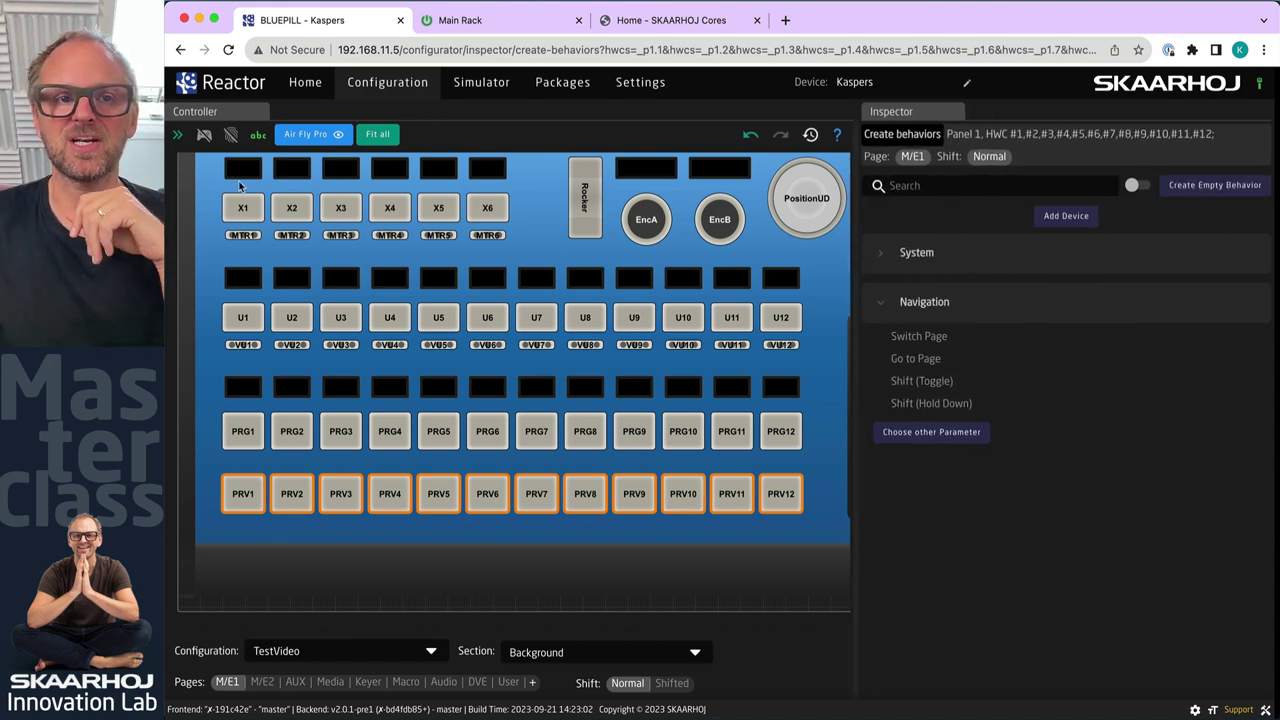
# Add the ATEM Mini discovered on the network at 192.168.10.70 as a device and save its settings
pyautogui.click(306, 83)
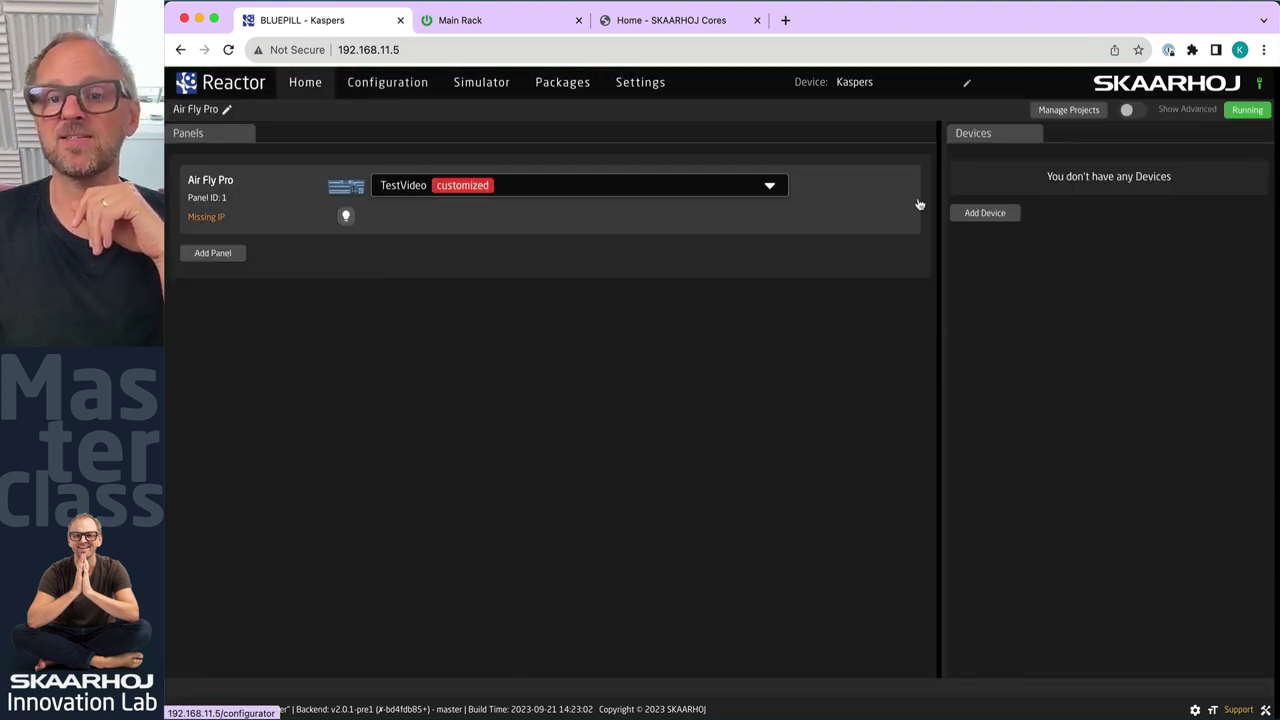
pyautogui.click(985, 214)
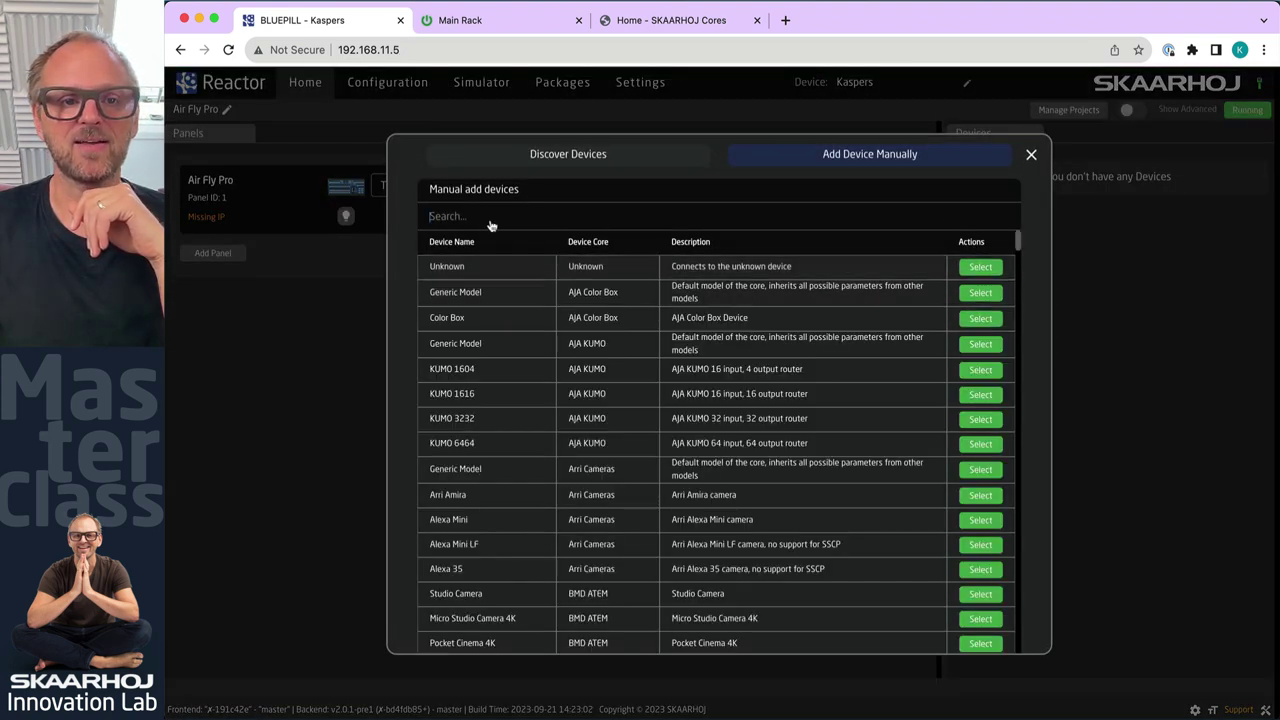
pyautogui.click(511, 158)
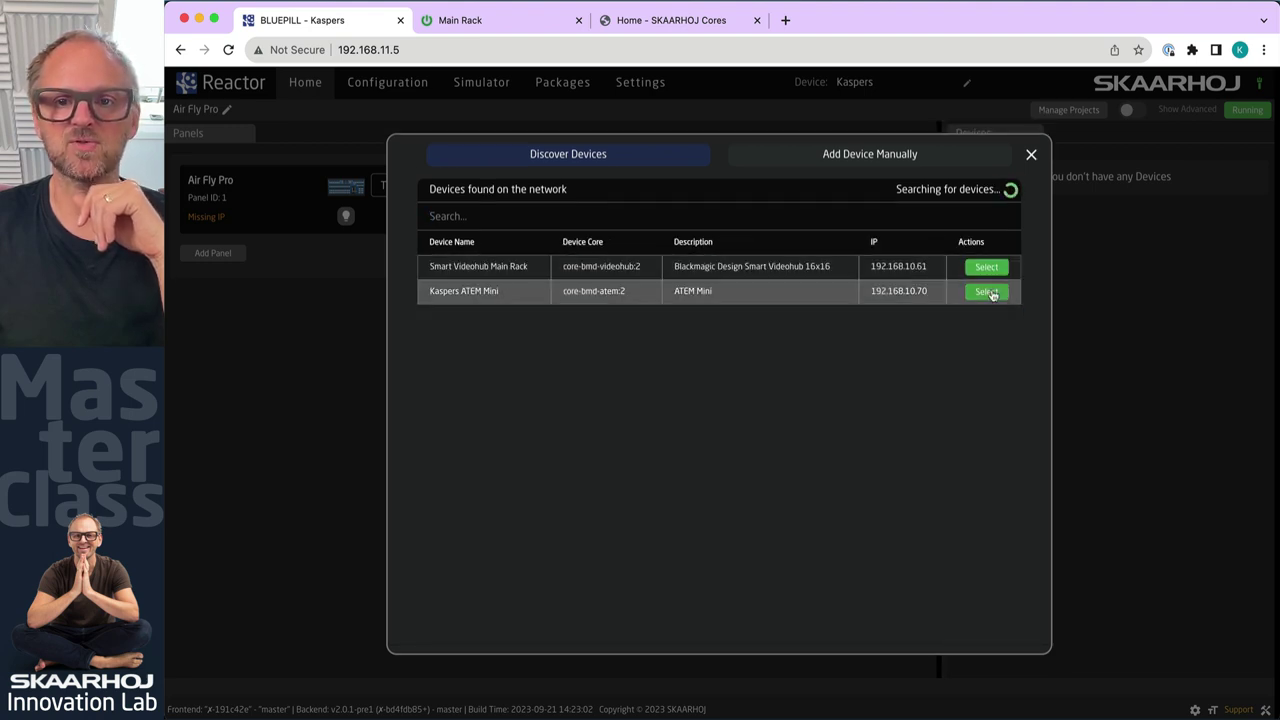
pyautogui.click(987, 291)
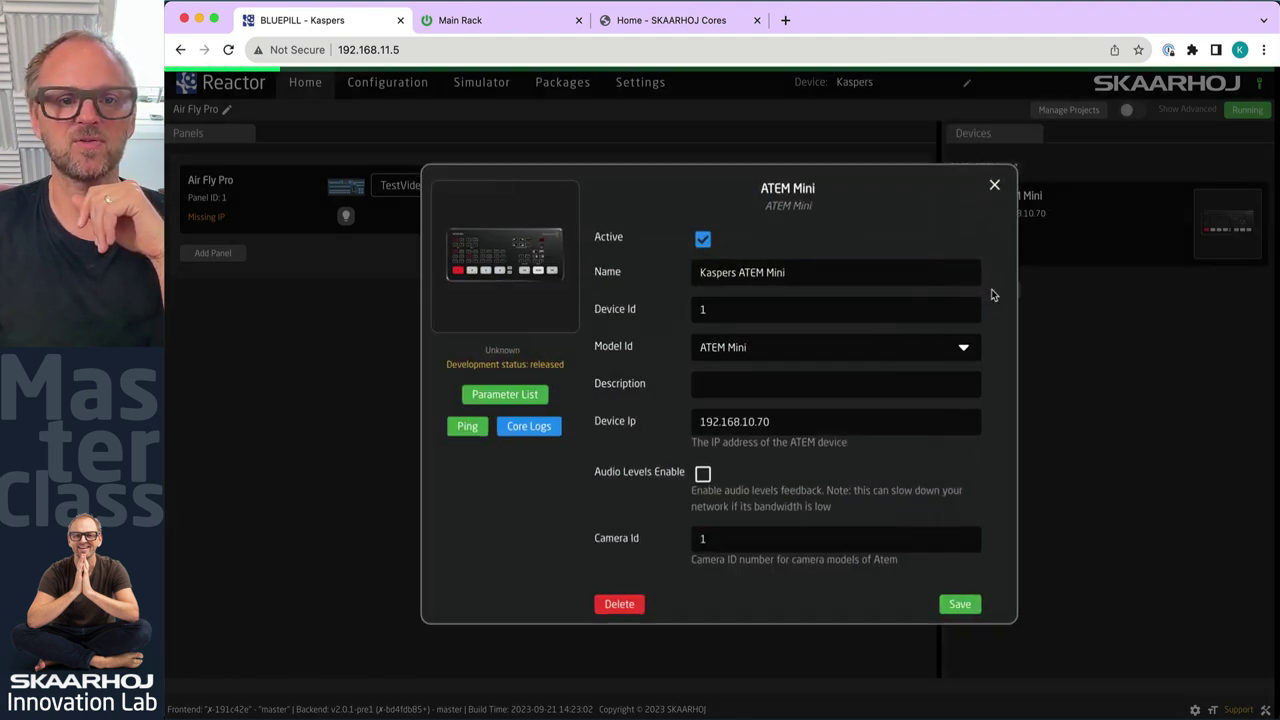
pyautogui.click(962, 607)
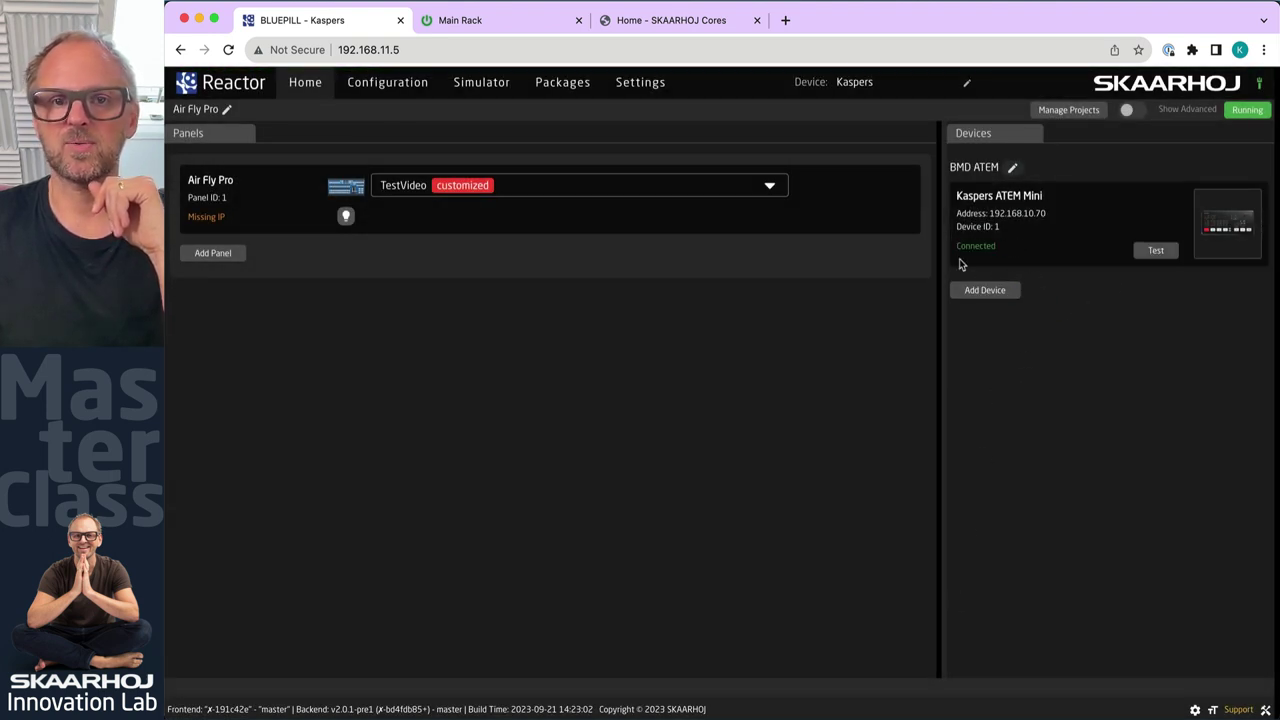
# Assign the ATEM Mini's Preview Select behavior to PRV1 to PRV12 on page M/E1, with ME Row M/E 1 and Input 1
pyautogui.click(388, 85)
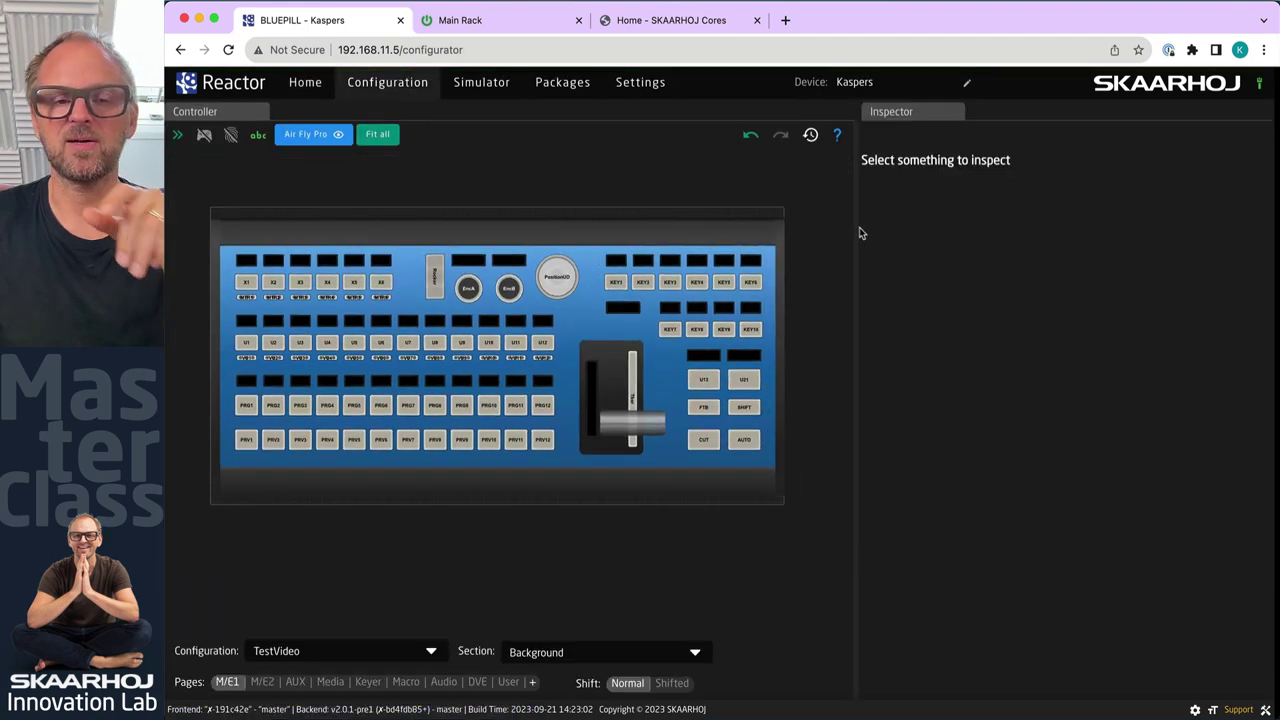
pyautogui.moveTo(313, 443); pyautogui.dragTo(558, 432)
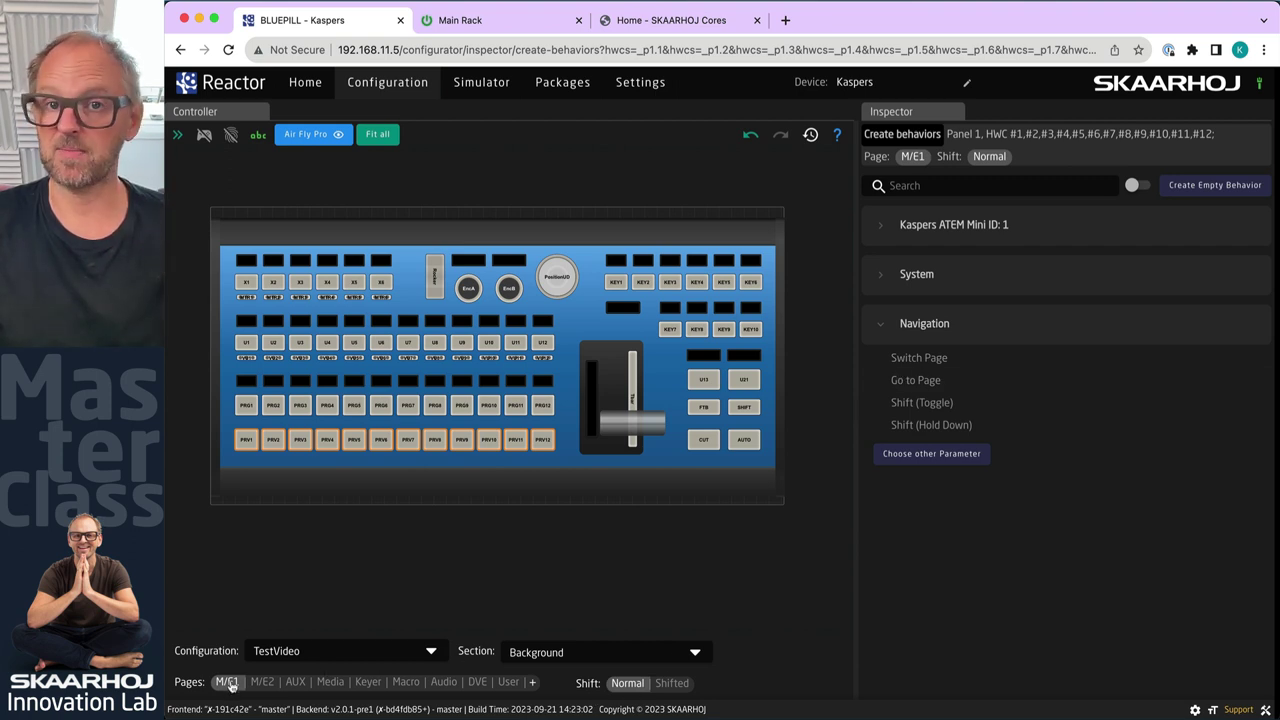
pyautogui.click(883, 230)
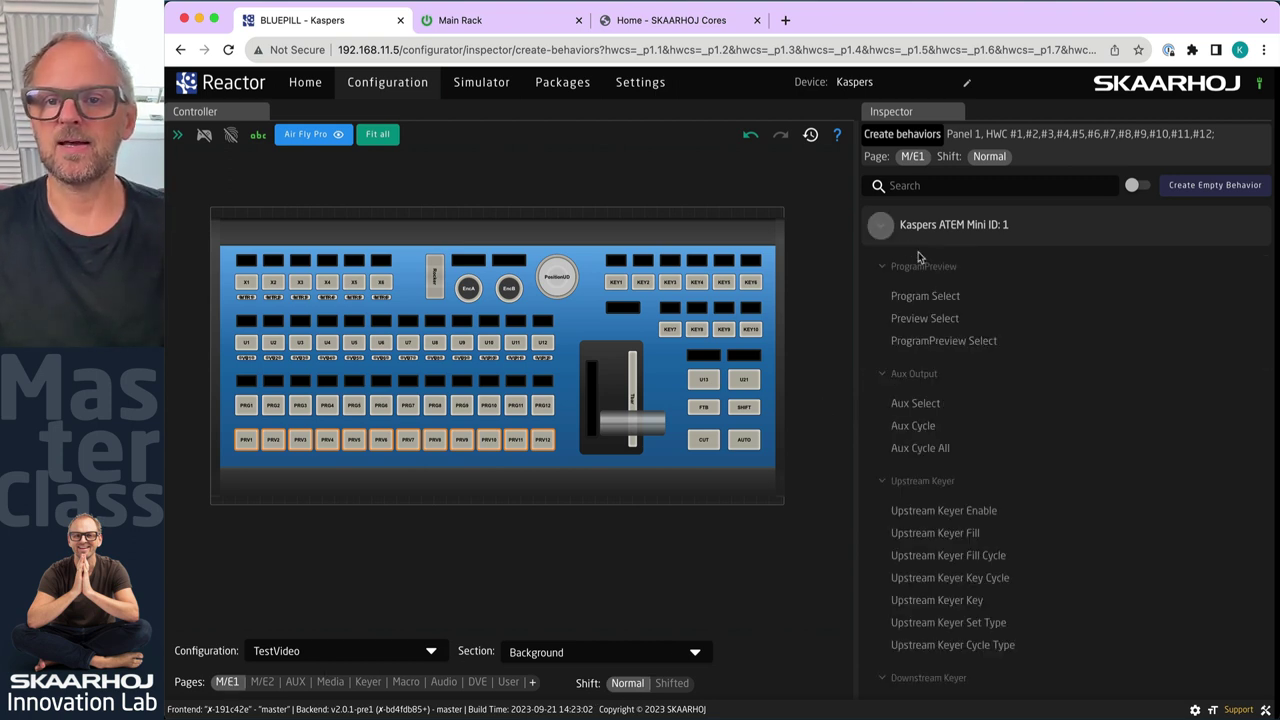
pyautogui.click(914, 320)
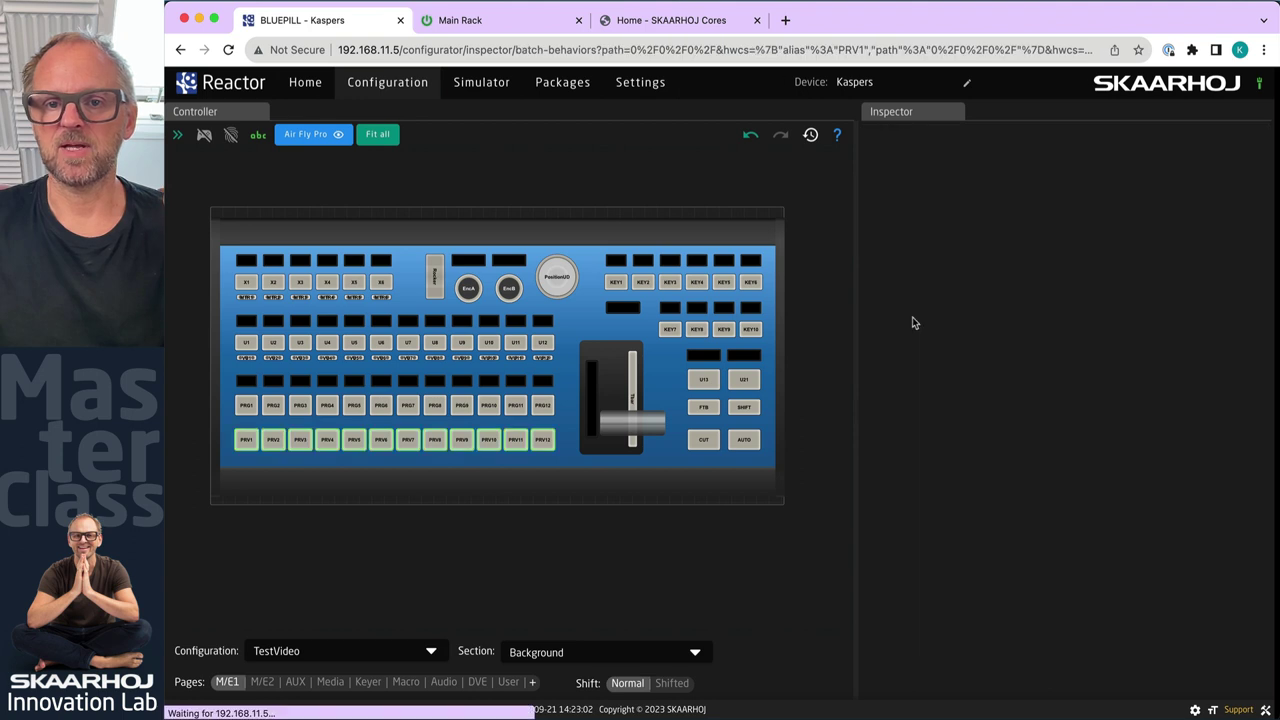
pyautogui.click(1059, 240)
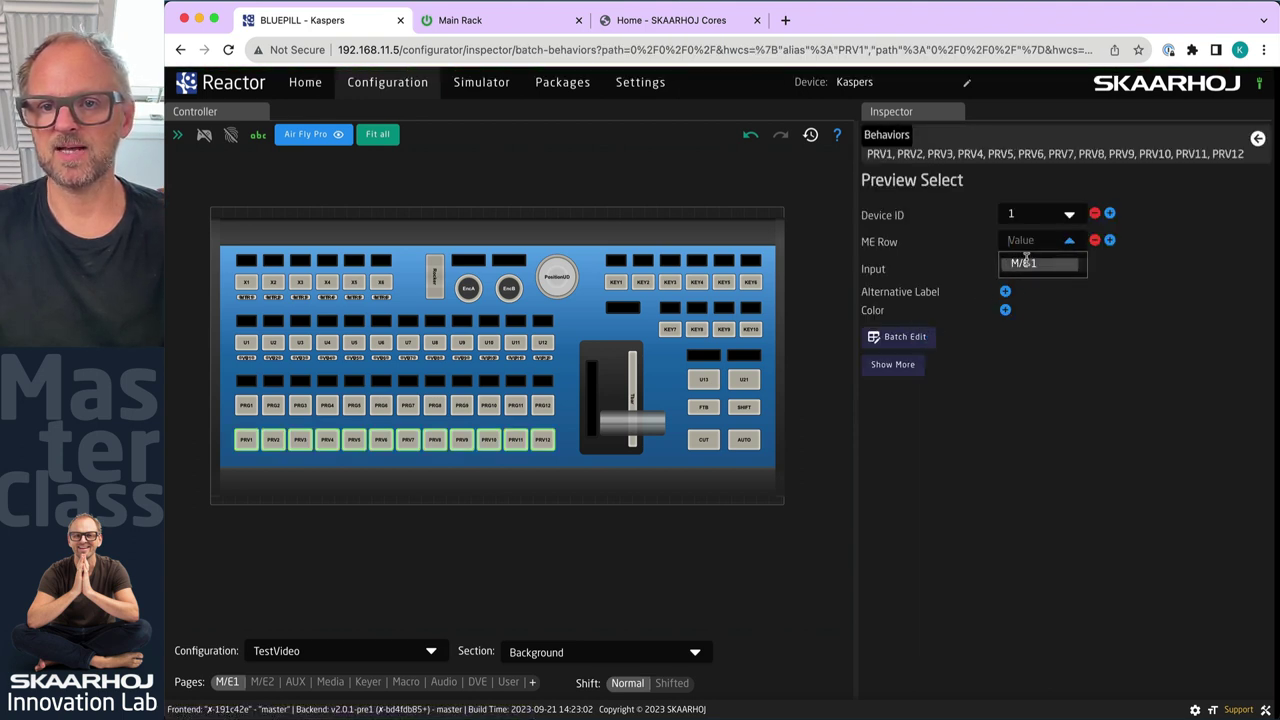
pyautogui.click(1029, 263)
pyautogui.click(1069, 268)
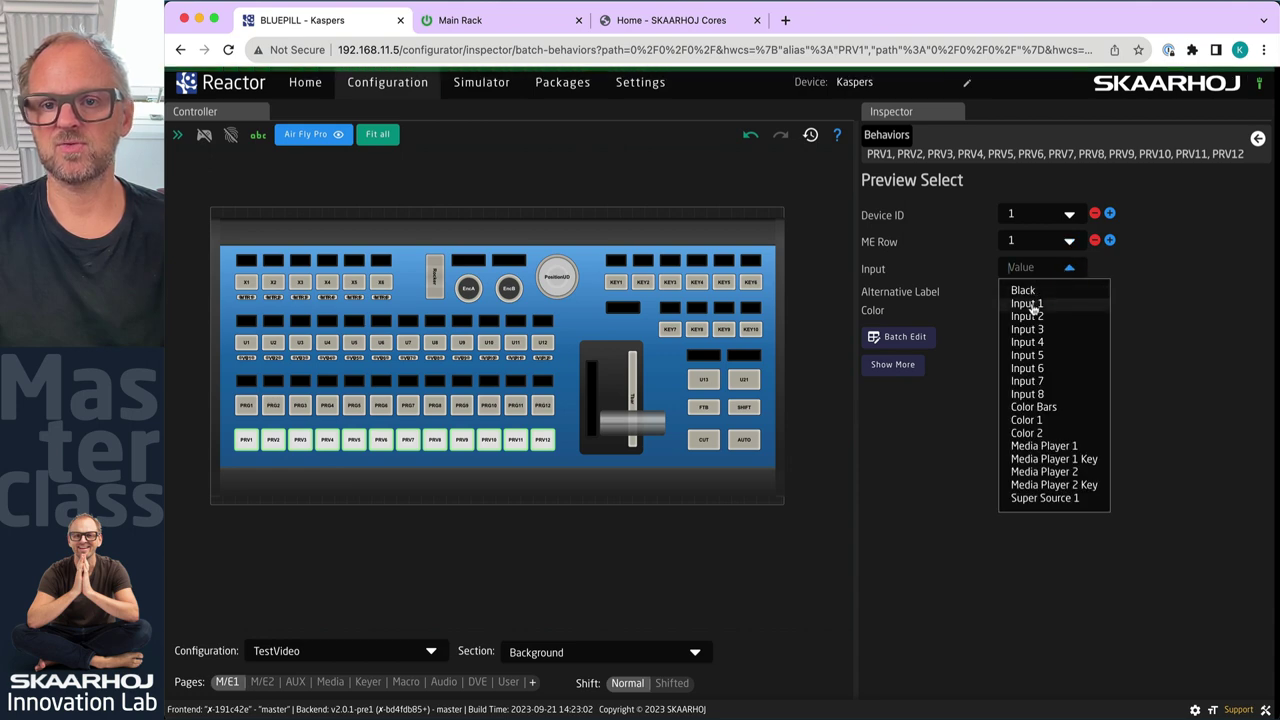
pyautogui.click(1030, 305)
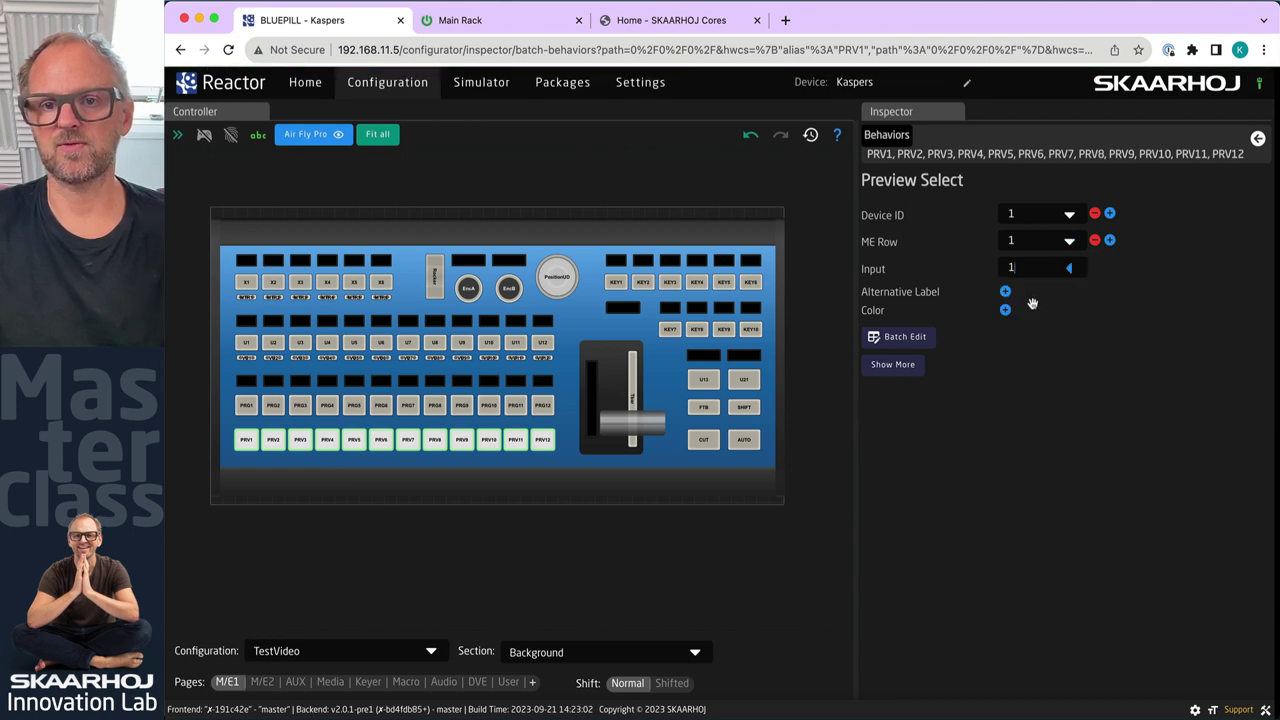
# Batch edit the preview buttons so their Input values count up from 1 on PRV1 to 12 on PRV12
pyautogui.click(906, 337)
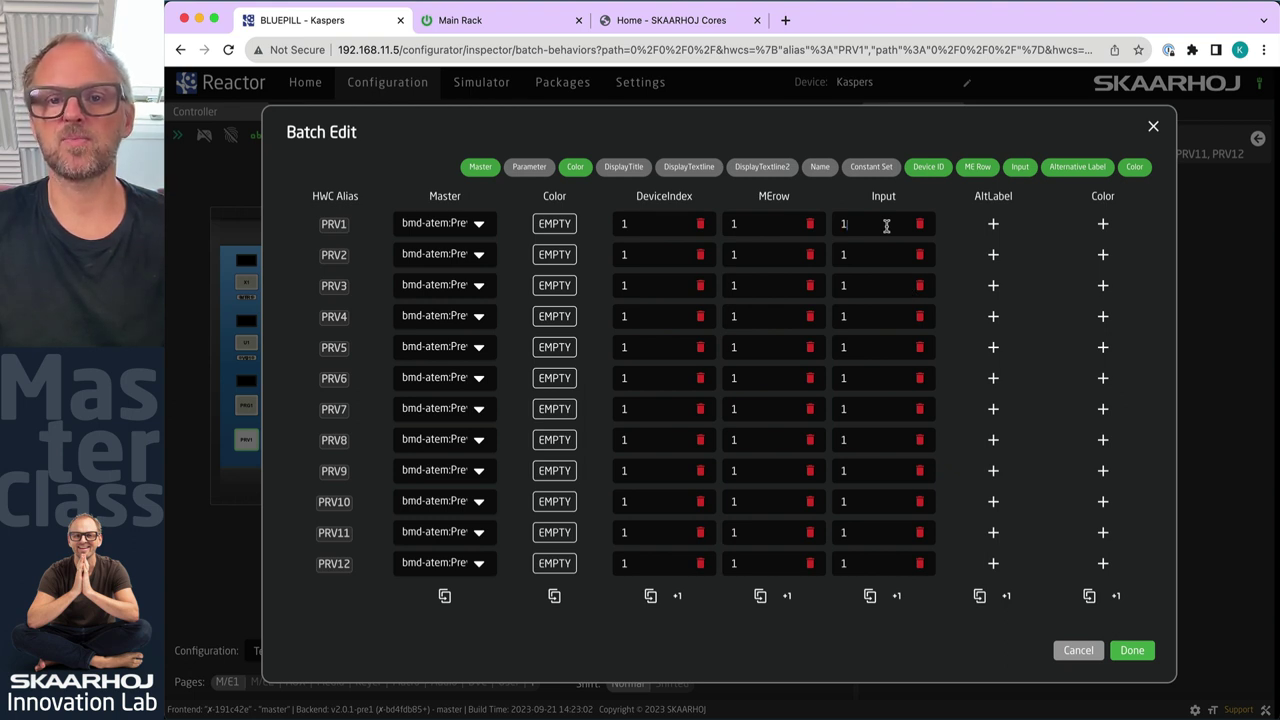
pyautogui.click(897, 596)
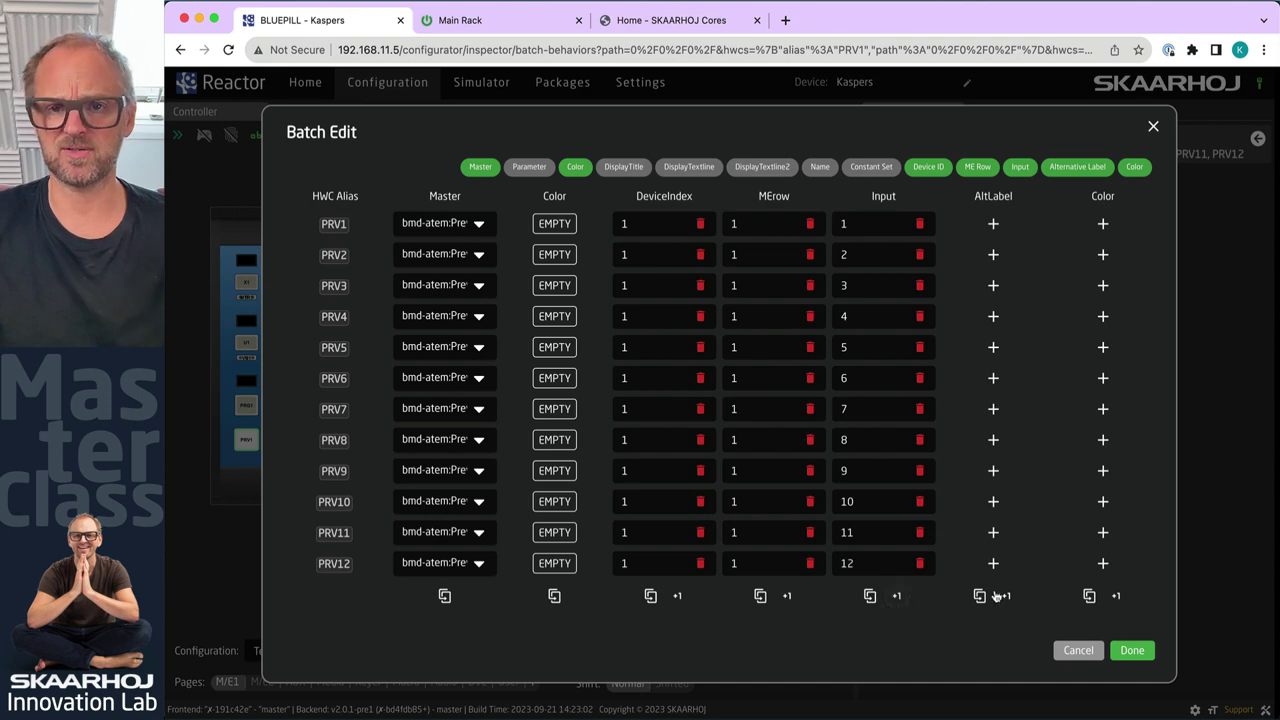
pyautogui.click(1132, 651)
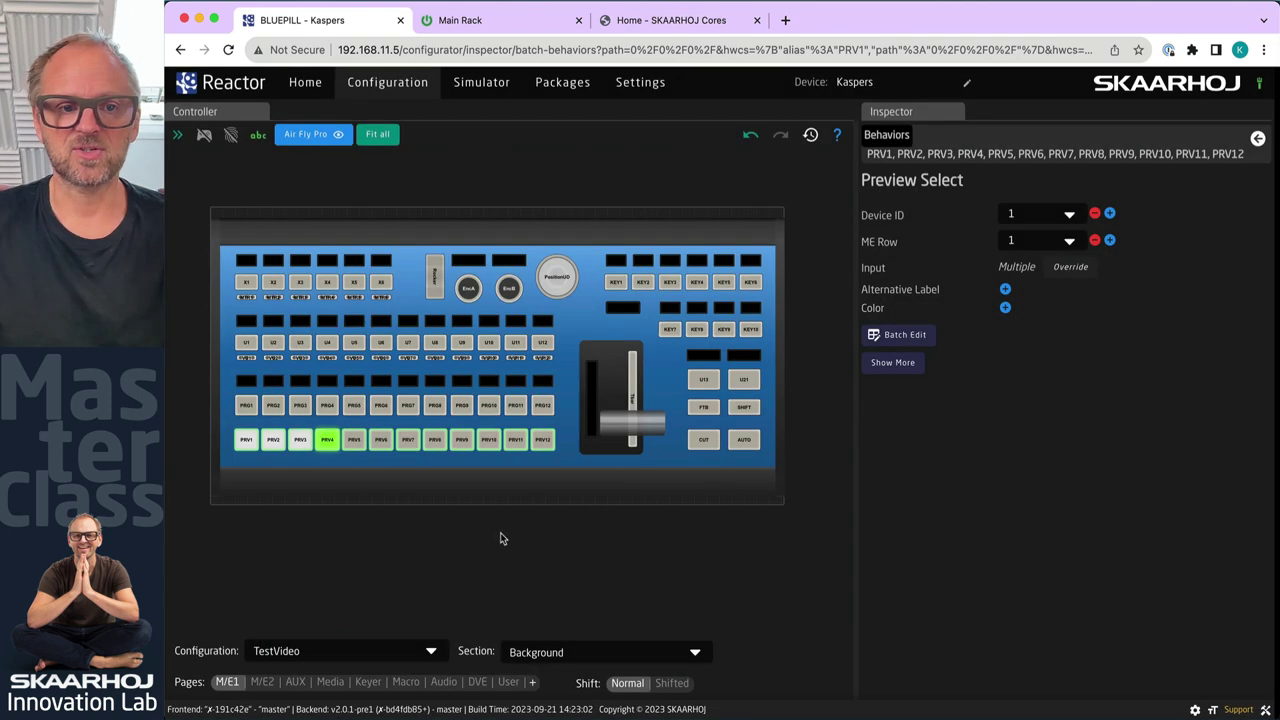
# Assign the Program Select behavior to PRG1 to PRG12 on page M/E1, with ME Row M/E 1 and Input 1
pyautogui.moveTo(228, 418); pyautogui.dragTo(559, 409)
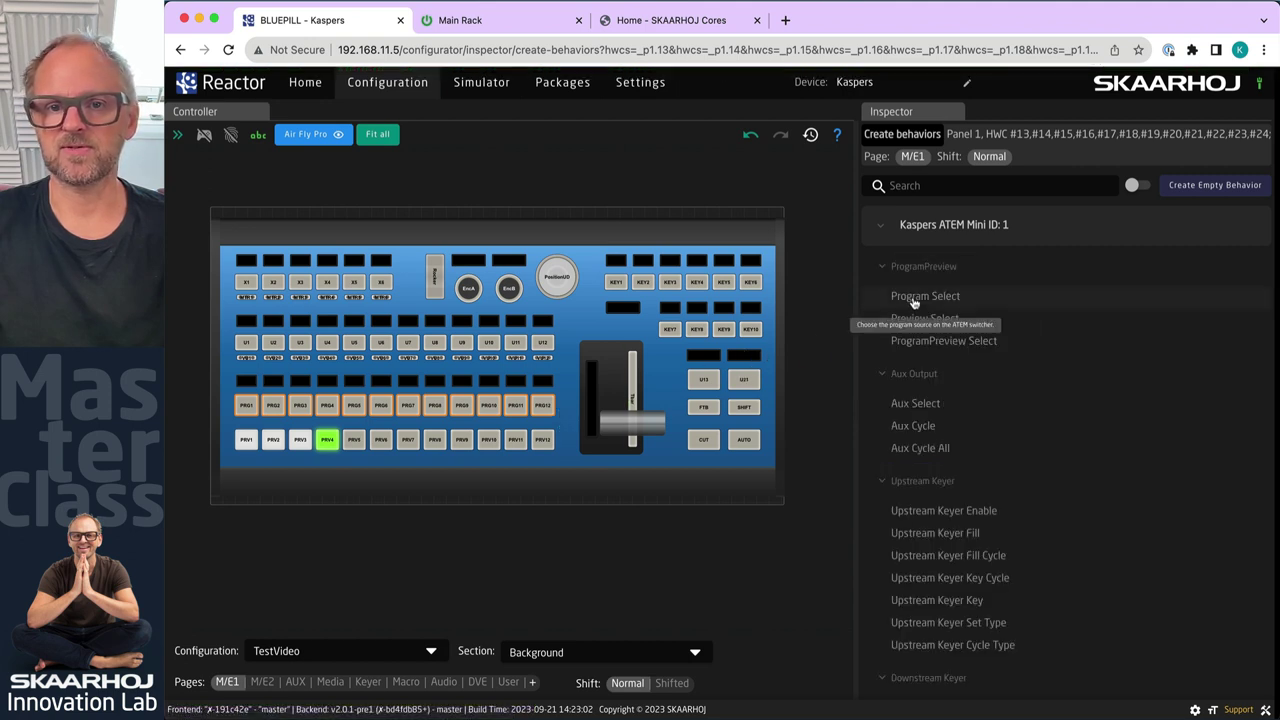
pyautogui.click(918, 296)
pyautogui.click(1050, 245)
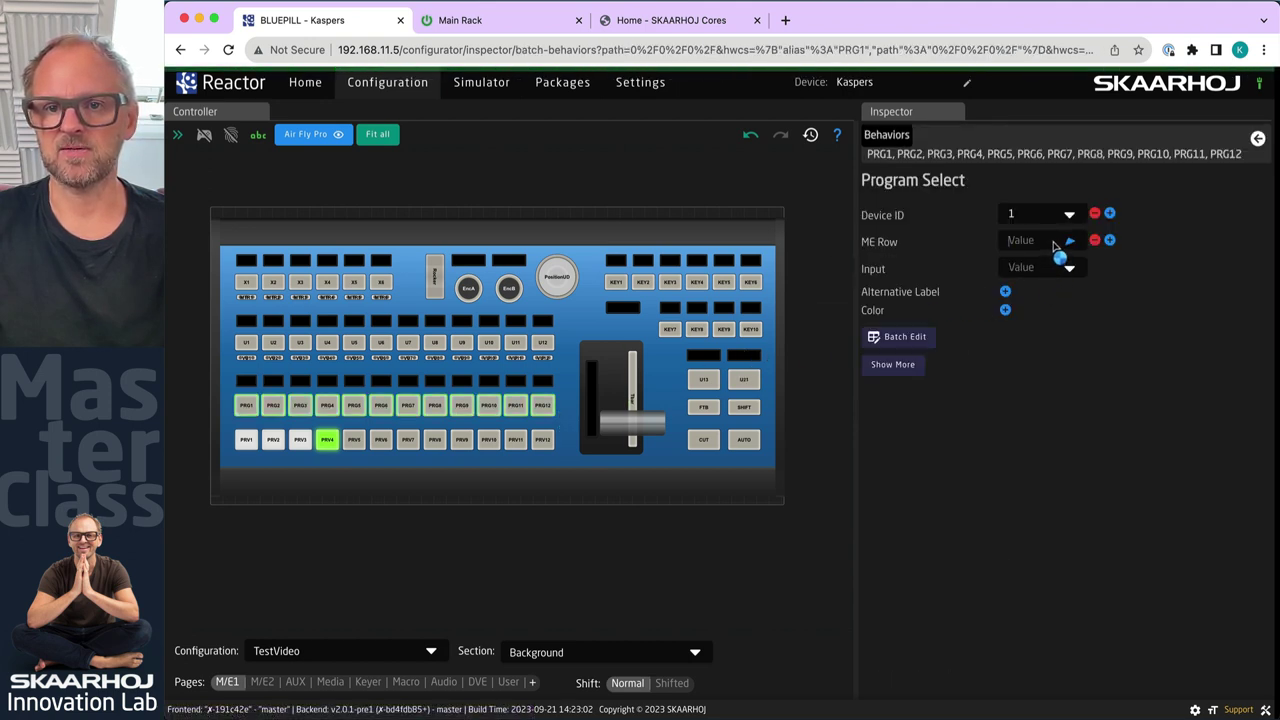
pyautogui.click(1036, 266)
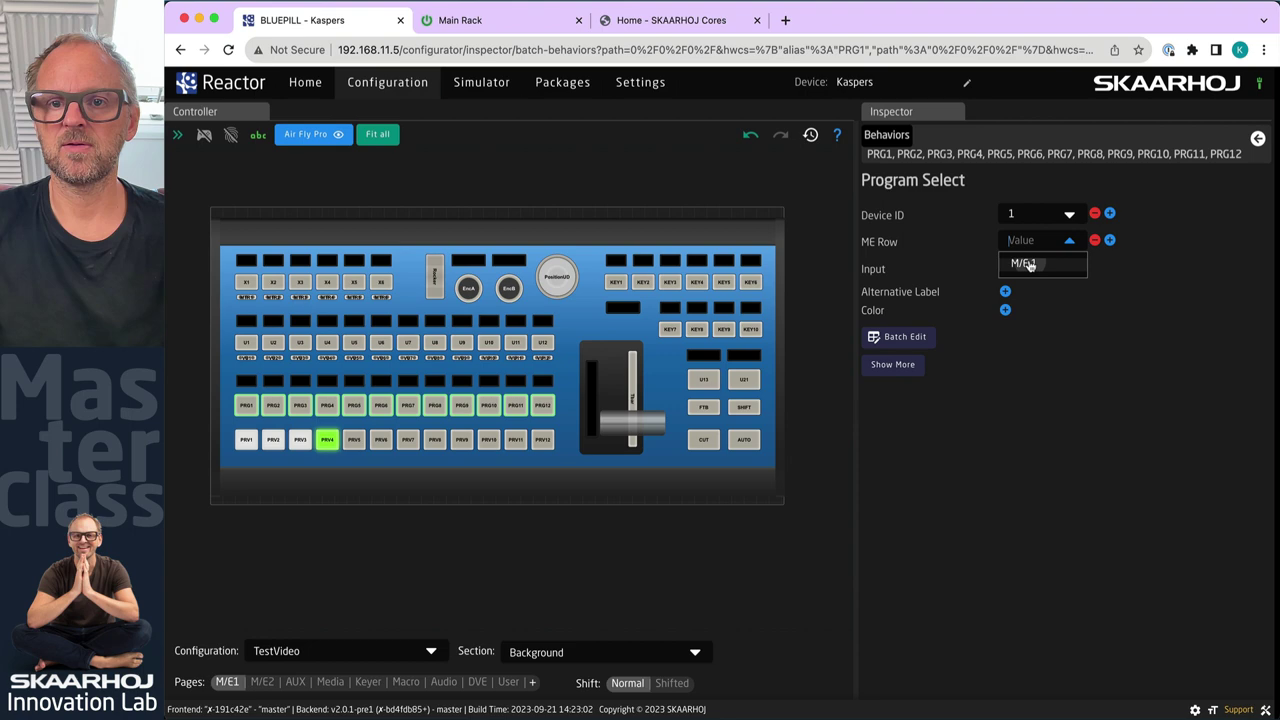
pyautogui.click(1028, 303)
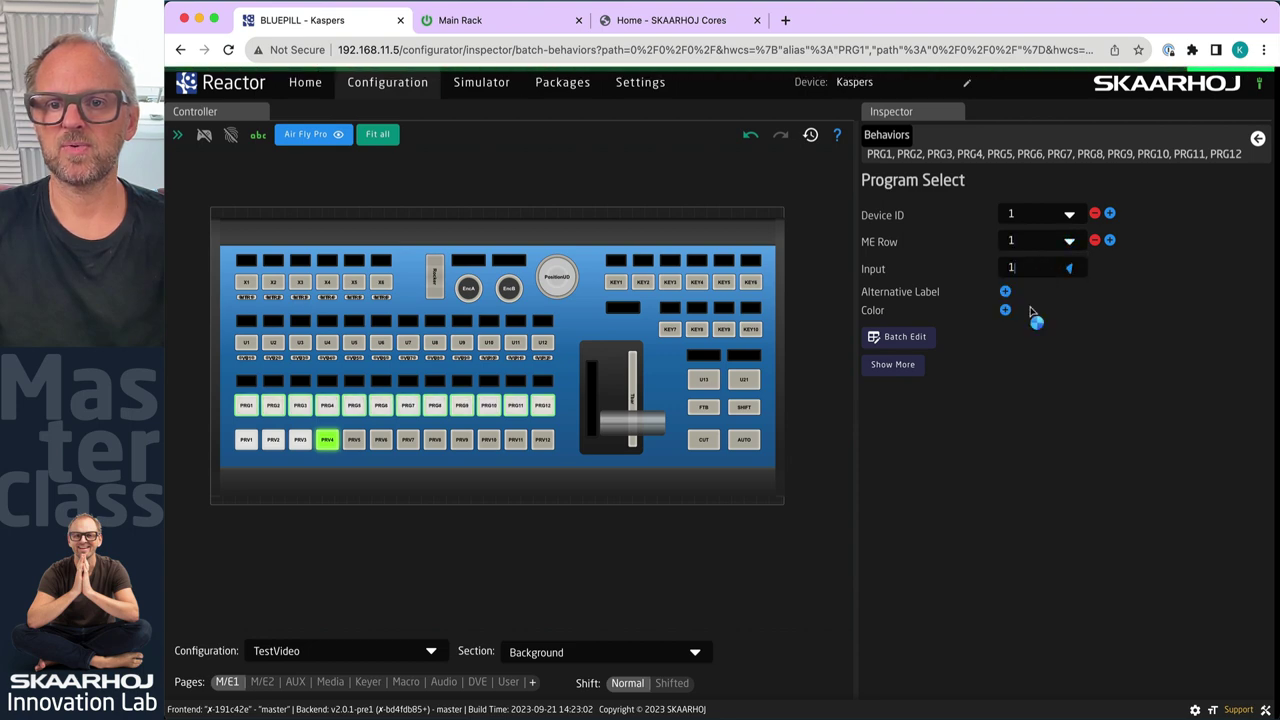
# Batch edit the program buttons so their Input values count up from 1 on PRG1 to 12 on PRG12
pyautogui.click(905, 337)
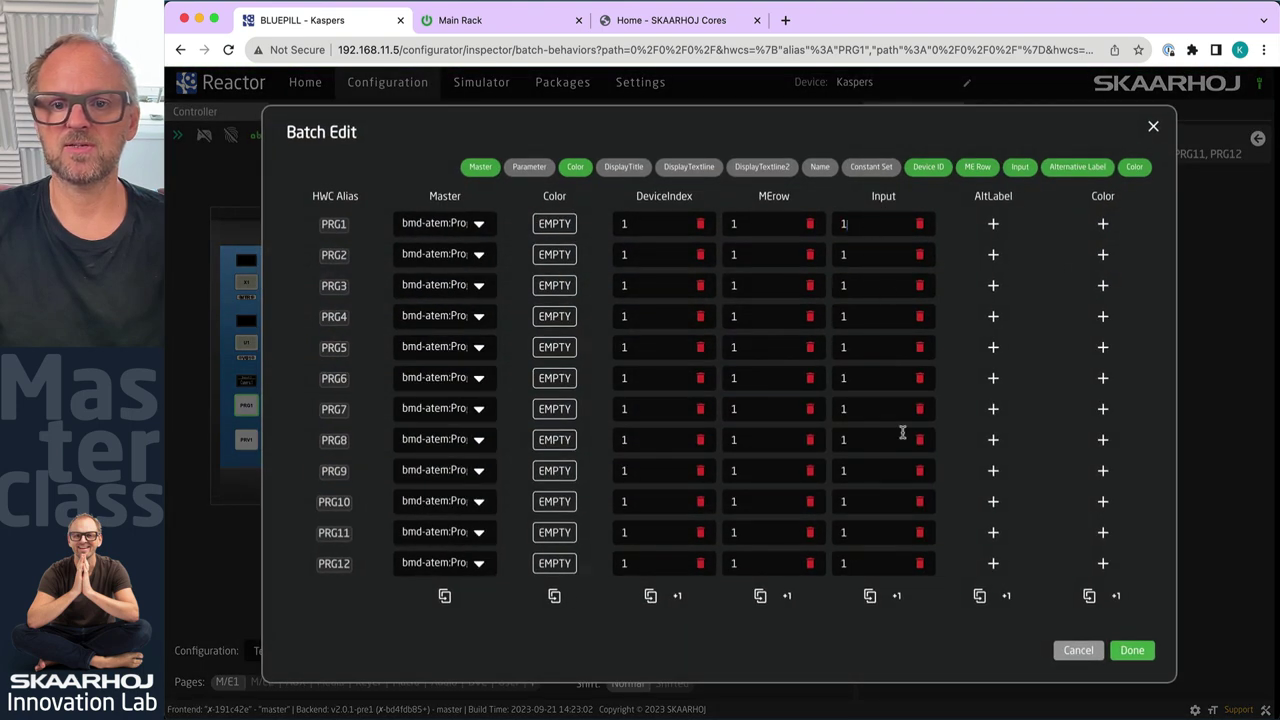
pyautogui.click(898, 596)
pyautogui.click(898, 596)
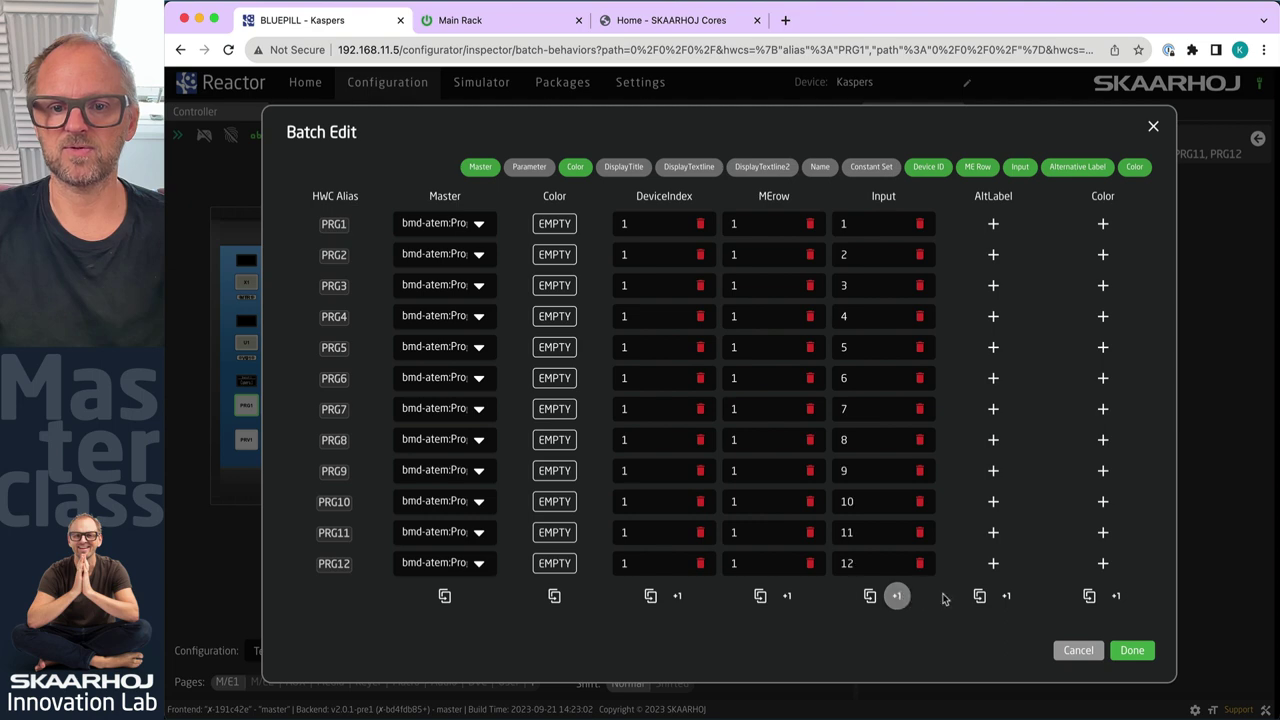
pyautogui.click(1132, 650)
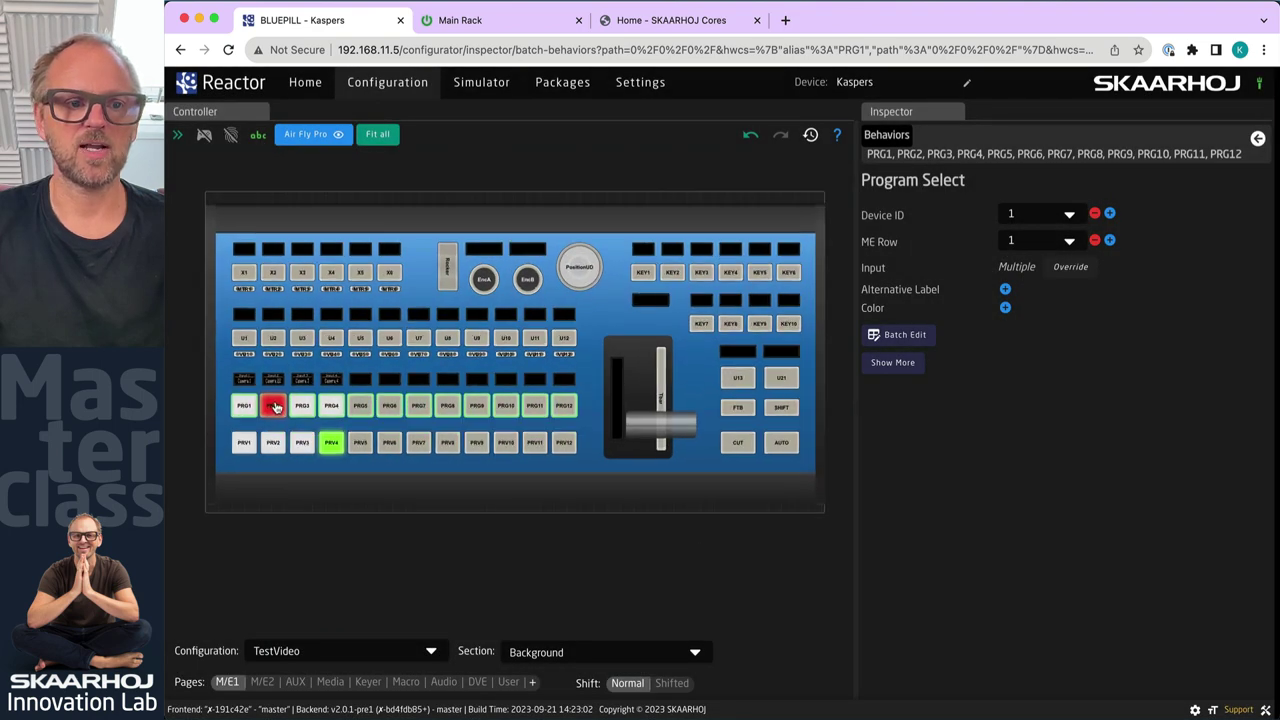
# Enable simulation on the controller view and test switching program and preview sources with the PRG and PRV buttons
pyautogui.click(204, 134)
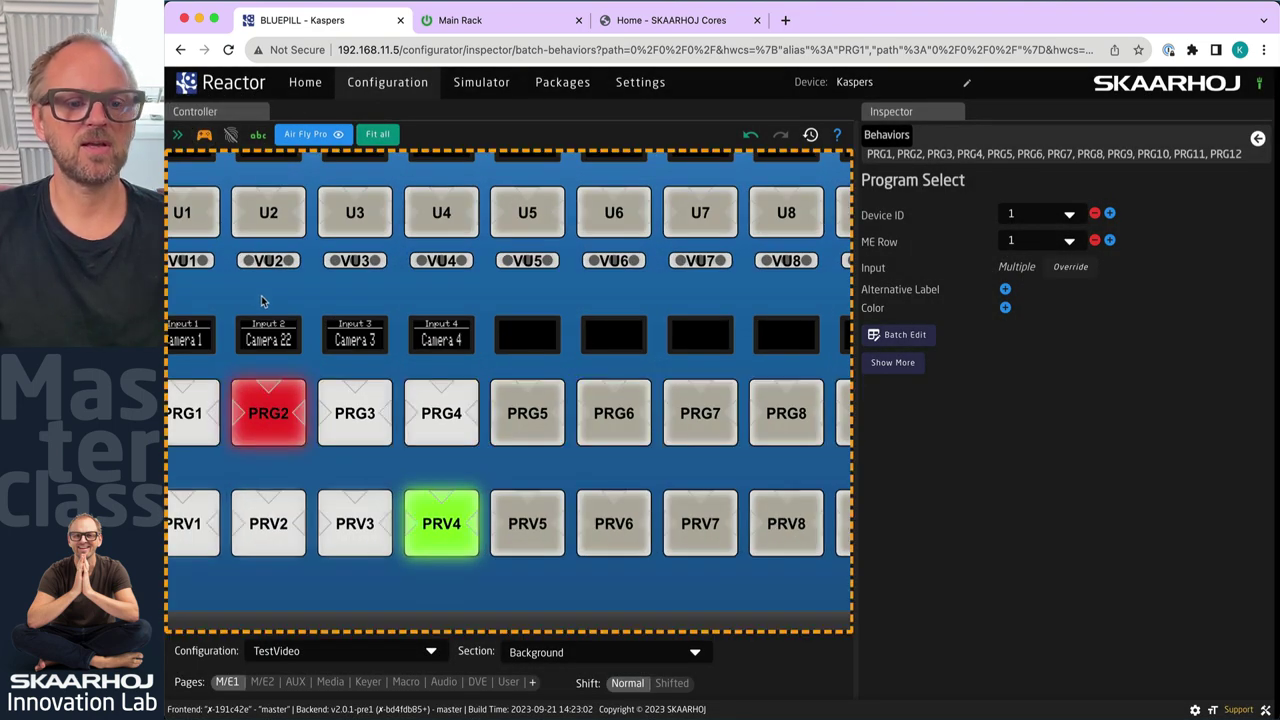
pyautogui.click(316, 401)
pyautogui.click(373, 412)
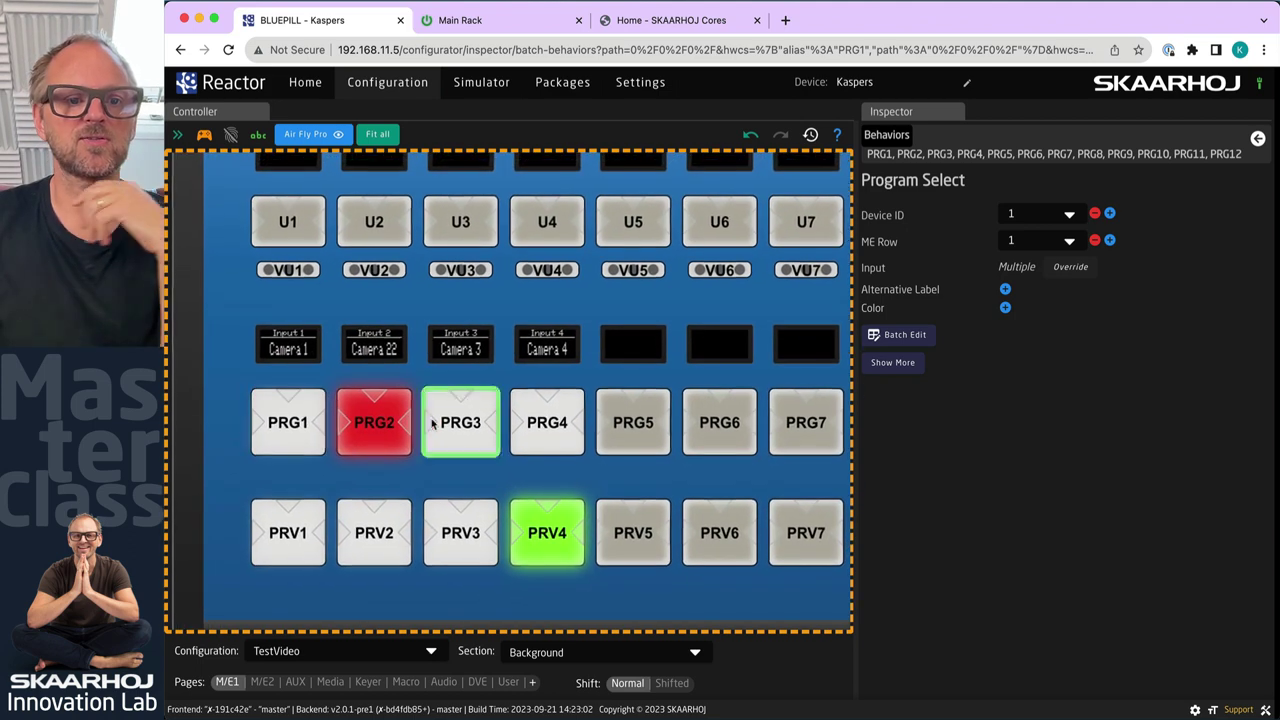
pyautogui.click(460, 412)
pyautogui.click(546, 412)
pyautogui.click(363, 545)
pyautogui.click(290, 535)
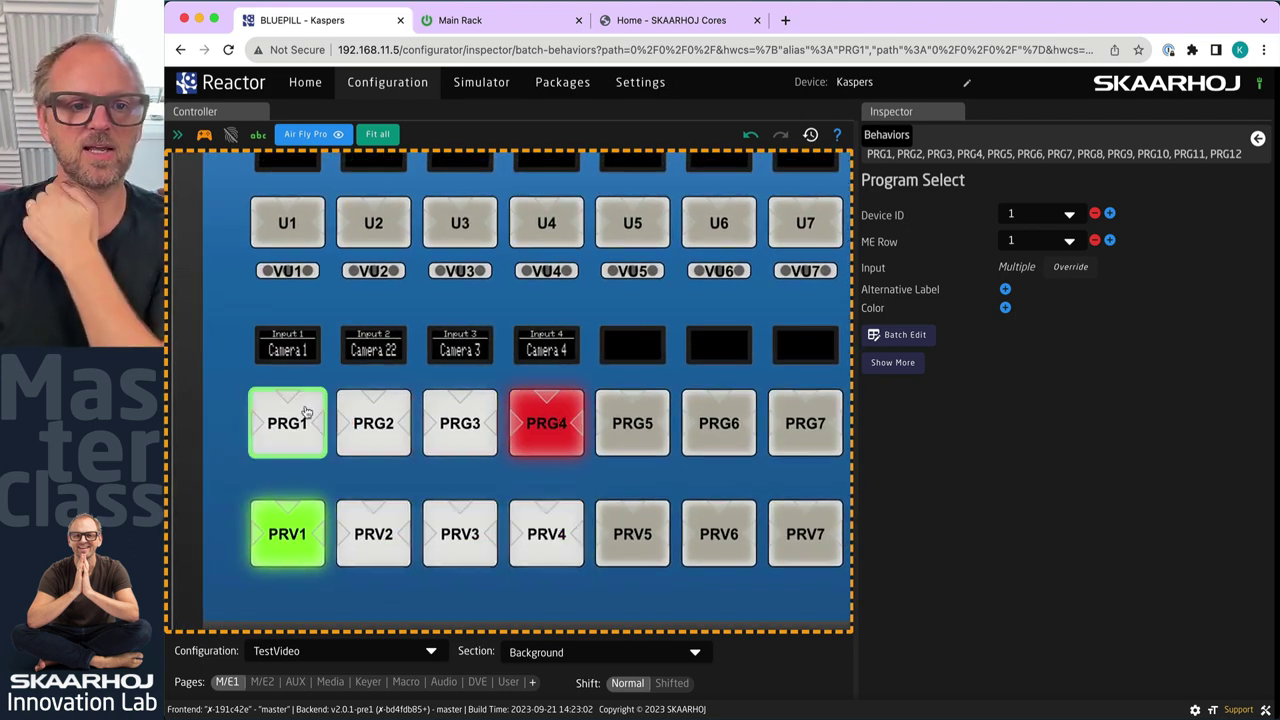
pyautogui.click(303, 421)
pyautogui.click(463, 430)
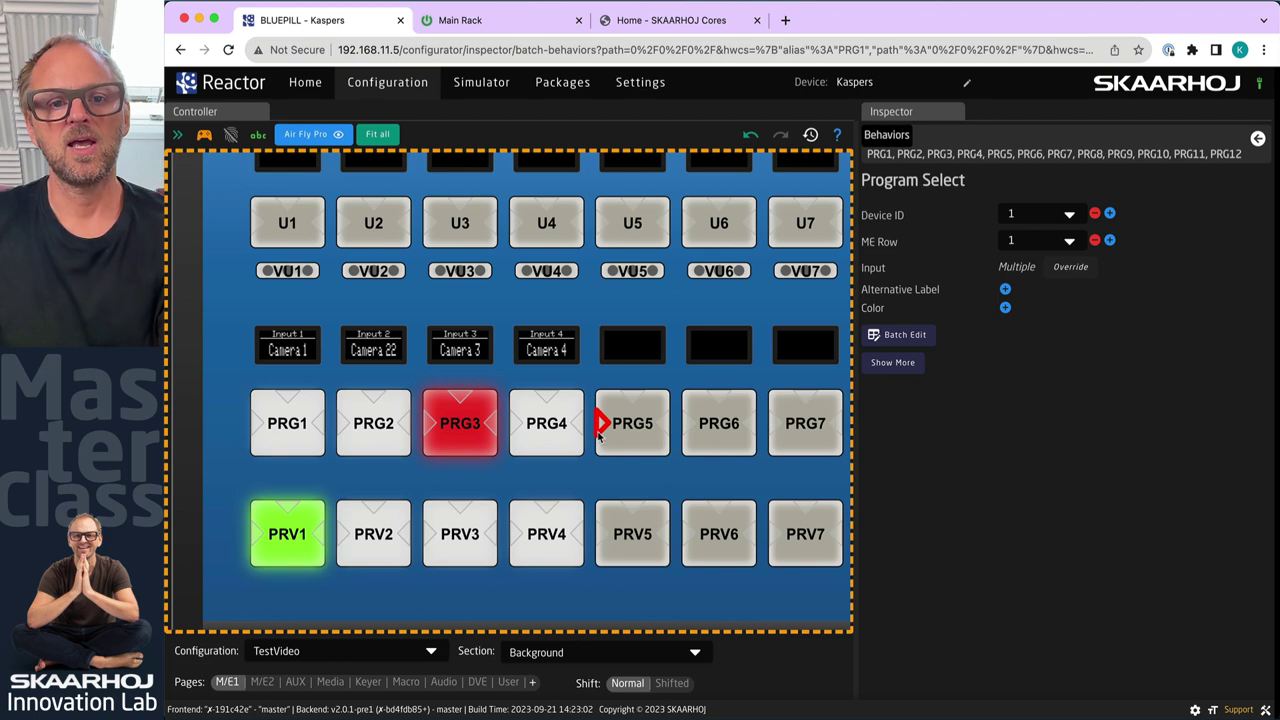
pyautogui.scroll(-5, 450, 425)
pyautogui.scroll(3, 439, 425)
pyautogui.scroll(-5, 439, 420)
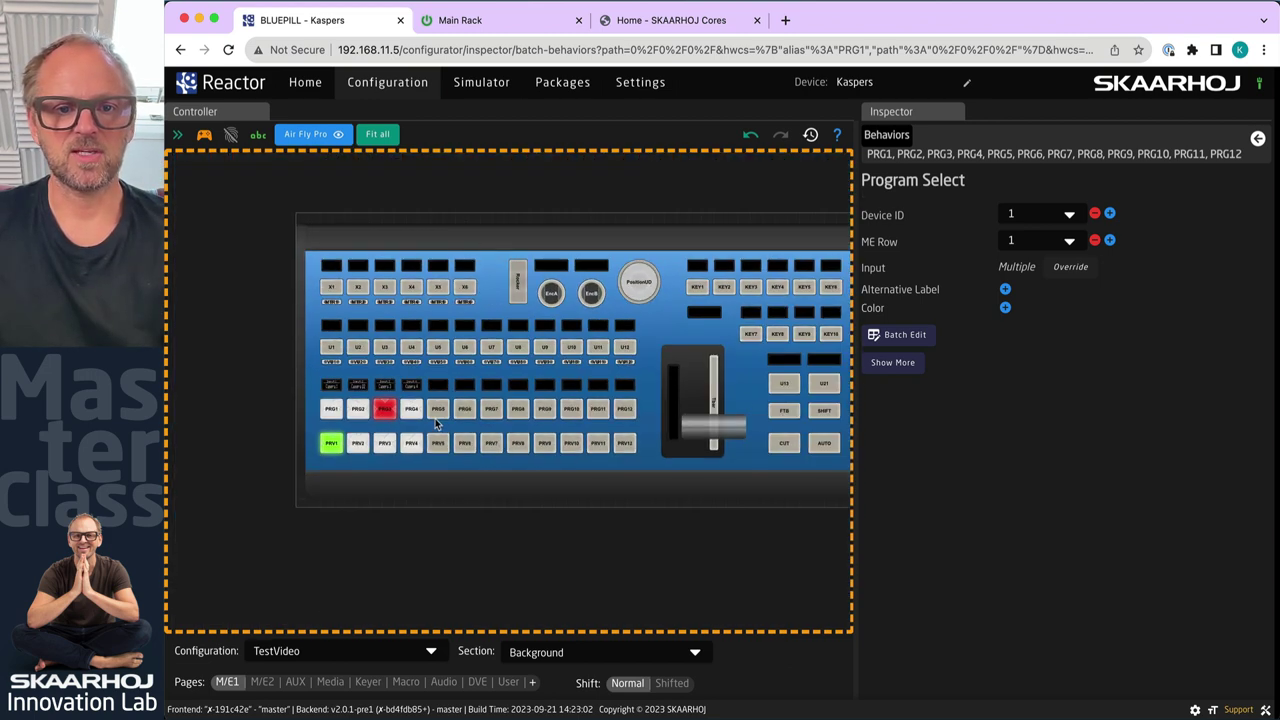
# On the Shifted level of M/E1, turn simulation off and assign Preview Select to PRV1 to PRV12 with ME Row M/E 1 and Input 1
pyautogui.click(672, 684)
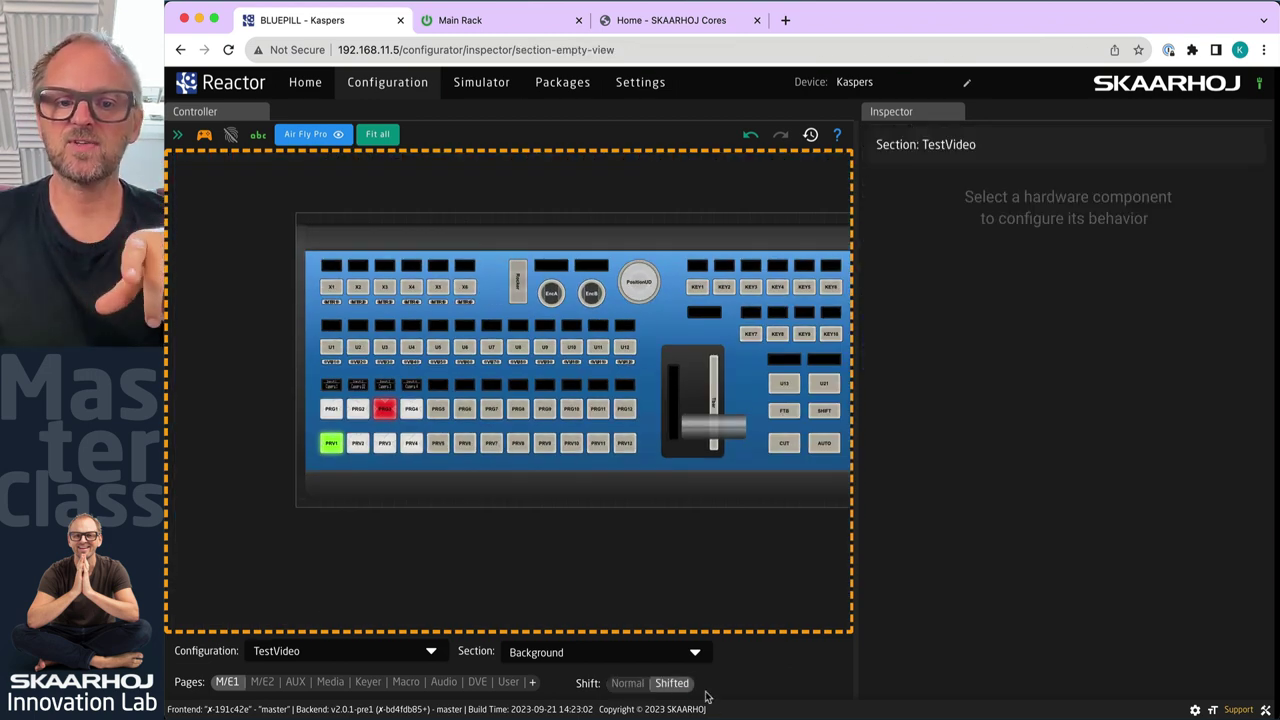
pyautogui.scroll(3, 380, 432)
pyautogui.scroll(-3, 380, 432)
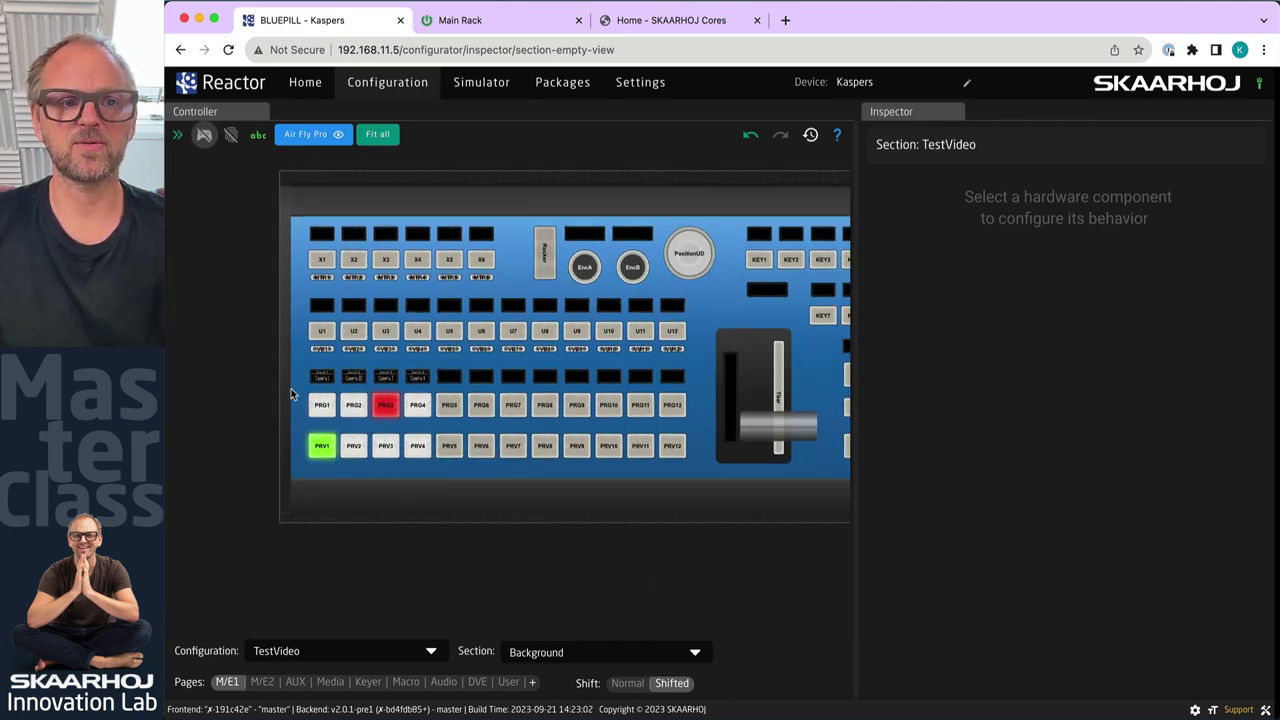
pyautogui.moveTo(298, 492); pyautogui.dragTo(693, 440)
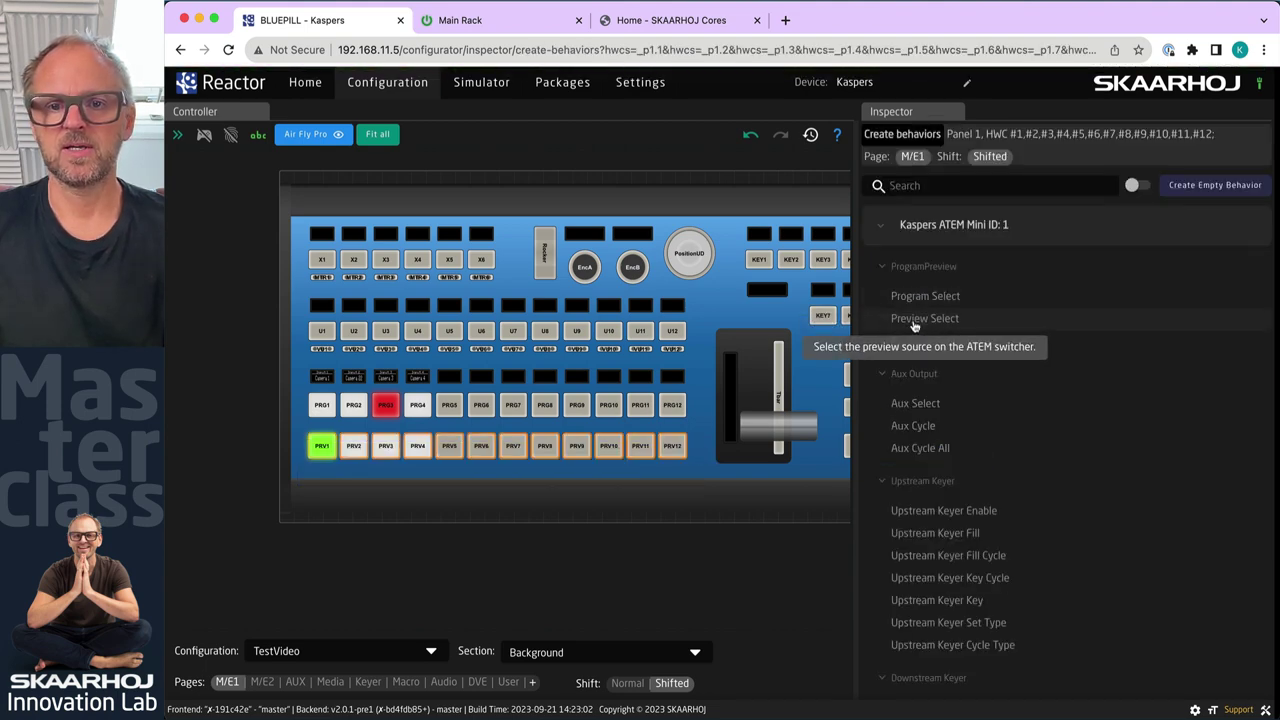
pyautogui.click(916, 319)
pyautogui.click(1051, 242)
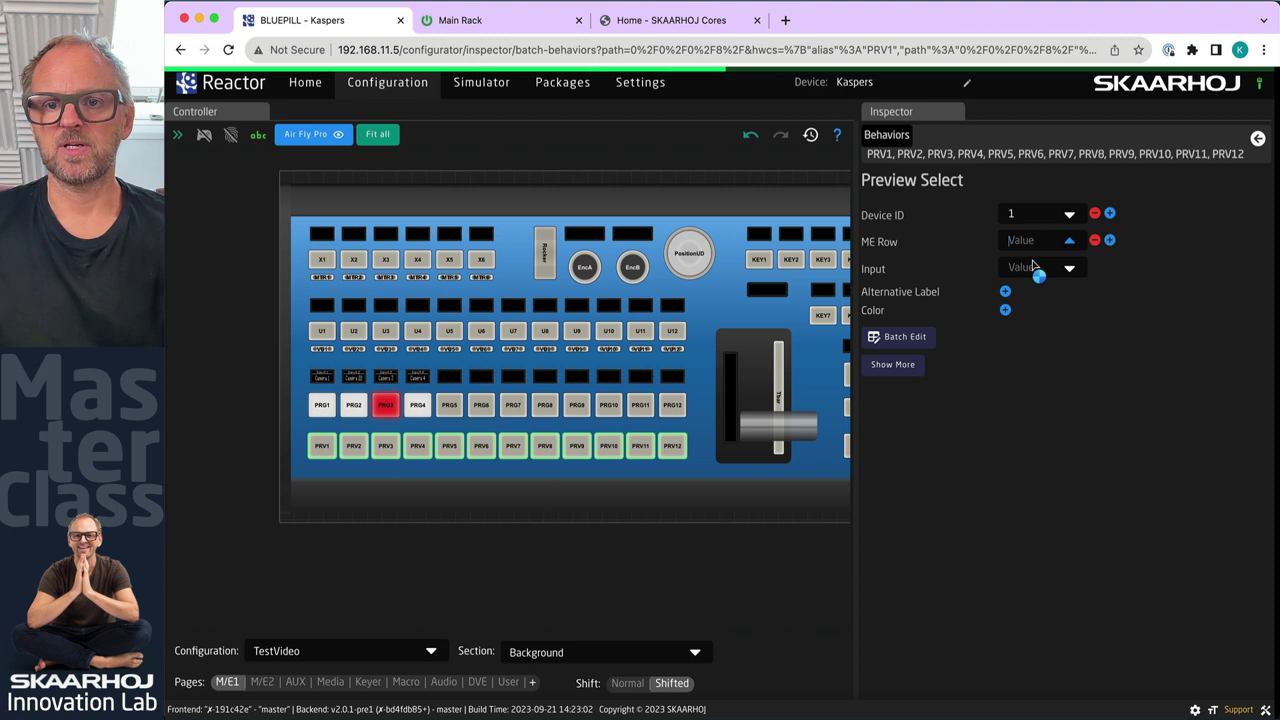
pyautogui.click(1030, 264)
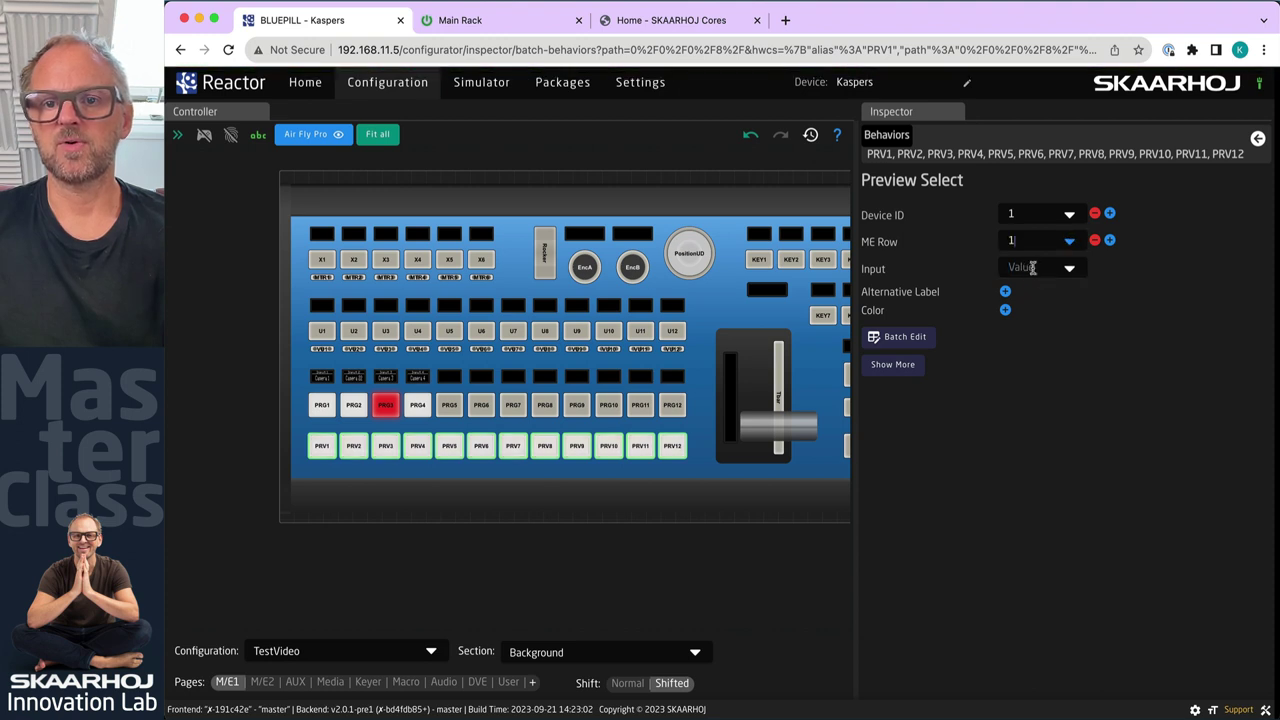
pyautogui.click(1034, 268)
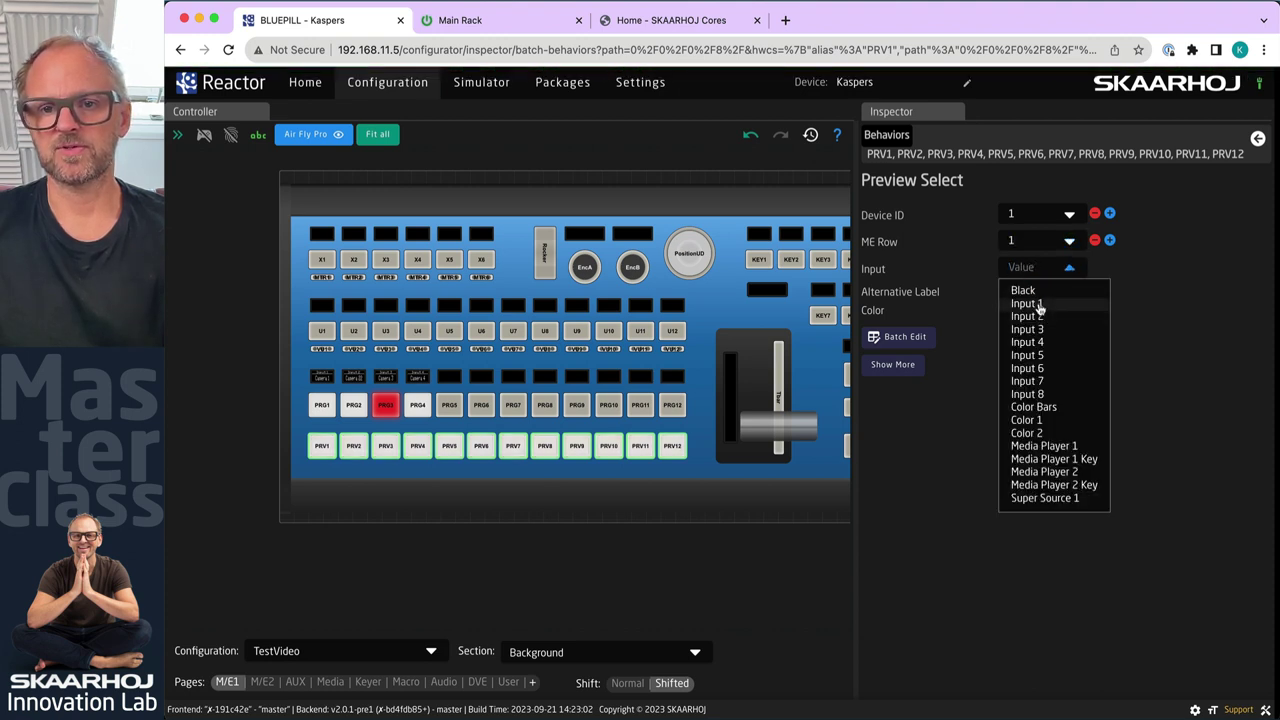
pyautogui.click(1039, 305)
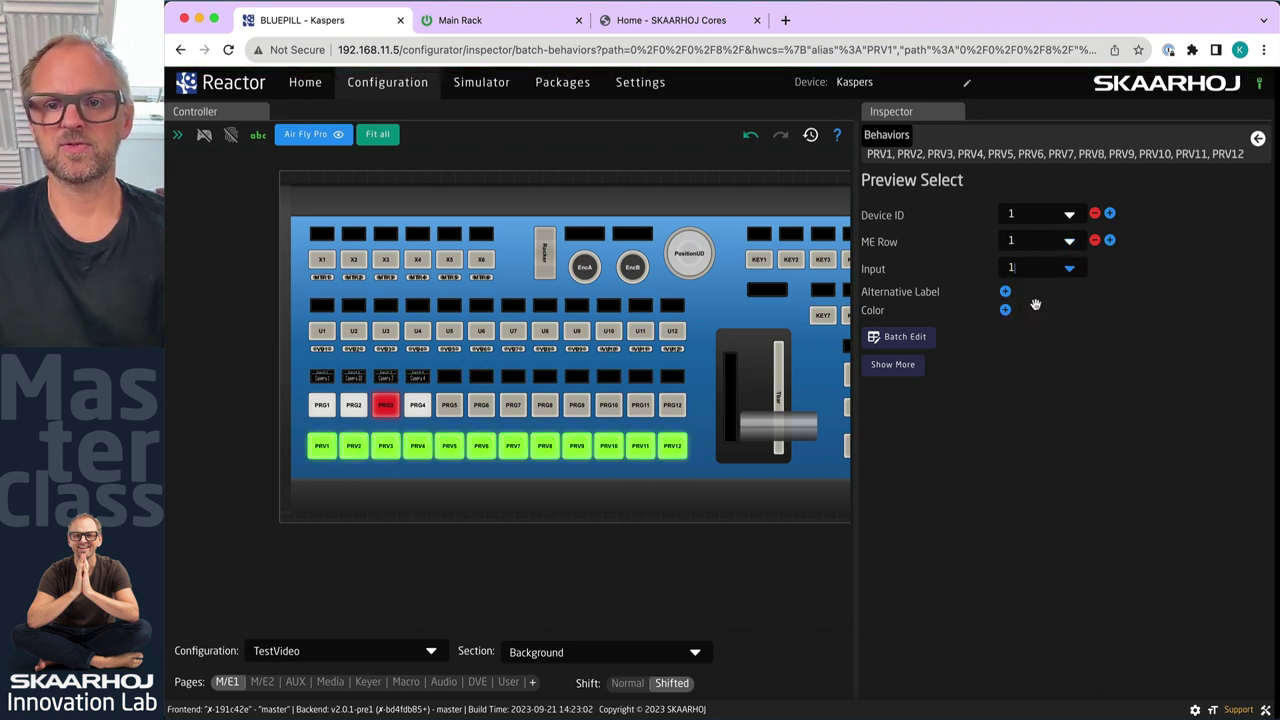
# Batch edit the shifted preview buttons so their Input values count up from 13 on PRV1 to 24 on PRV12
pyautogui.click(903, 336)
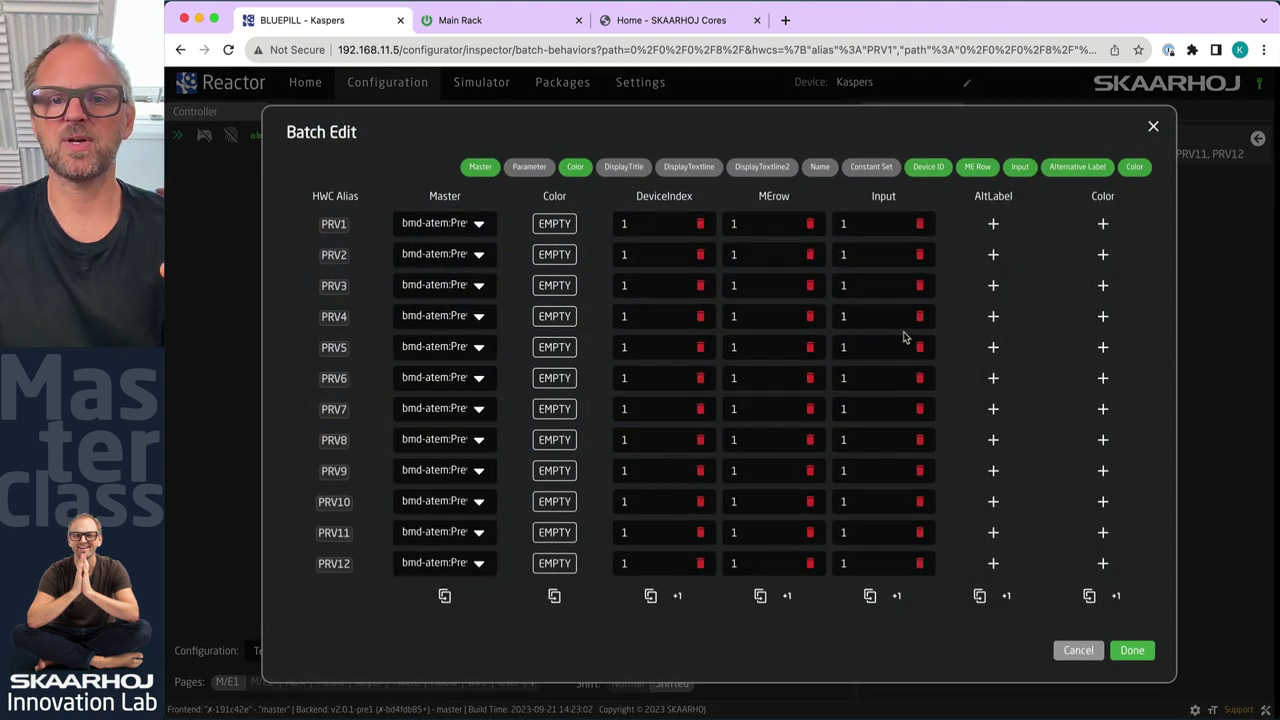
pyautogui.doubleClick(865, 223)
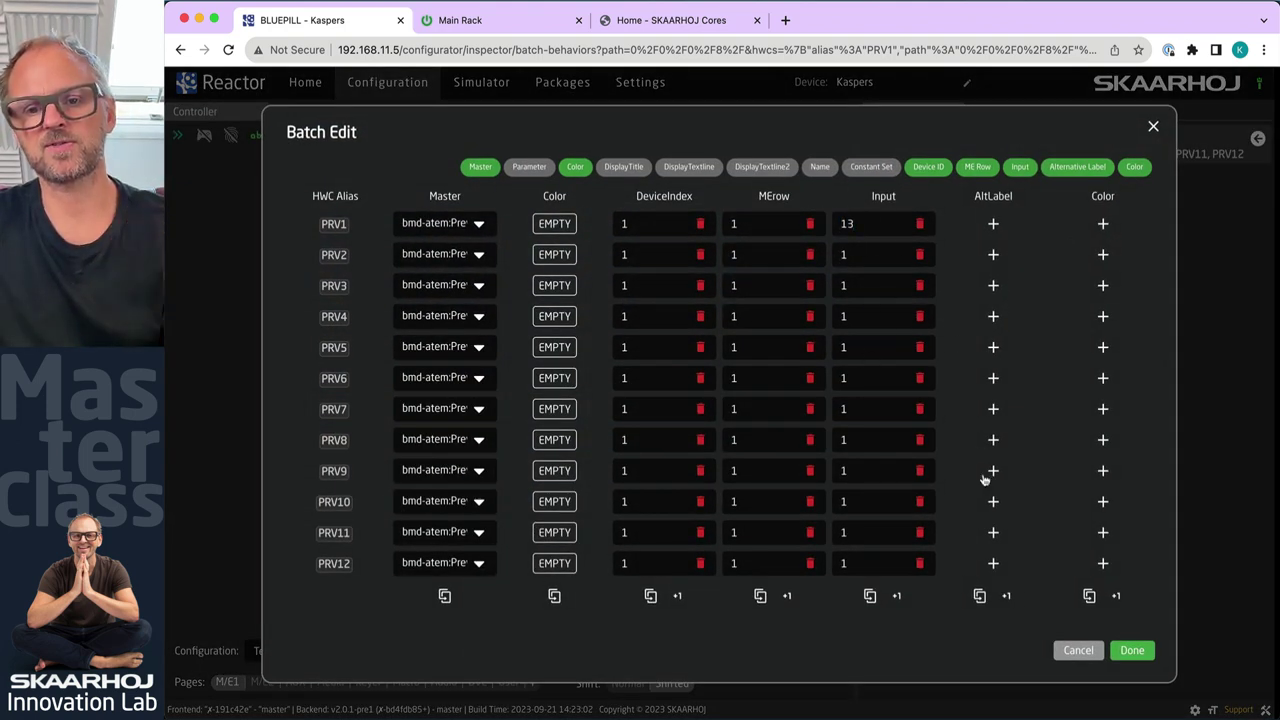
pyautogui.click(897, 596)
pyautogui.click(897, 596)
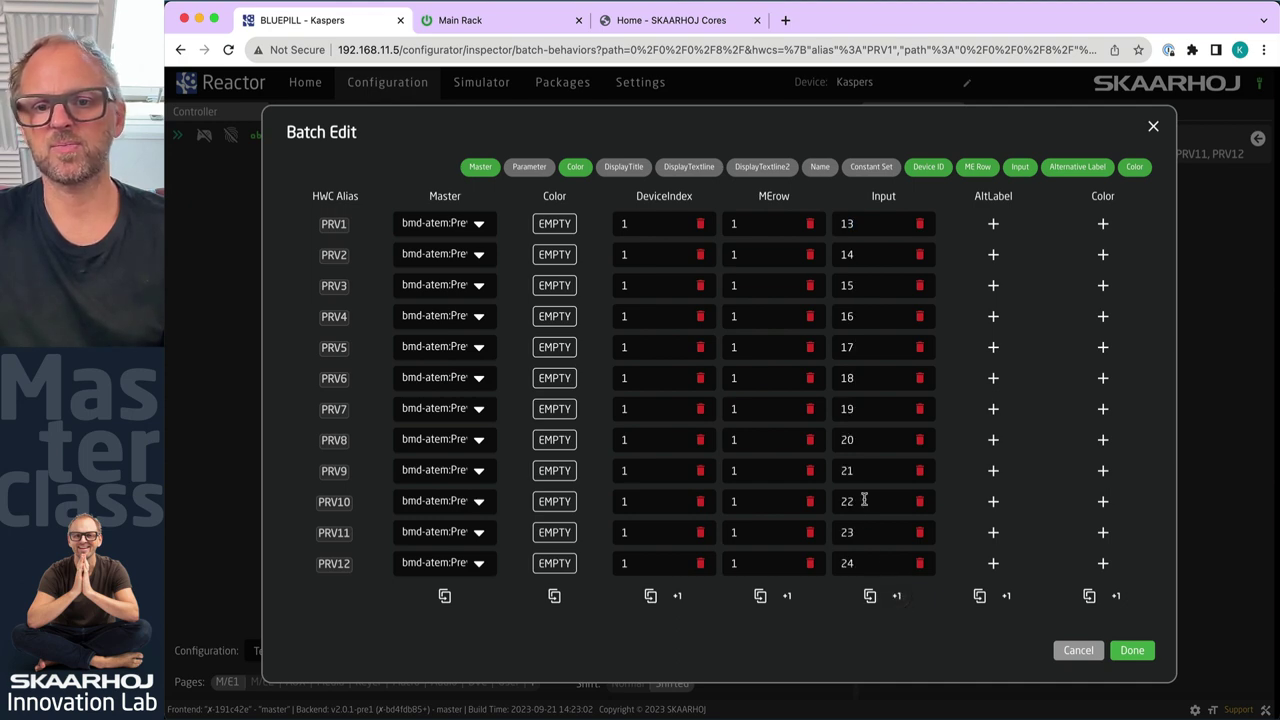
pyautogui.click(1132, 651)
# Accept the batch edits and set the Input of the shifted PRV12 button to Media Player 1
pyautogui.click(623, 483)
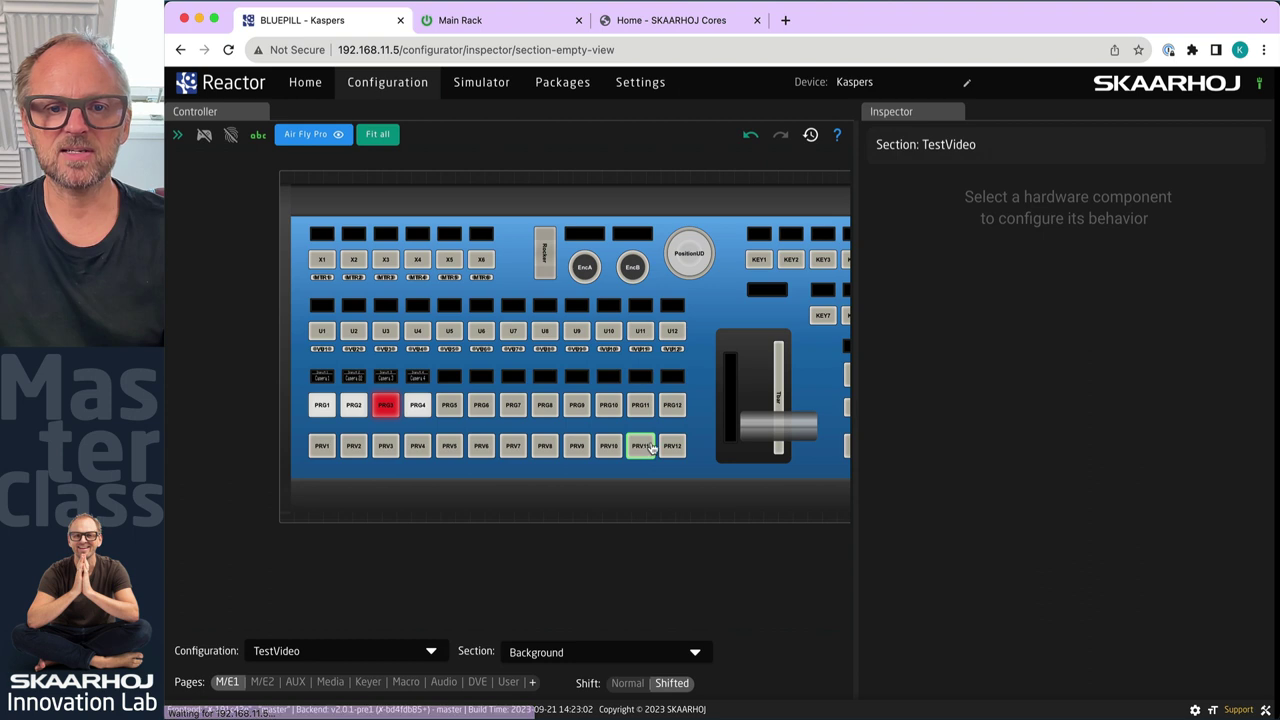
pyautogui.click(672, 445)
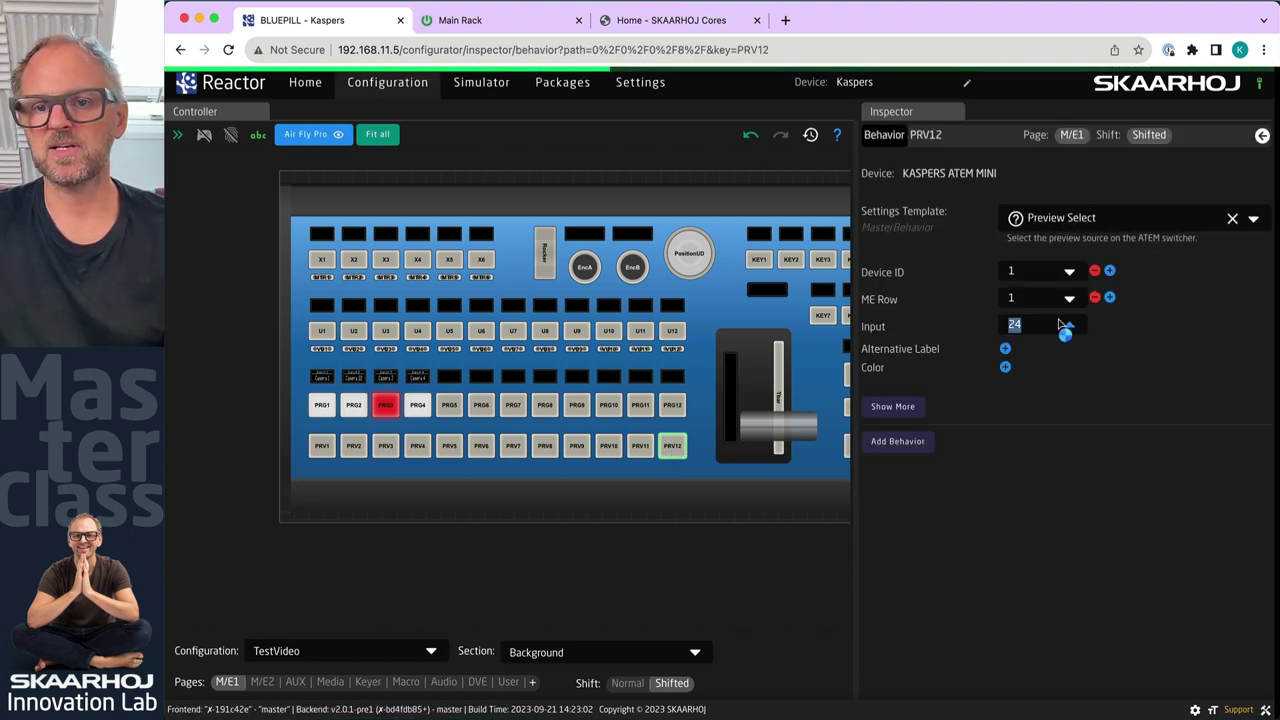
pyautogui.click(1062, 326)
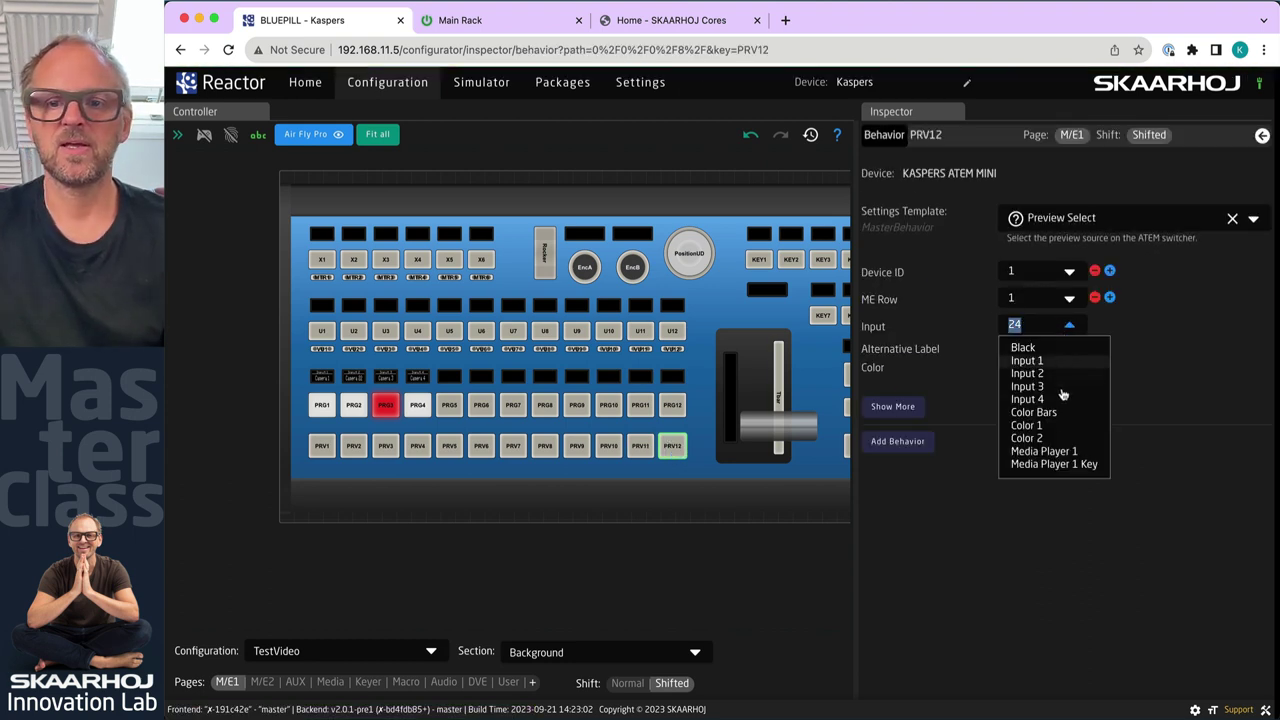
pyautogui.click(1043, 452)
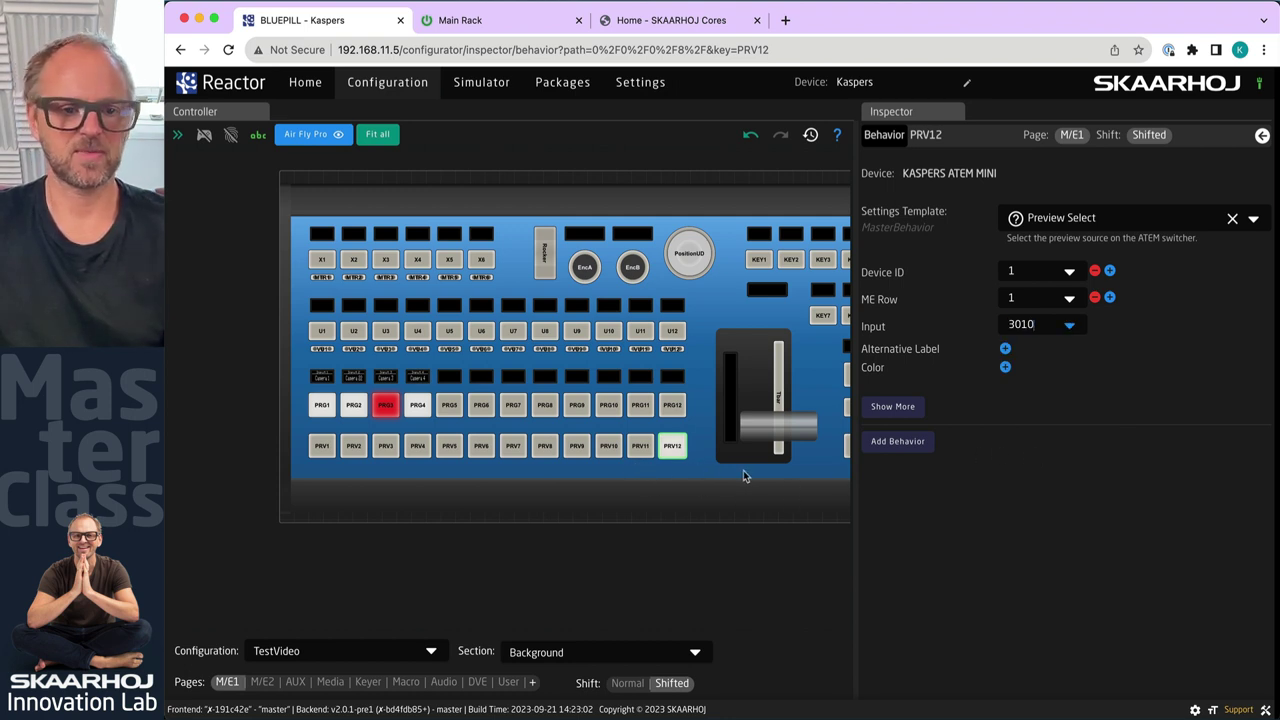
# Compare the program and preview button assignments on the Normal and Shifted levels of the M/E1 page
pyautogui.click(626, 682)
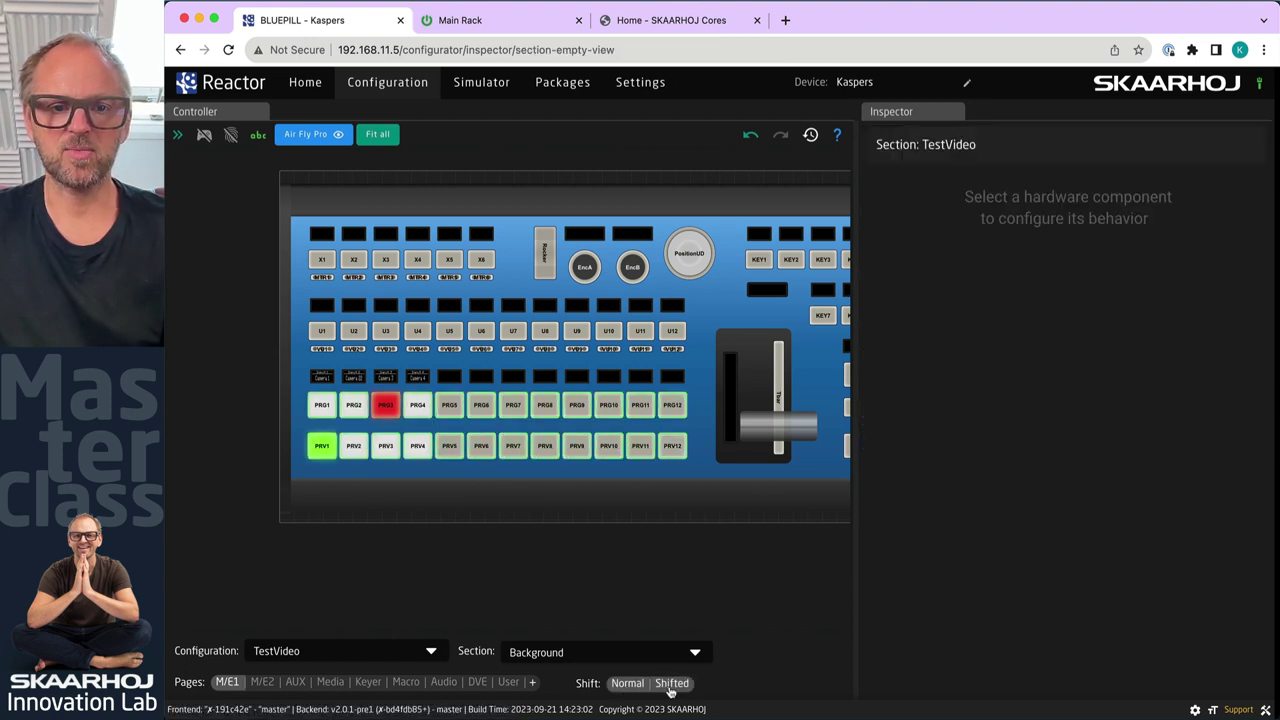
pyautogui.click(671, 684)
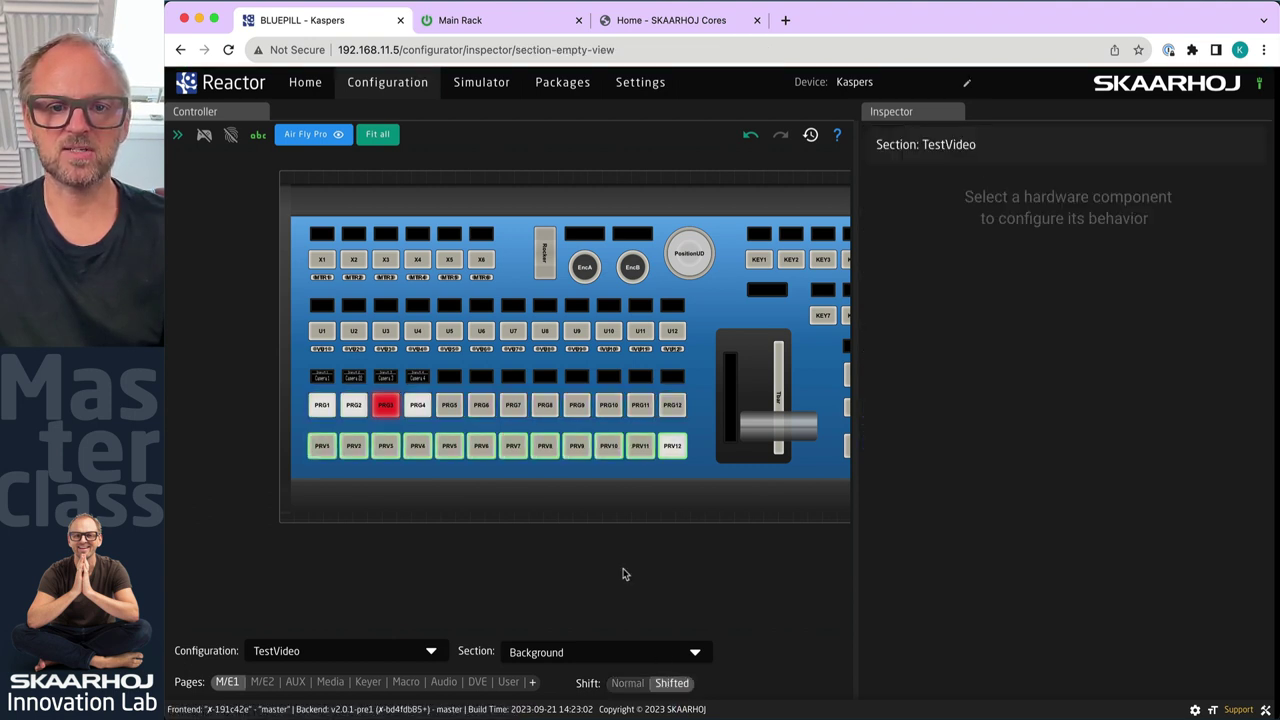
pyautogui.click(628, 683)
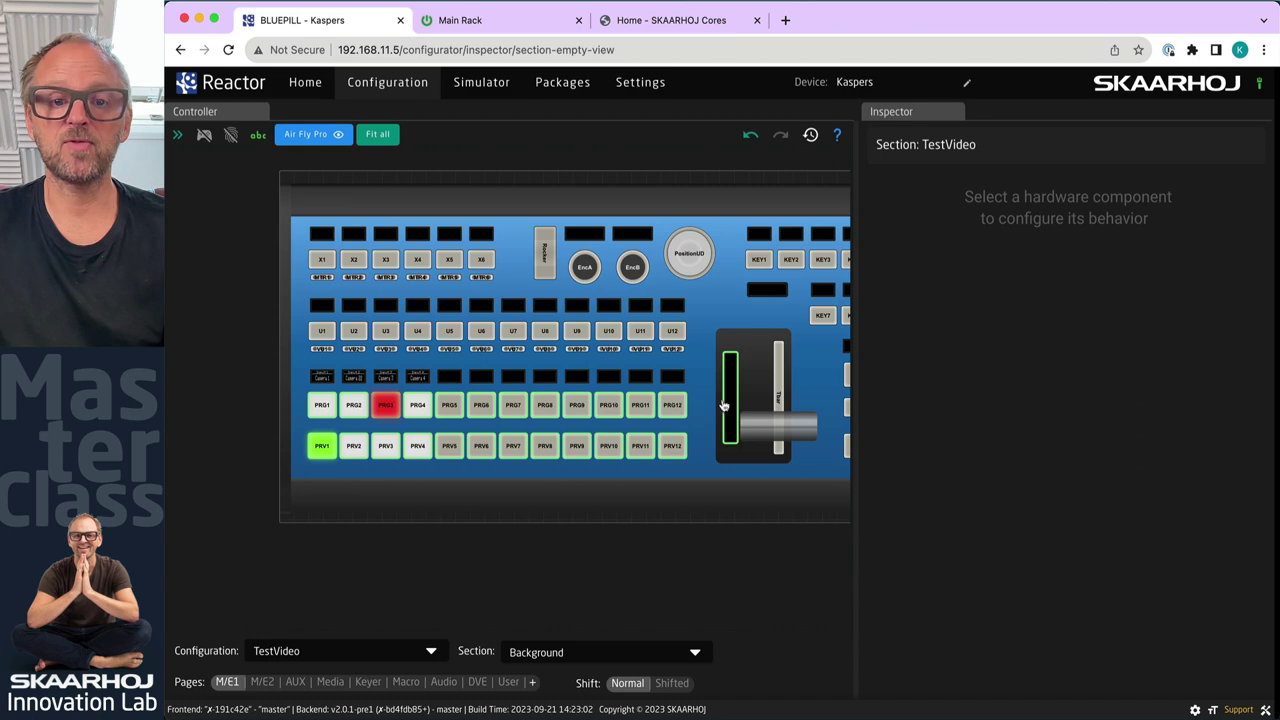
pyautogui.click(671, 683)
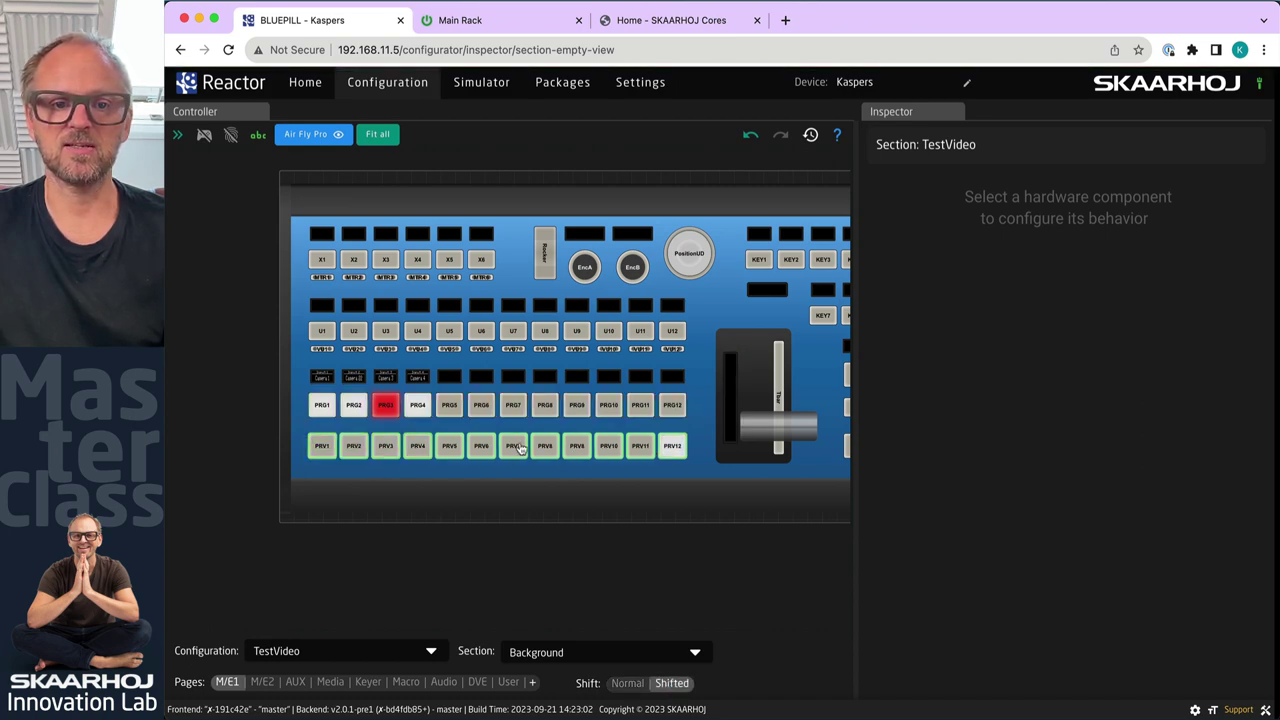
pyautogui.scroll(5, 515, 449)
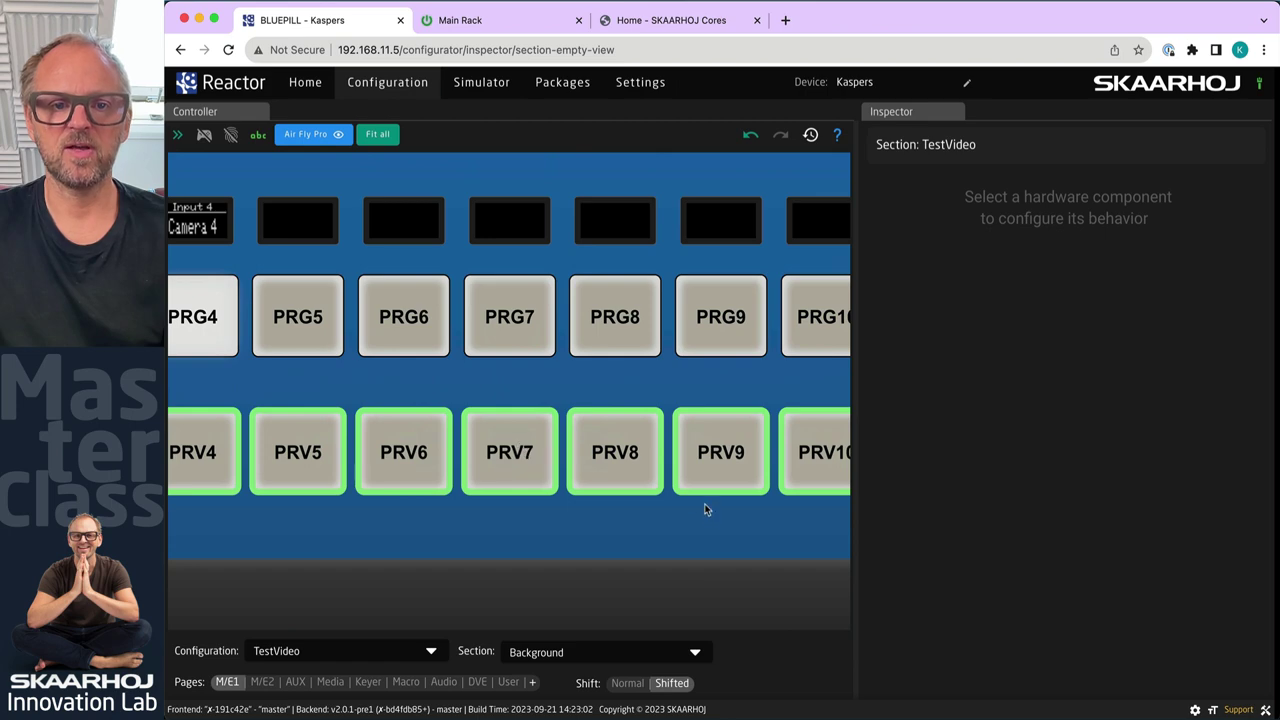
pyautogui.scroll(-5, 688, 510)
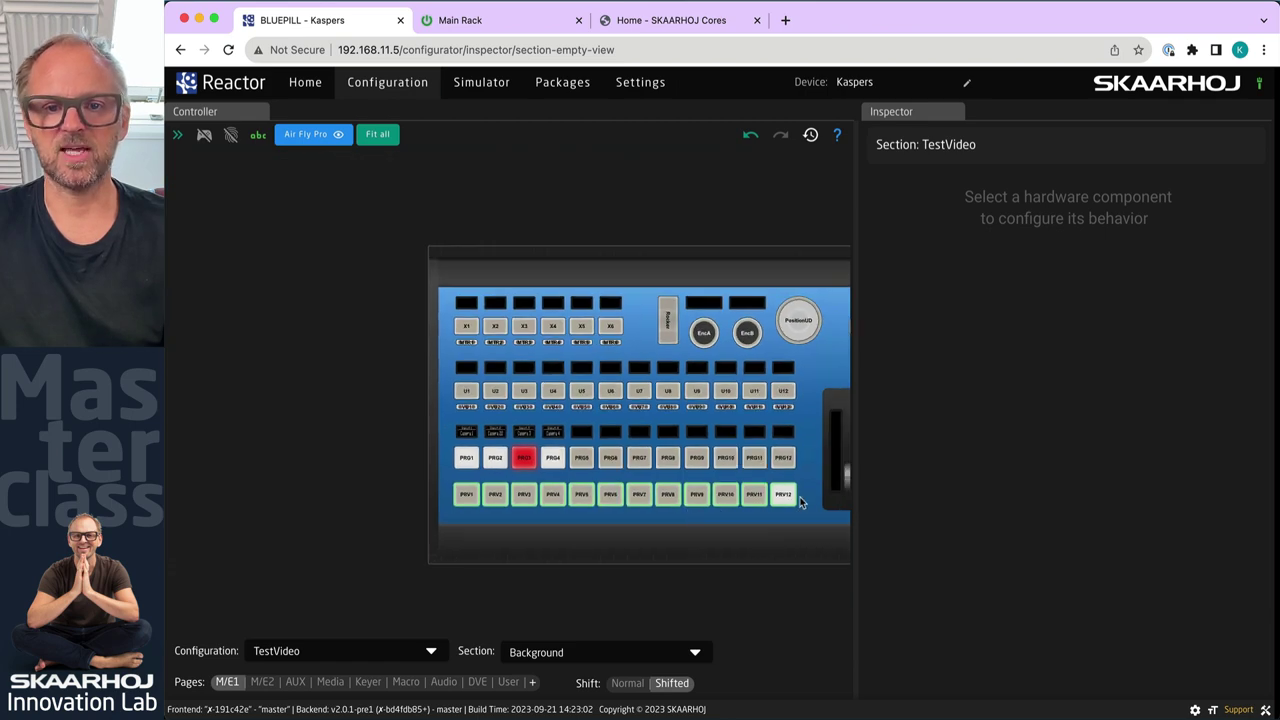
pyautogui.scroll(4, 803, 500)
pyautogui.scroll(-3, 806, 500)
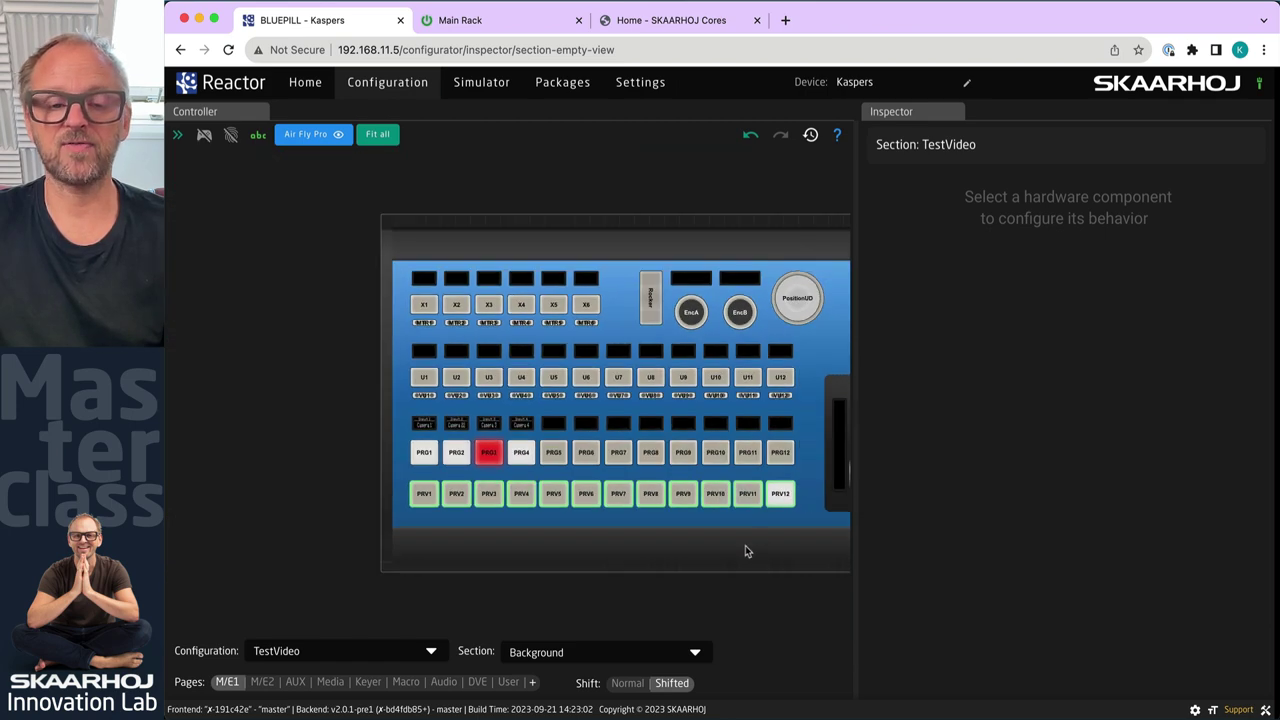
pyautogui.click(628, 684)
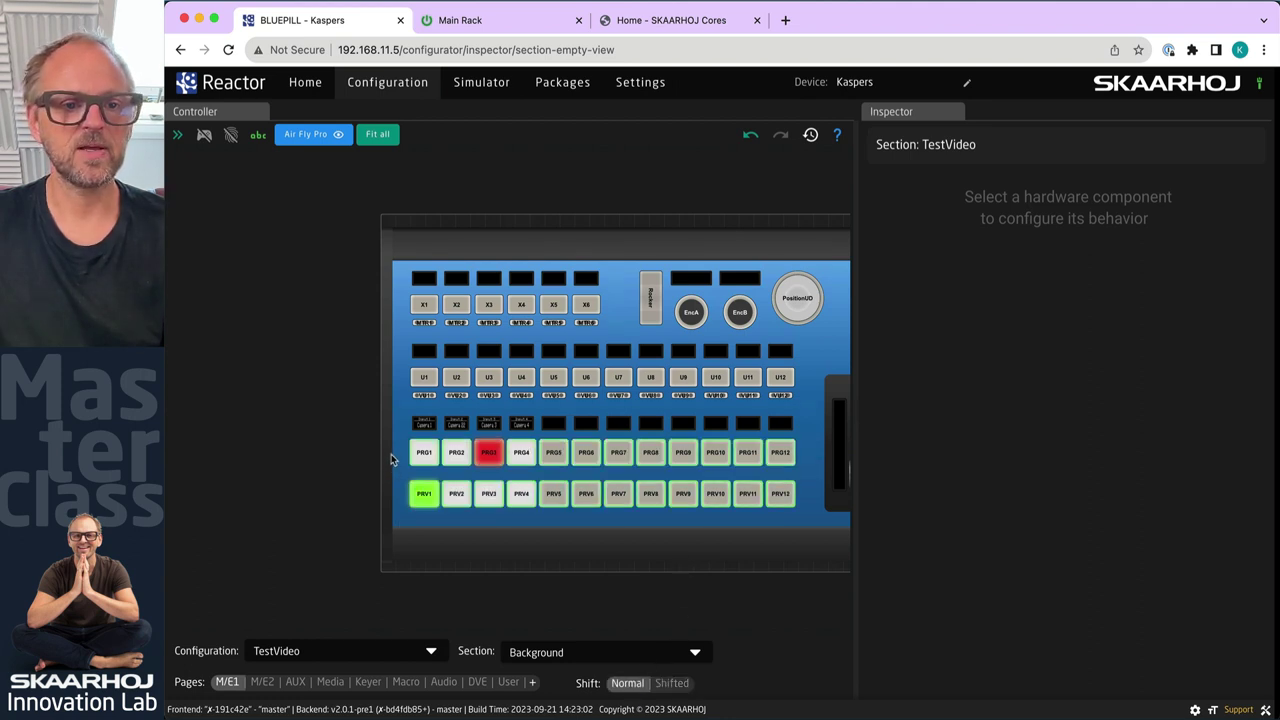
# On the Shifted level, assign Program Select to PRG1 to PRG12 with ME Row M/E 1 and Input 1
pyautogui.moveTo(391, 459); pyautogui.dragTo(800, 462)
pyautogui.click(672, 684)
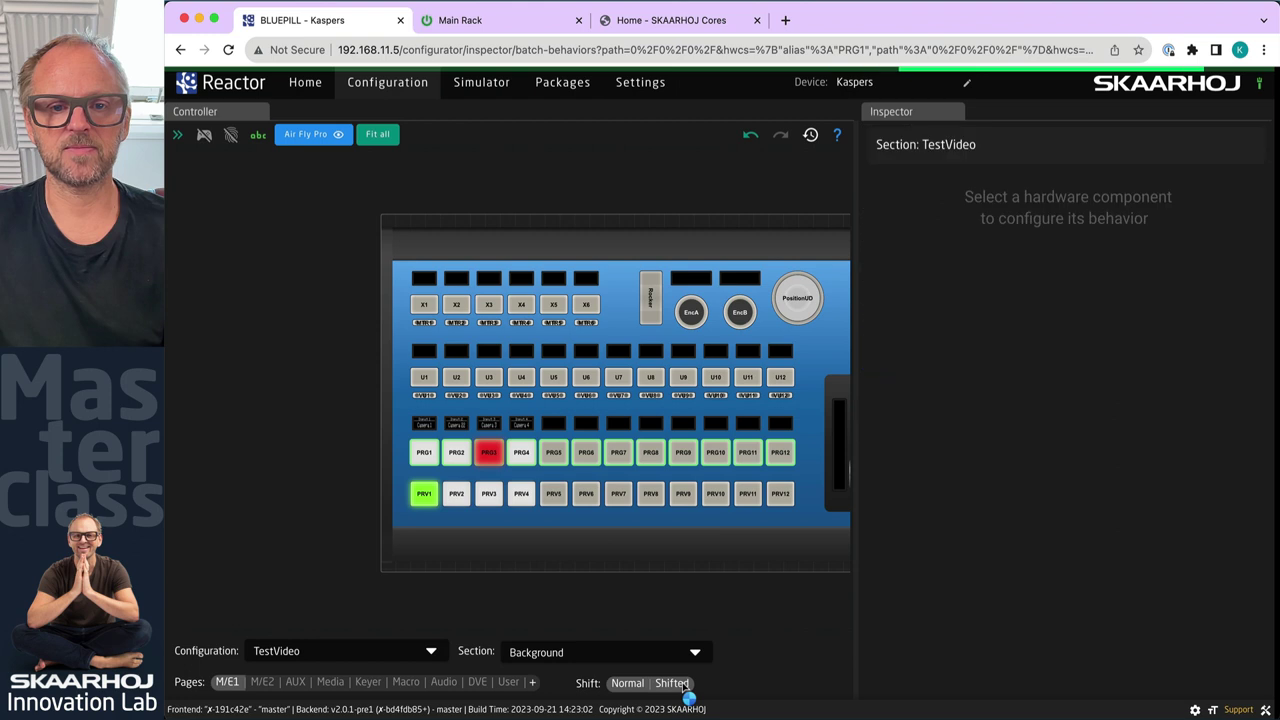
pyautogui.moveTo(418, 454); pyautogui.dragTo(808, 462)
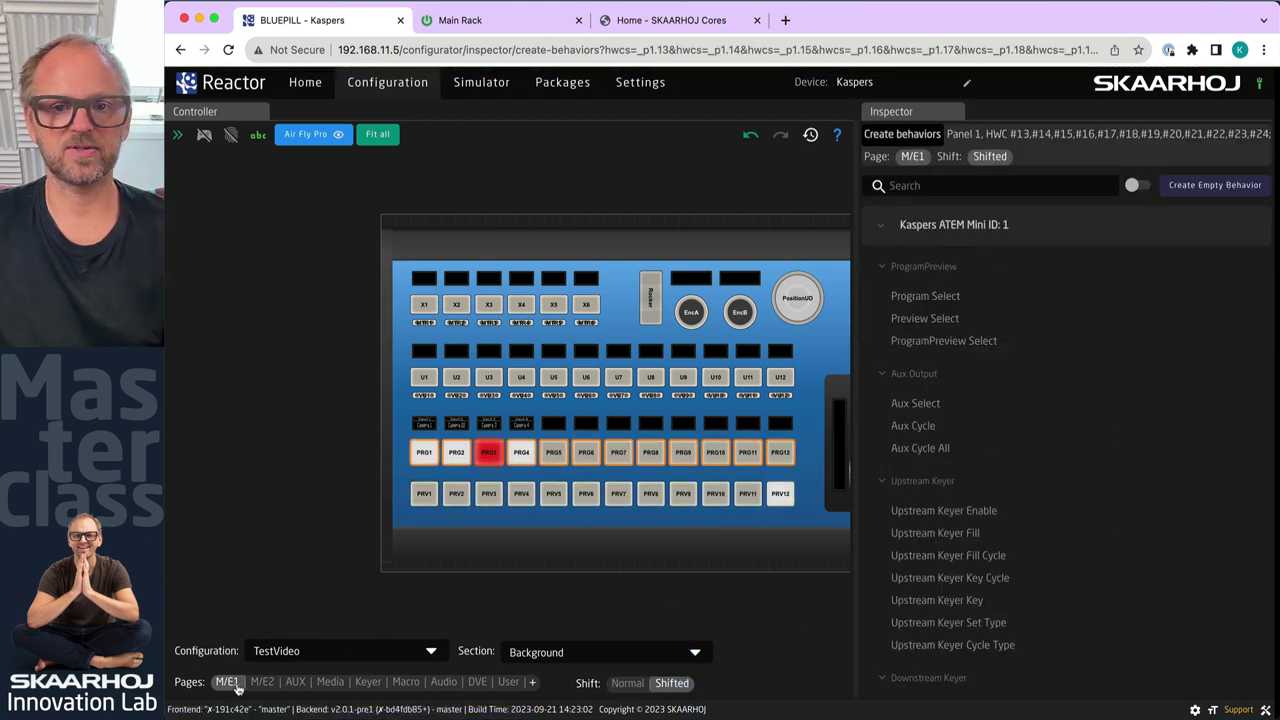
pyautogui.click(924, 298)
pyautogui.click(1036, 244)
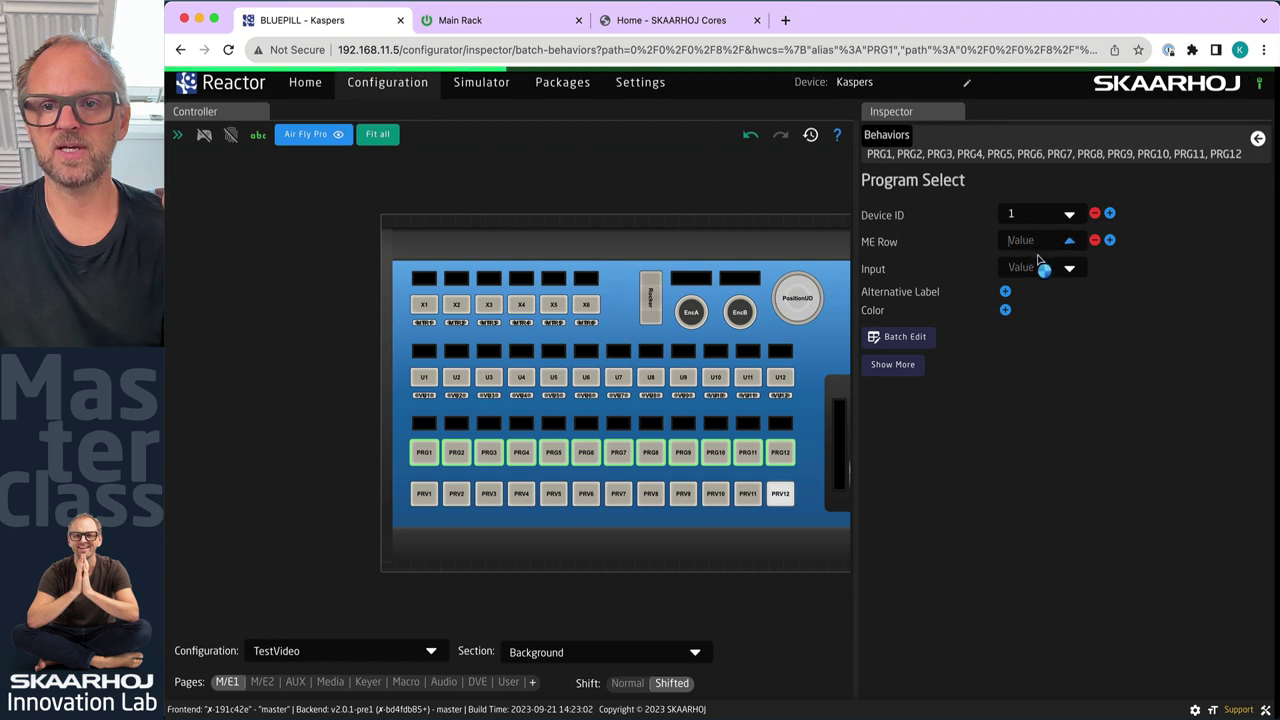
pyautogui.click(1028, 265)
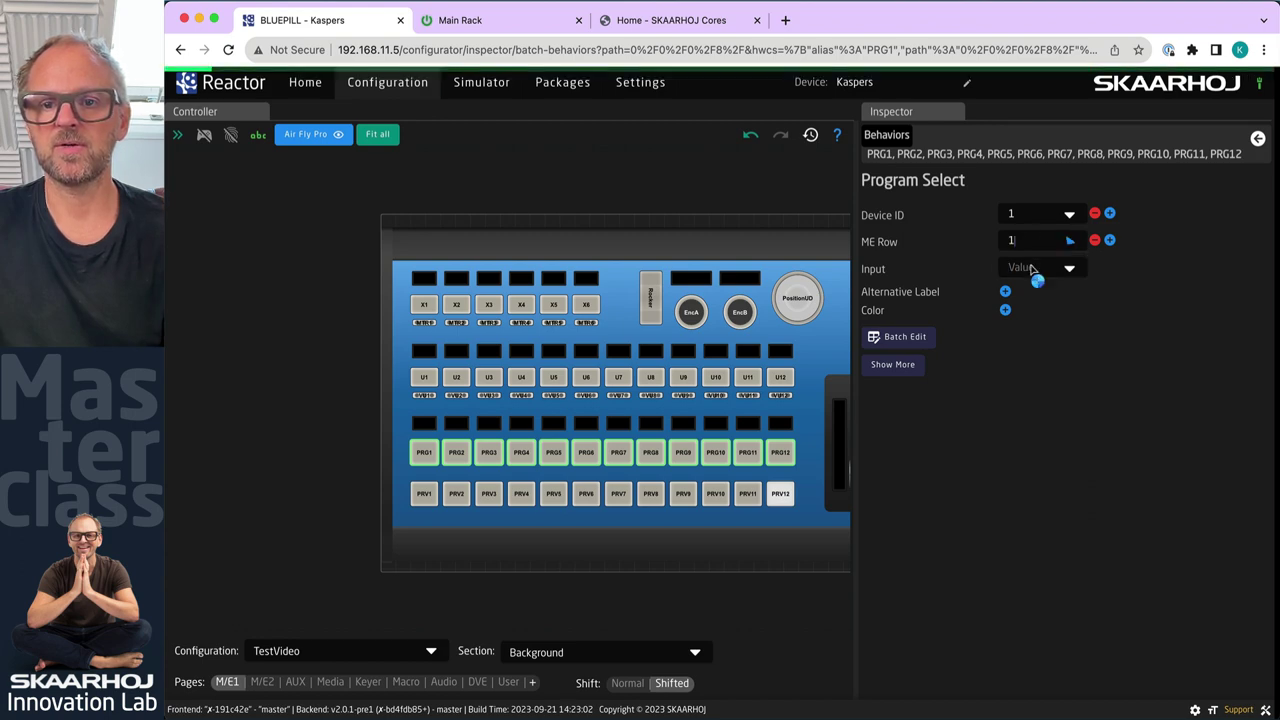
pyautogui.click(1036, 269)
pyautogui.click(1038, 303)
# Batch edit the shifted program buttons so their Input values count up from 13 on PRG1 to 24 on PRG12
pyautogui.click(899, 339)
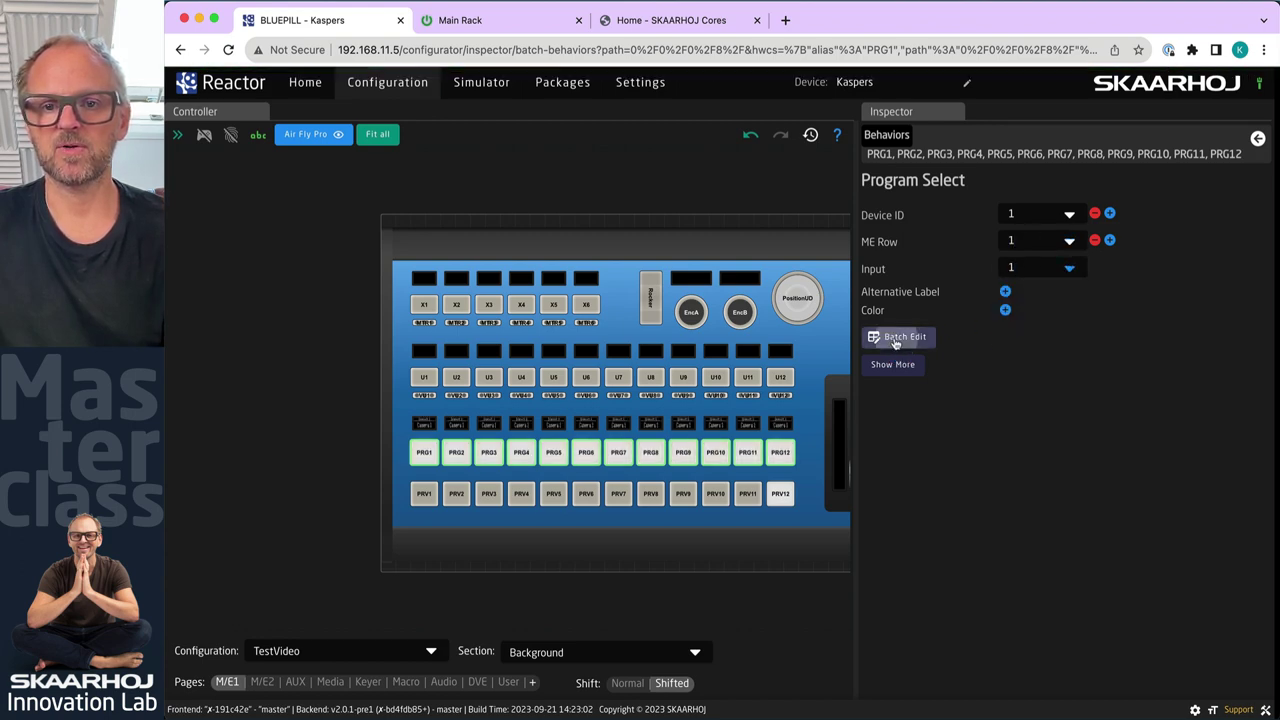
pyautogui.doubleClick(863, 220)
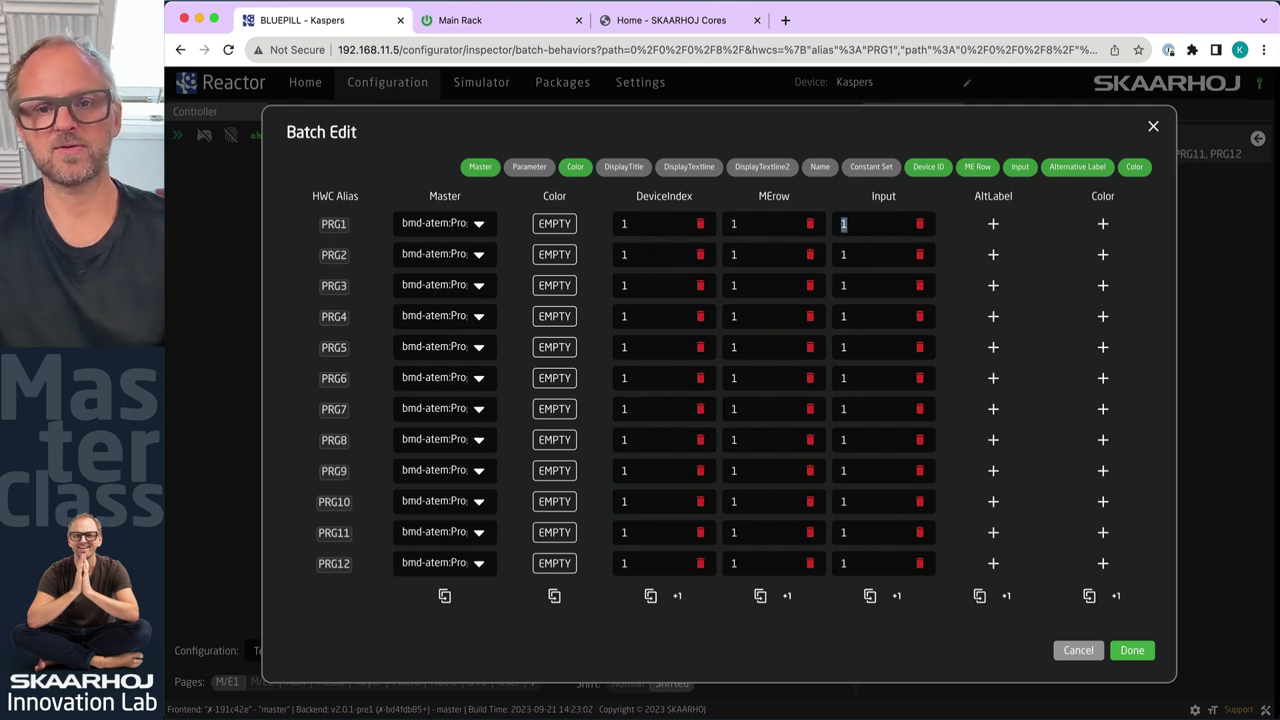
pyautogui.write('13')
pyautogui.click(897, 595)
pyautogui.click(897, 595)
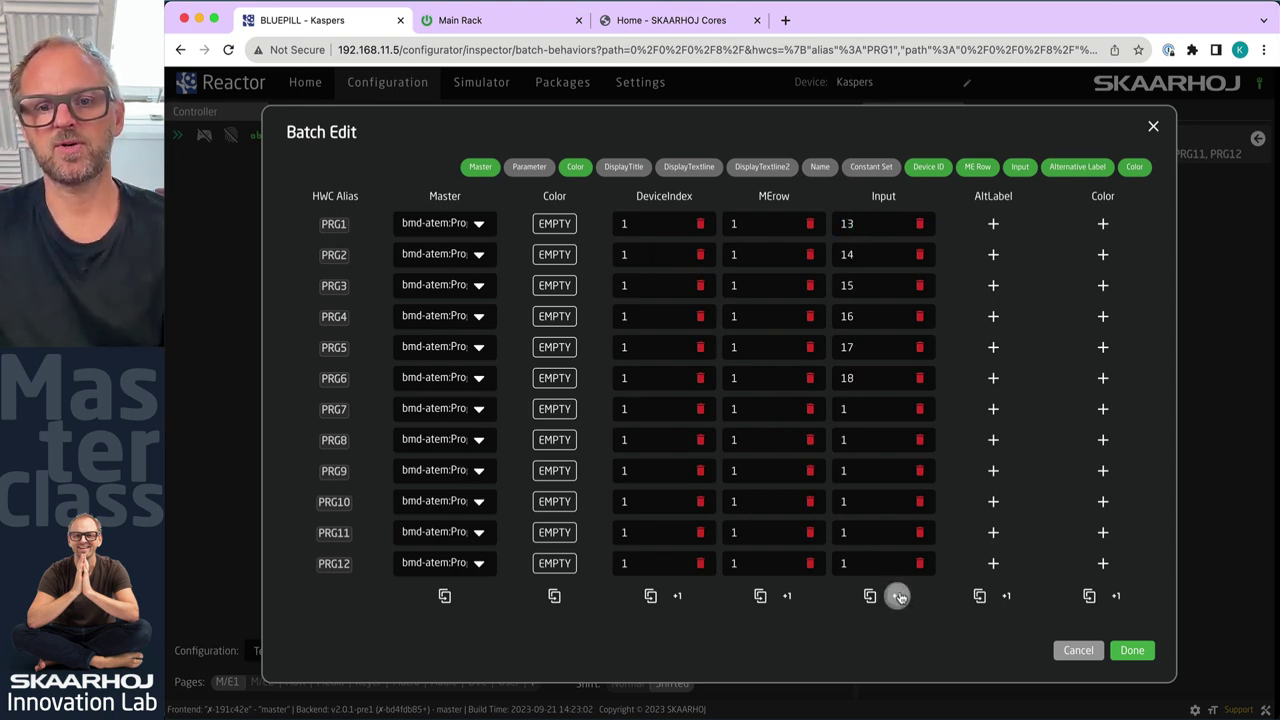
pyautogui.click(1135, 651)
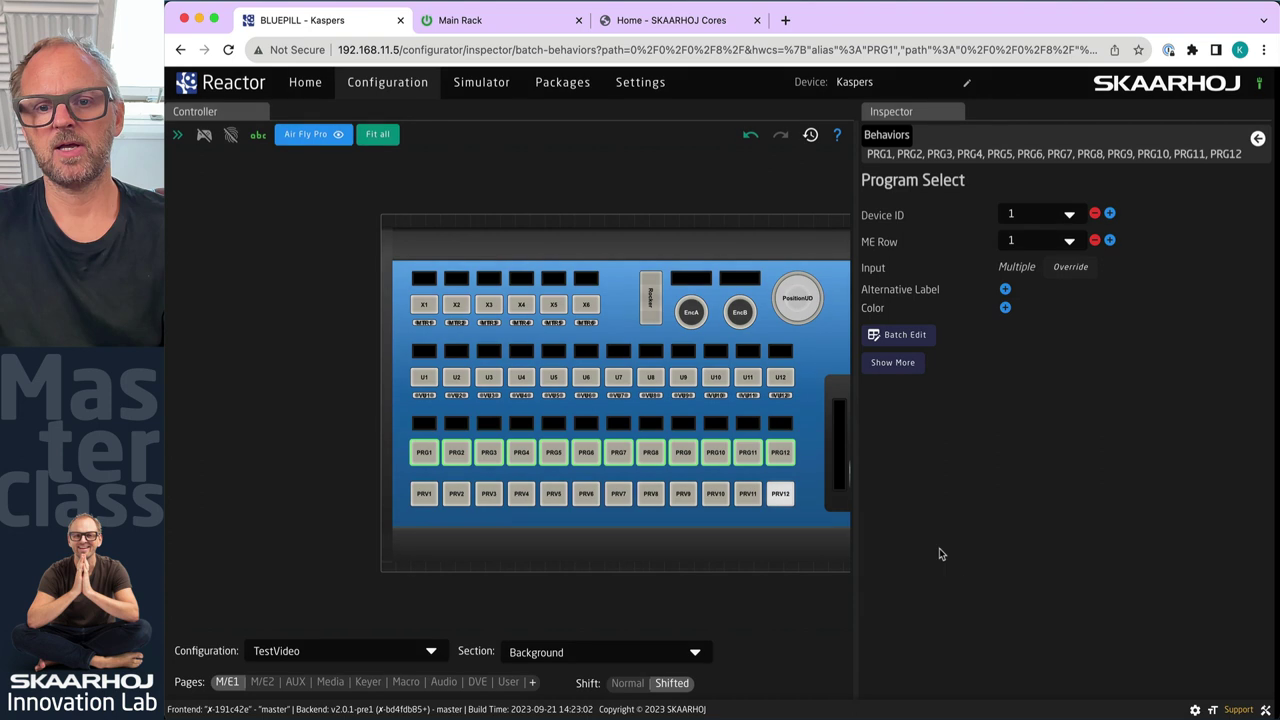
# Set the Input of the shifted PRG12 button to 3010, matching PRV12, and check its display label
pyautogui.click(779, 453)
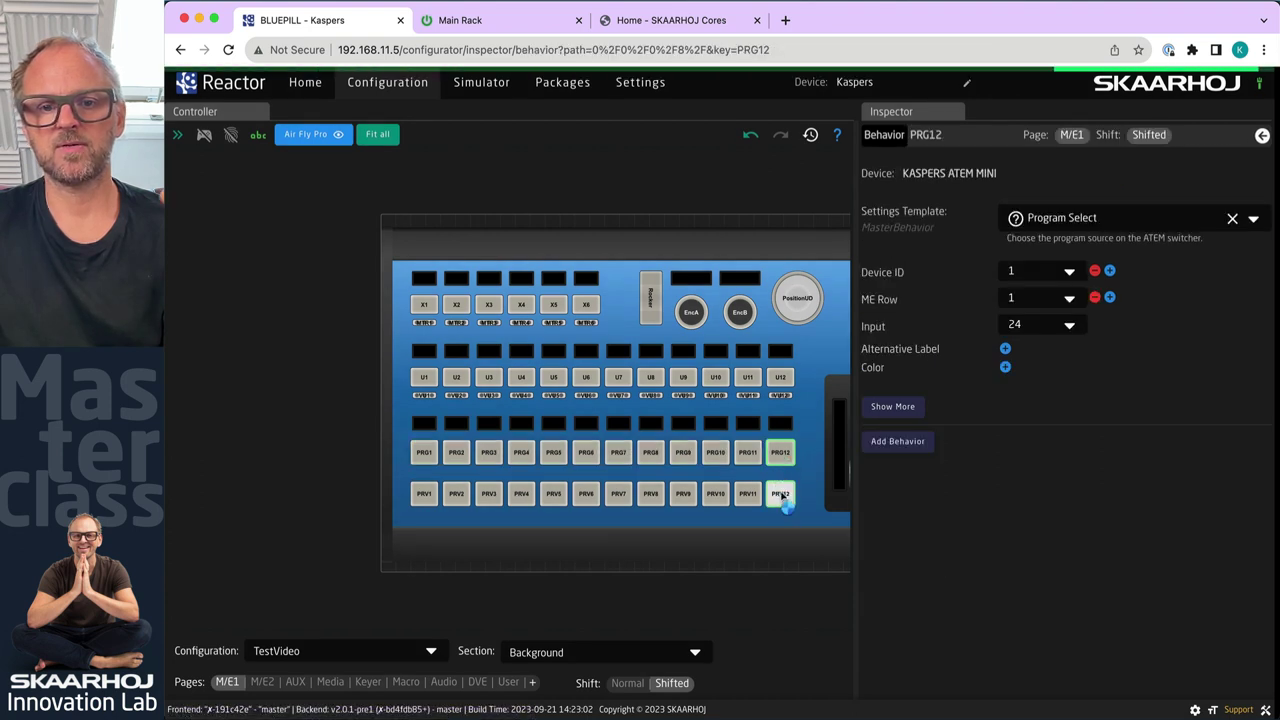
pyautogui.click(780, 494)
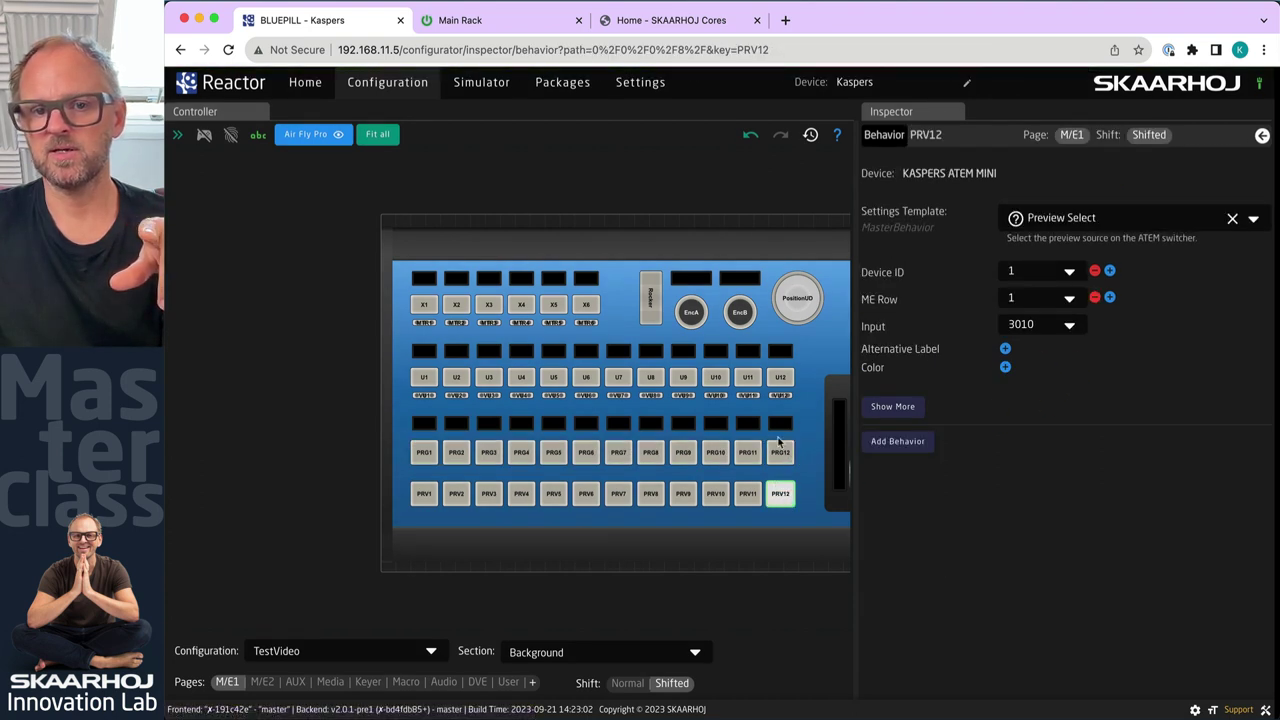
pyautogui.click(783, 455)
pyautogui.click(1035, 328)
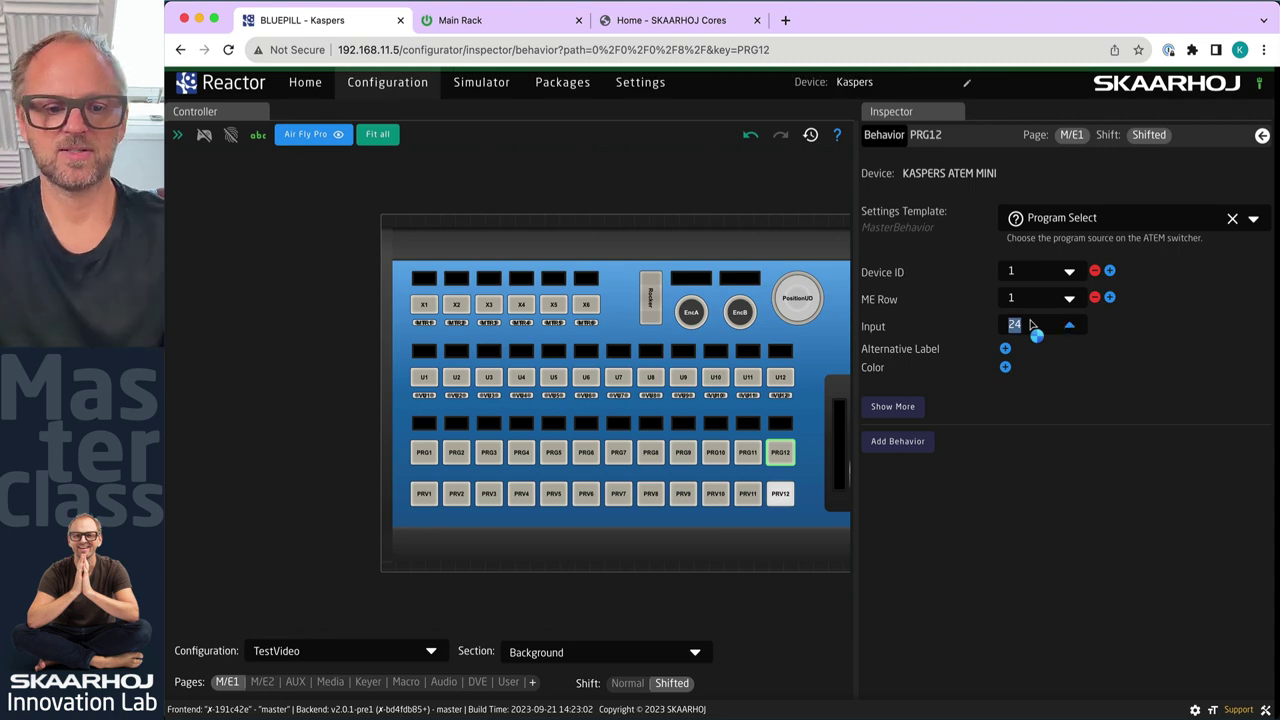
pyautogui.write('3010')
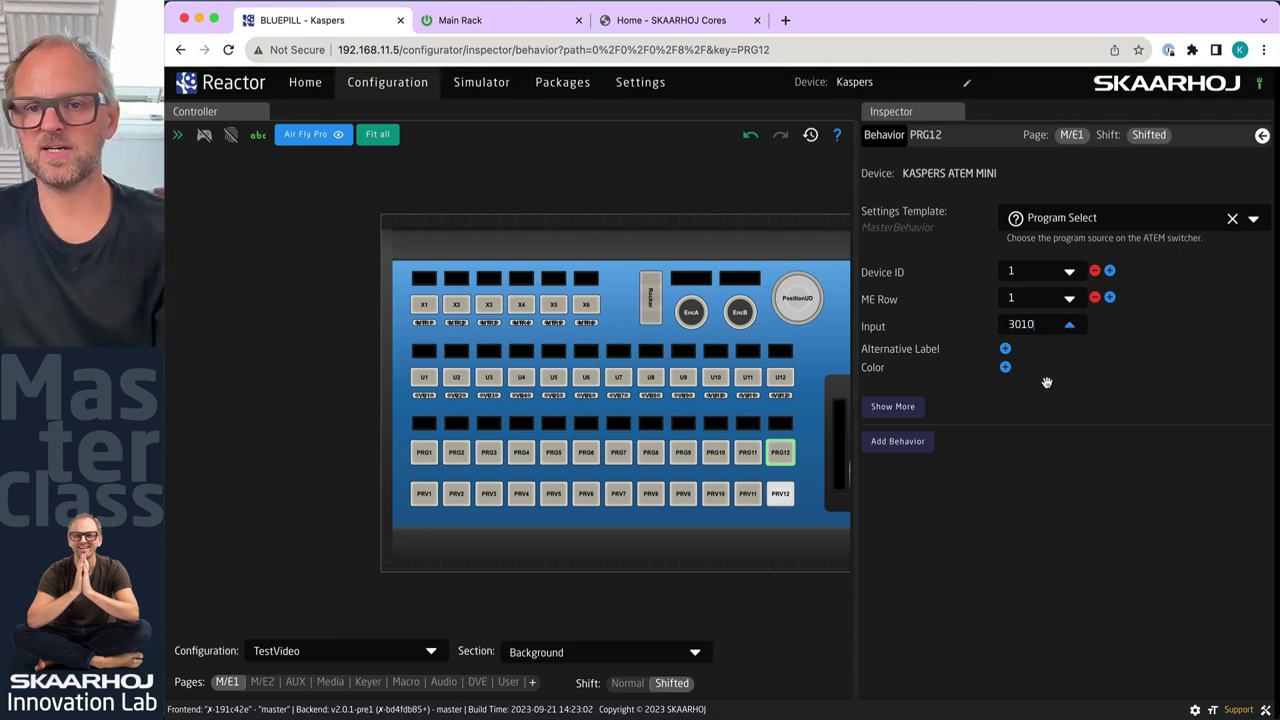
pyautogui.click(940, 544)
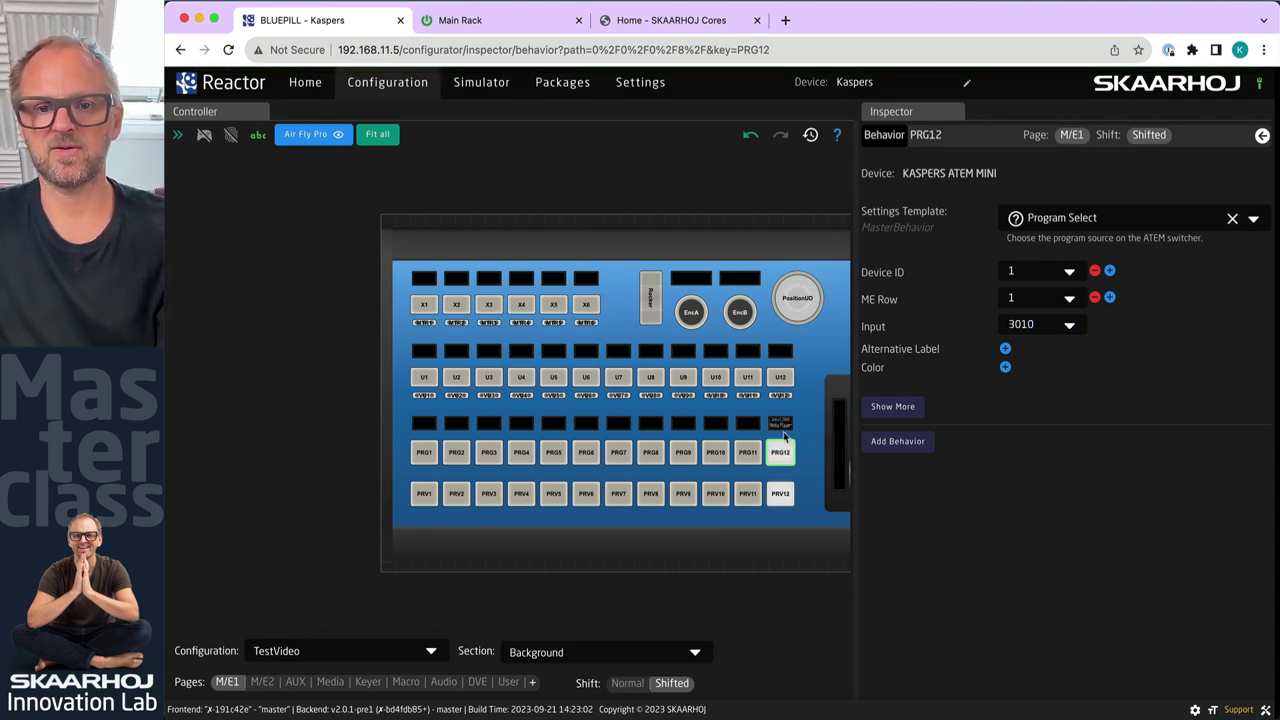
pyautogui.scroll(5, 785, 437)
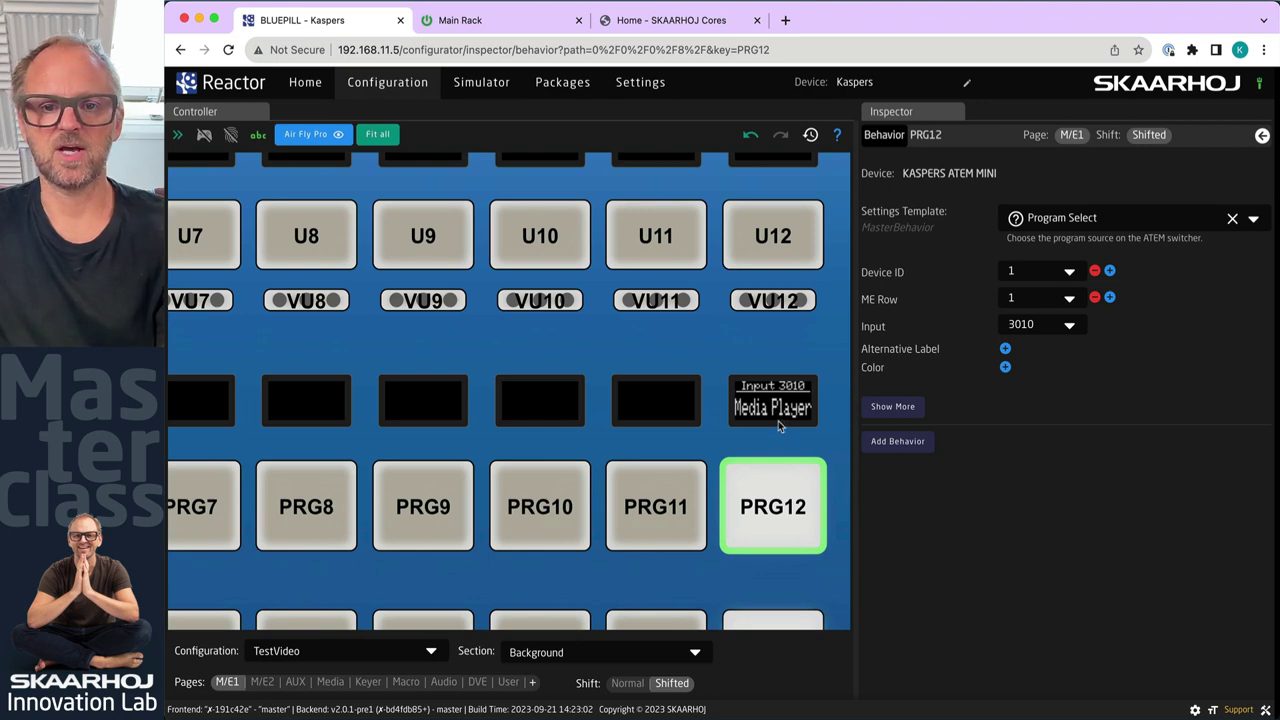
pyautogui.scroll(-4, 778, 420)
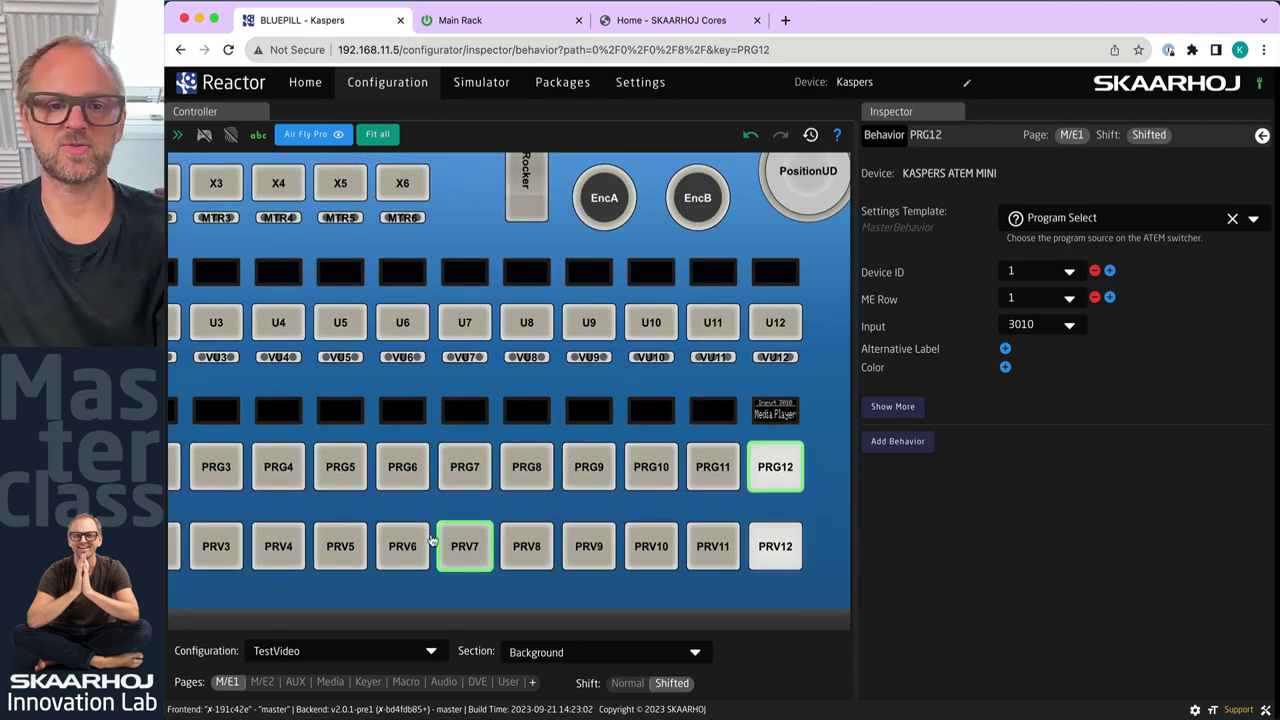
pyautogui.scroll(-5, 430, 540)
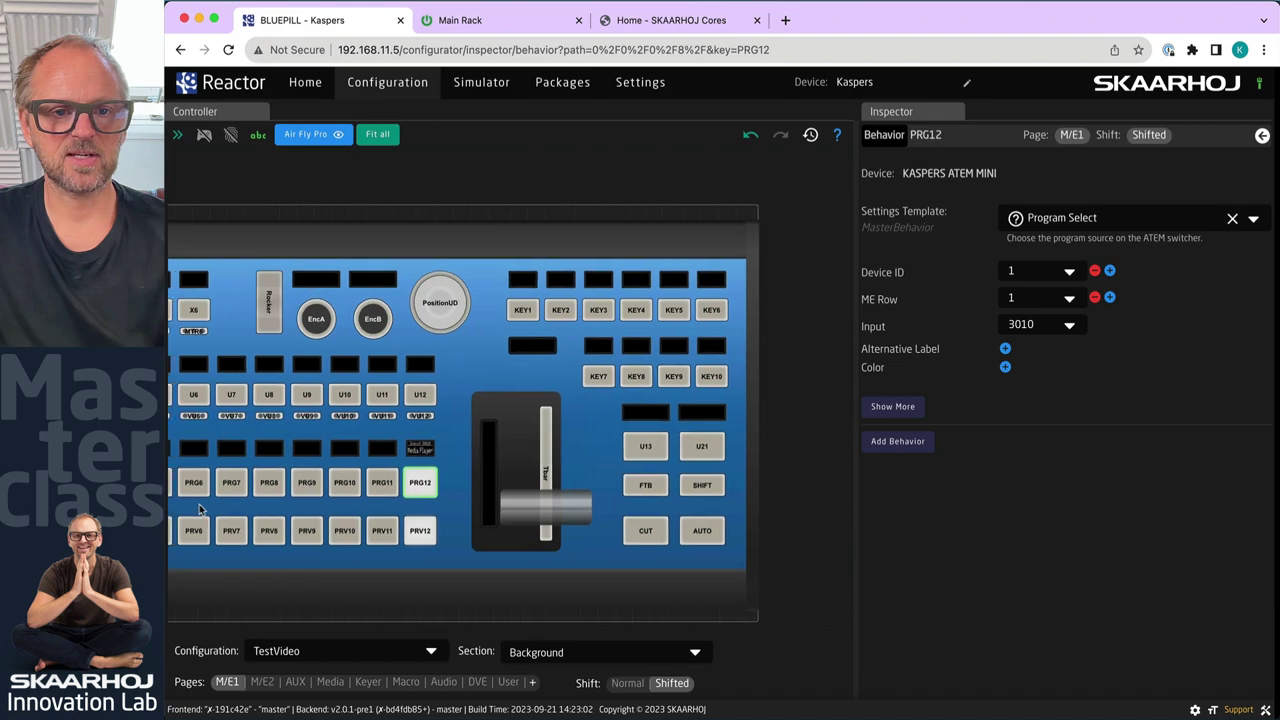
# Switch to the UniSketch controller configuration and review which actions PRV 1 has in each state, including AUX
pyautogui.click(685, 22)
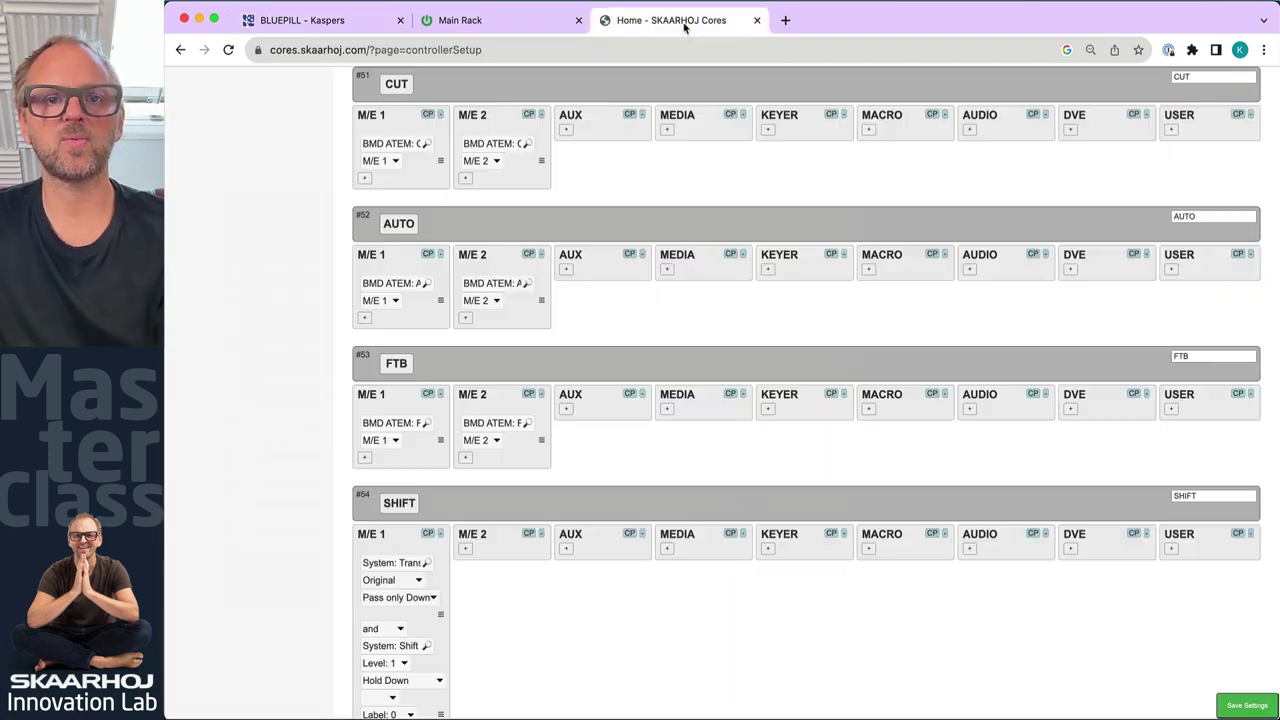
pyautogui.scroll(10, 717, 217)
pyautogui.moveTo(1274, 397); pyautogui.dragTo(1274, 150)
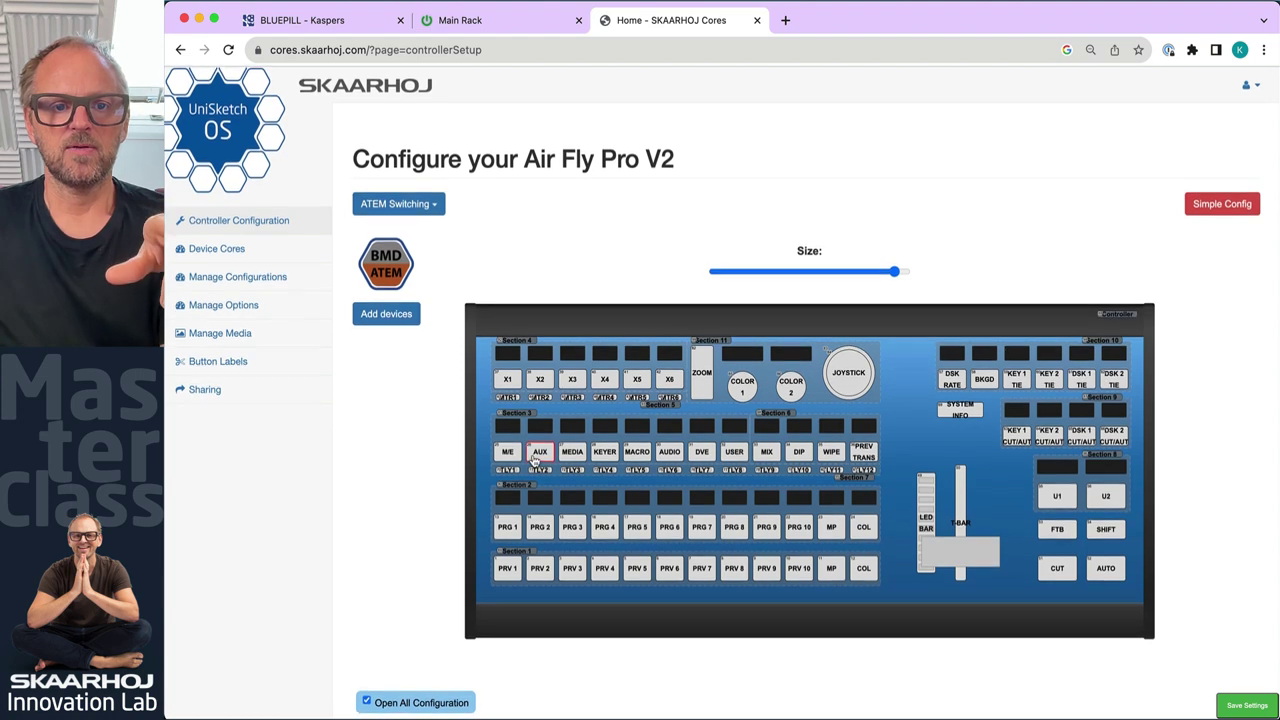
pyautogui.scroll(-2, 519, 516)
pyautogui.click(508, 524)
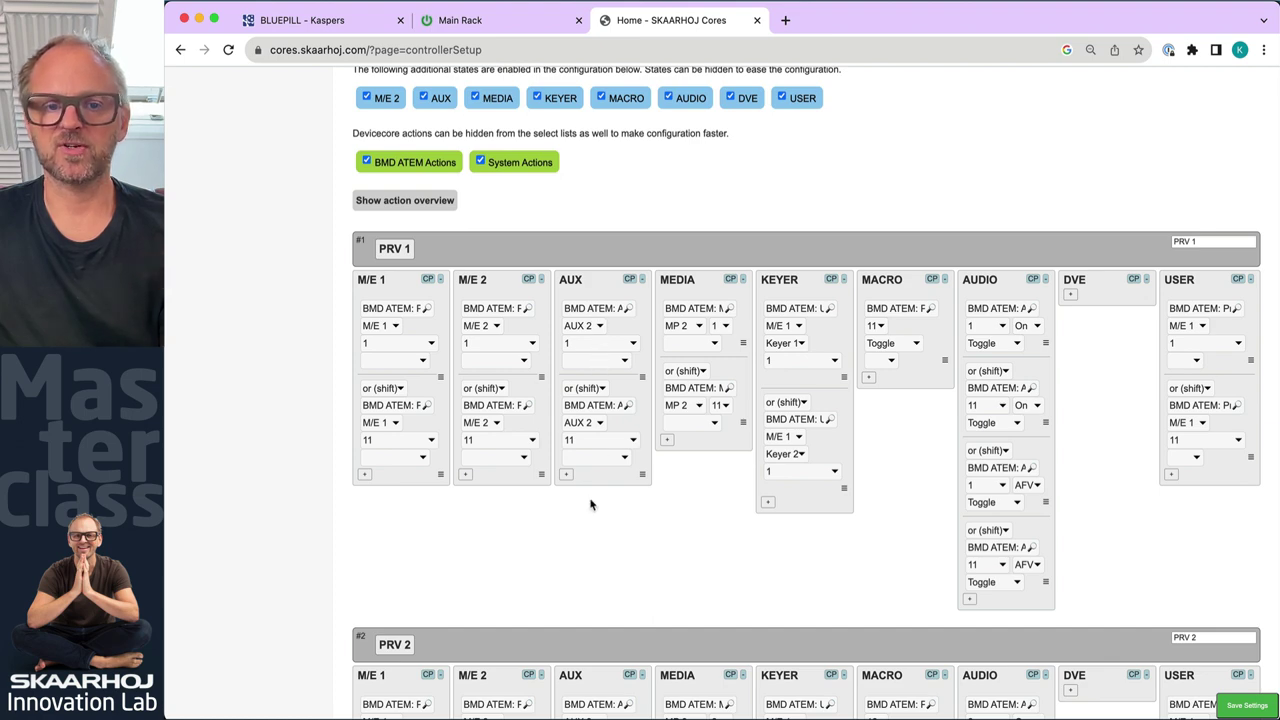
pyautogui.click(310, 20)
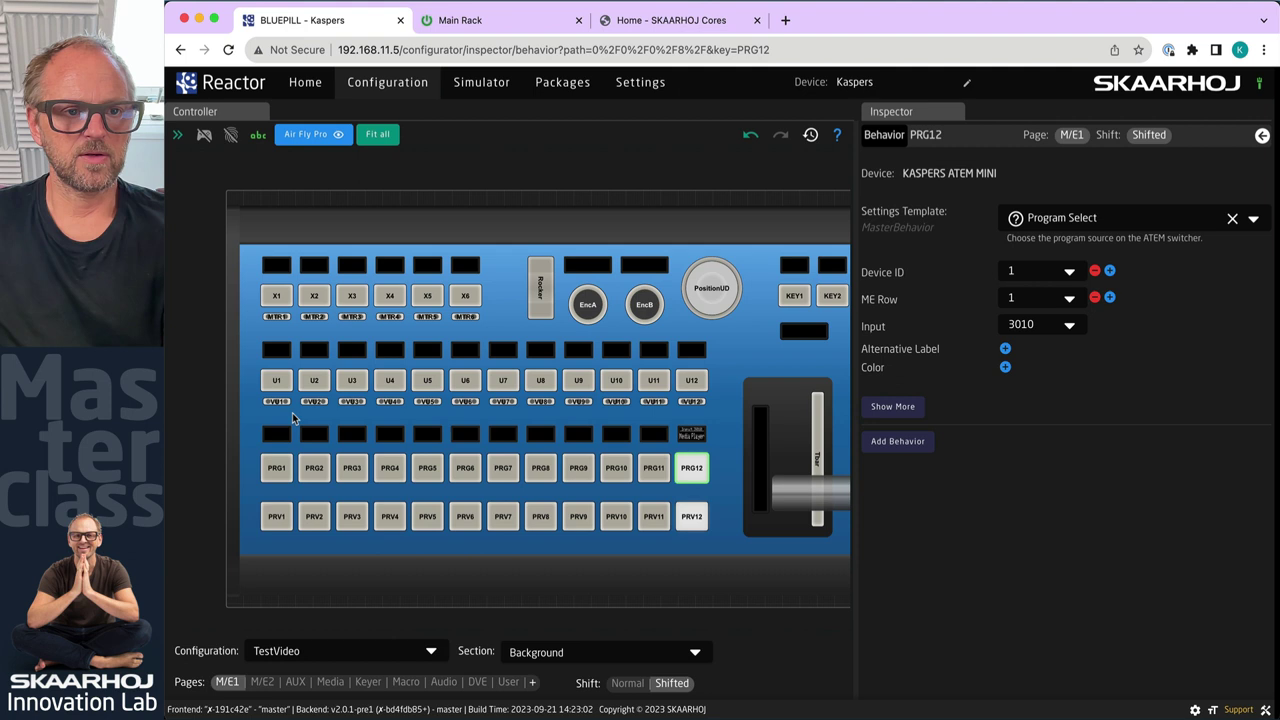
# In Reactor, check the M/E2 page and open the AUX page on the Normal level
pyautogui.click(238, 682)
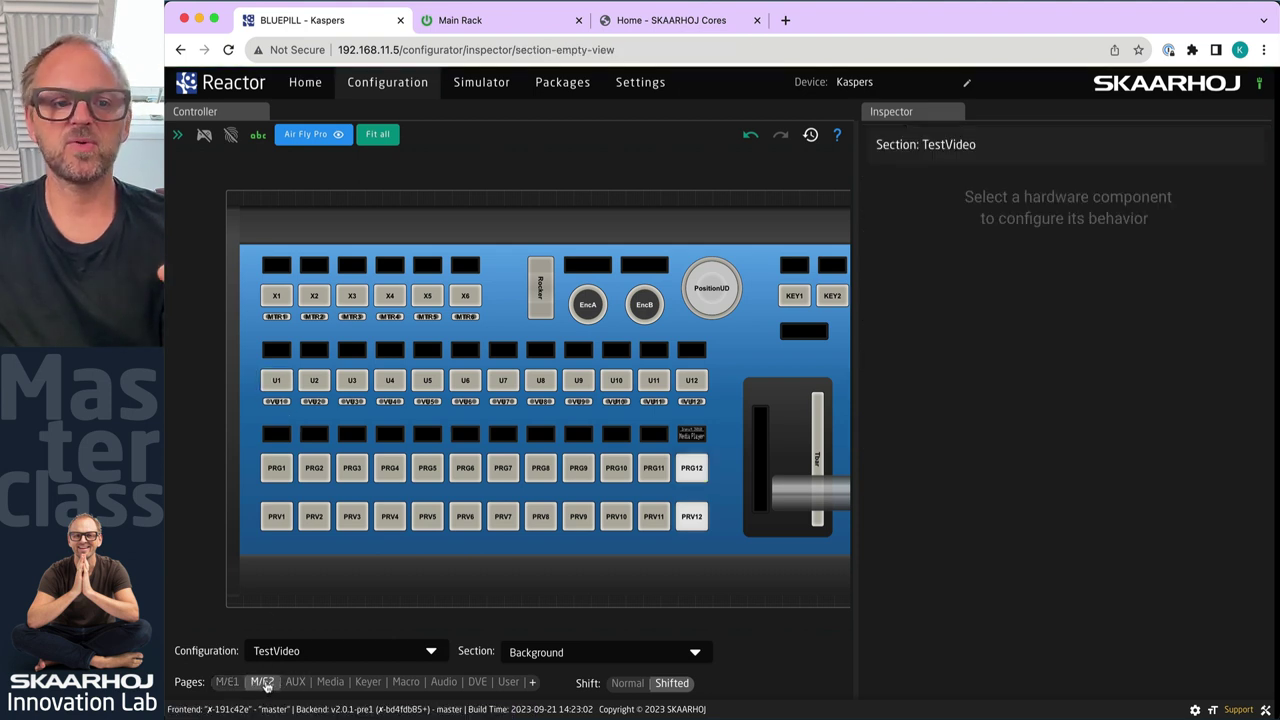
pyautogui.click(627, 684)
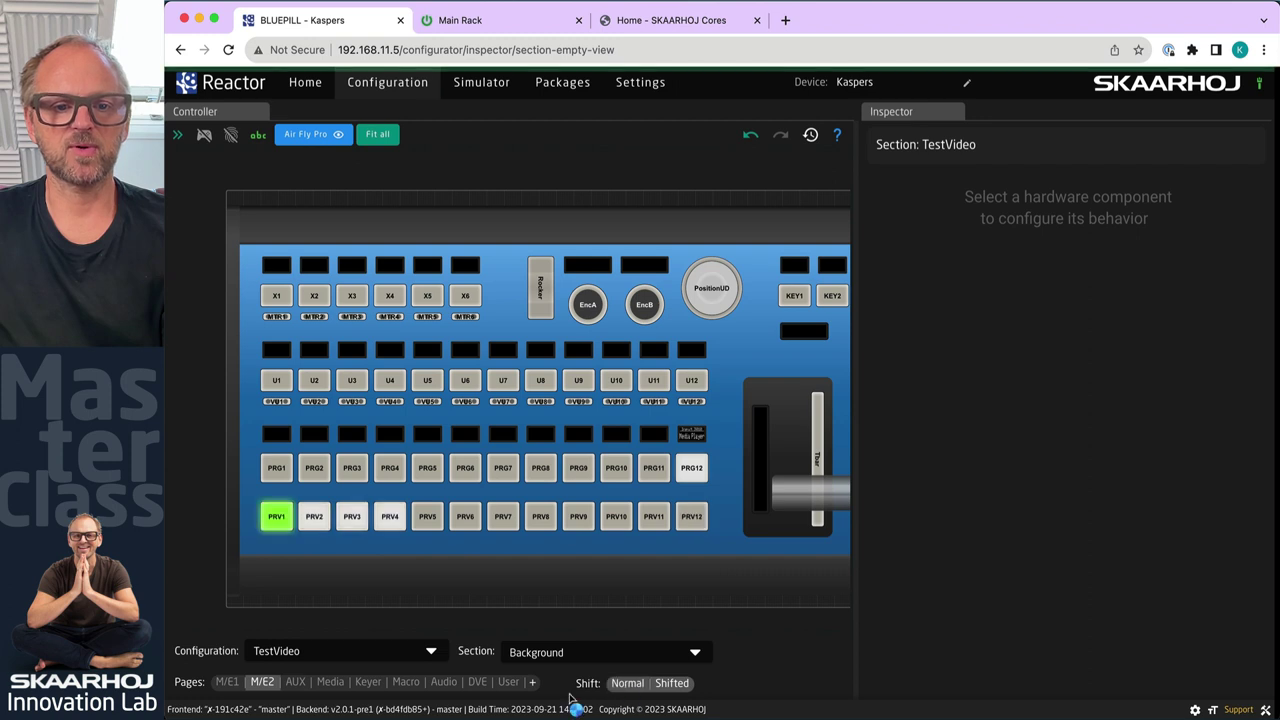
pyautogui.click(297, 684)
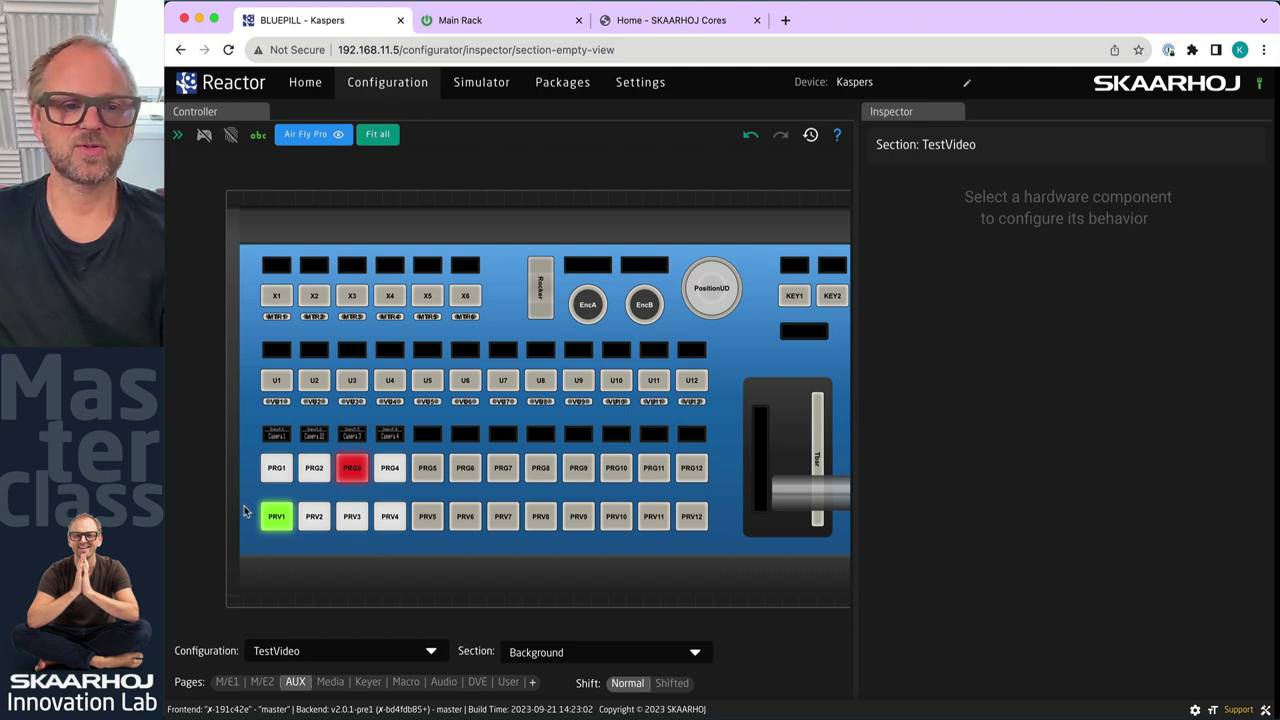
# Examine the TestVideo layer tree, expanding the page layers to see how AUX, its shifted layer and the Shift layer are structured
pyautogui.moveTo(246, 512); pyautogui.dragTo(657, 523)
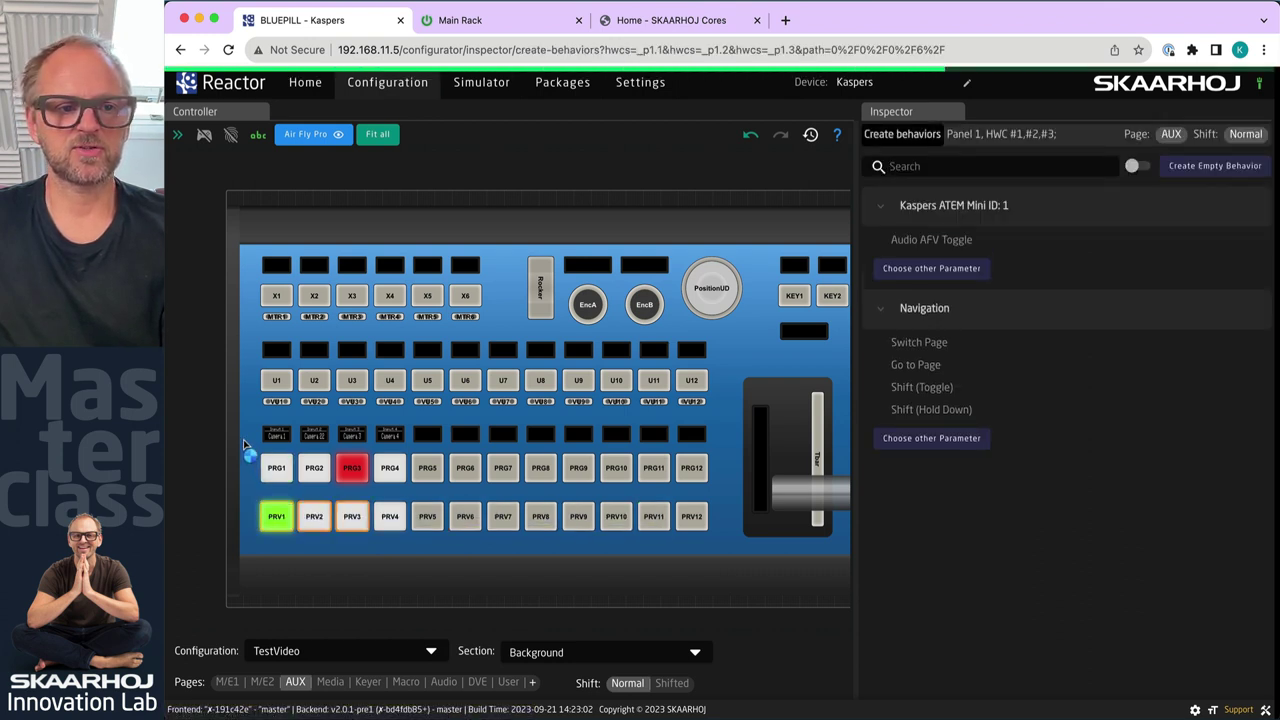
pyautogui.moveTo(248, 449); pyautogui.dragTo(720, 486)
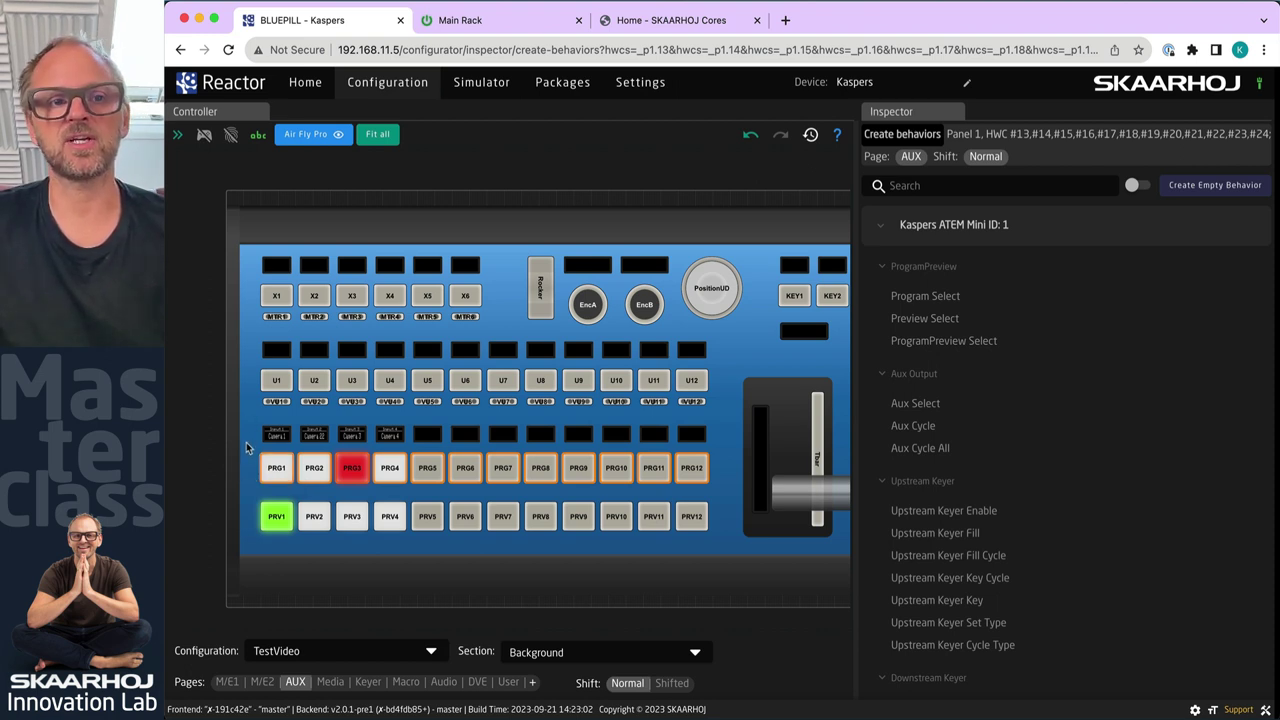
pyautogui.click(178, 136)
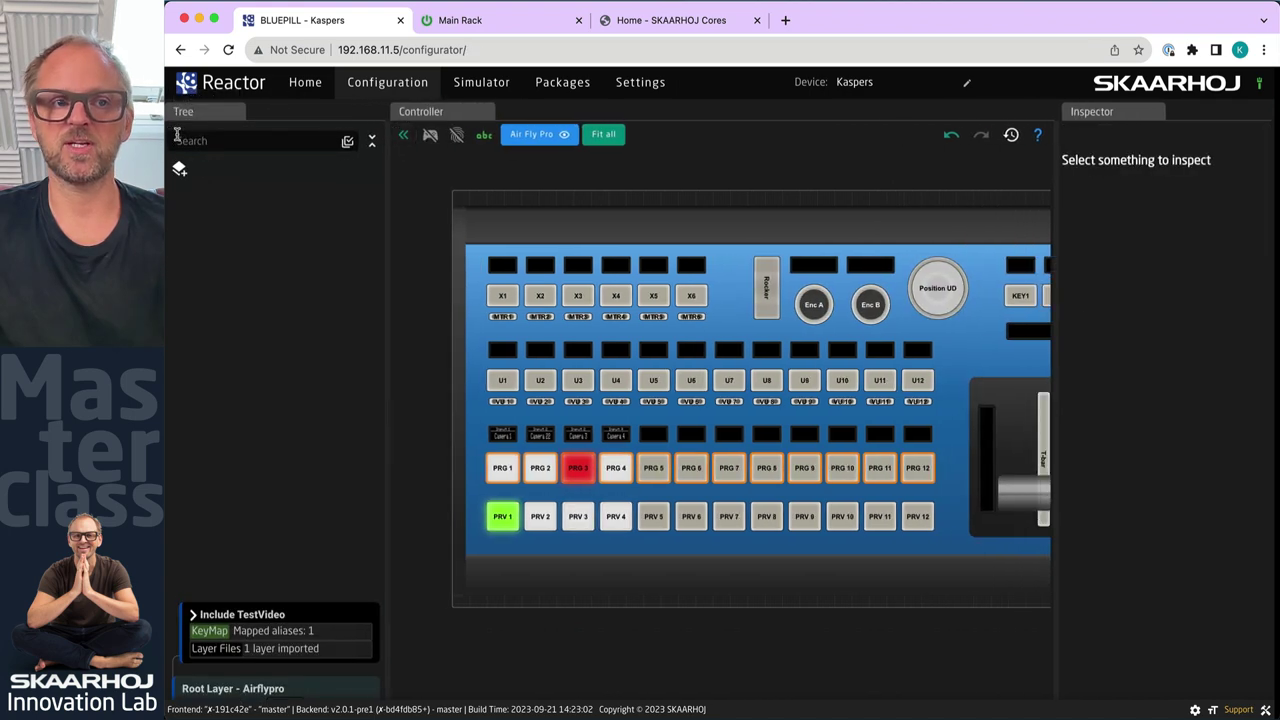
pyautogui.click(195, 617)
pyautogui.click(204, 336)
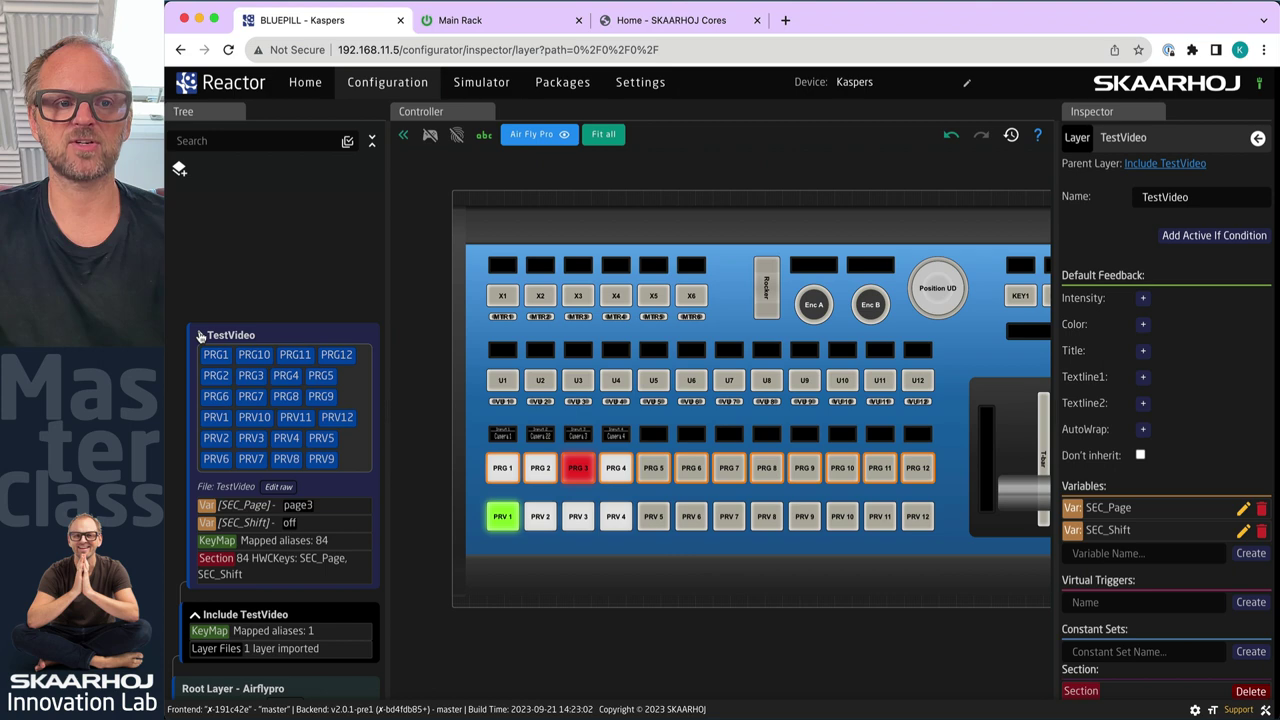
pyautogui.click(207, 318)
pyautogui.click(207, 263)
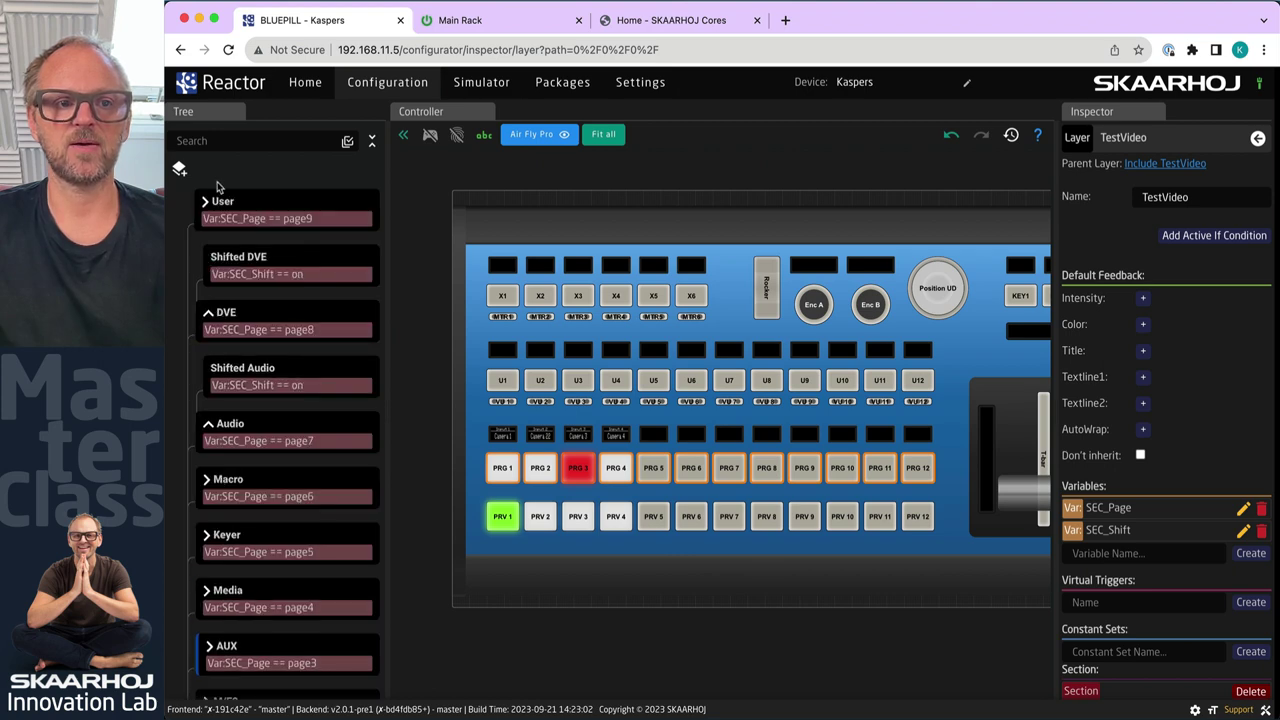
pyautogui.click(210, 648)
pyautogui.scroll(-3, 230, 633)
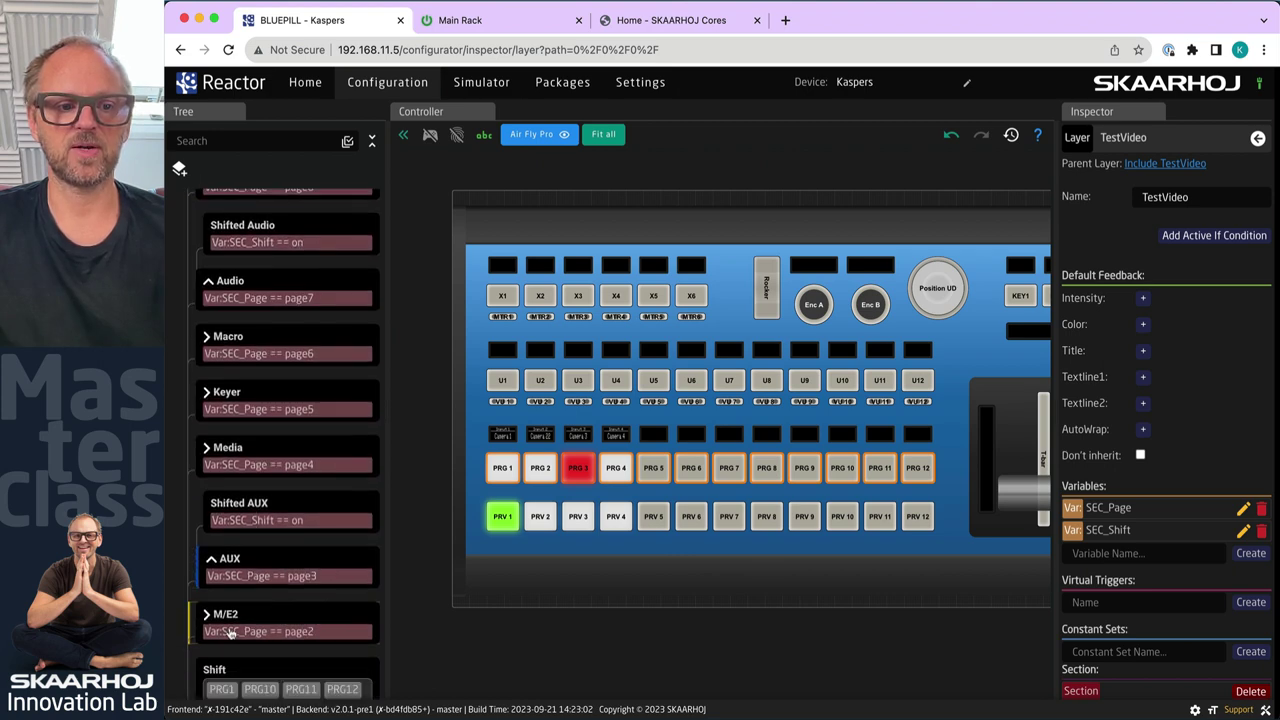
pyautogui.scroll(-7, 210, 610)
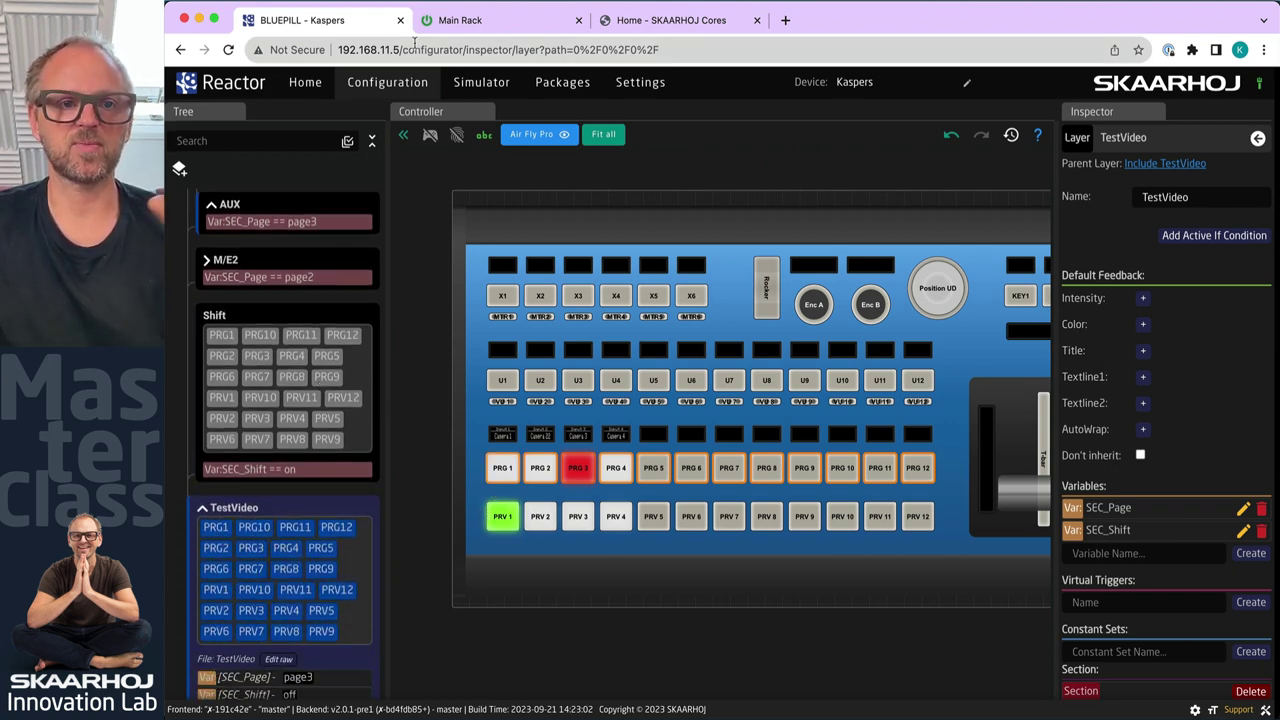
pyautogui.click(402, 137)
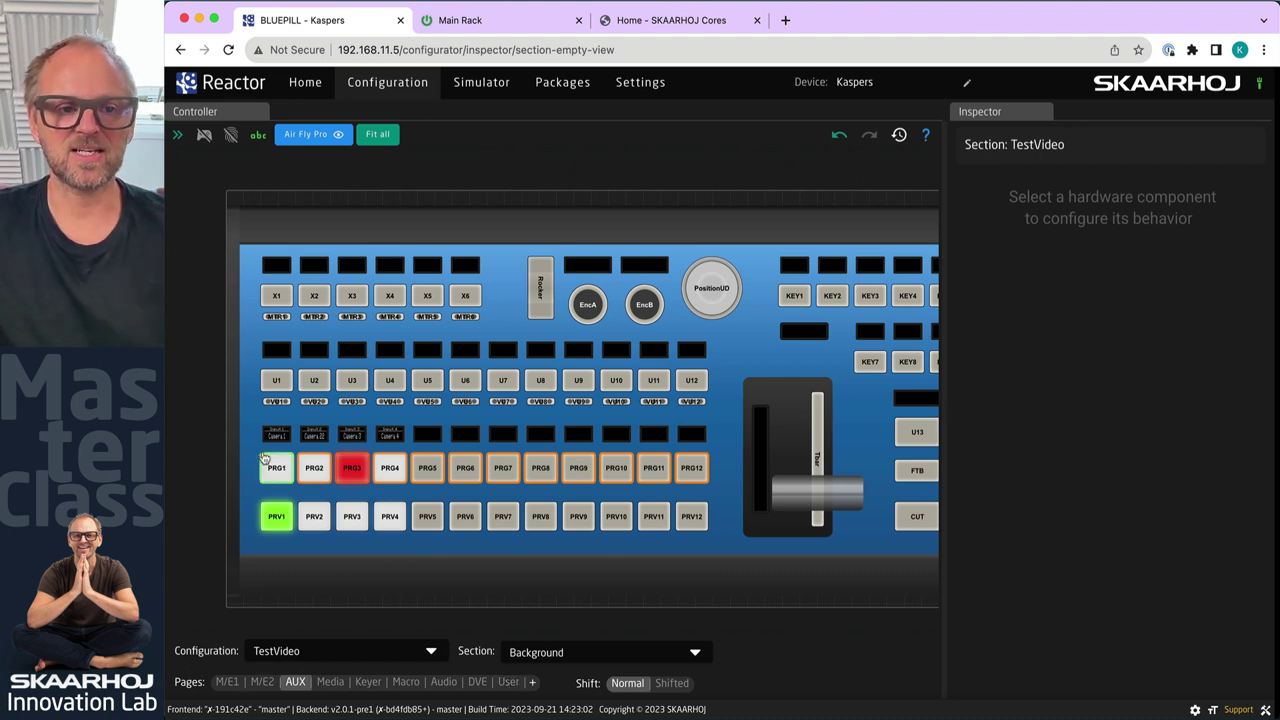
# Assign Aux Select to PRG1 through PRG12 on the AUX page, with Aux Channel 1 and Input 1
pyautogui.moveTo(248, 452); pyautogui.dragTo(728, 474)
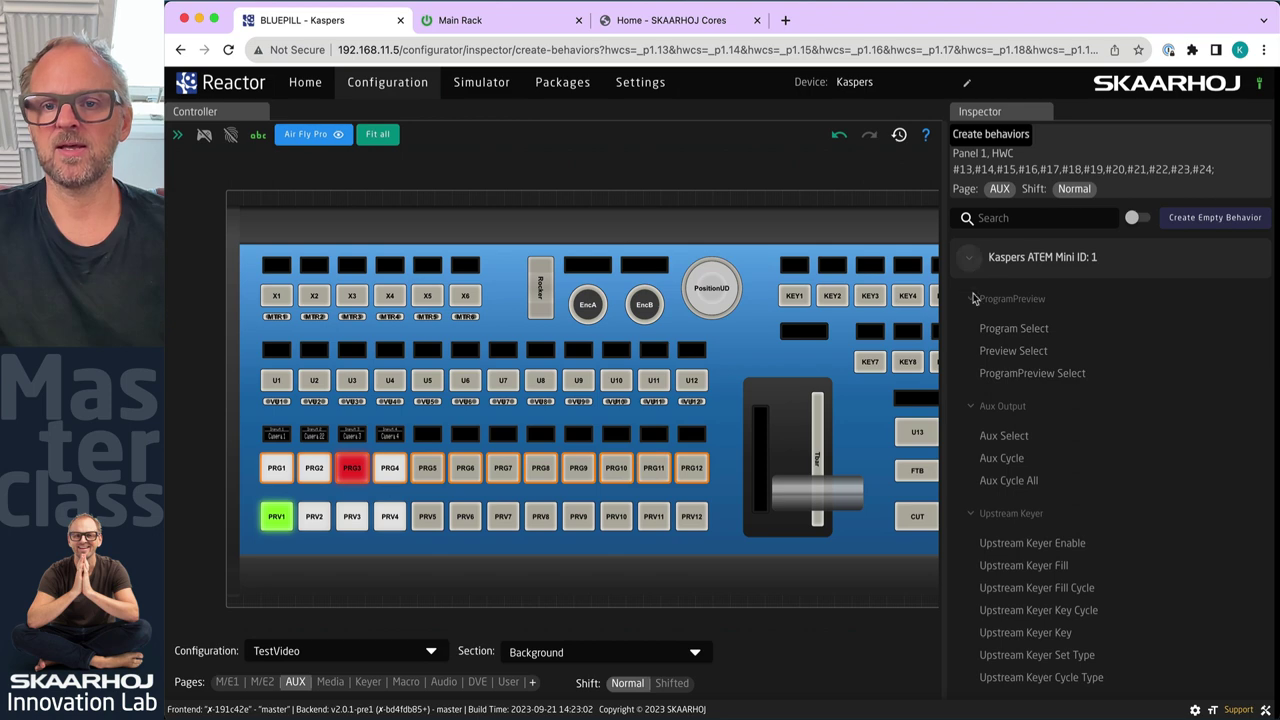
pyautogui.click(1003, 435)
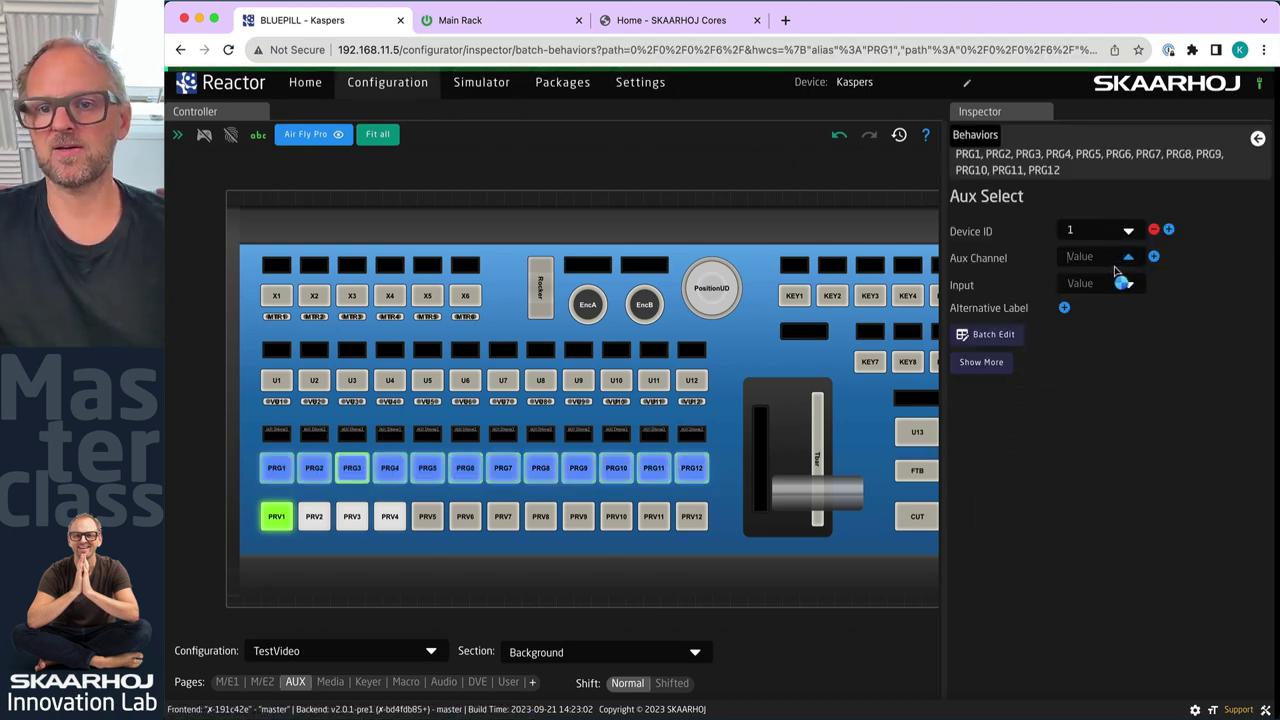
pyautogui.click(1110, 265)
pyautogui.click(1088, 280)
pyautogui.click(1088, 284)
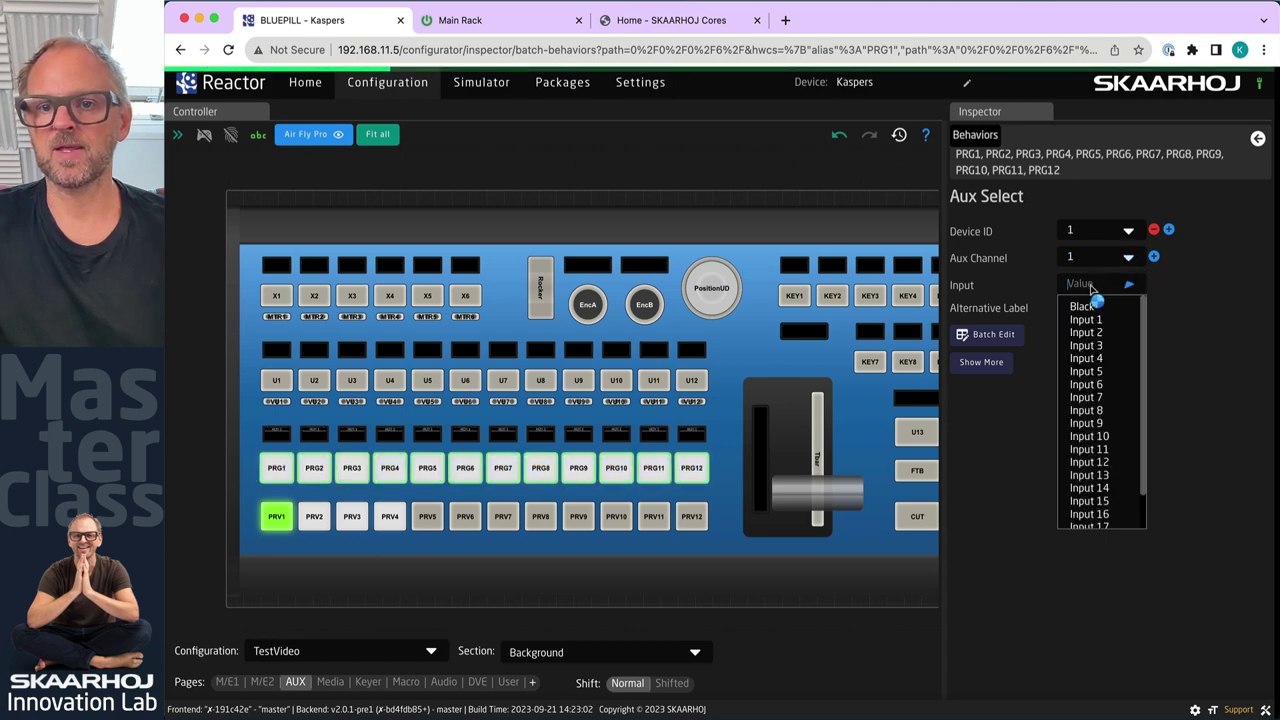
pyautogui.click(1082, 320)
# Batch edit the AUX page's program buttons so their Input values count up from 1 on PRG1 to 12 on PRG12
pyautogui.click(995, 334)
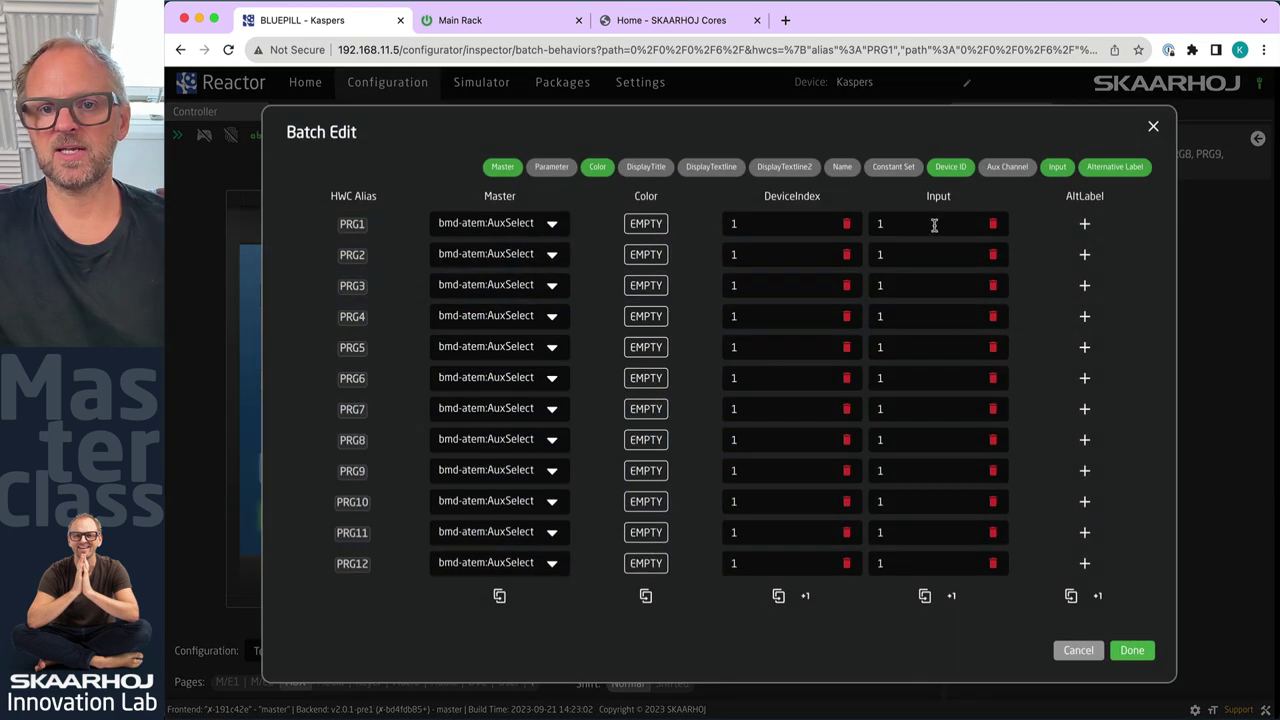
pyautogui.click(953, 596)
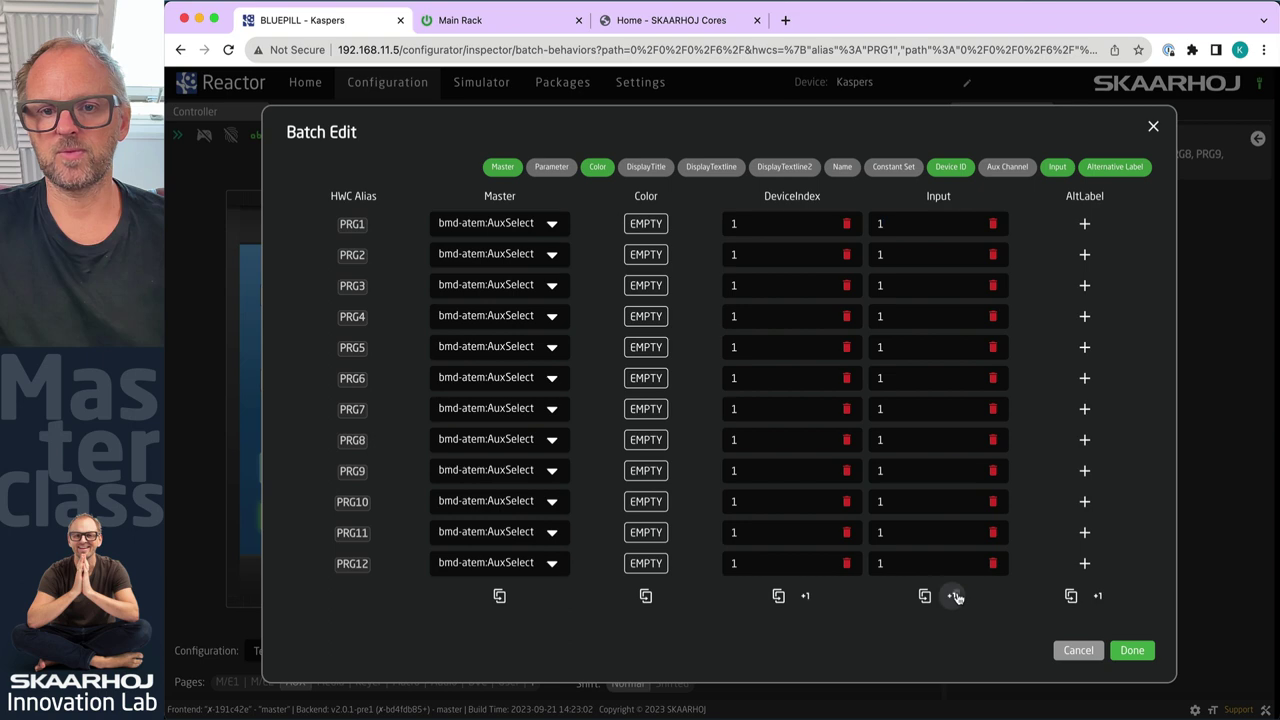
pyautogui.click(953, 596)
pyautogui.click(953, 596)
pyautogui.click(953, 596)
pyautogui.click(953, 596)
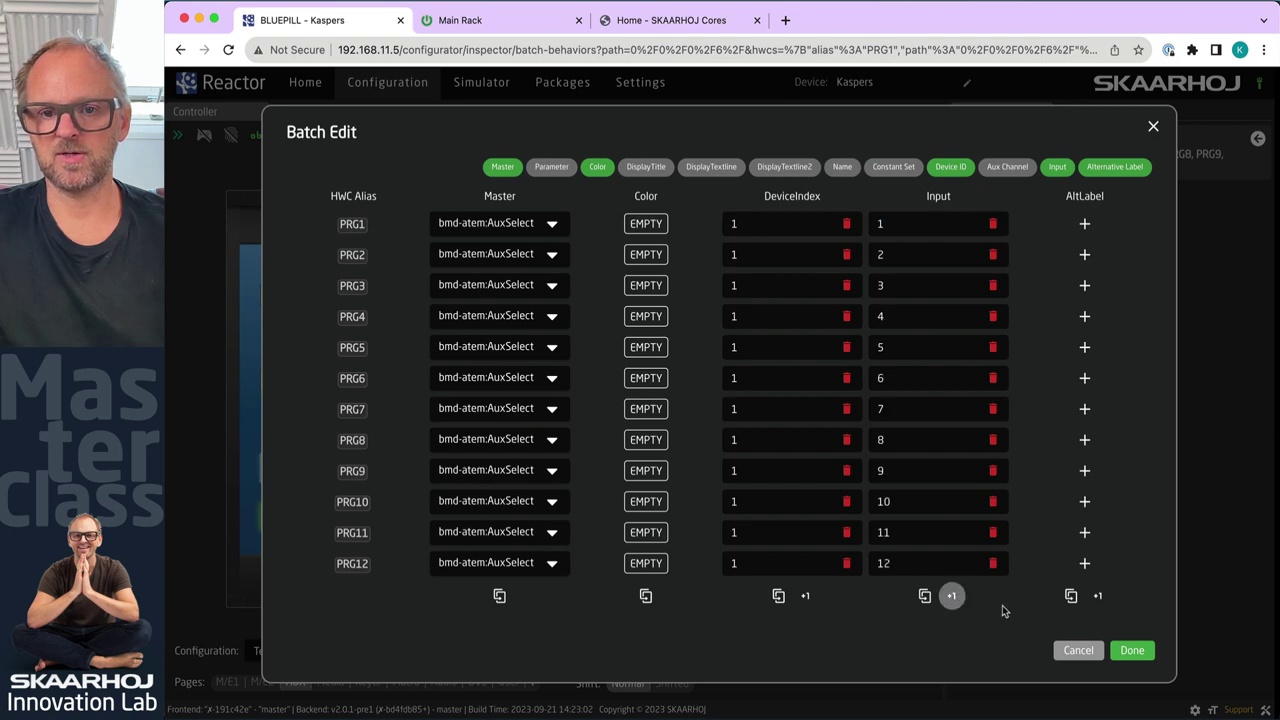
pyautogui.click(1132, 650)
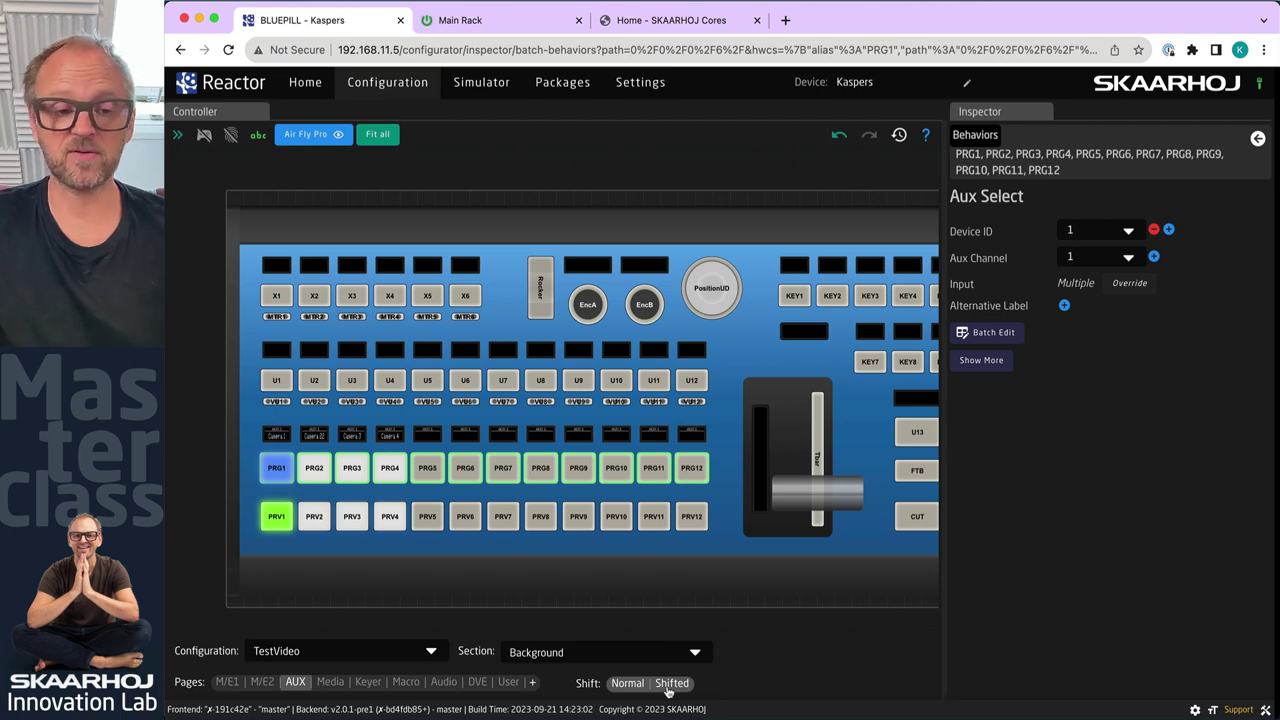
# Inspect the AUX page's program button displays and test source selection with PRG2 in simulation mode
pyautogui.click(677, 24)
pyautogui.click(300, 20)
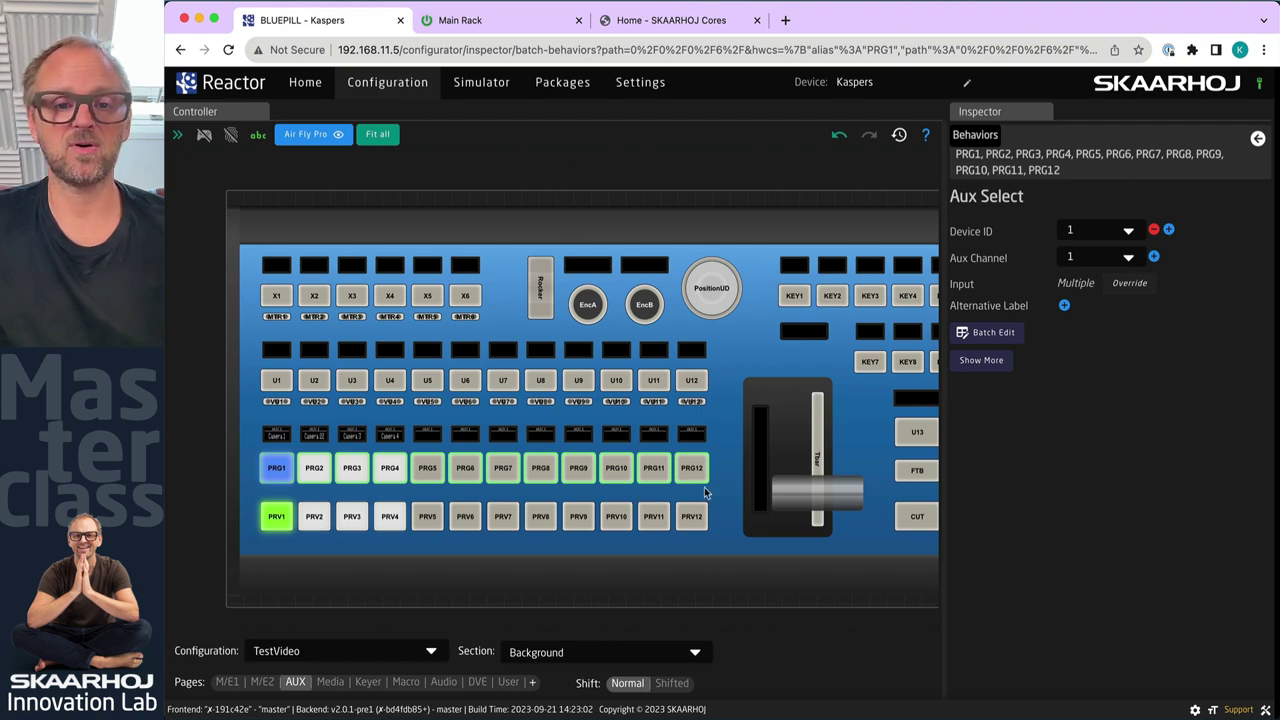
pyautogui.scroll(5, 352, 443)
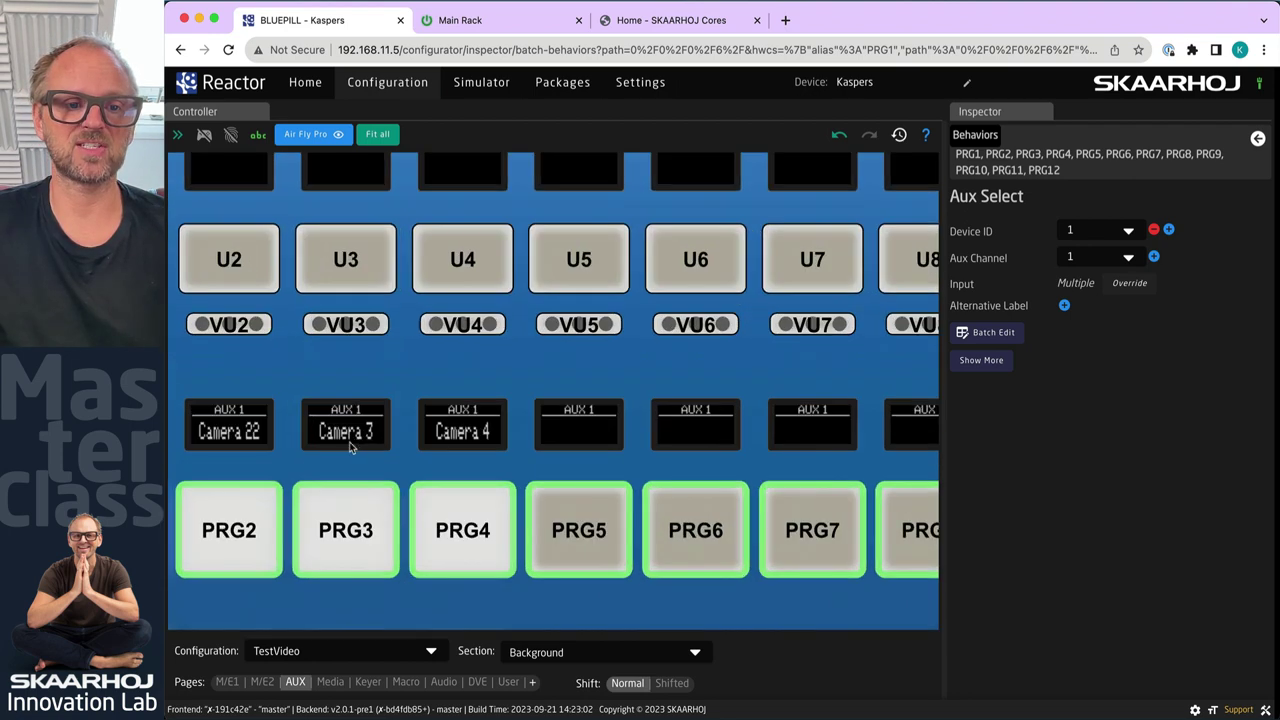
pyautogui.moveTo(315, 459); pyautogui.dragTo(424, 402)
pyautogui.click(204, 134)
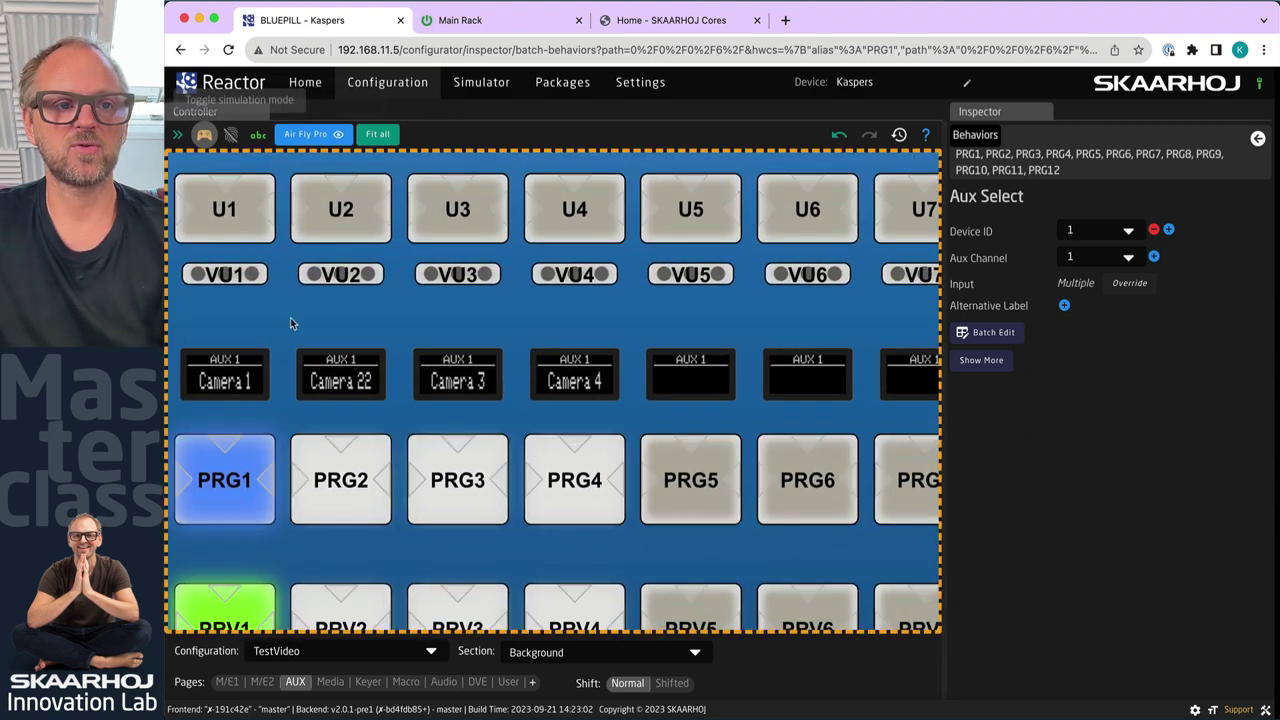
pyautogui.click(340, 480)
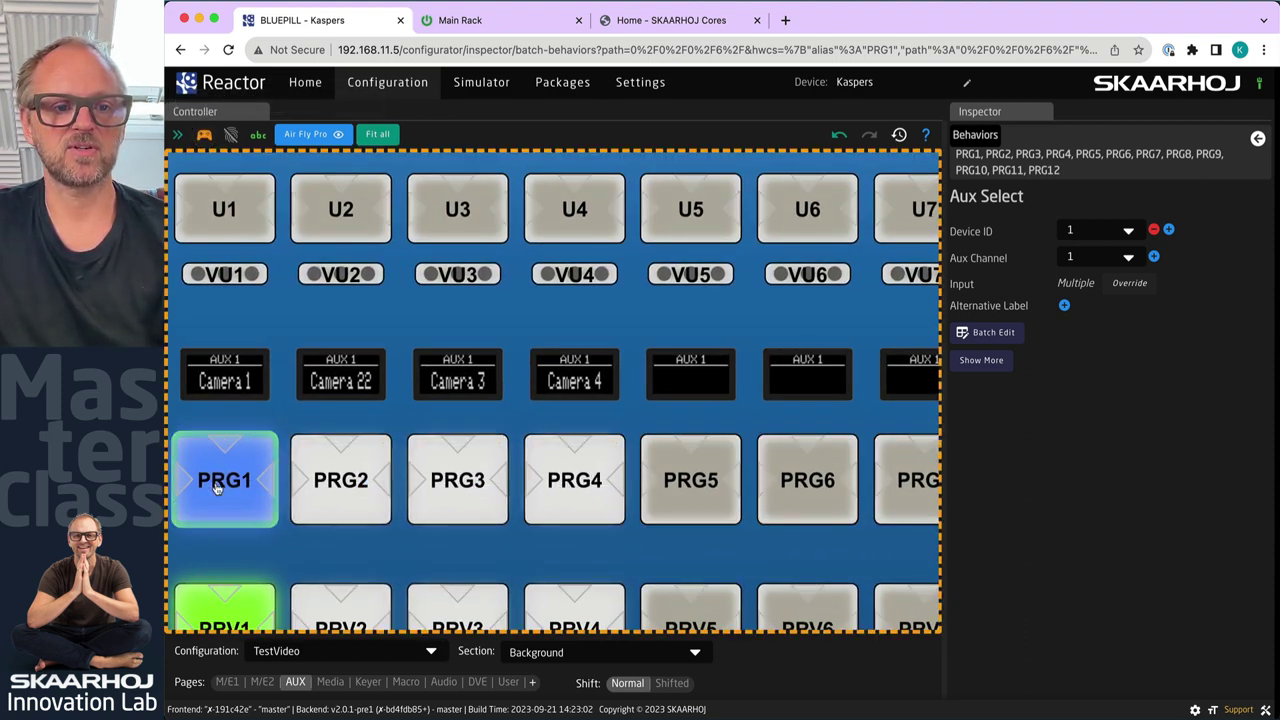
pyautogui.click(204, 134)
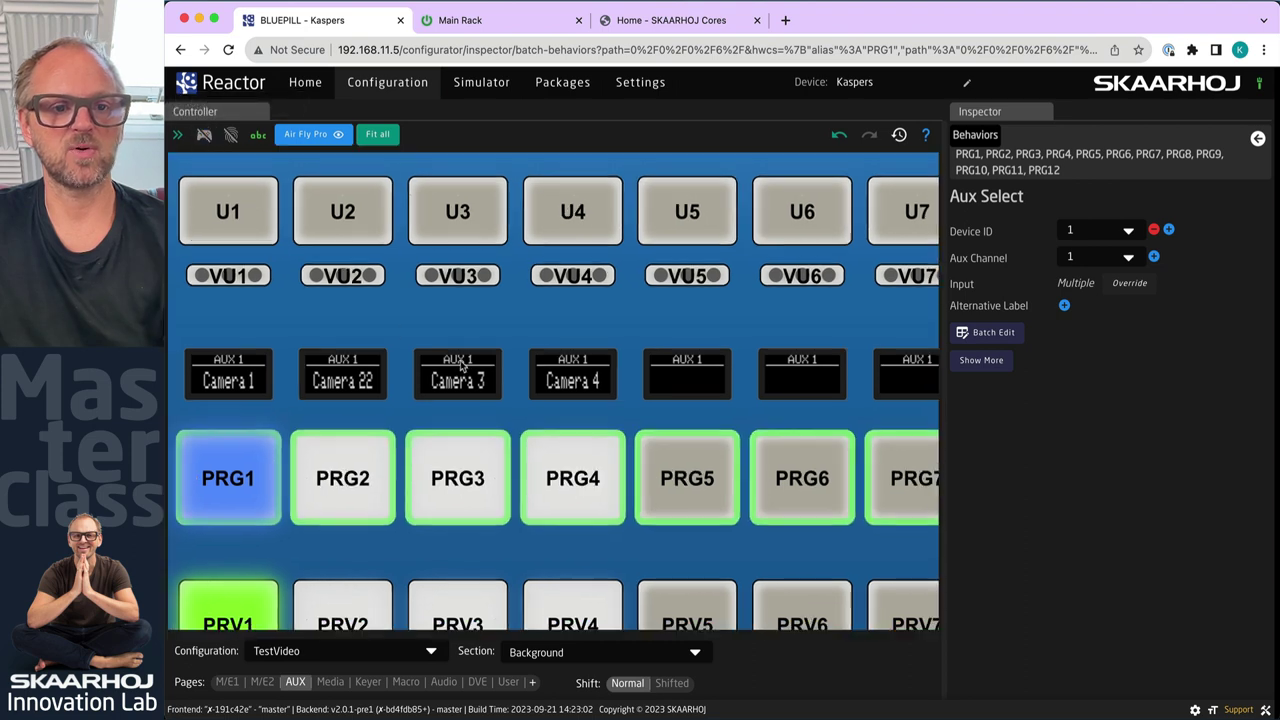
# Assign the ATEM Cut behavior to the CUT button on the M/E1 page's Normal level, with ME Row 1
pyautogui.hscroll(5, 570, 388)
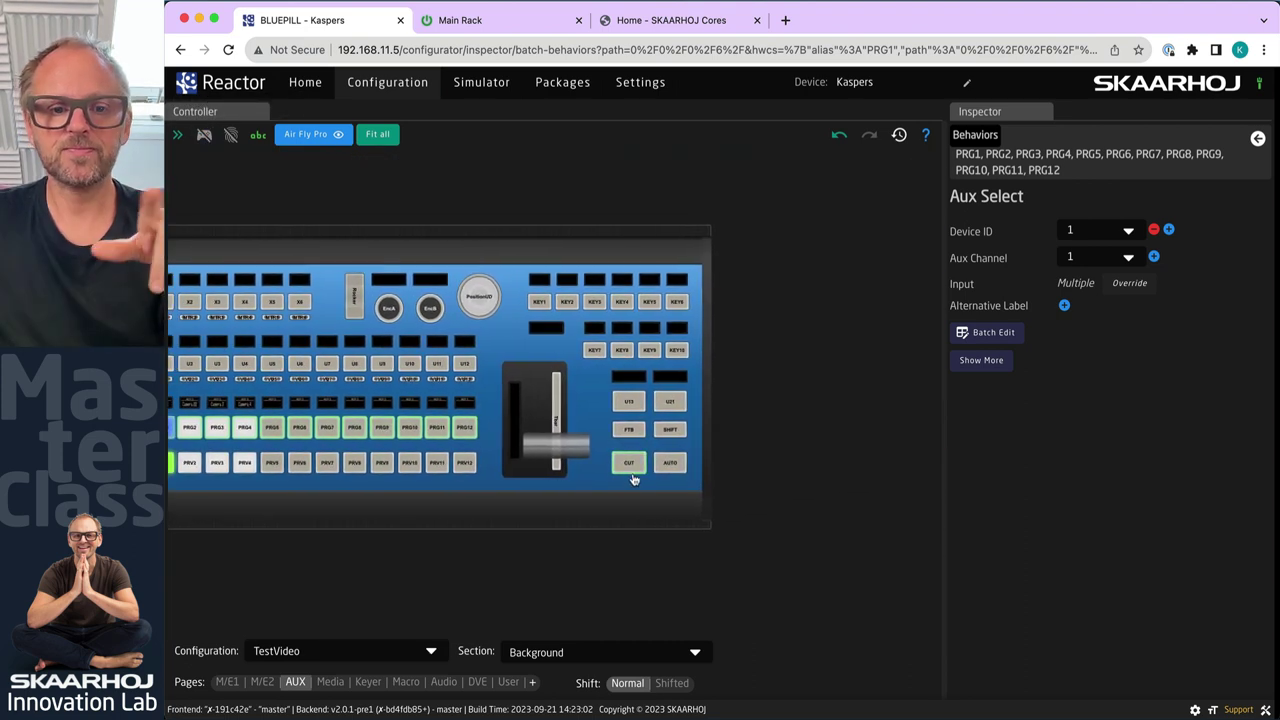
pyautogui.click(630, 463)
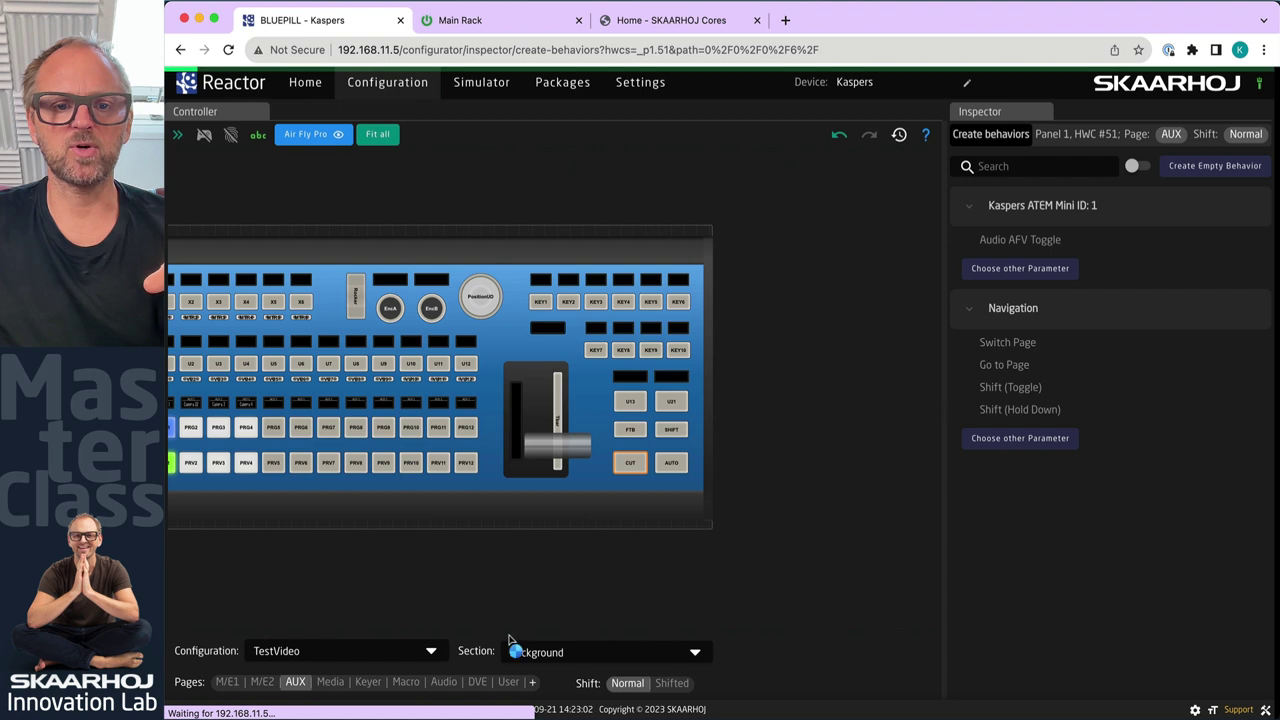
pyautogui.click(226, 683)
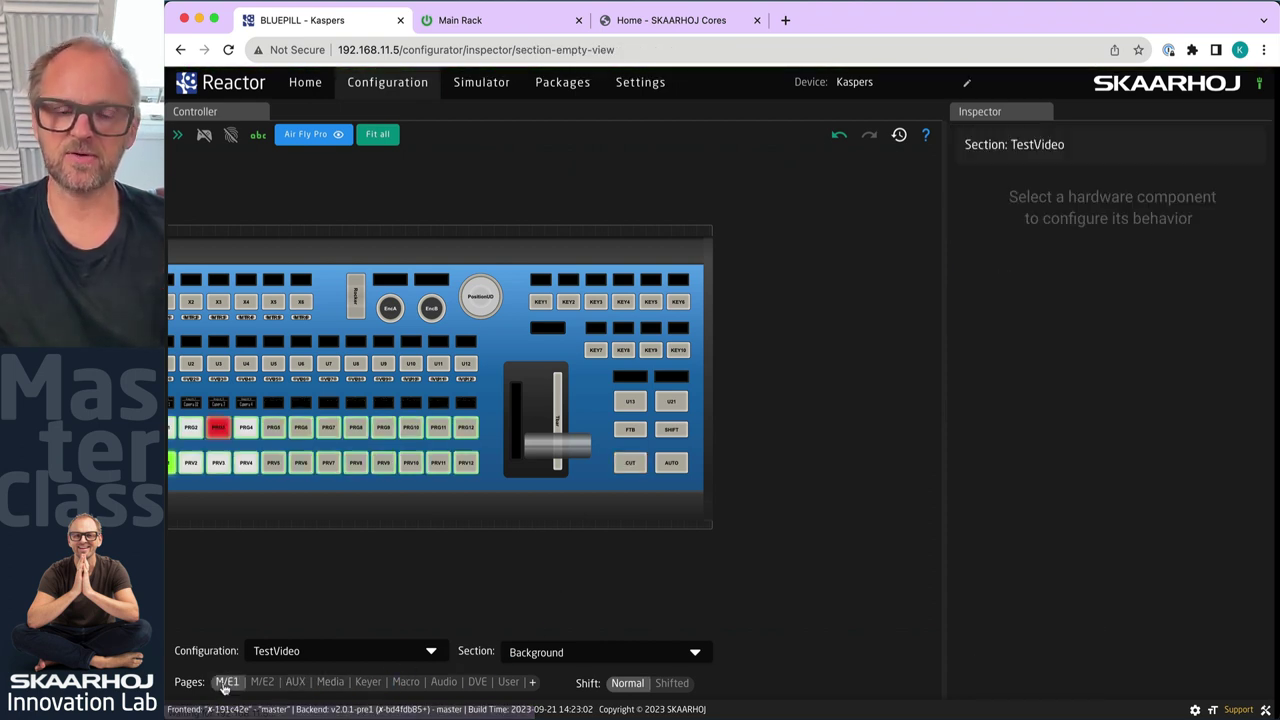
pyautogui.click(632, 468)
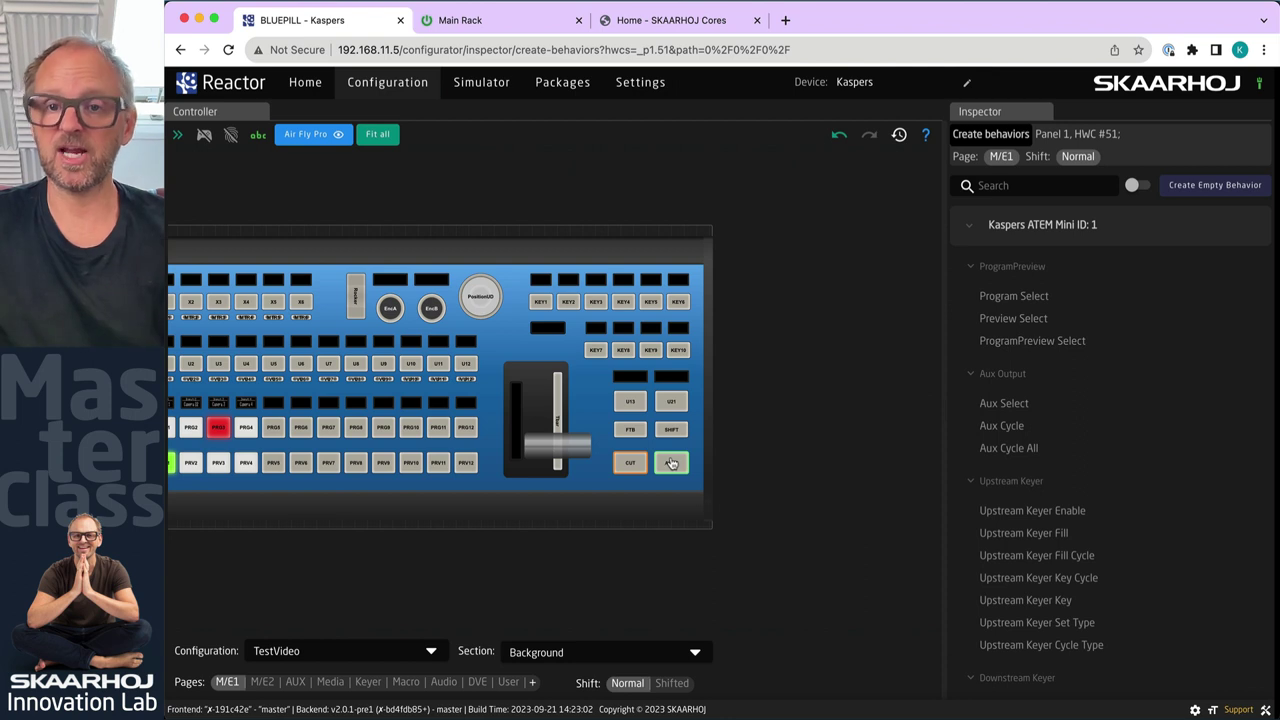
pyautogui.scroll(-10, 1050, 505)
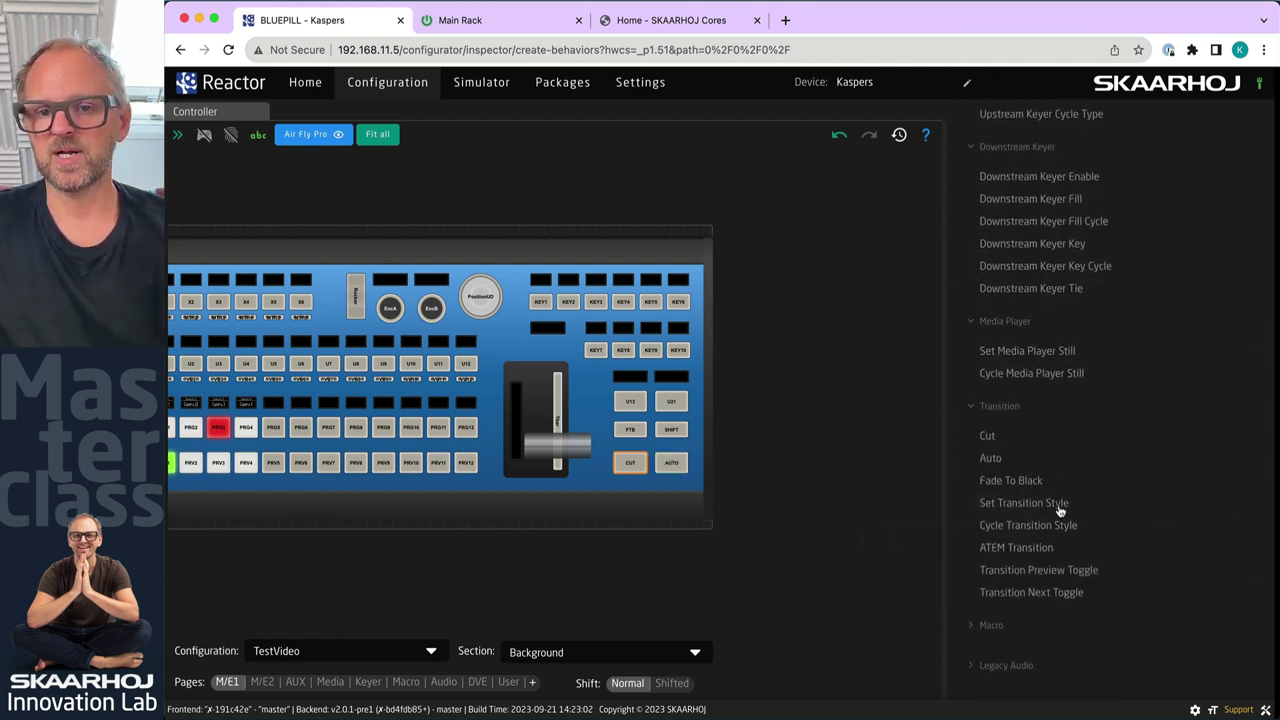
pyautogui.click(988, 357)
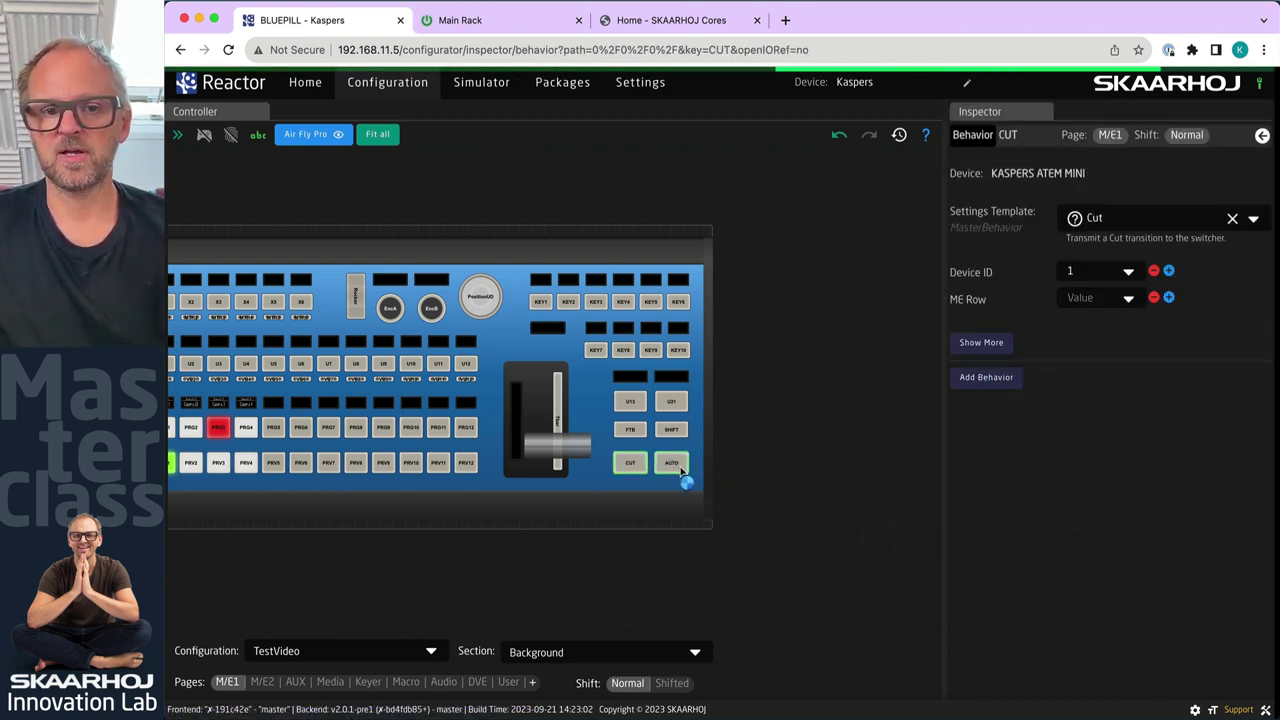
pyautogui.click(1096, 303)
pyautogui.click(1090, 321)
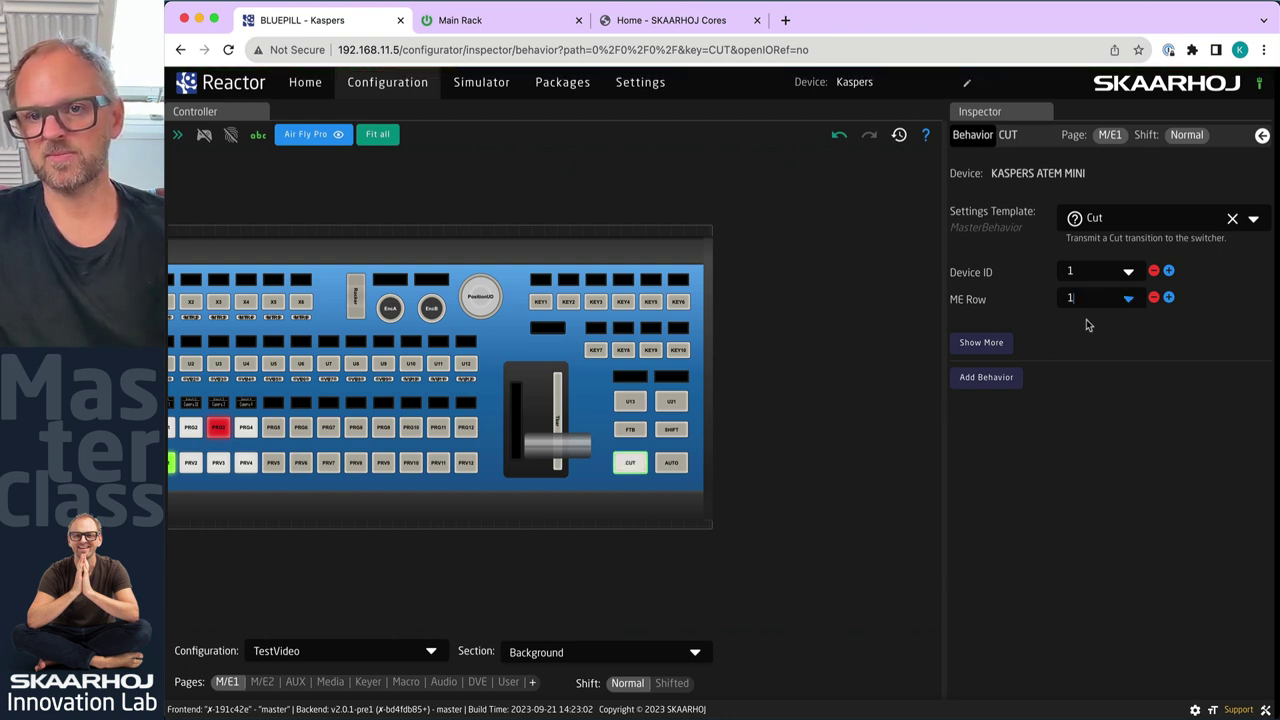
# Assign the ATEM Auto behavior to the AUTO button on the M/E1 page, with ME Row 1
pyautogui.click(683, 465)
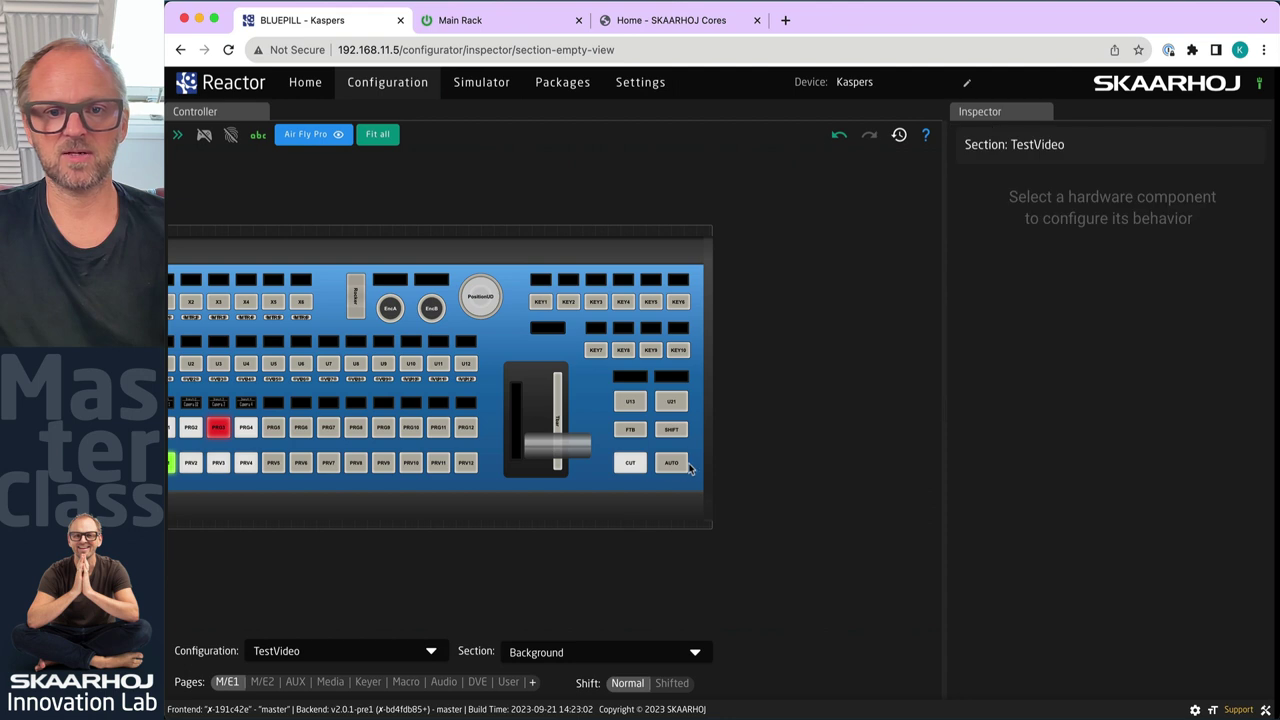
pyautogui.scroll(-10, 1083, 451)
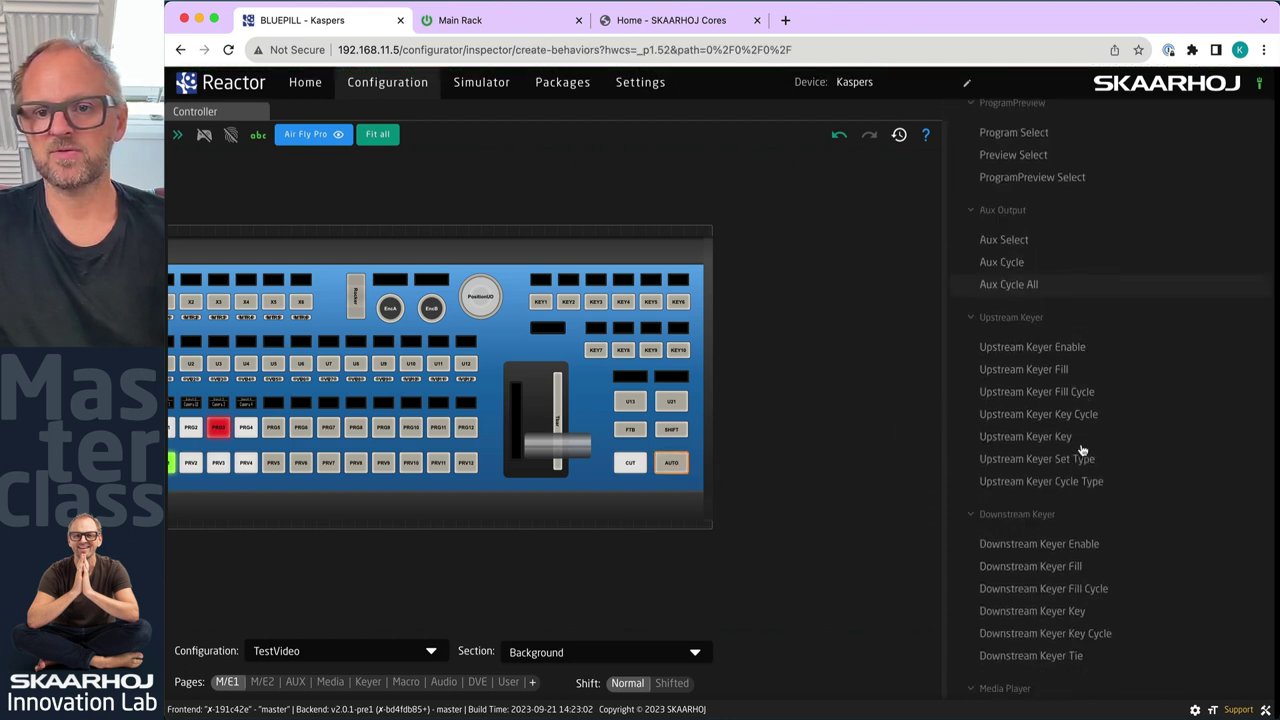
pyautogui.click(994, 360)
pyautogui.click(1086, 300)
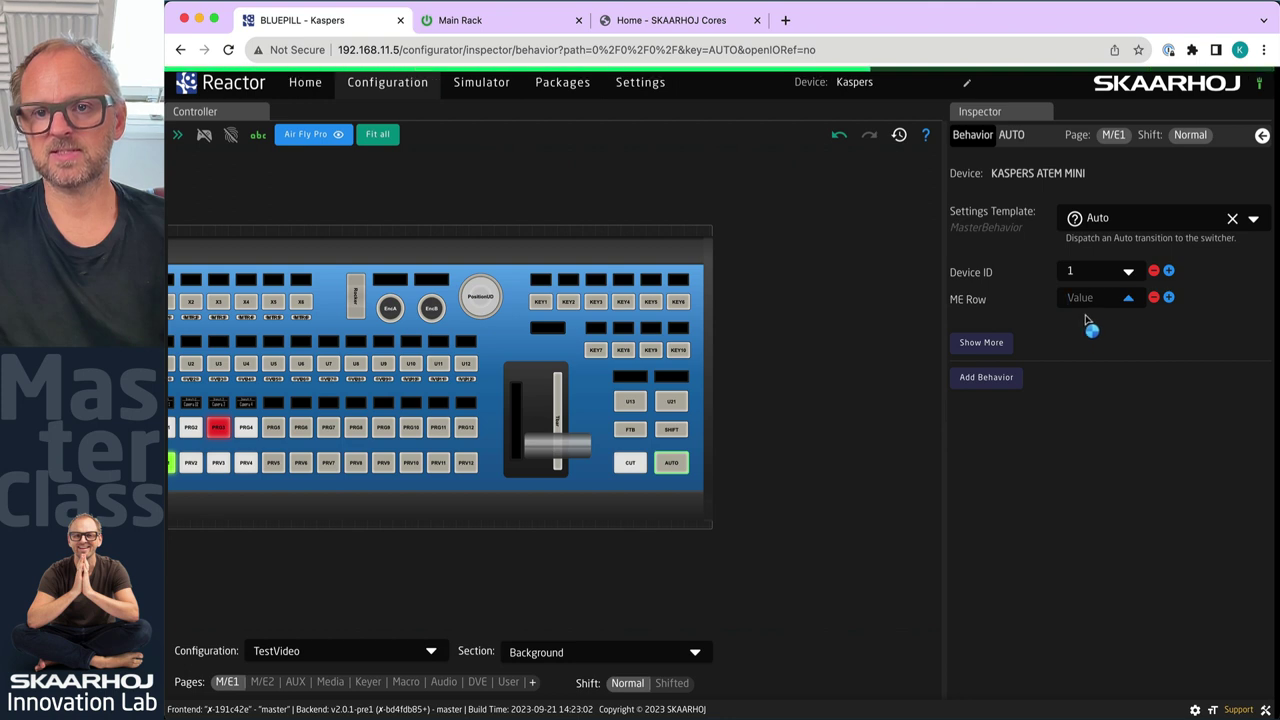
pyautogui.click(1096, 320)
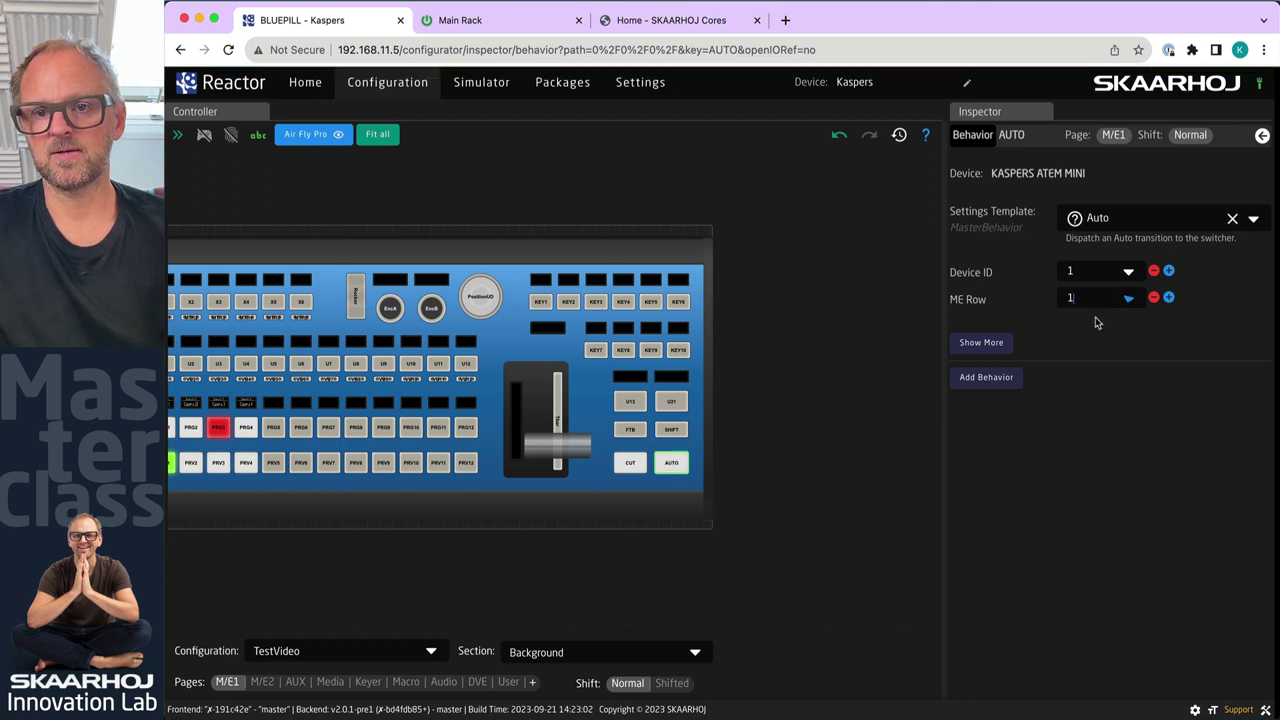
# Assign the ATEM Transition behavior to the T-bar on the M/E1 page, with ME Row 1
pyautogui.click(565, 421)
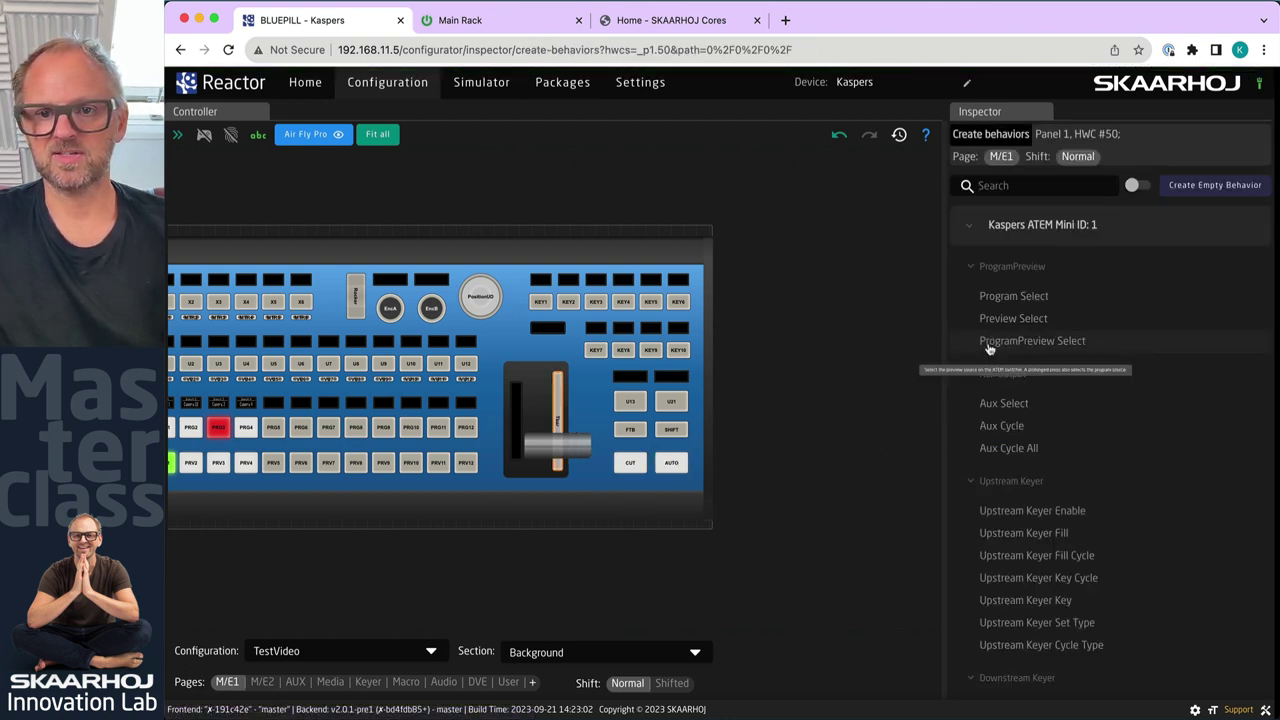
pyautogui.scroll(-10, 1020, 503)
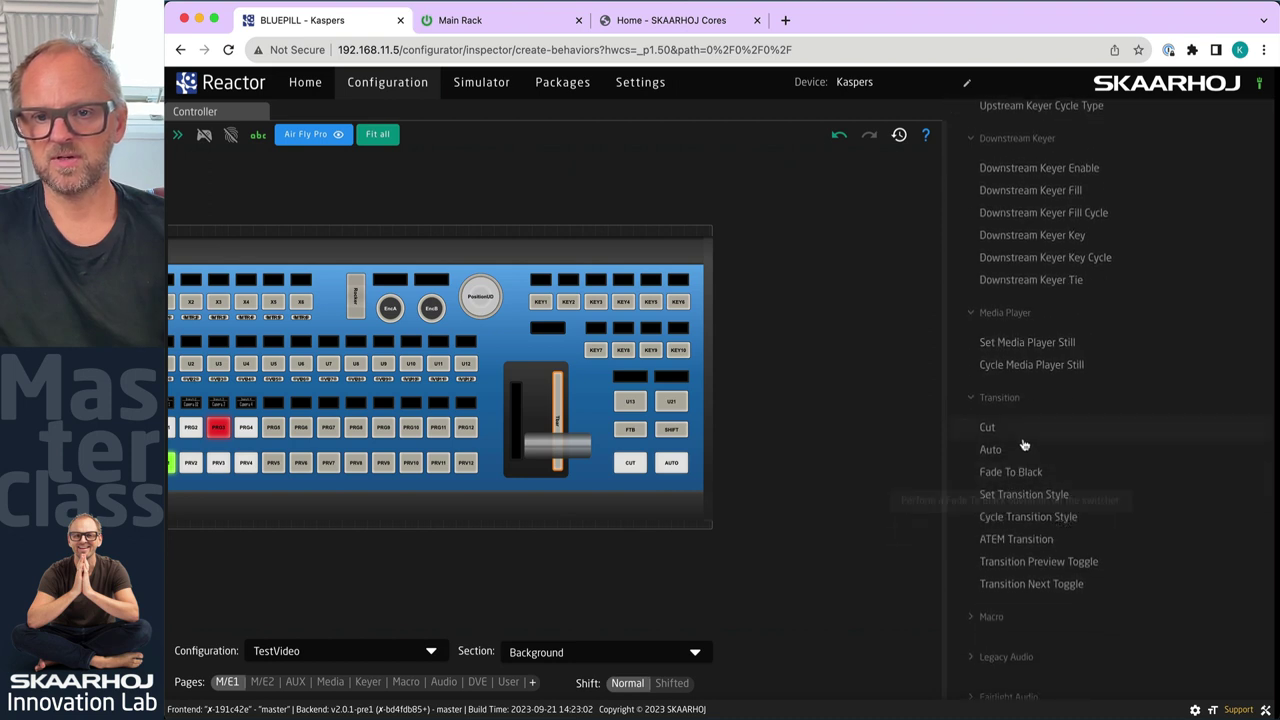
pyautogui.click(1018, 539)
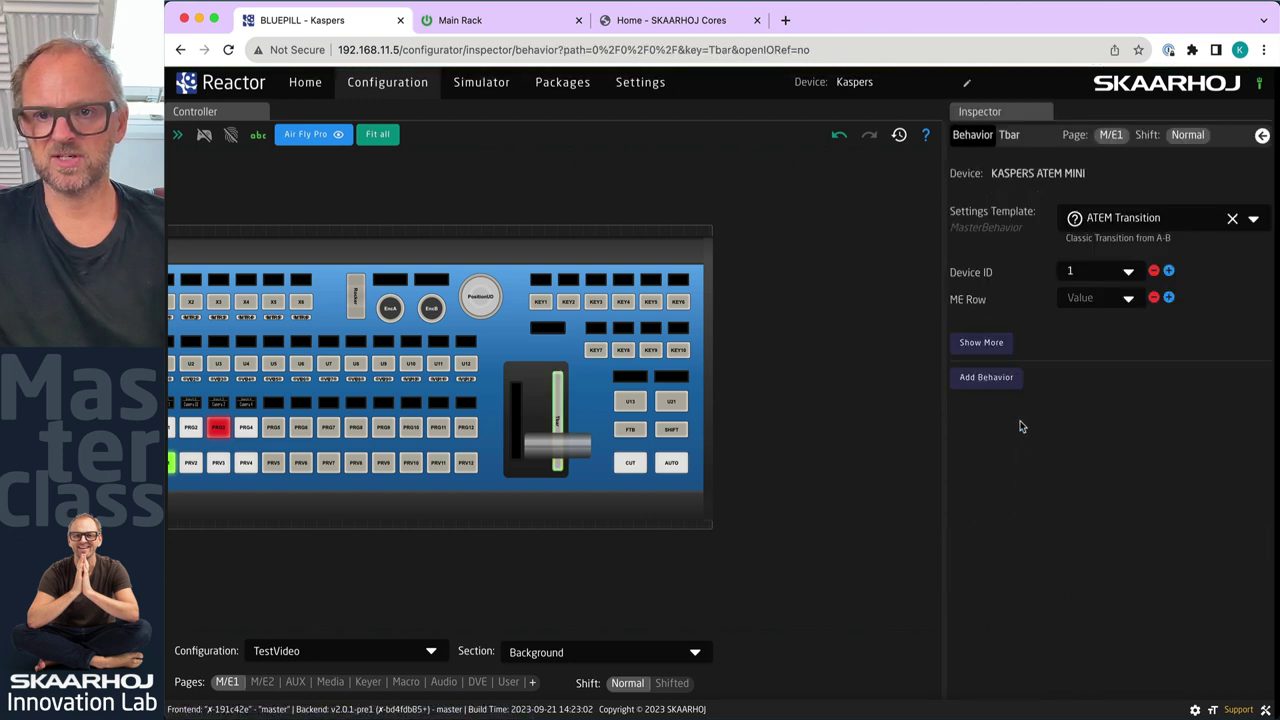
pyautogui.click(1104, 298)
pyautogui.click(1106, 322)
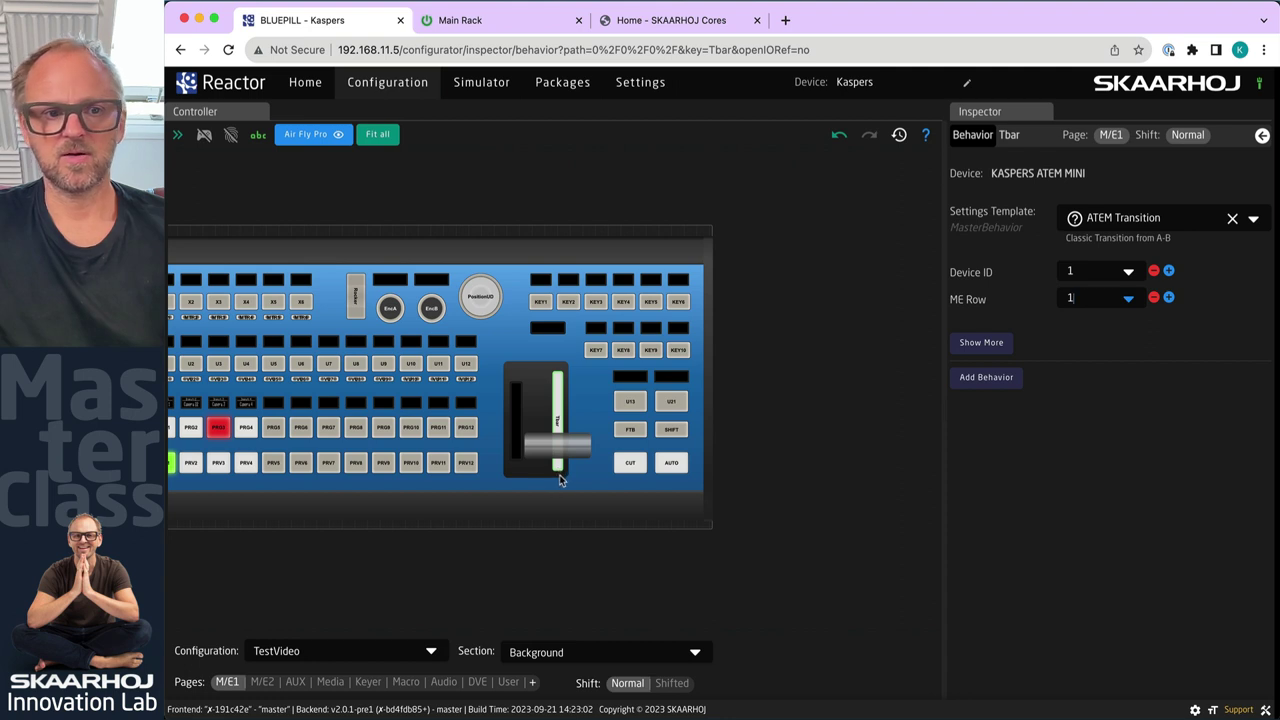
# Test the CUT and AUTO buttons and the T-bar on the M/E1 page in simulation mode
pyautogui.click(204, 134)
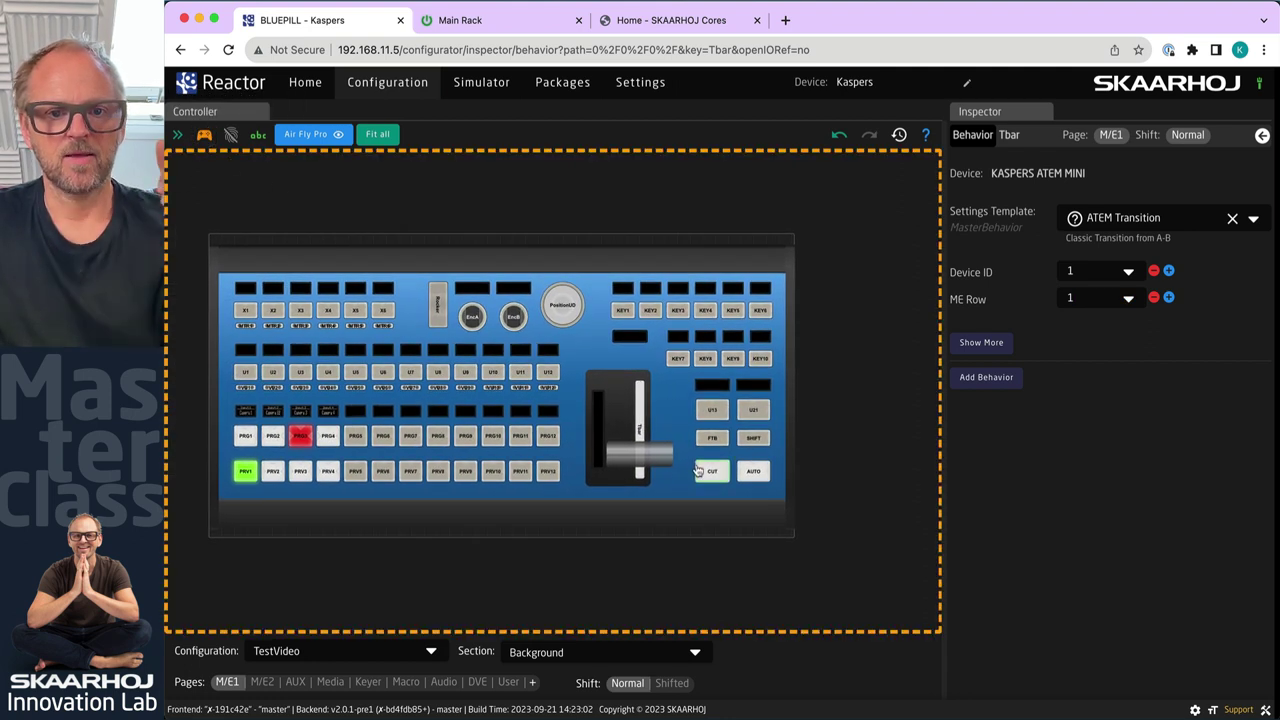
pyautogui.click(713, 474)
pyautogui.click(760, 476)
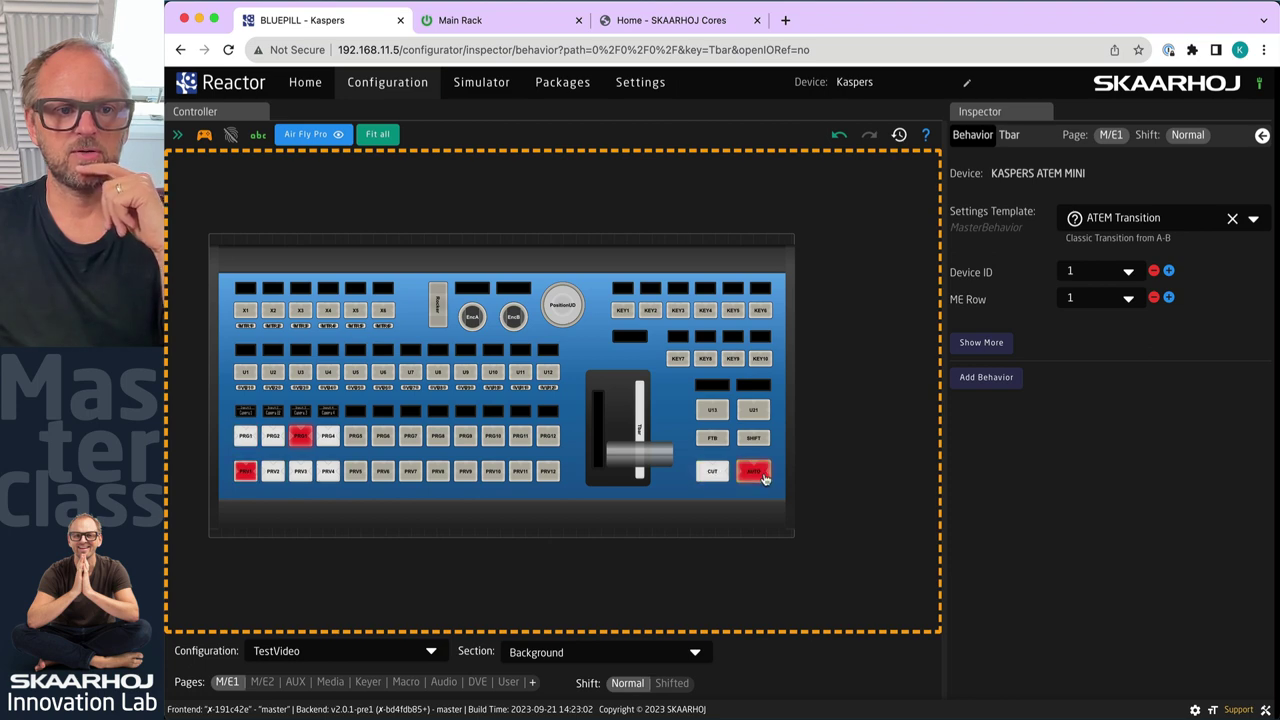
pyautogui.moveTo(638, 458); pyautogui.dragTo(653, 433)
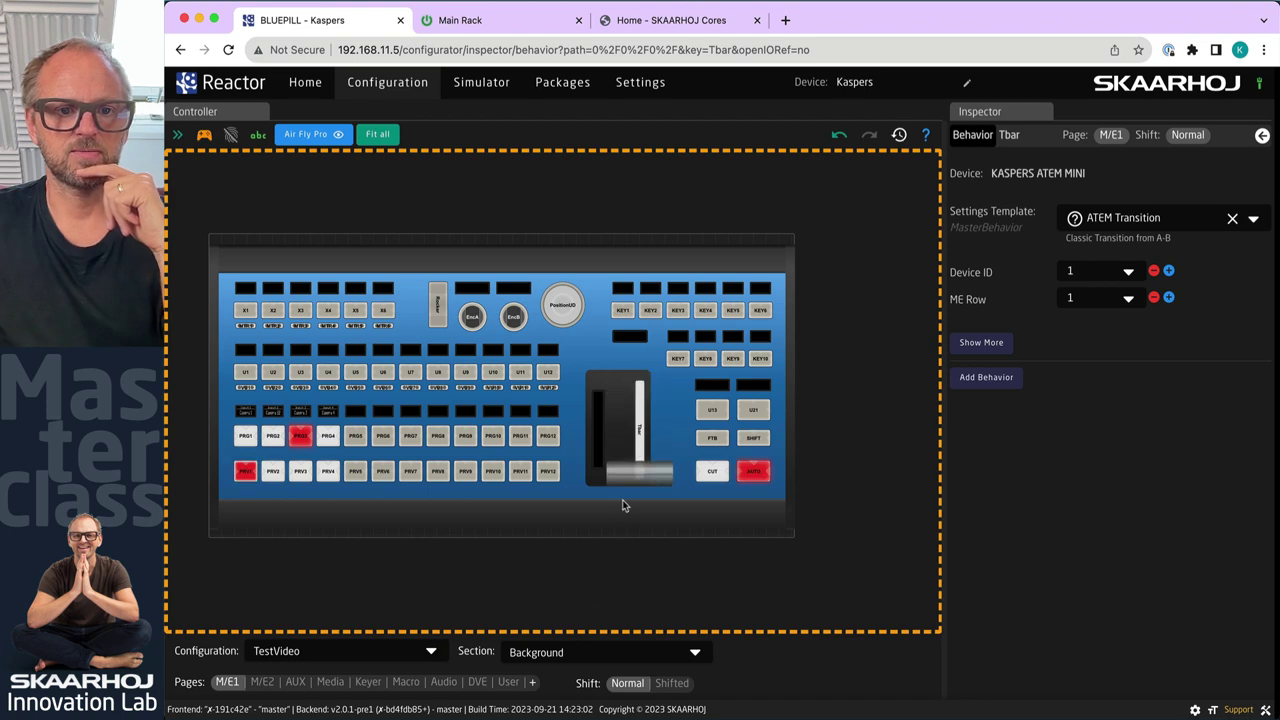
pyautogui.moveTo(637, 451)
pyautogui.mouseDown()
pyautogui.moveTo(637, 350)
pyautogui.moveTo(637, 472)
pyautogui.mouseUp()
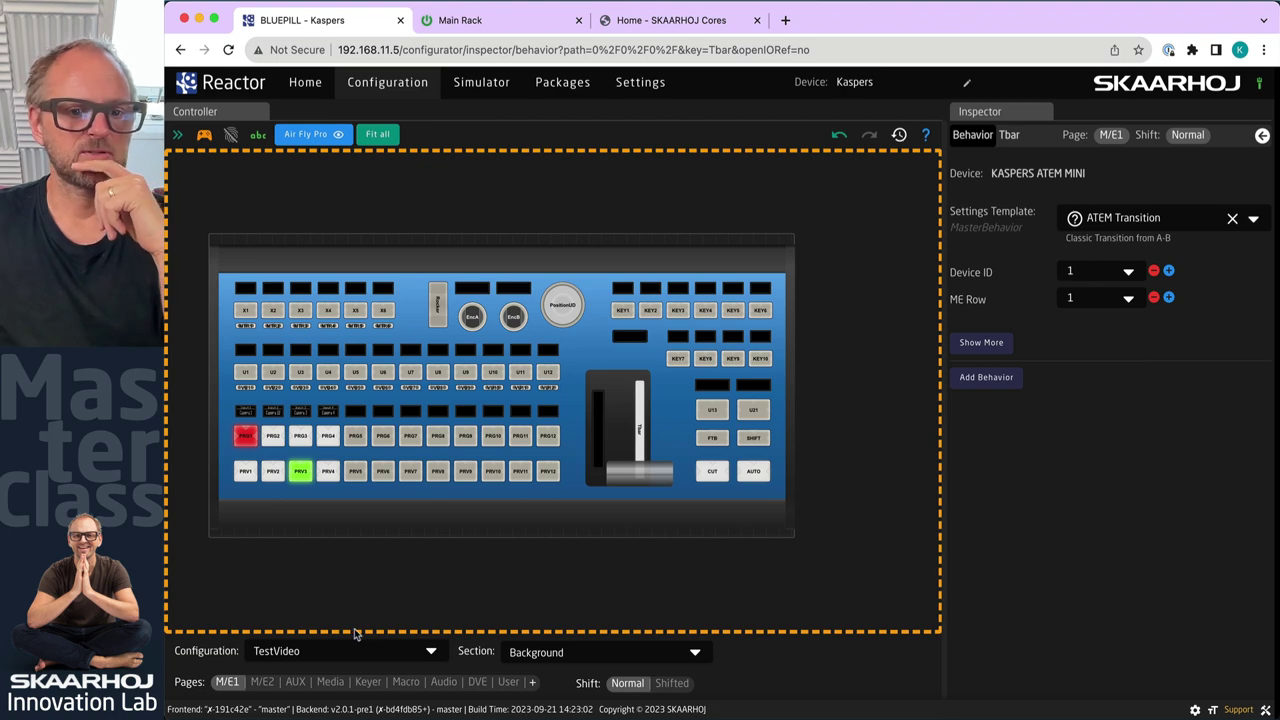
# Test the CUT button repeatedly on the AUX page in simulation, check the M/E2 page, and leave simulation mode
pyautogui.click(294, 682)
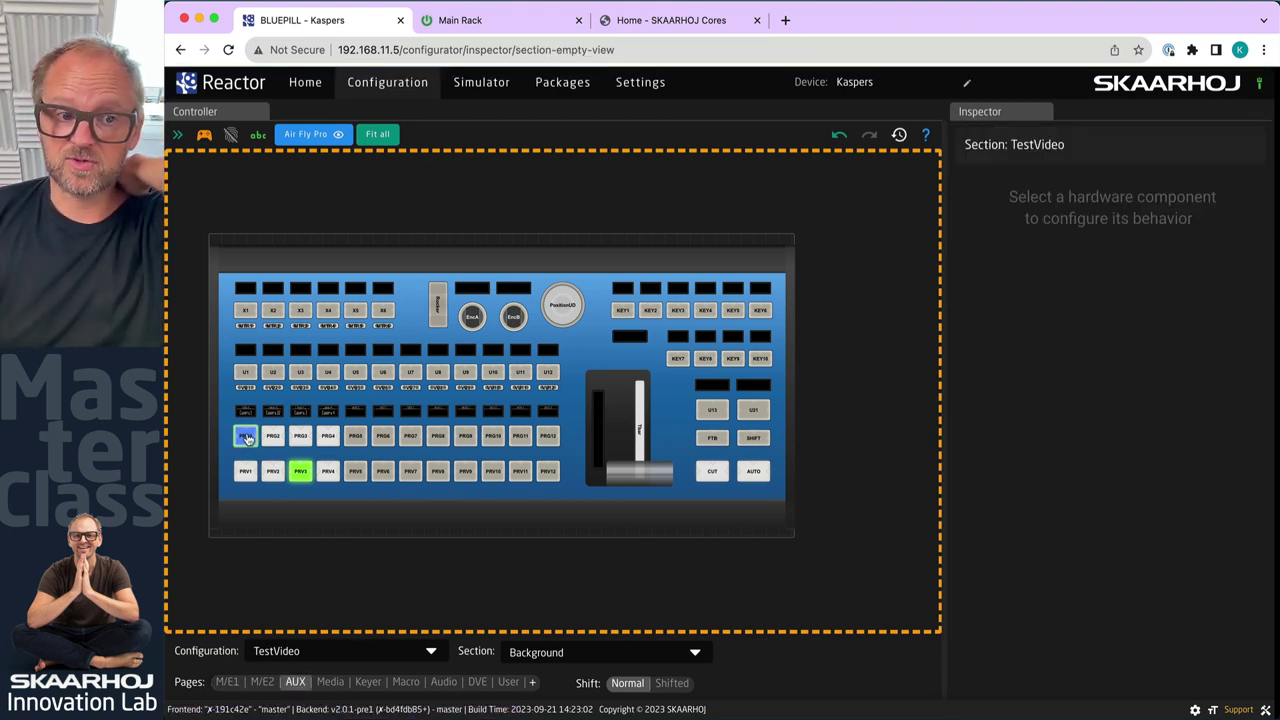
pyautogui.scroll(5, 248, 444)
pyautogui.scroll(-5, 497, 565)
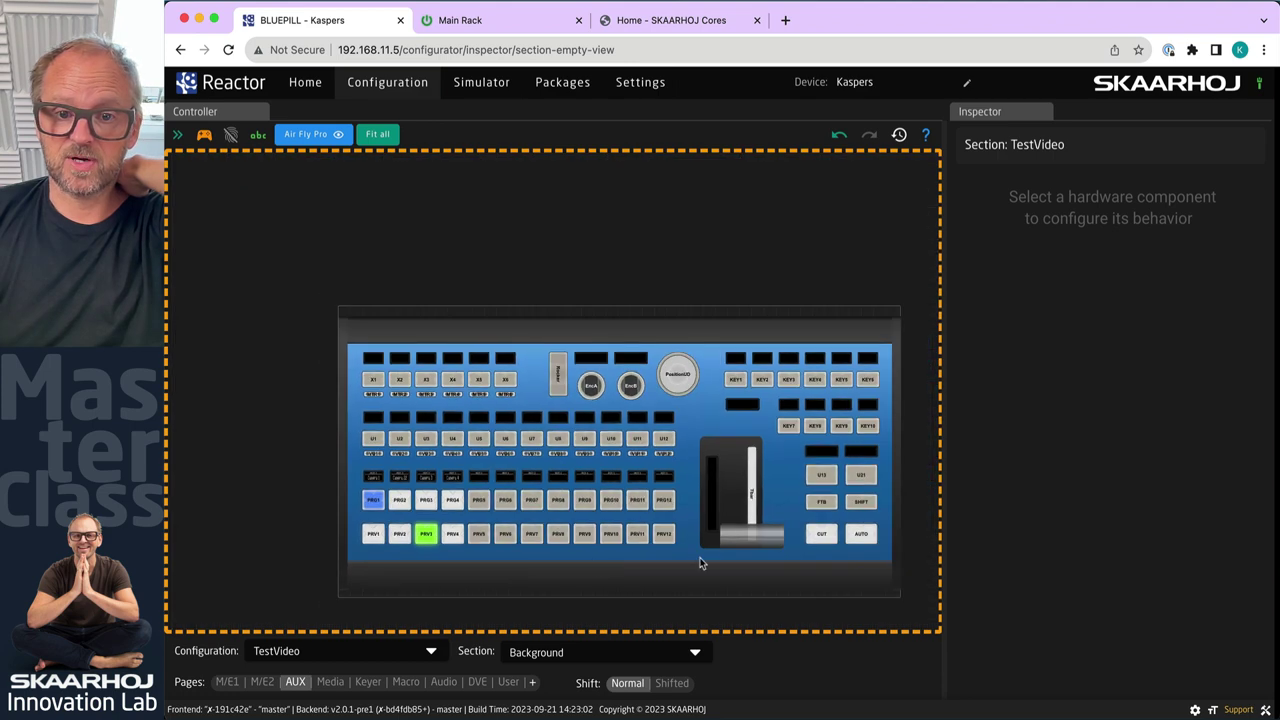
pyautogui.click(821, 538)
pyautogui.click(821, 538)
pyautogui.click(821, 538)
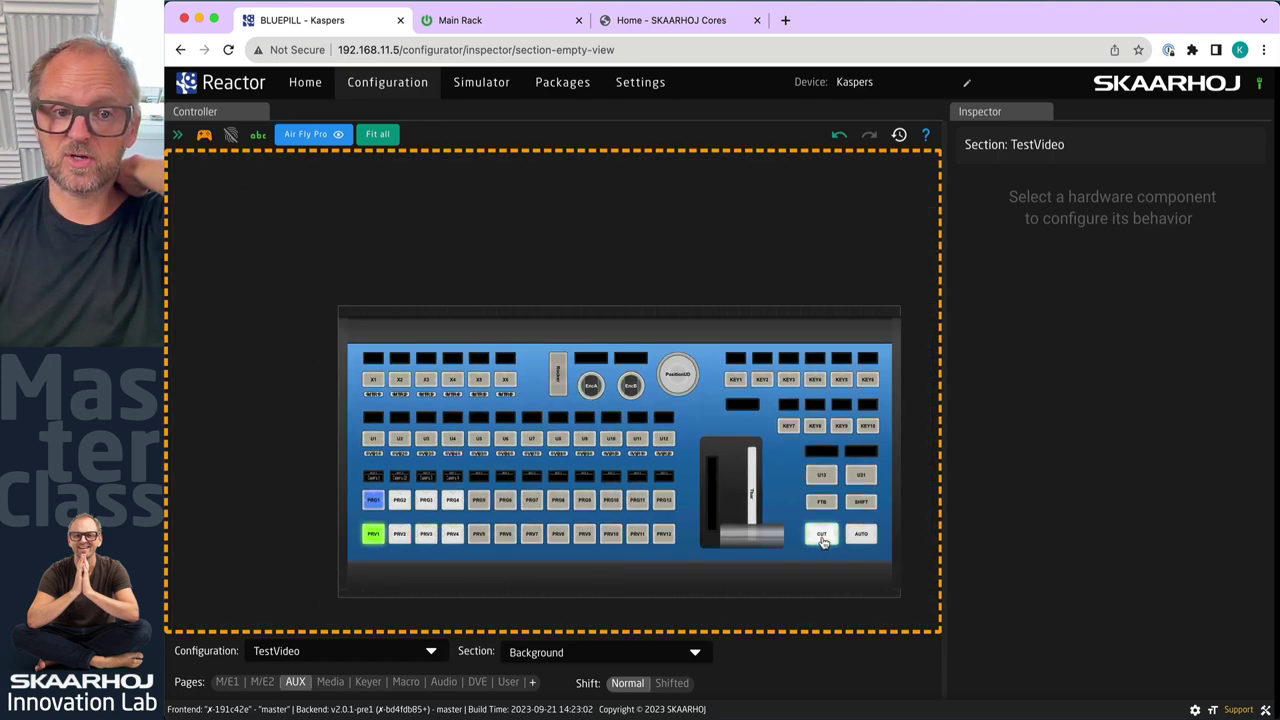
pyautogui.click(821, 538)
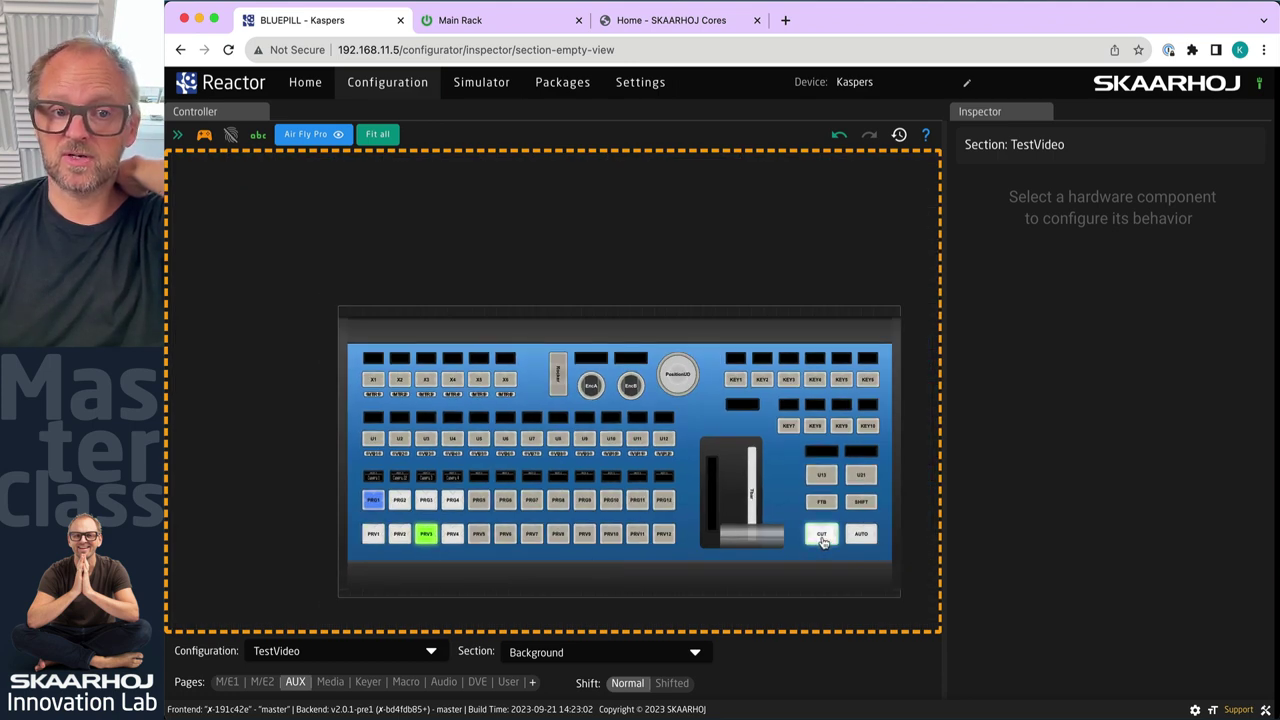
pyautogui.click(262, 682)
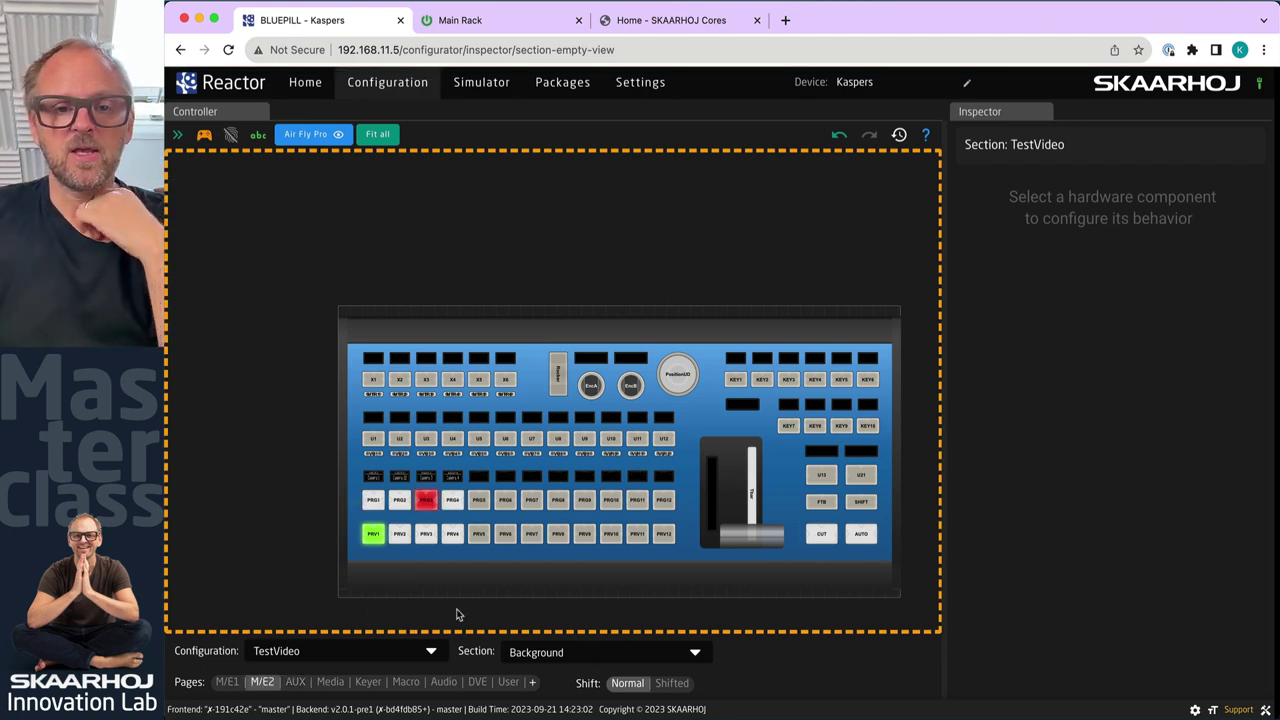
pyautogui.click(204, 134)
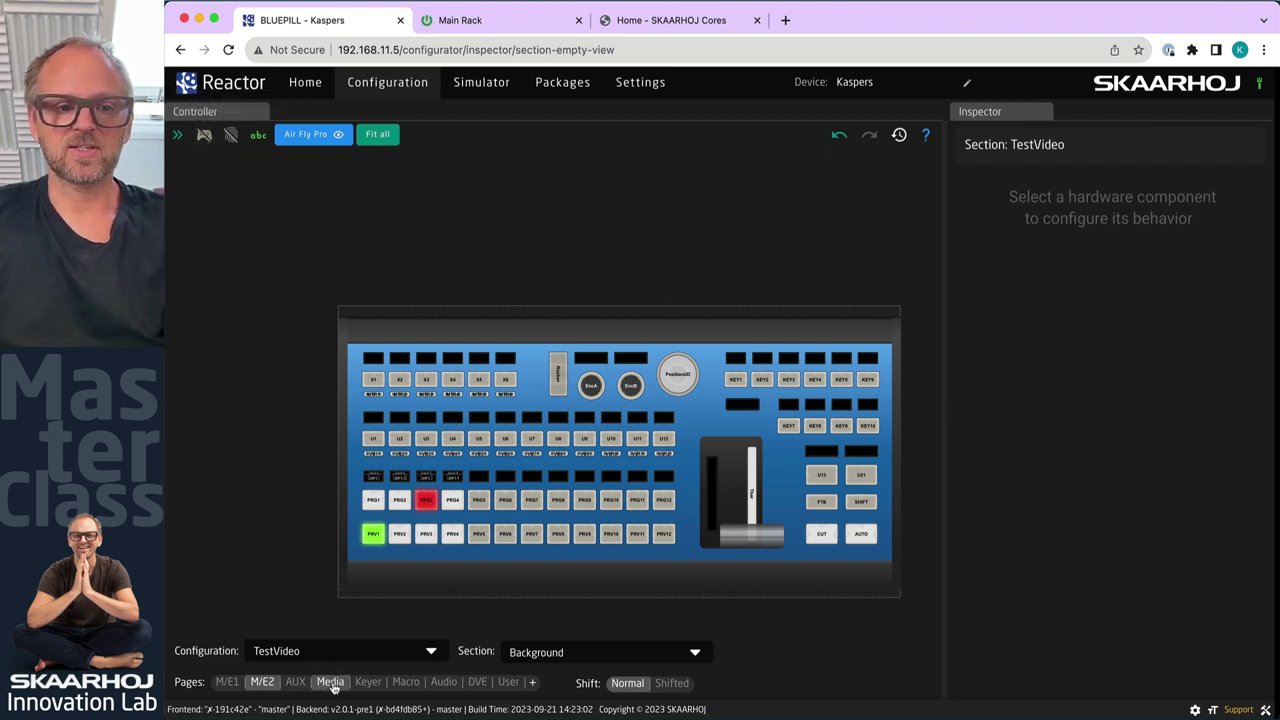
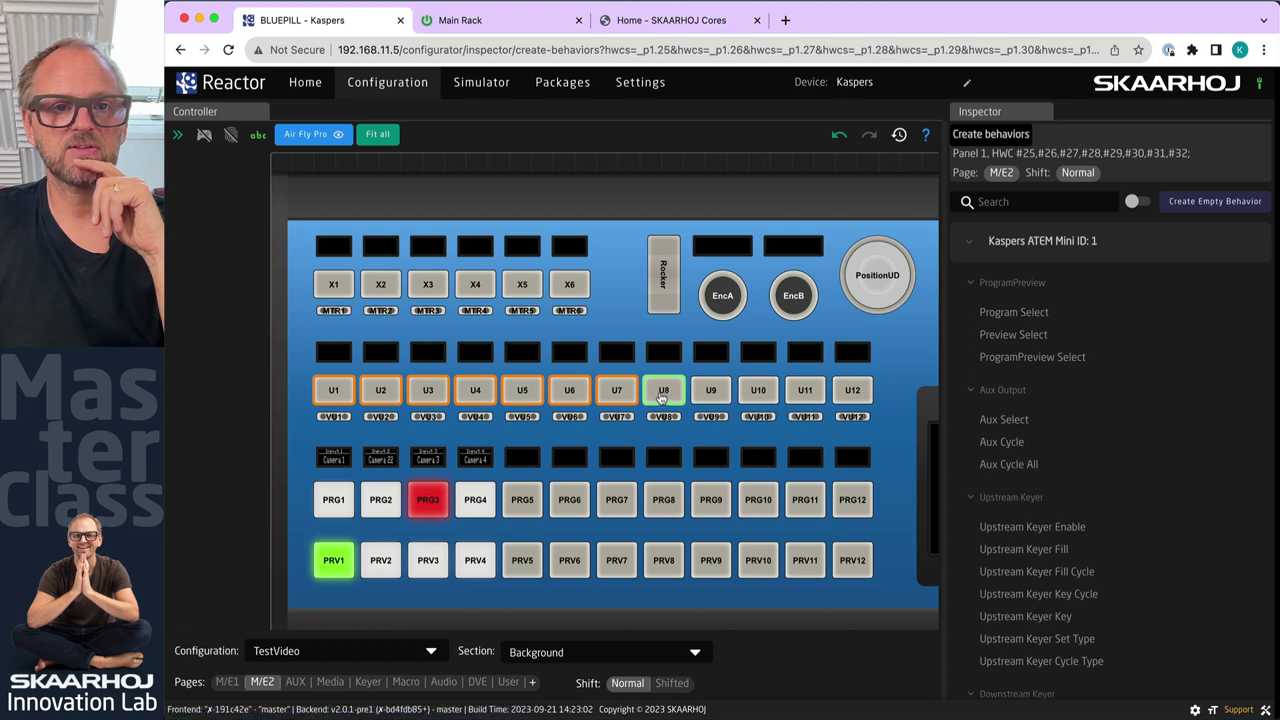
# Check the menu button row in the UniSketch configuration, then assign Reactor's Go to Page behavior to U1–U8 on the M/E2 page
pyautogui.click(709, 25)
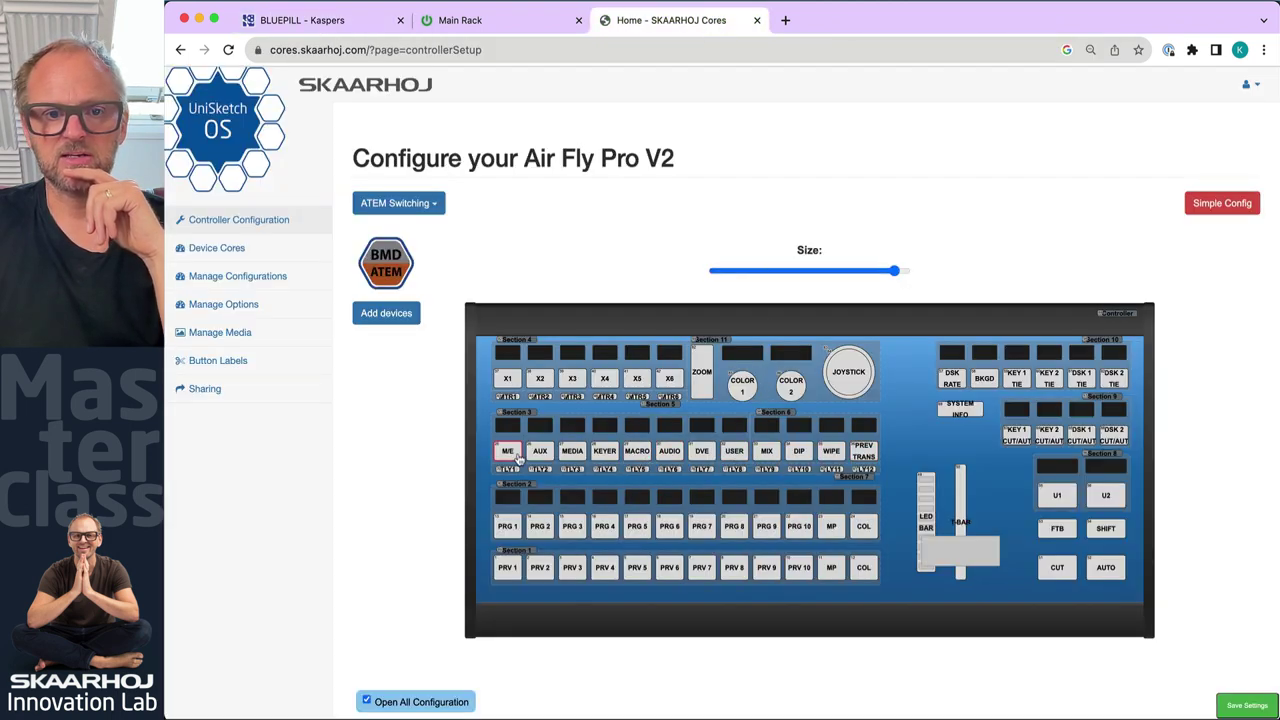
pyautogui.click(335, 21)
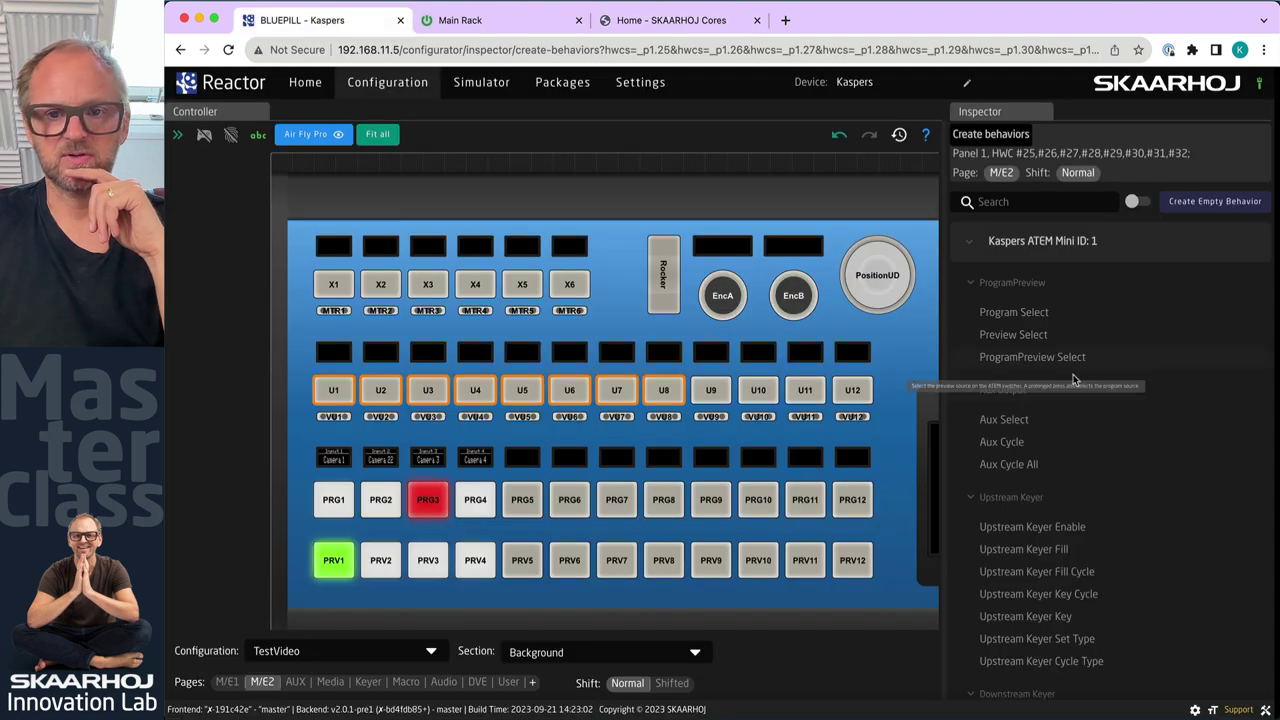
pyautogui.click(972, 245)
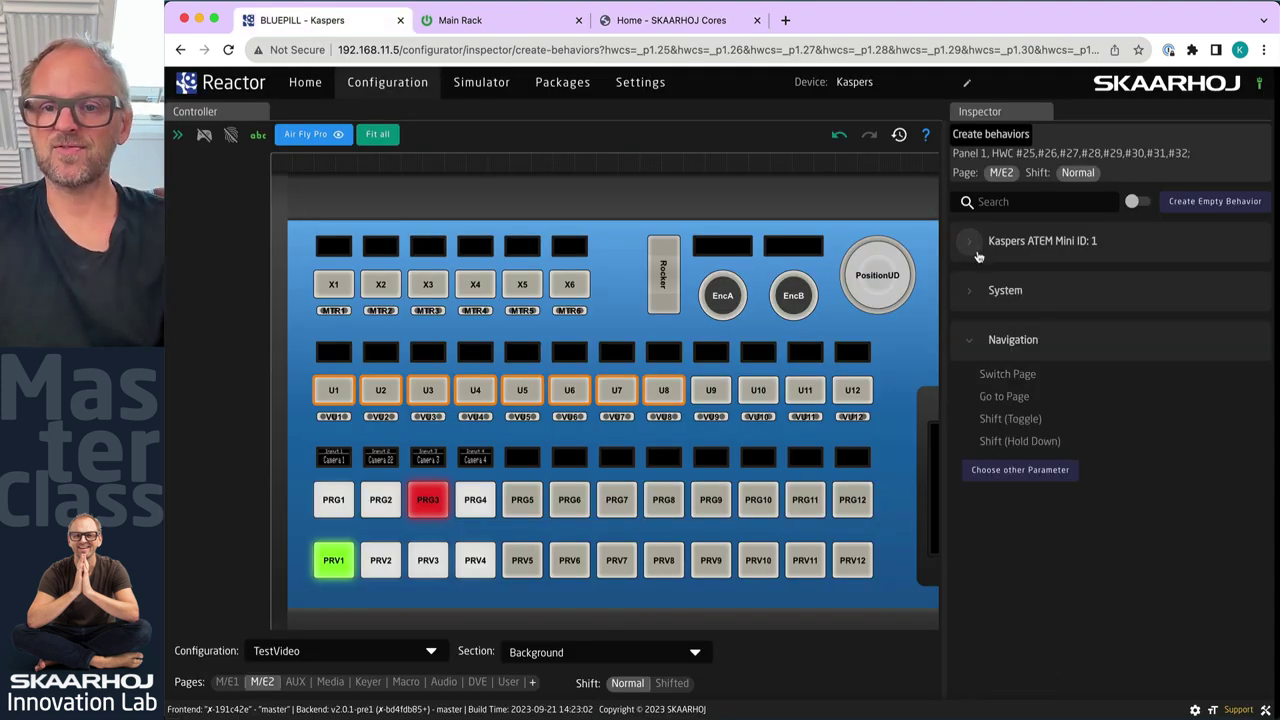
pyautogui.click(1003, 397)
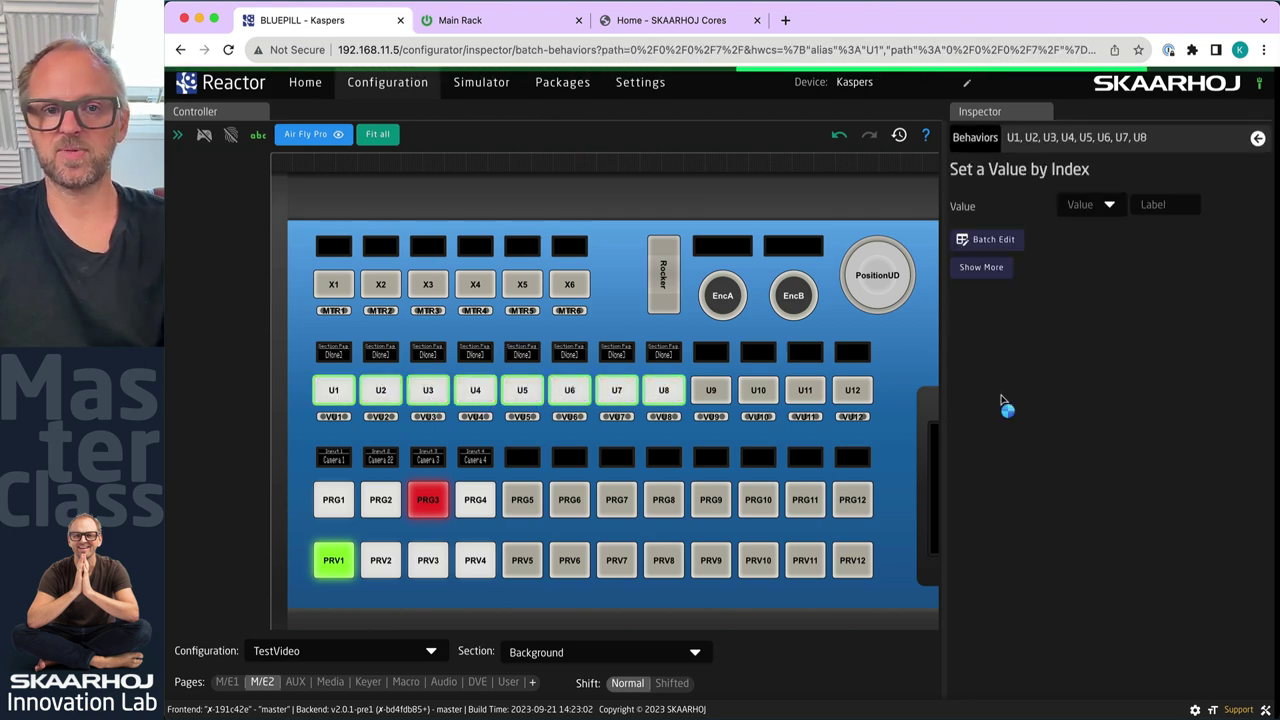
# Set the target page of the U1–U8 behaviors on the M/E2 page to M/E1 (page1)
pyautogui.scroll(2, 316, 372)
pyautogui.scroll(2, 316, 372)
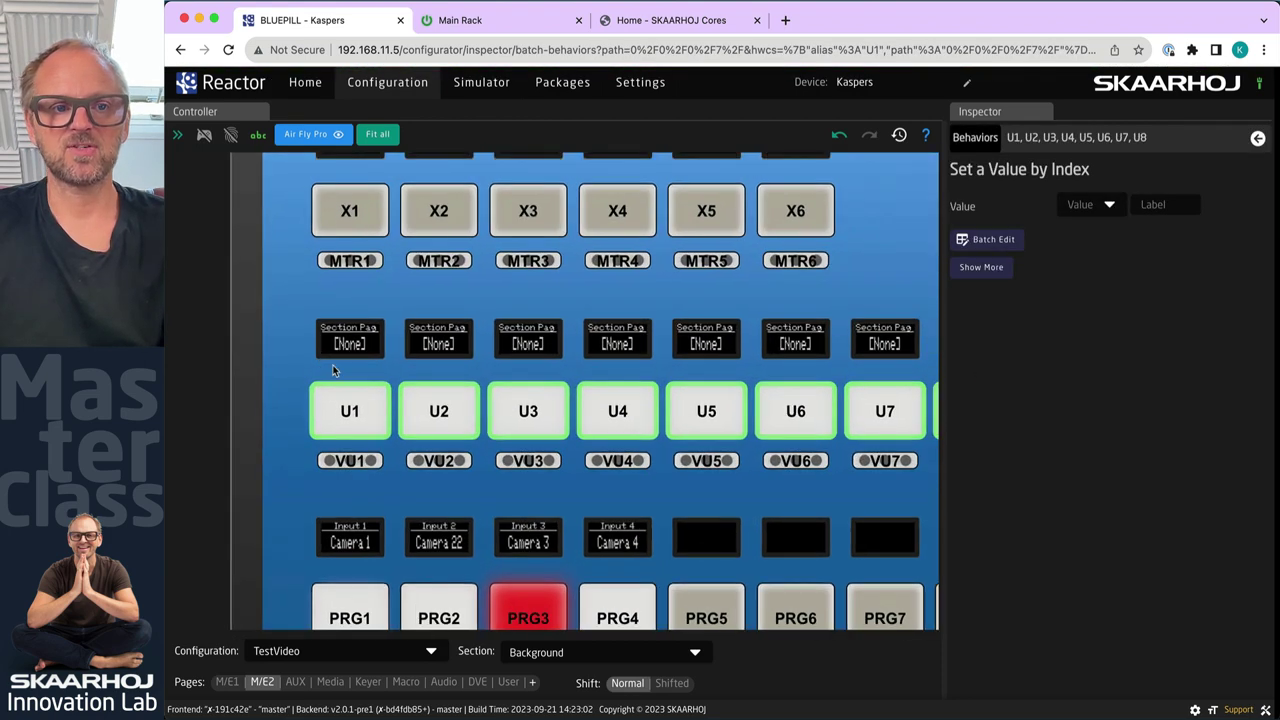
pyautogui.scroll(2, 334, 371)
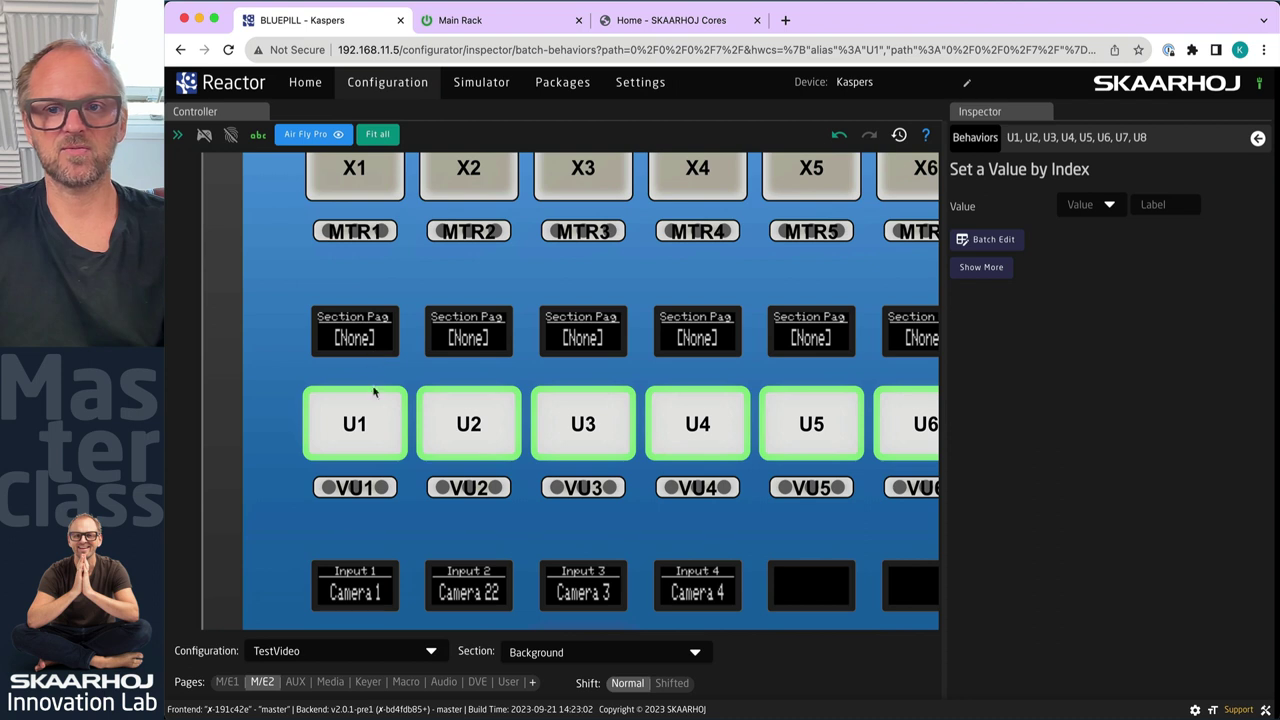
pyautogui.click(1100, 205)
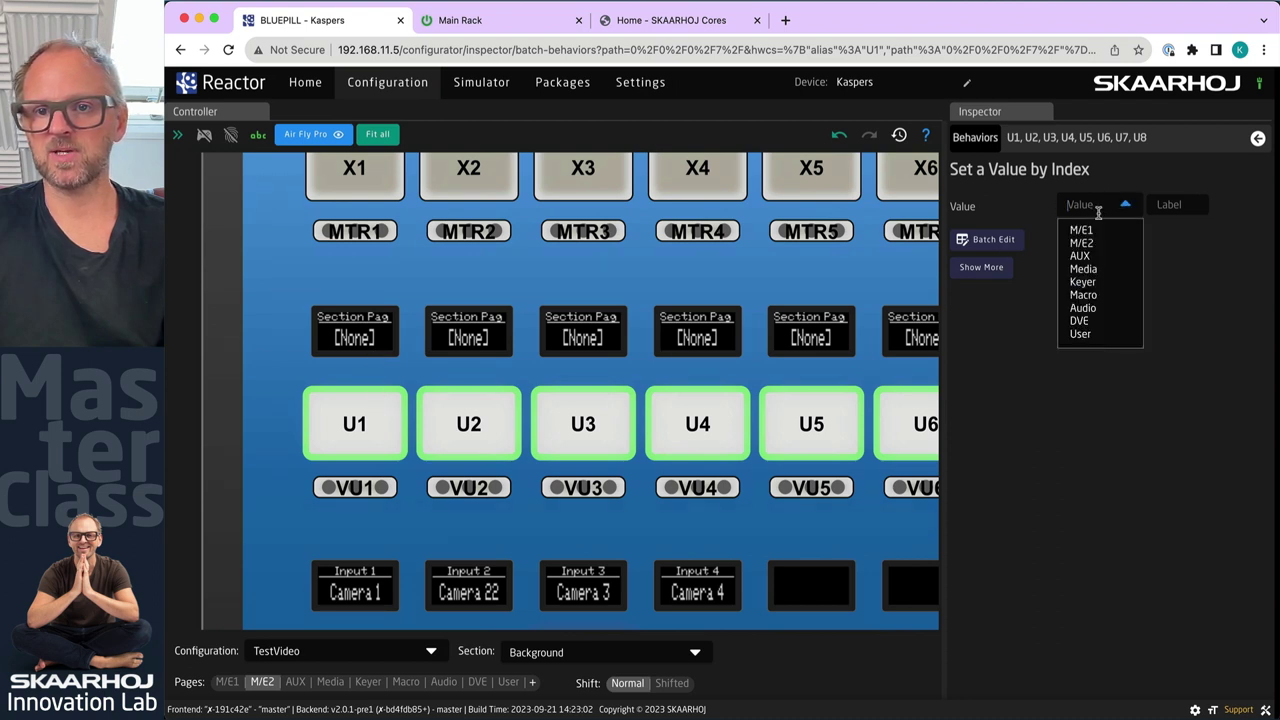
pyautogui.click(1093, 232)
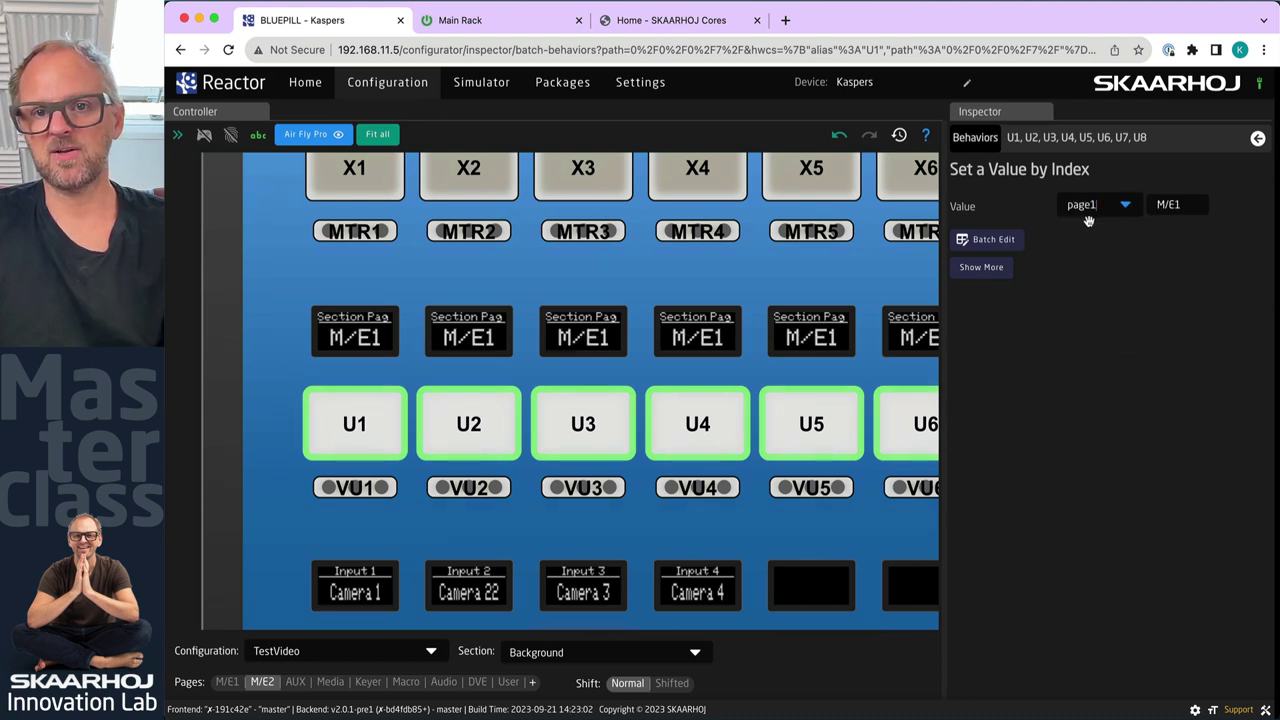
# Test U1's page switch from M/E2 in simulation mode, return to the M/E2 page, and leave simulation mode
pyautogui.click(205, 136)
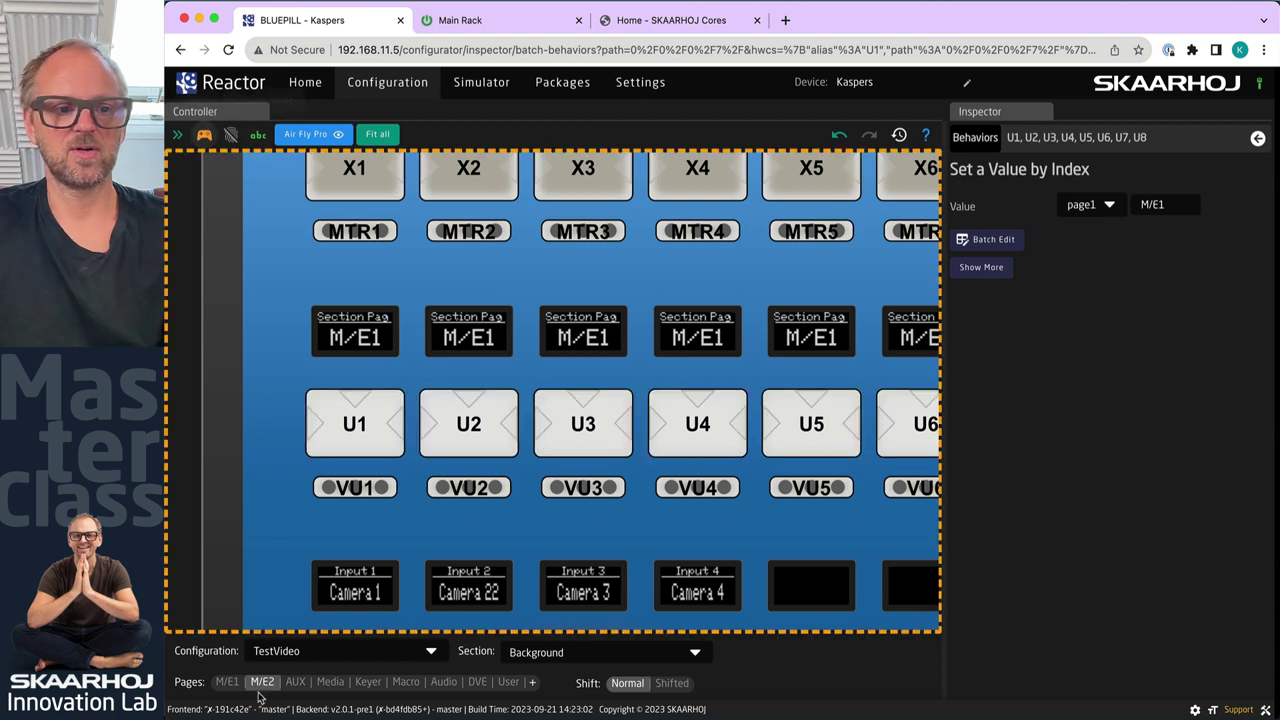
pyautogui.click(368, 444)
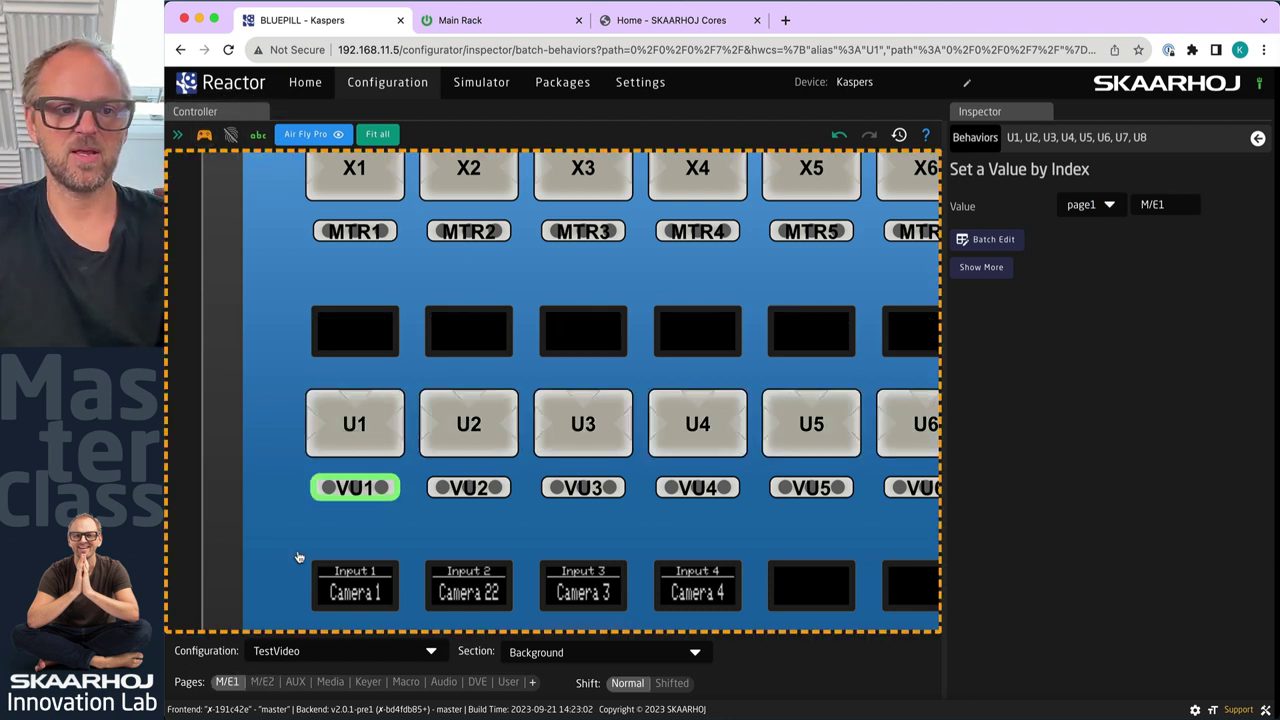
pyautogui.click(262, 682)
pyautogui.scroll(-3, 280, 396)
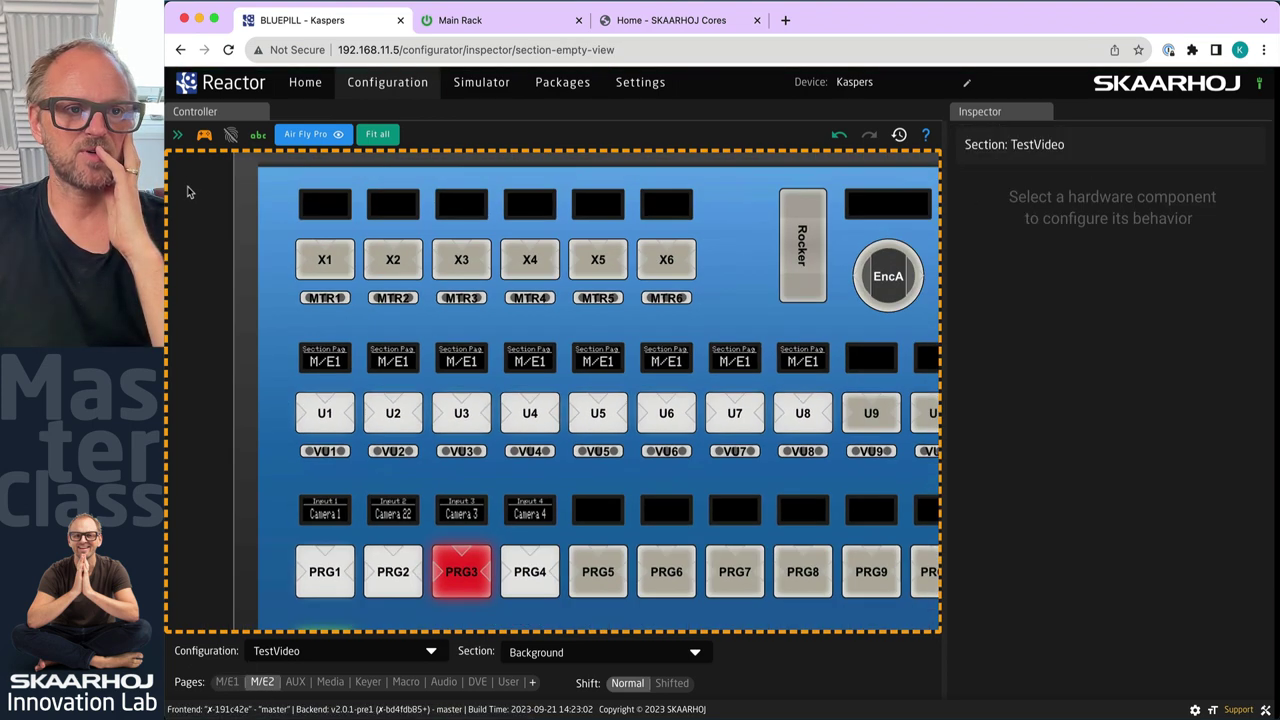
pyautogui.click(204, 134)
pyautogui.scroll(-3, 252, 337)
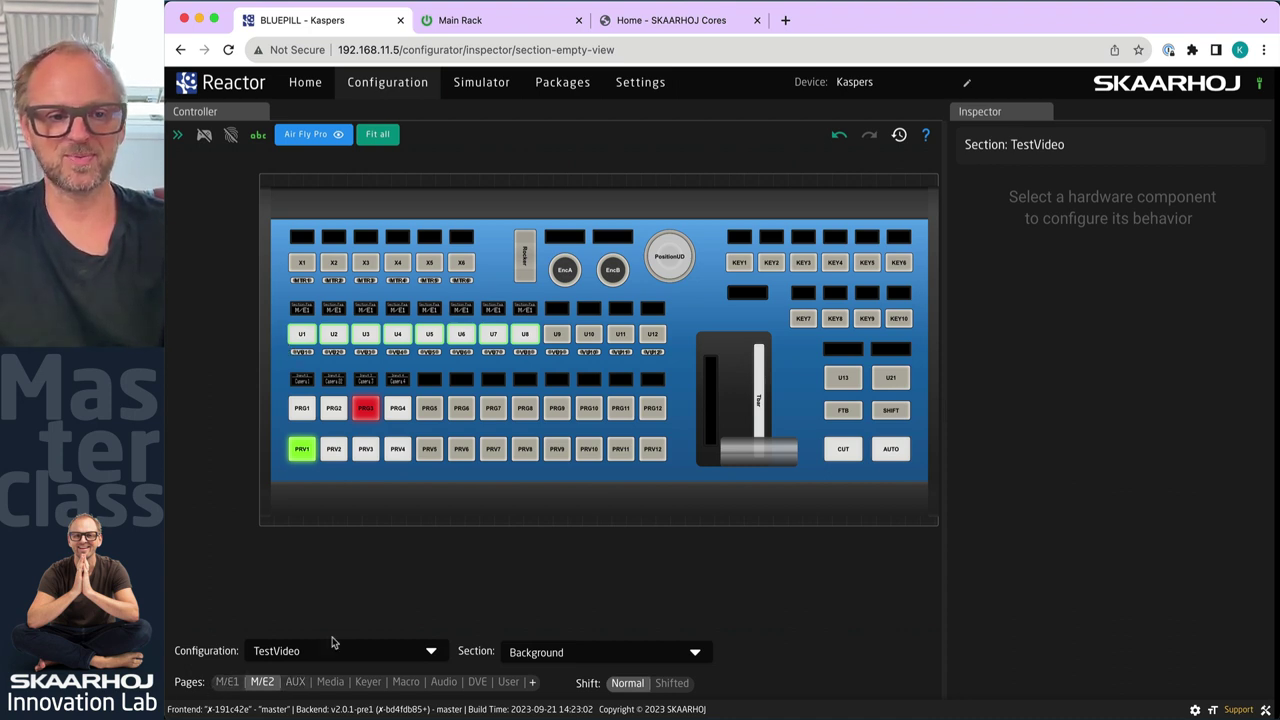
# Compare the U1–U8 buttons across the AUX, Media, Keyer and Macro pages, and return to the M/E2 page
pyautogui.click(295, 682)
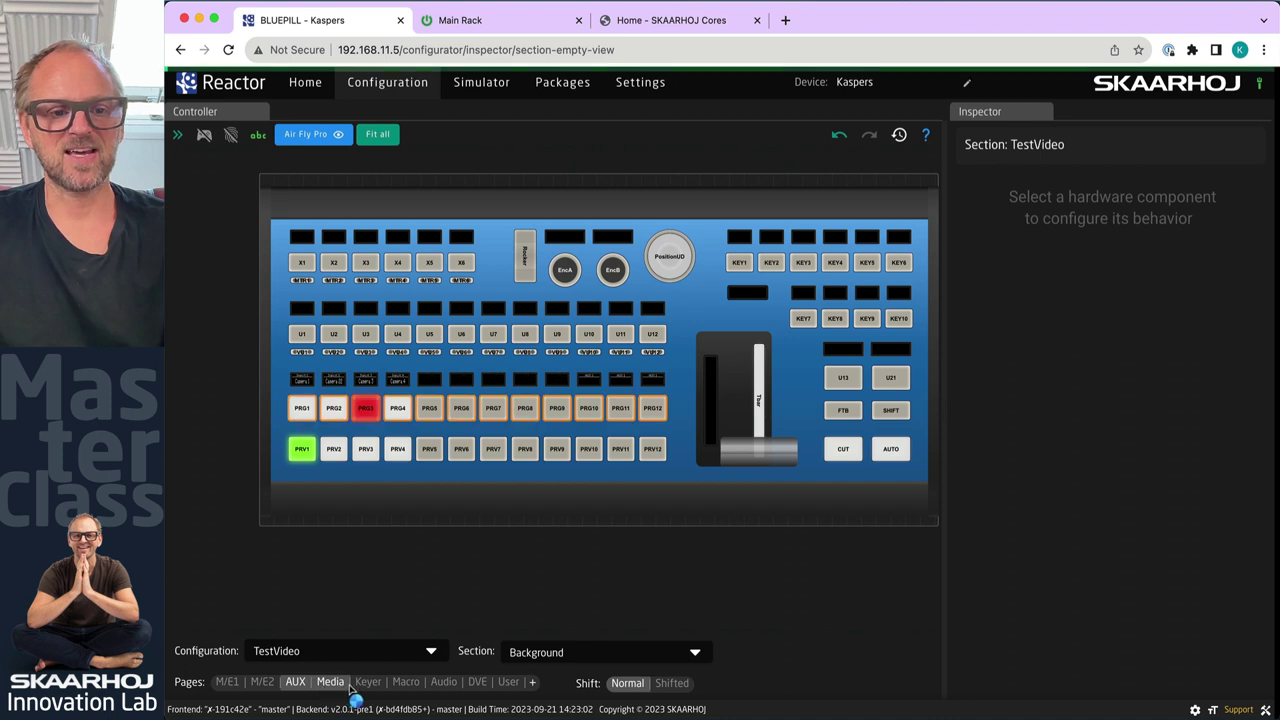
pyautogui.click(330, 682)
pyautogui.click(368, 682)
pyautogui.click(406, 682)
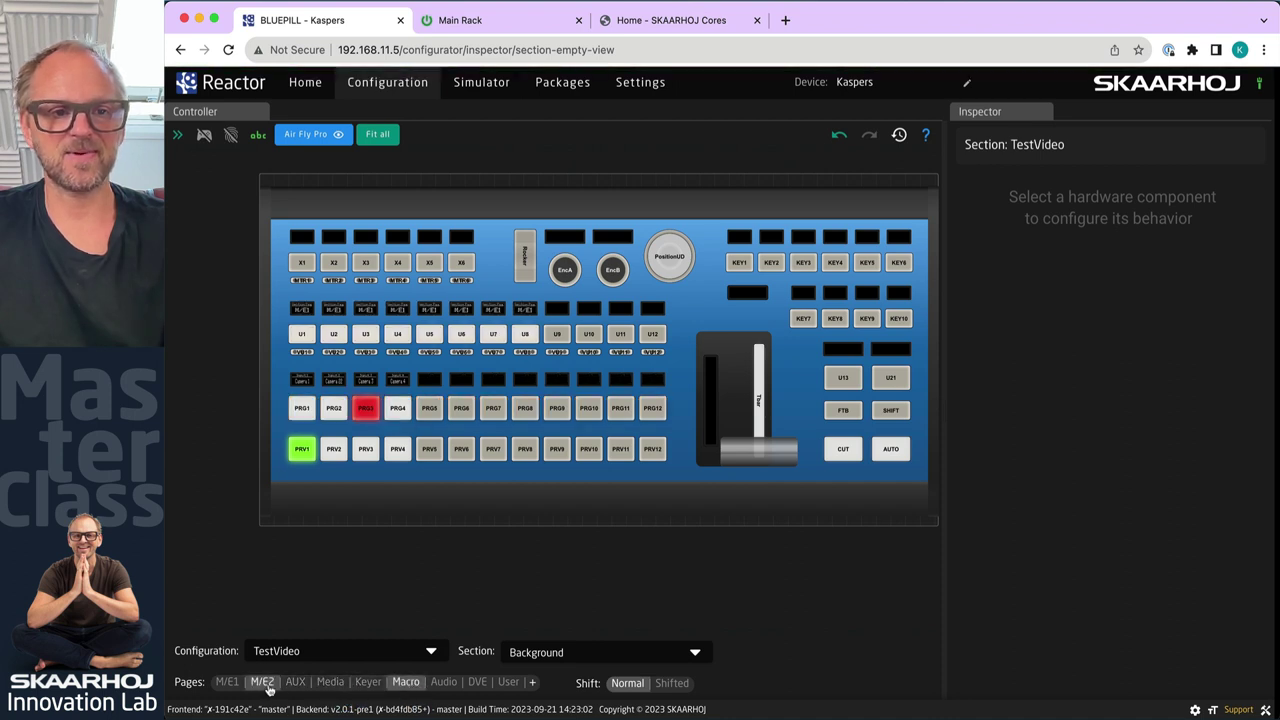
pyautogui.click(264, 684)
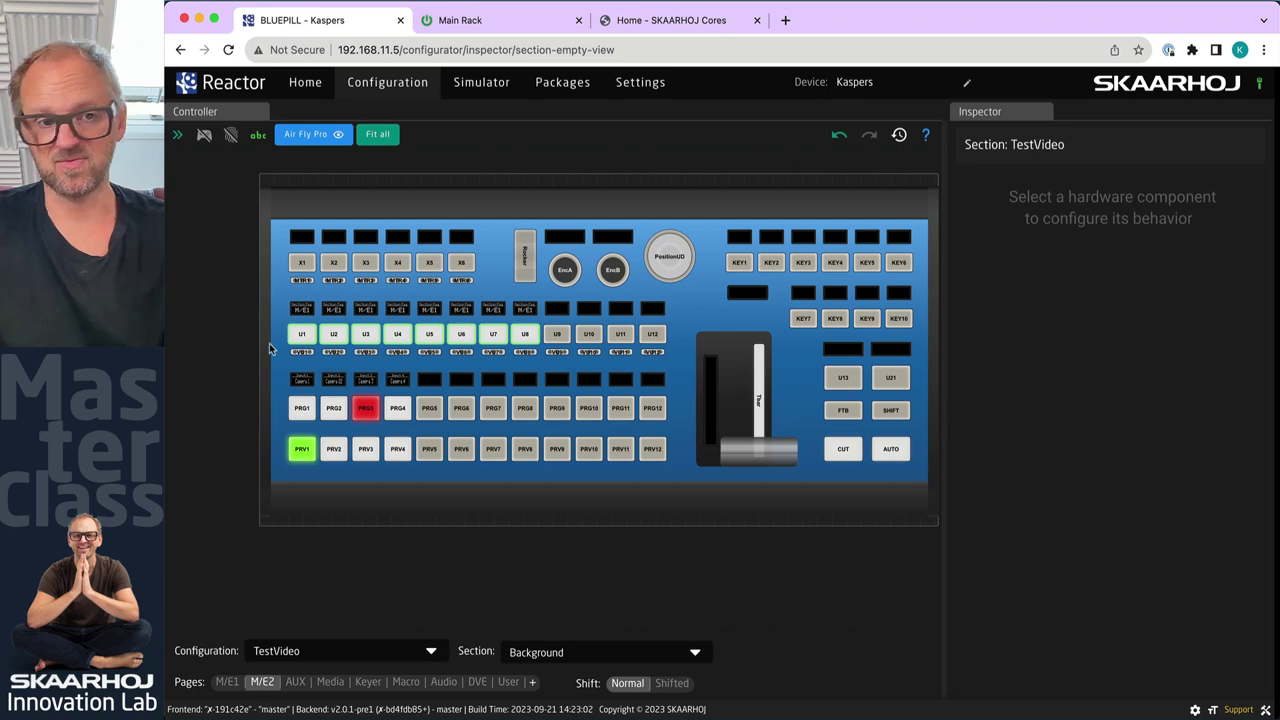
# Delete the Go to Page behaviors from U1–U8 on the M/E2 page
pyautogui.moveTo(277, 331); pyautogui.dragTo(522, 335)
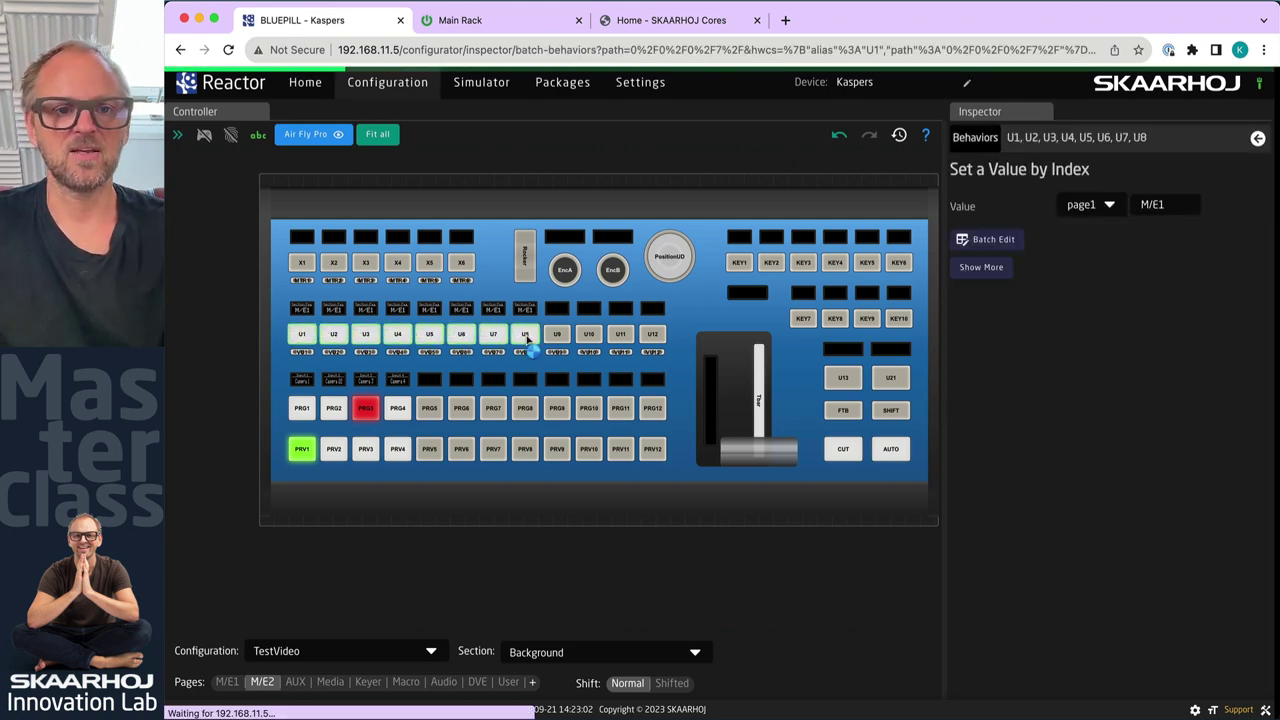
pyautogui.rightClick(526, 340)
pyautogui.click(600, 439)
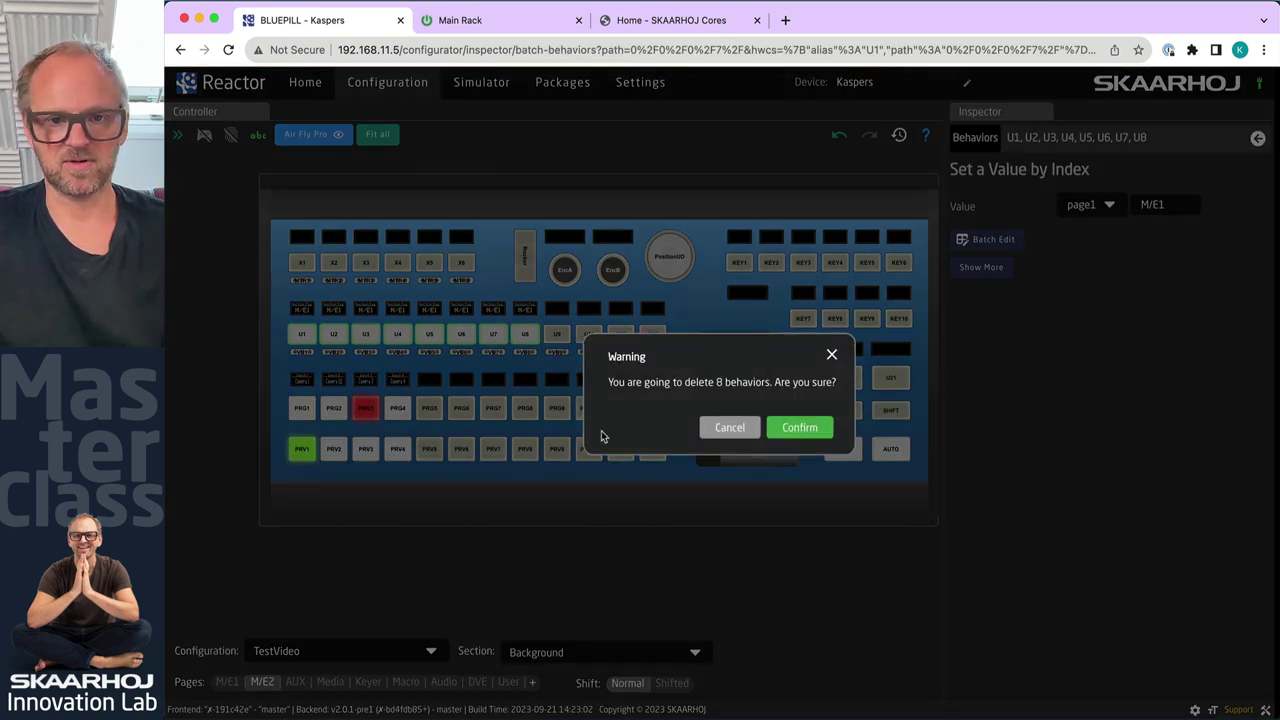
pyautogui.click(801, 428)
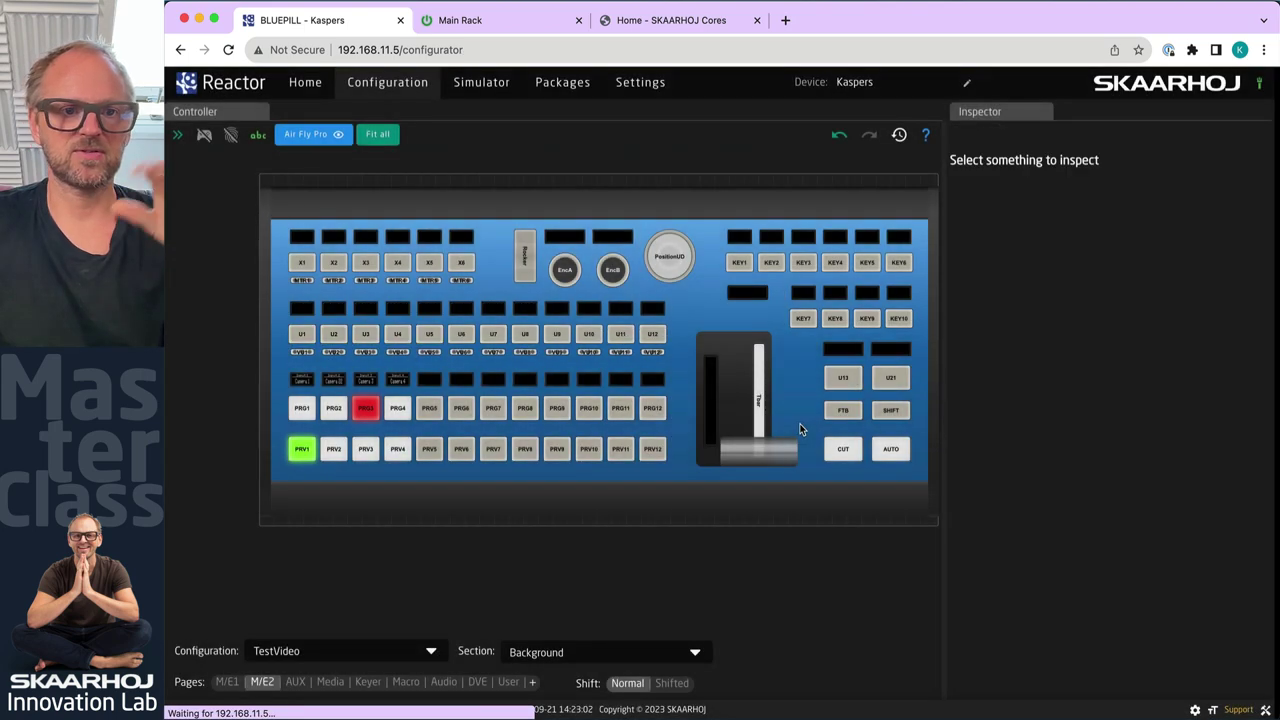
# Assign the Go to Page behavior to U1–U8 on the M/E1 page's Normal level, with M/E1 (page1) as the value
pyautogui.click(227, 682)
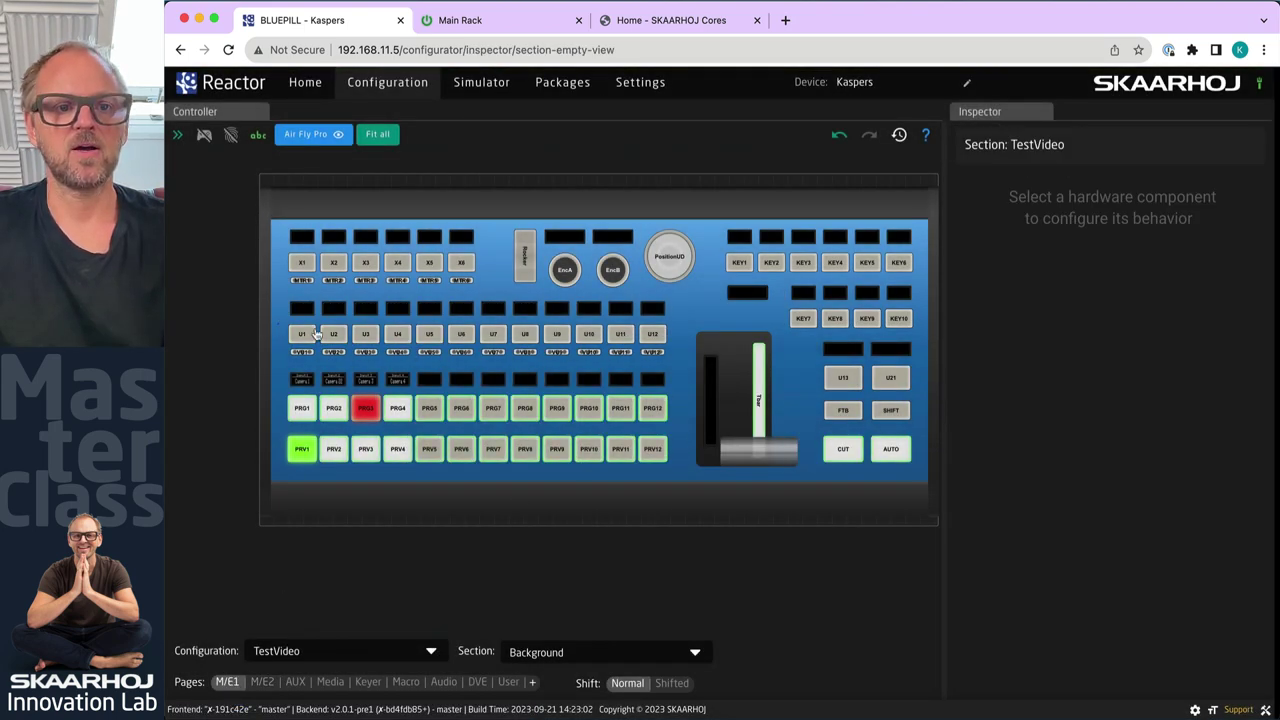
pyautogui.moveTo(316, 334); pyautogui.dragTo(521, 333)
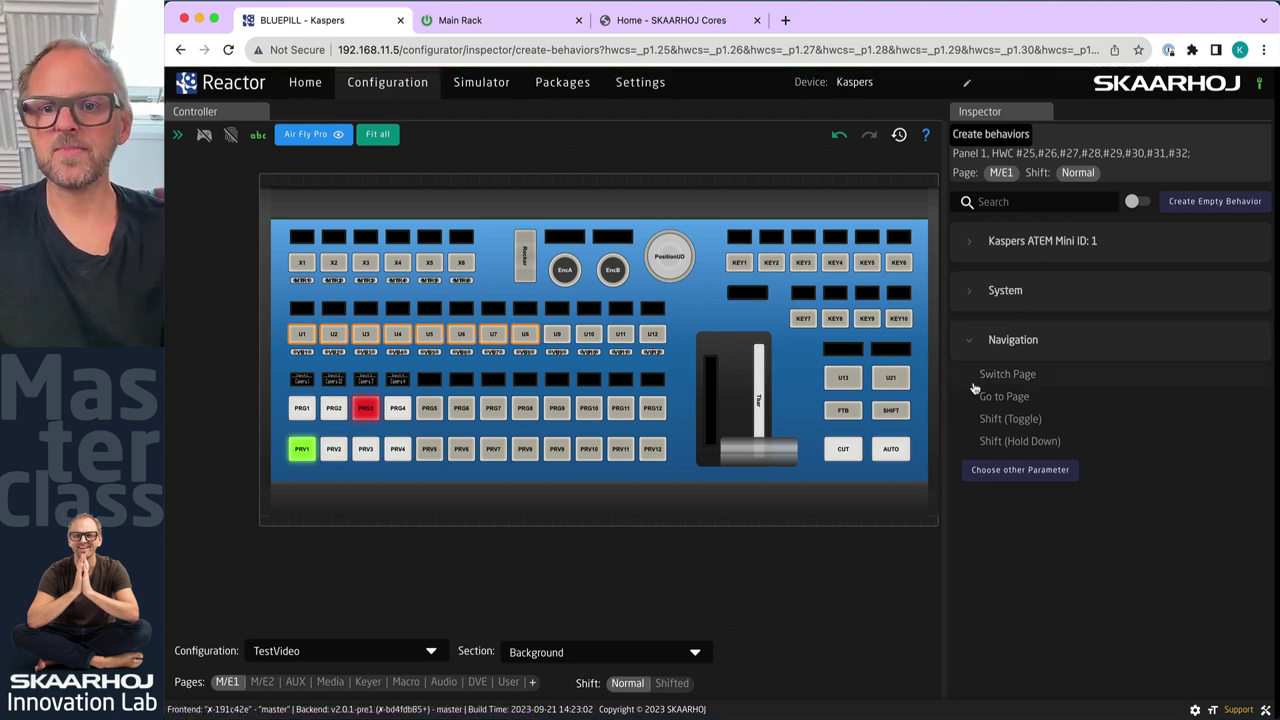
pyautogui.click(1011, 397)
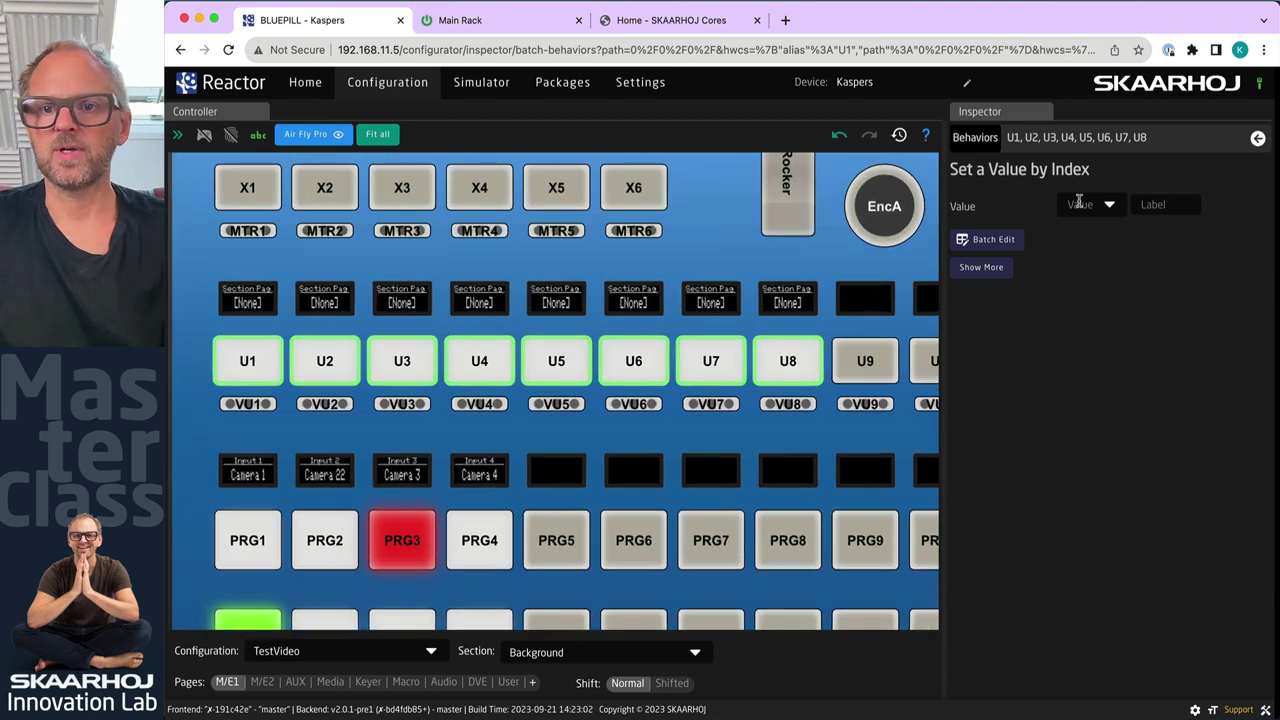
pyautogui.click(1081, 204)
pyautogui.click(1080, 229)
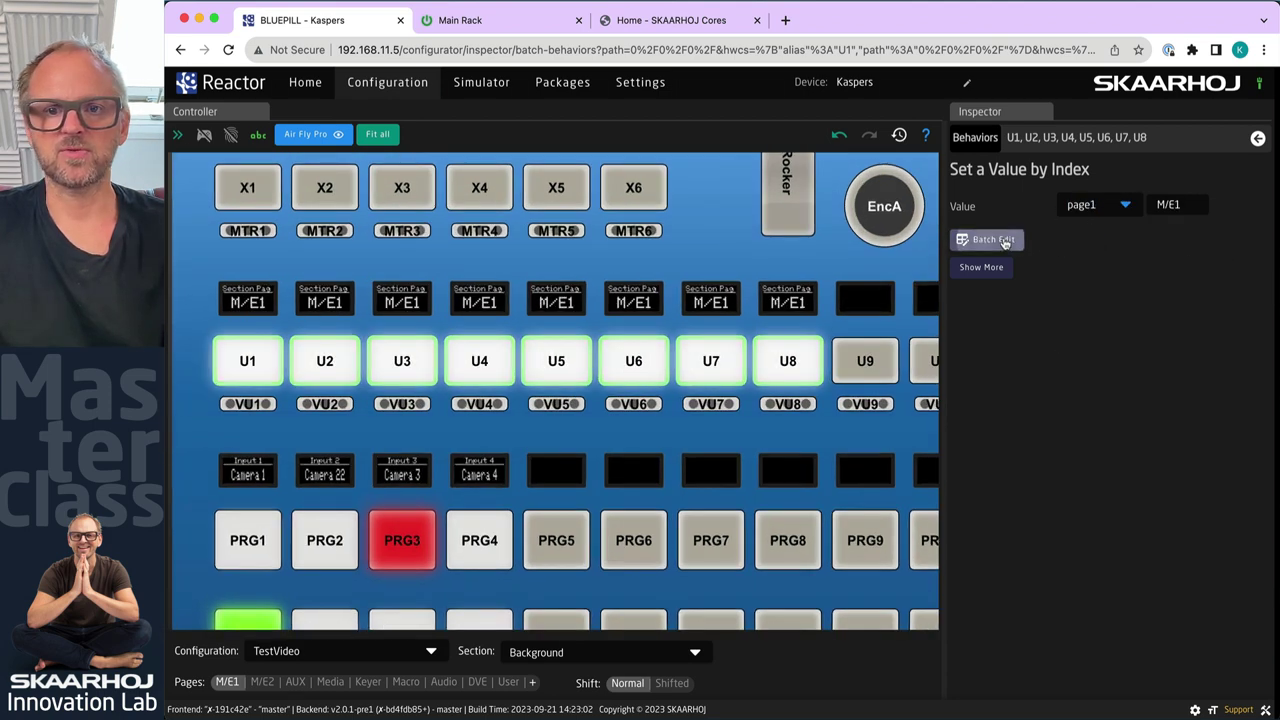
# Batch edit the U1–U8 behaviors so their match values increment from page1 to page8
pyautogui.click(990, 240)
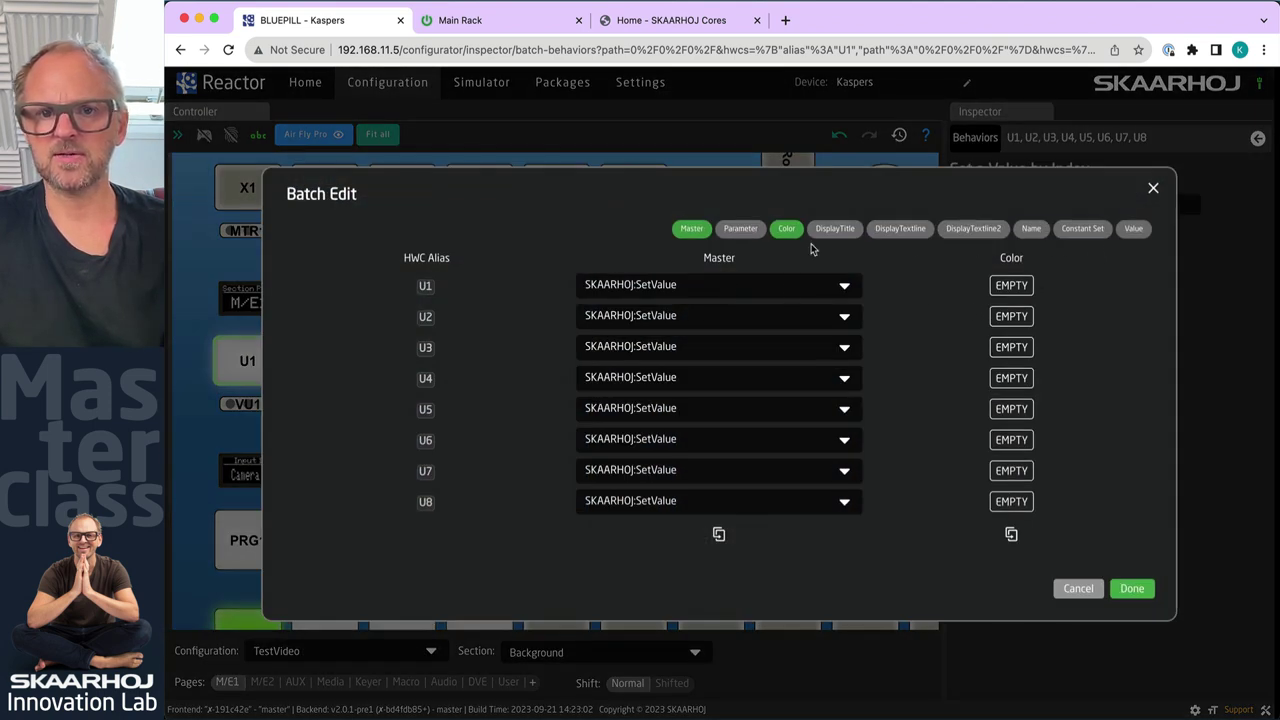
pyautogui.click(1140, 230)
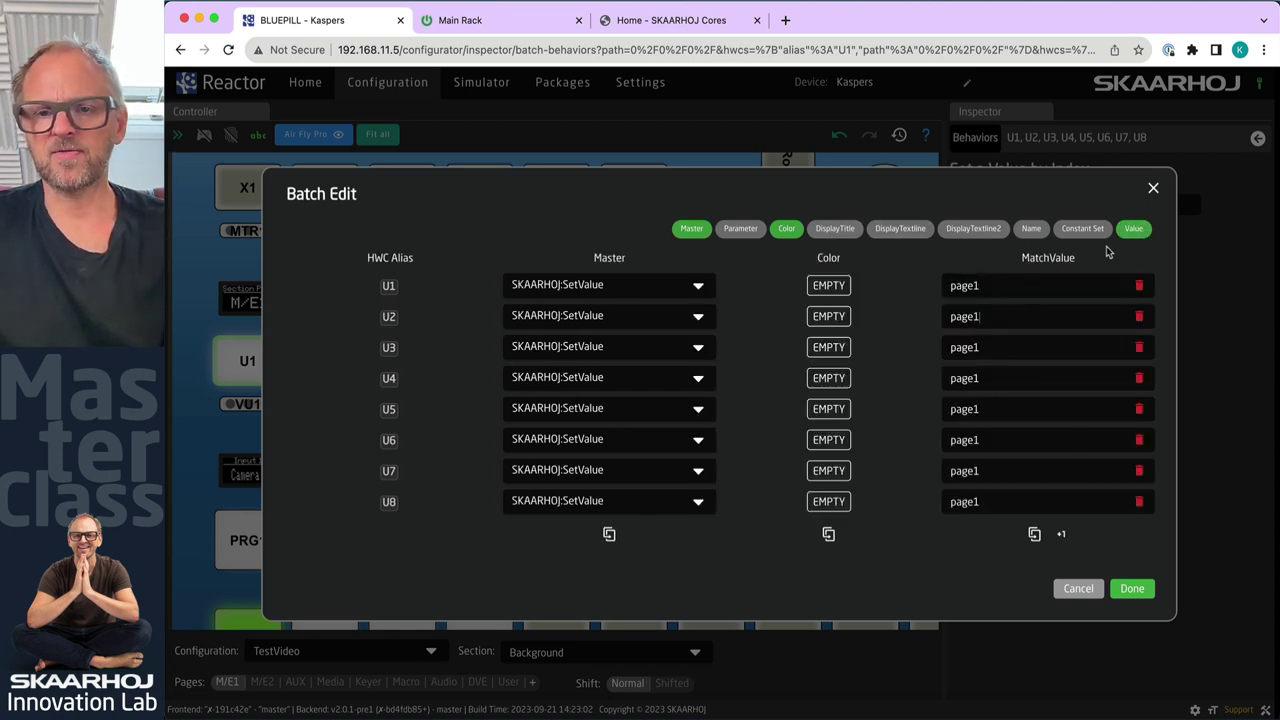
pyautogui.click(1062, 536)
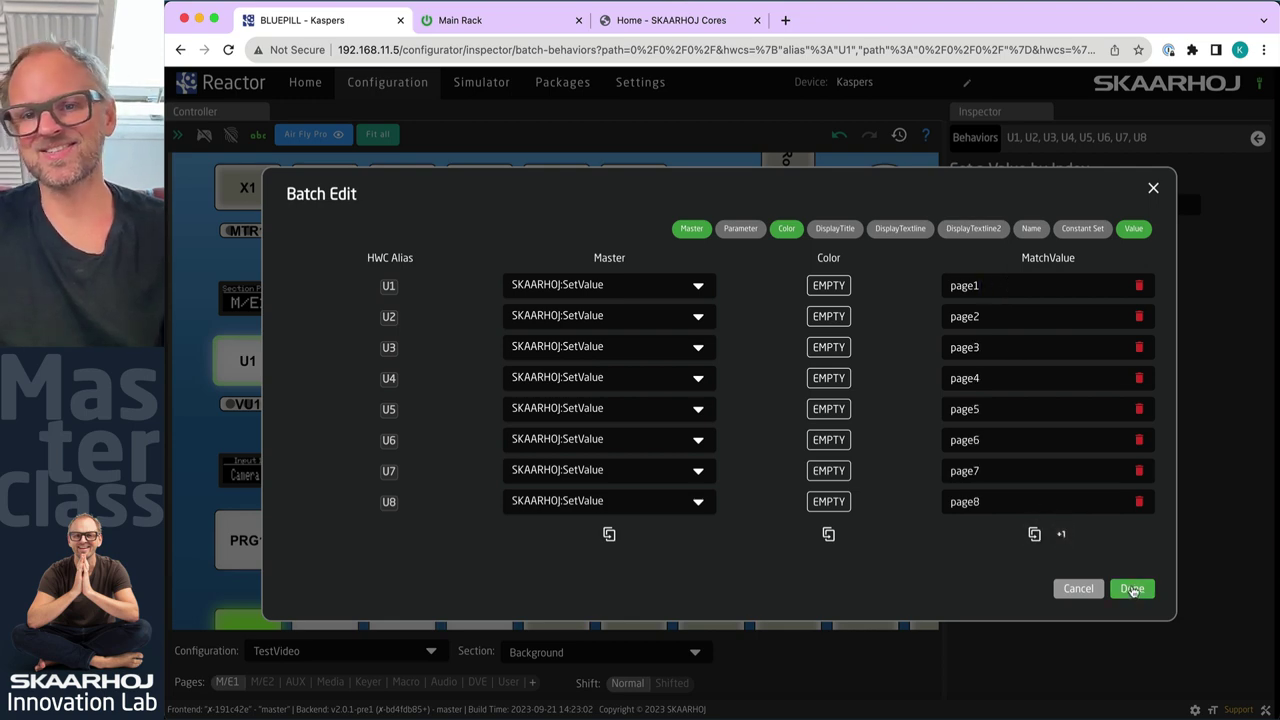
pyautogui.click(1132, 590)
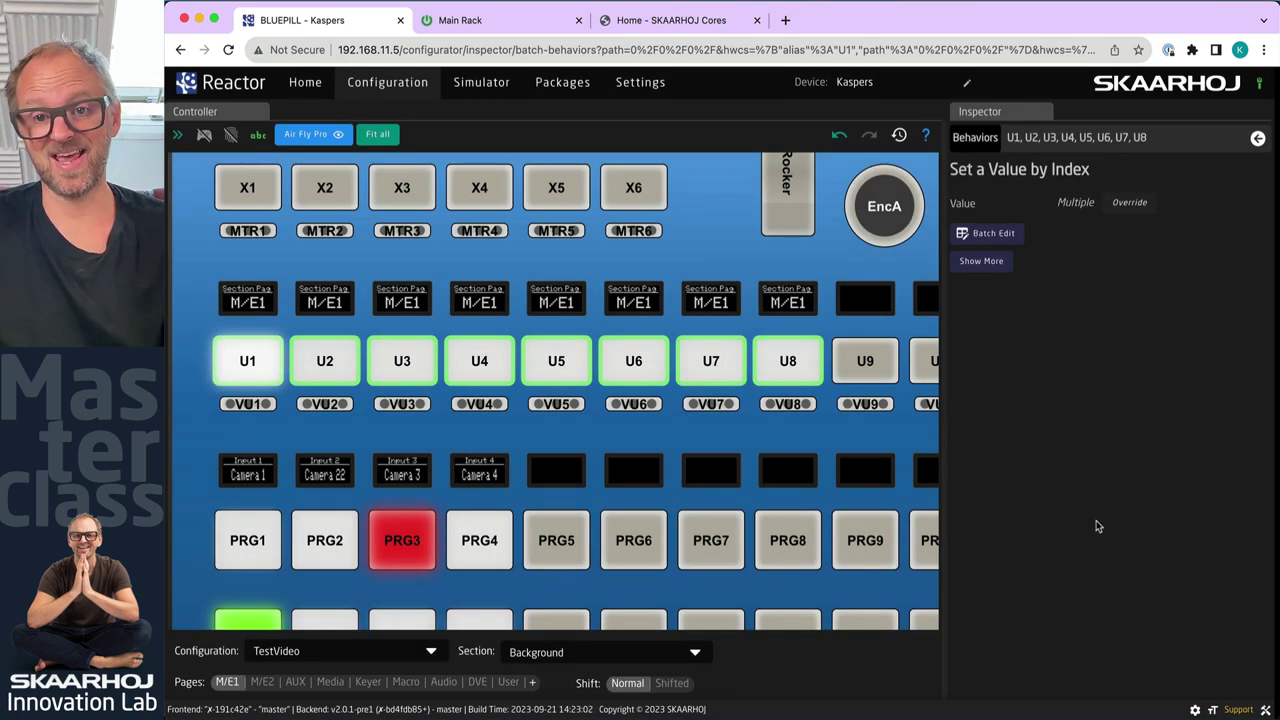
# Inspect the page values assigned to U1, U2 and U3 on the M/E1 page
pyautogui.click(250, 365)
pyautogui.click(323, 363)
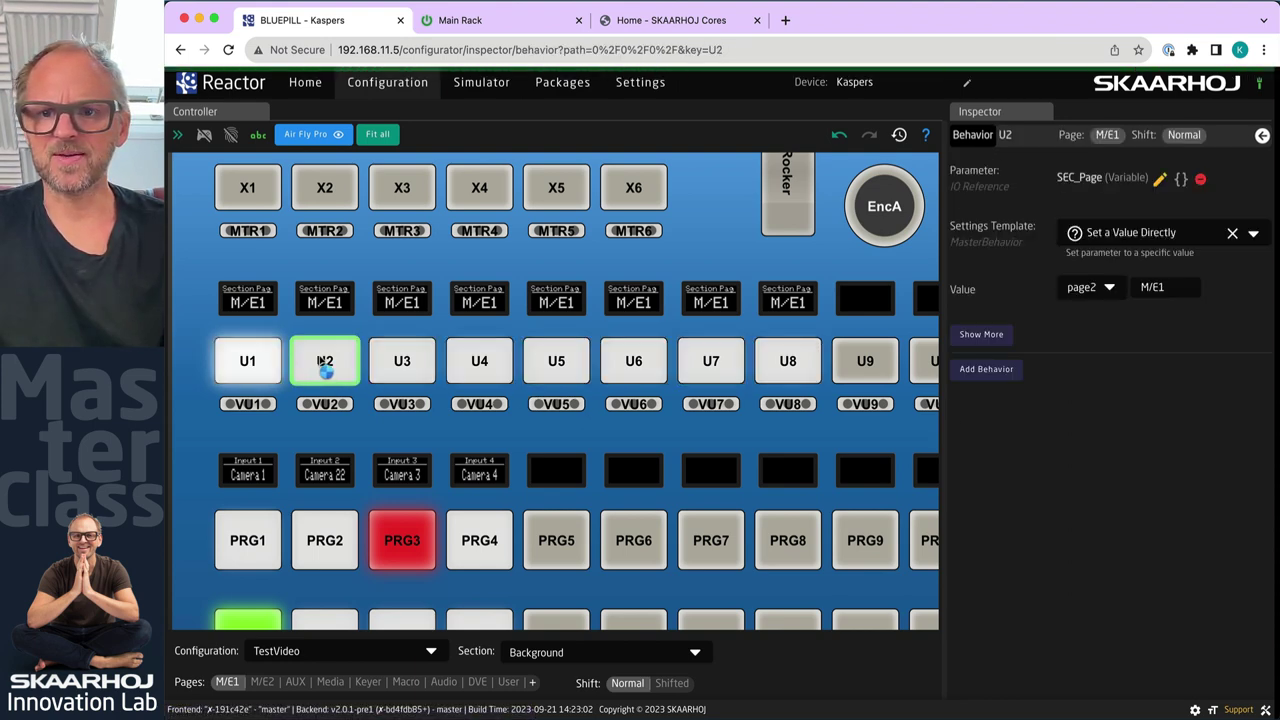
pyautogui.click(397, 362)
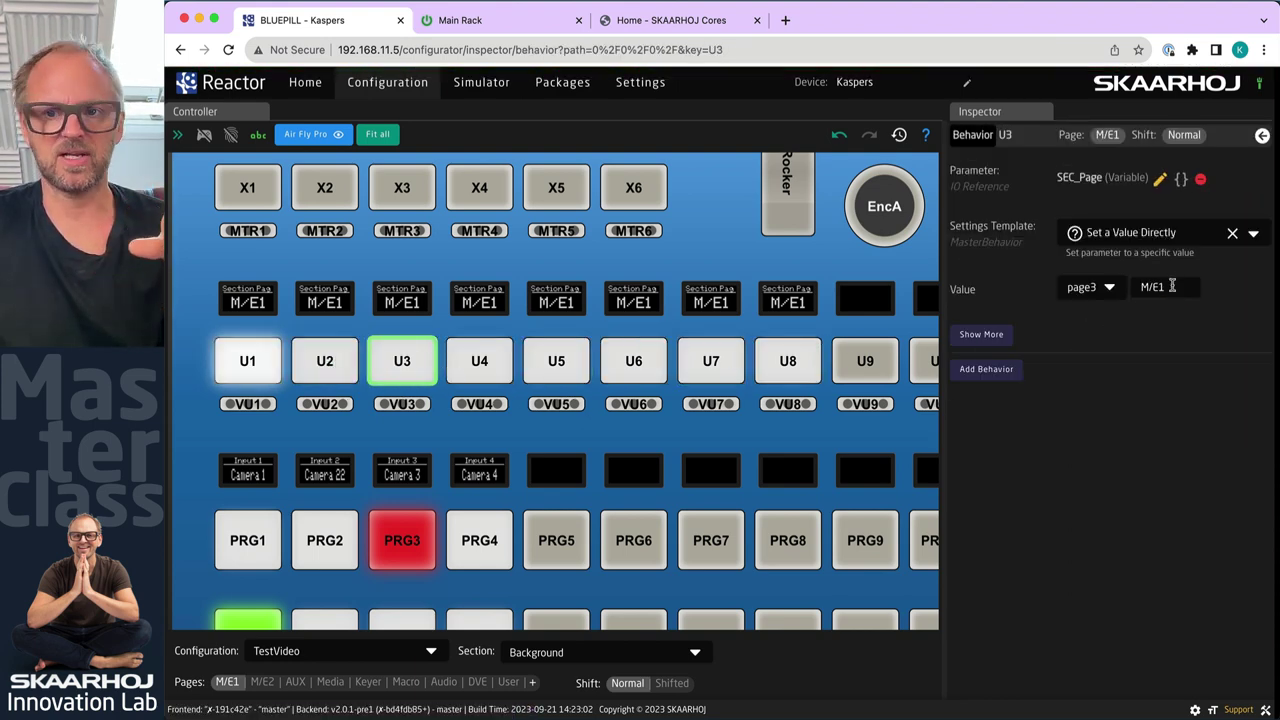
pyautogui.click(312, 372)
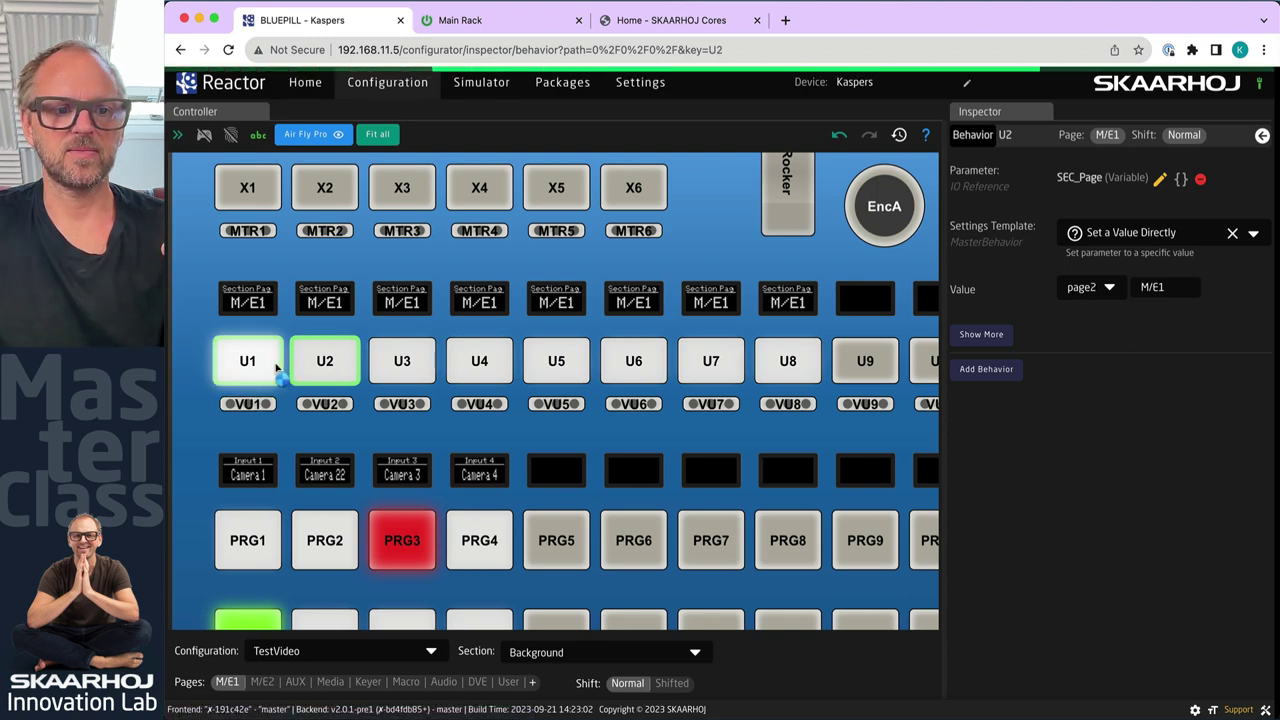
pyautogui.click(239, 371)
# Test the page switching of U2, U3, U4 and U5 in simulation mode, and leave simulation mode
pyautogui.click(204, 134)
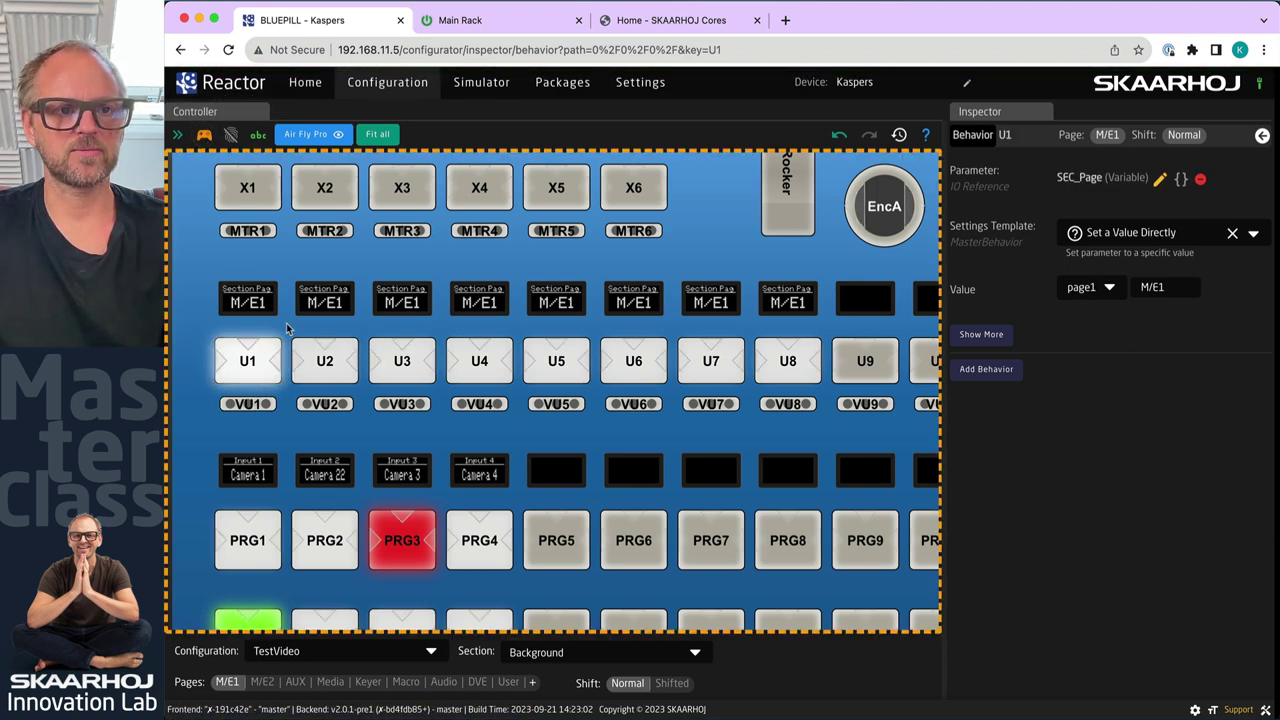
pyautogui.click(323, 365)
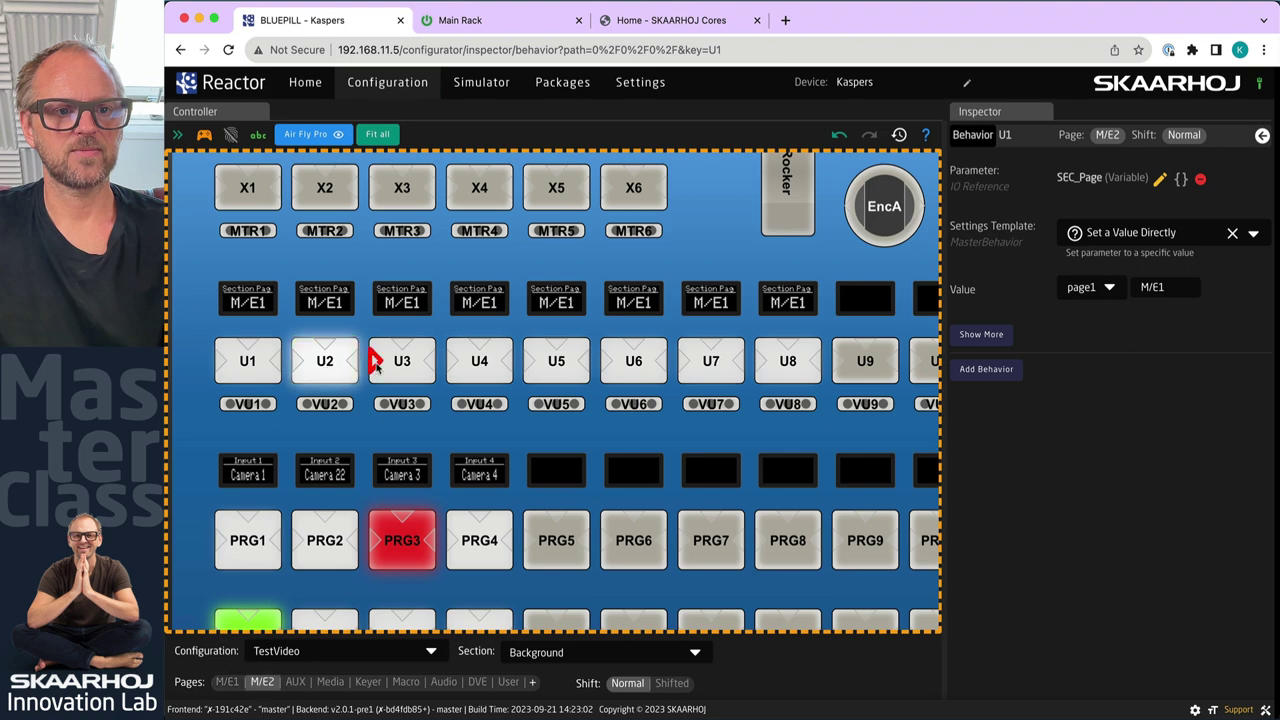
pyautogui.click(408, 370)
pyautogui.click(508, 366)
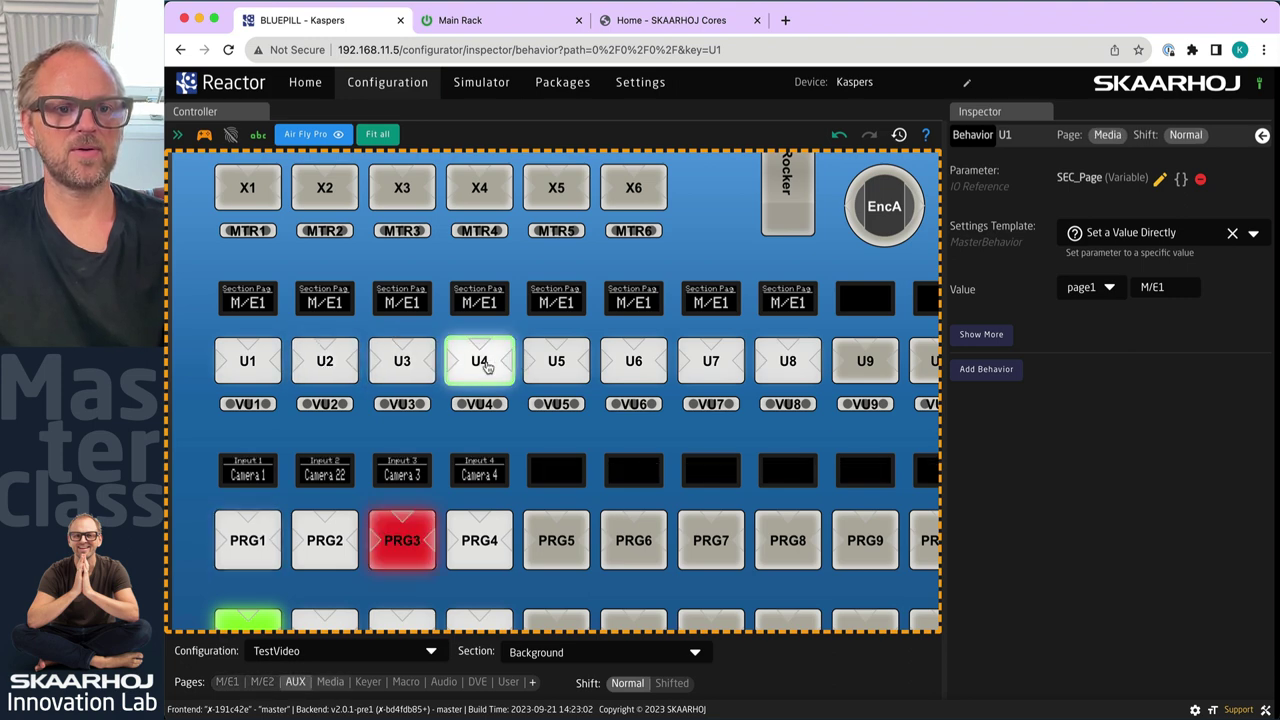
pyautogui.click(555, 362)
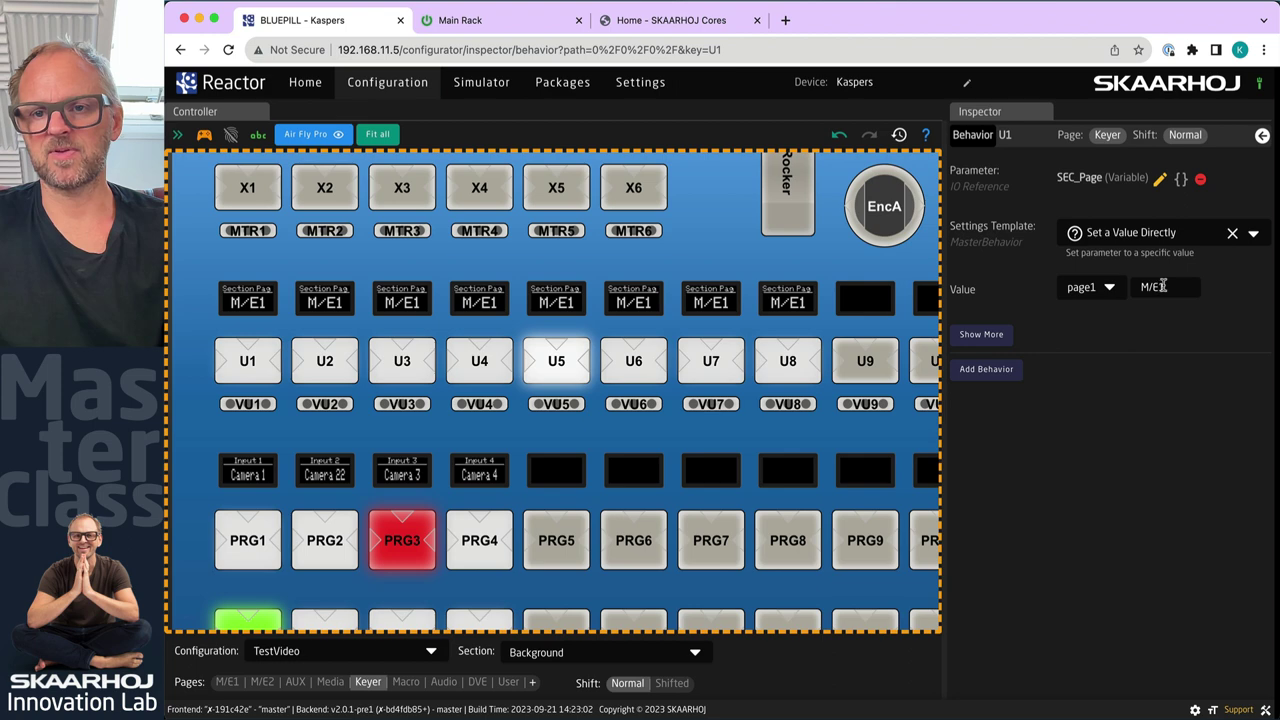
pyautogui.click(204, 134)
# Change the label of U1's page value to asdf
pyautogui.click(1180, 287)
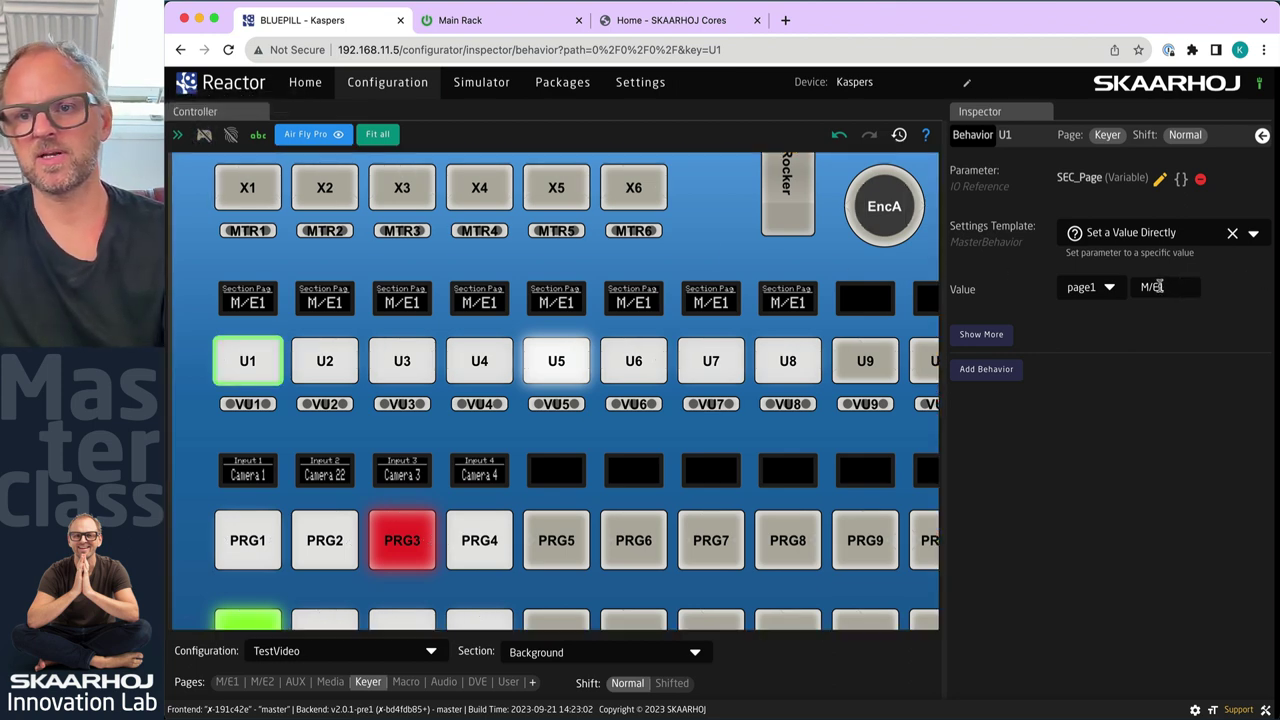
pyautogui.write('asdf')
pyautogui.press('Tab')
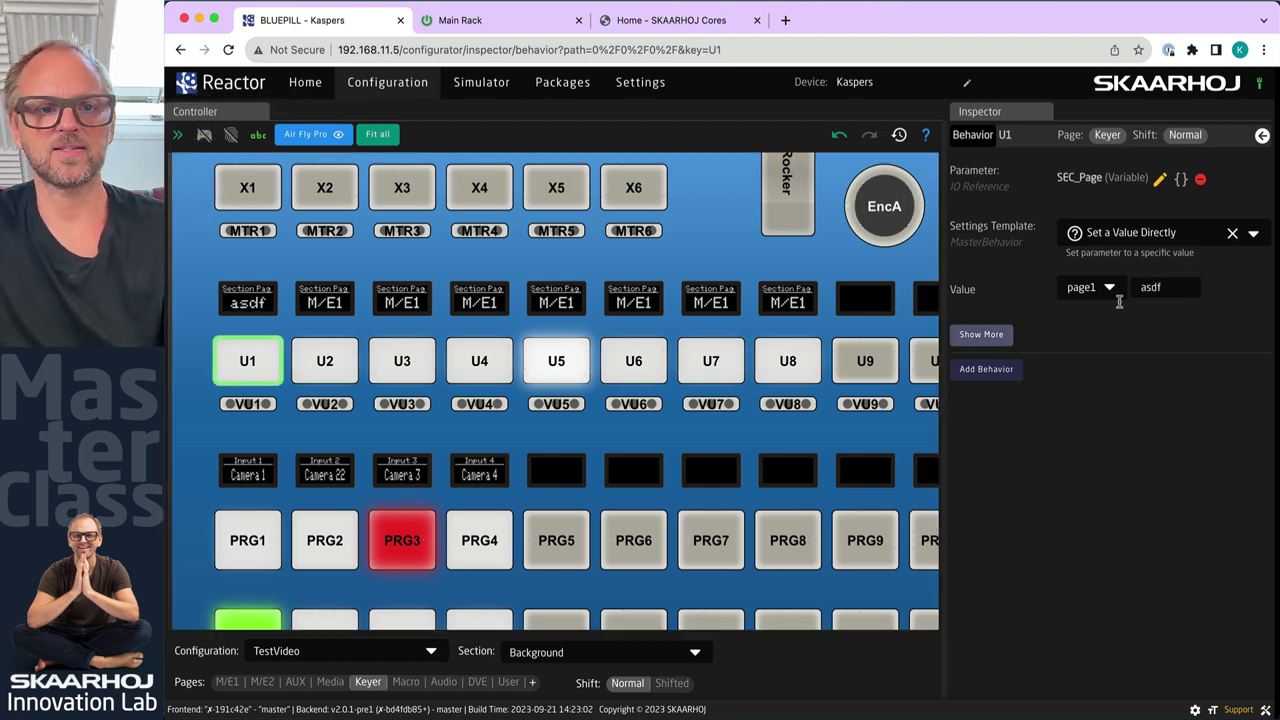
# Return to the M/E1 page and reselect M/E1 as U1's page value to restore its label
pyautogui.click(252, 366)
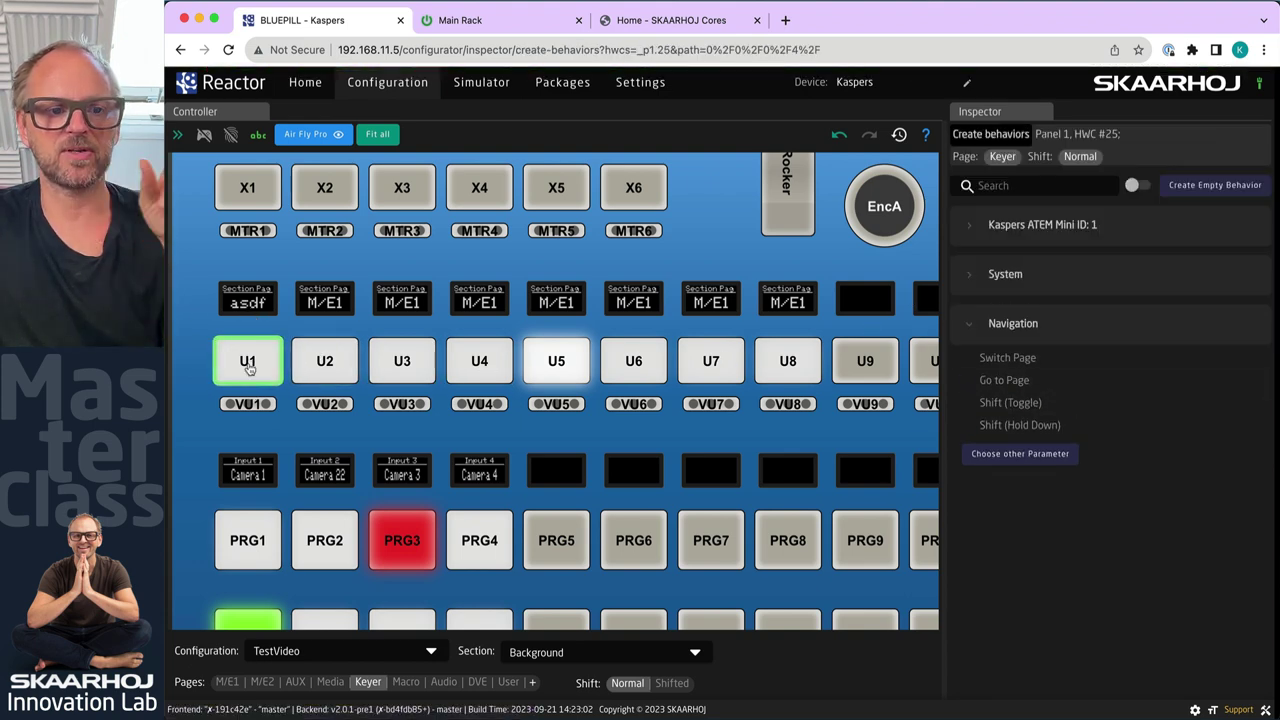
pyautogui.click(226, 686)
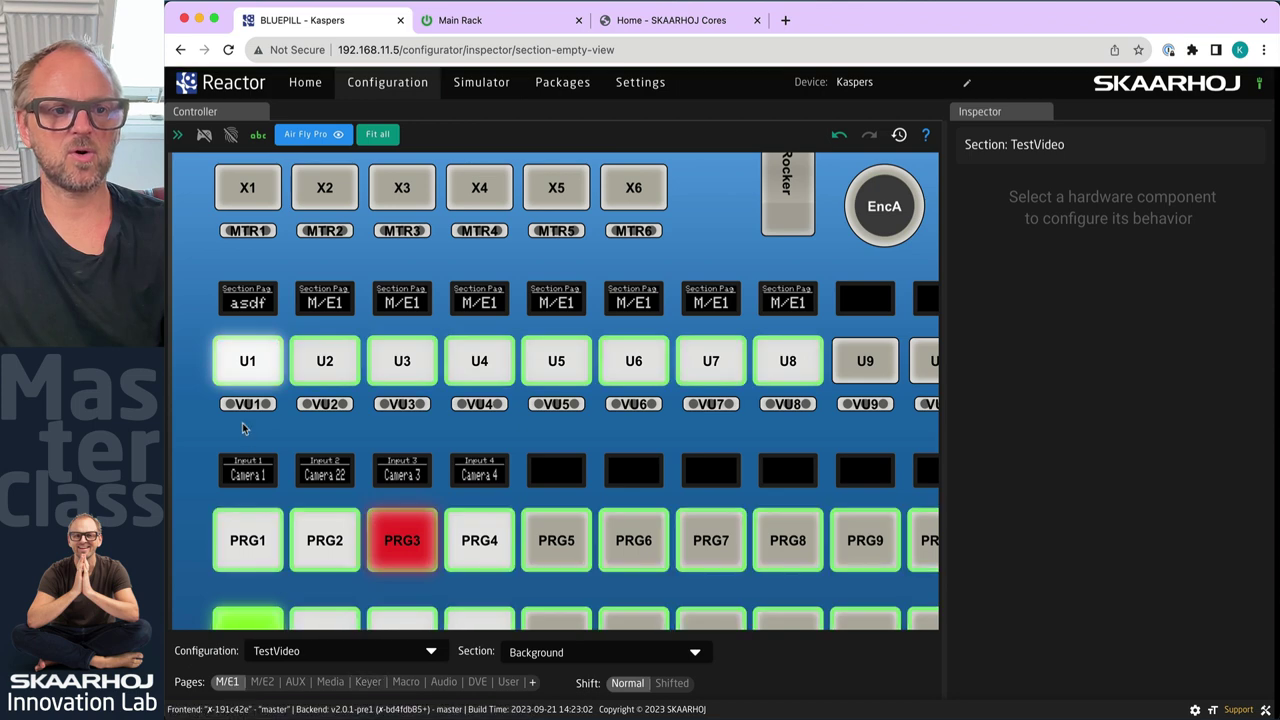
pyautogui.click(248, 366)
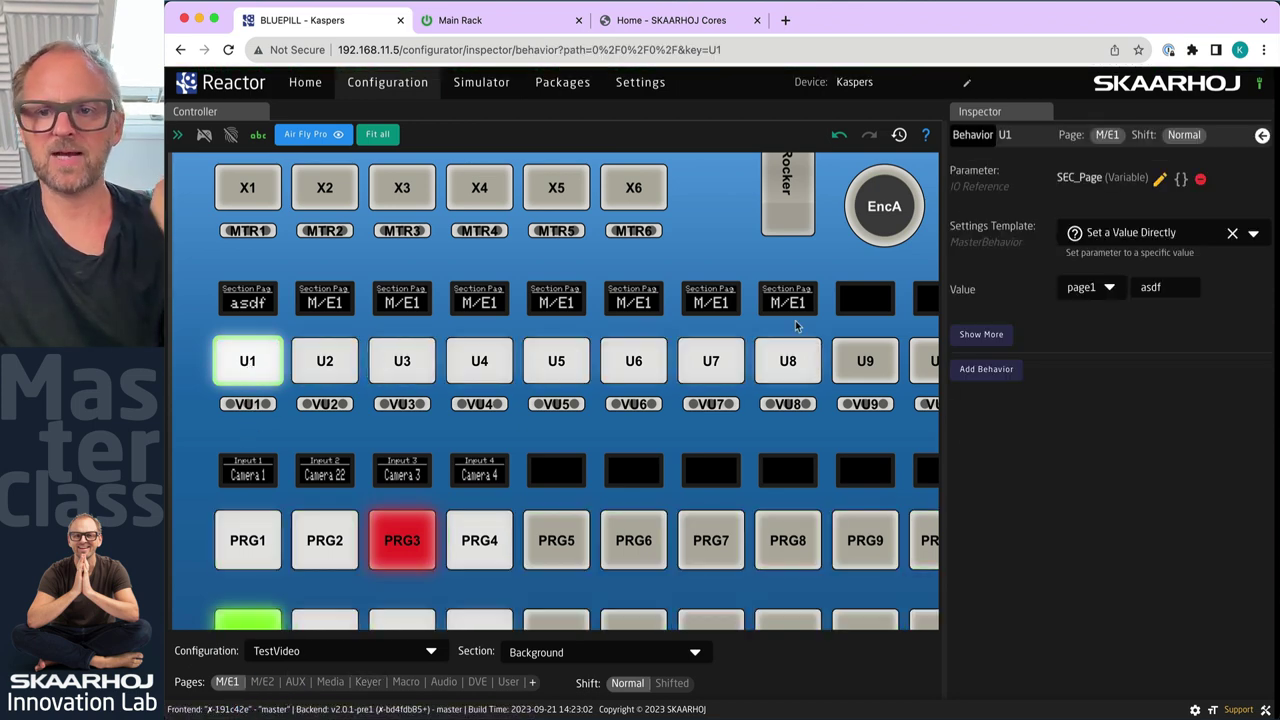
pyautogui.click(1108, 290)
pyautogui.click(1084, 314)
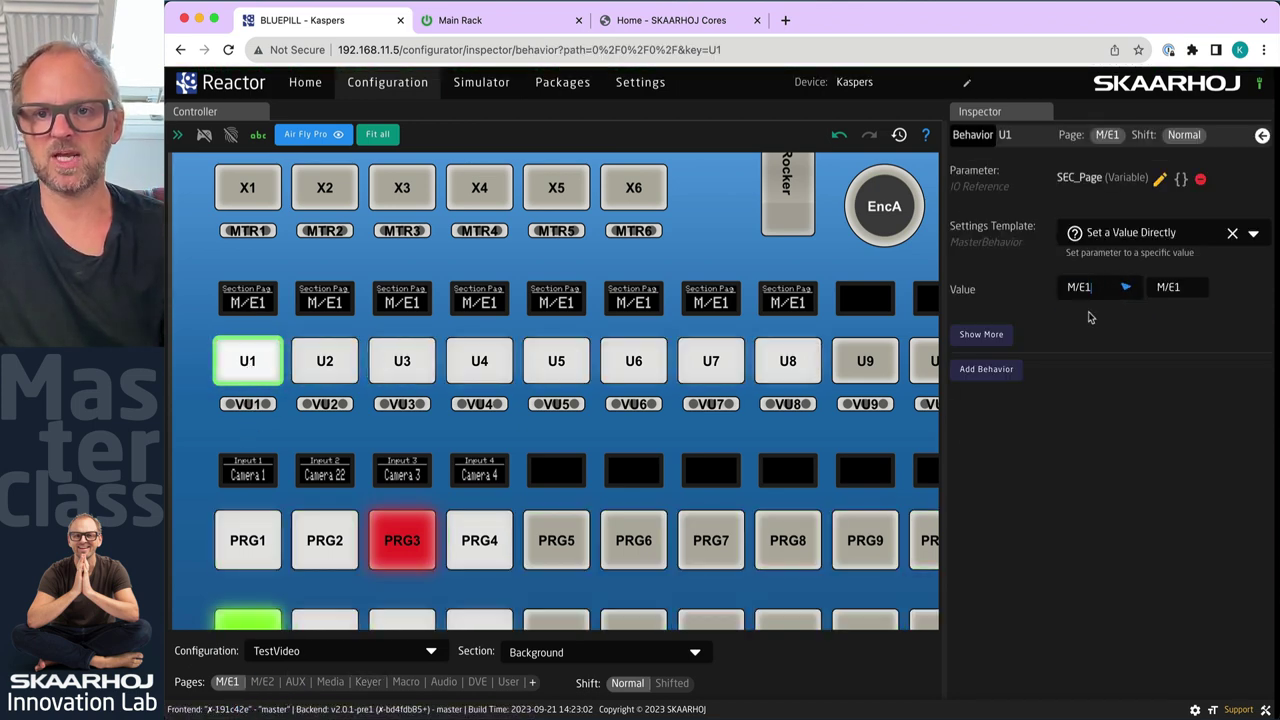
# Set U2's page value to AUX and U3's to Media, checking the button order in the UniSketch configuration
pyautogui.click(324, 363)
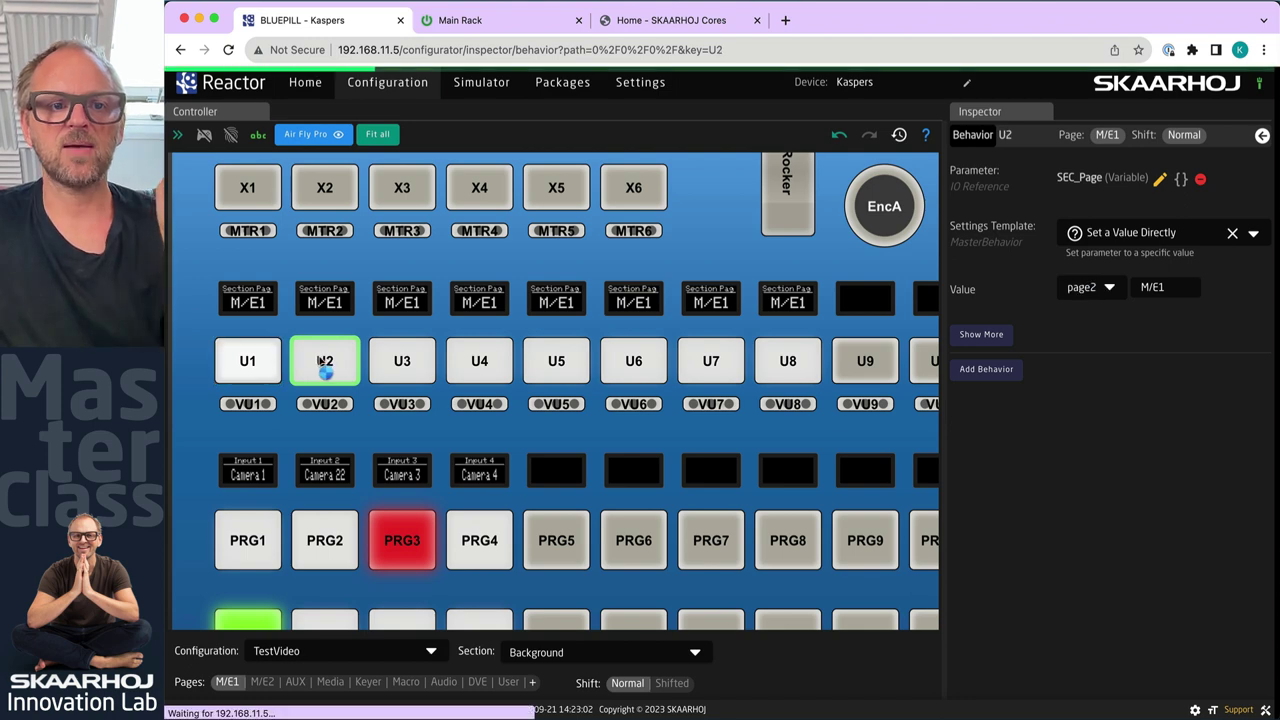
pyautogui.click(1100, 288)
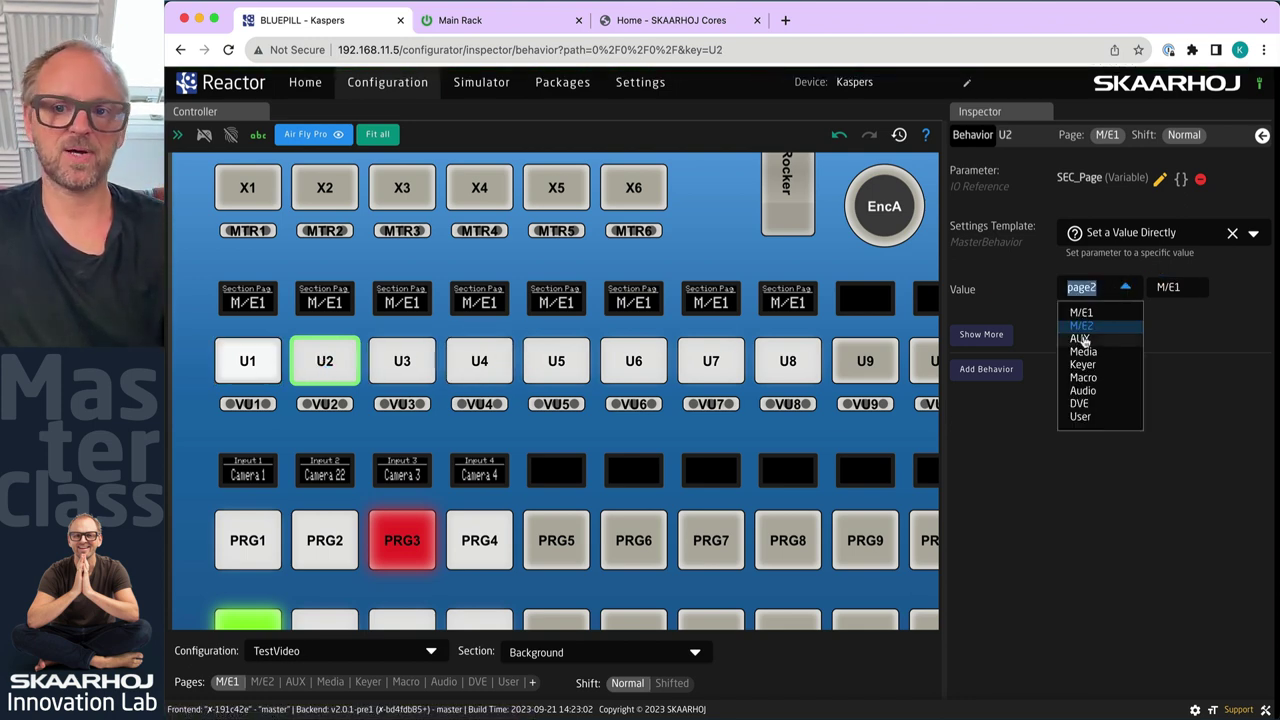
pyautogui.click(1082, 339)
pyautogui.click(400, 362)
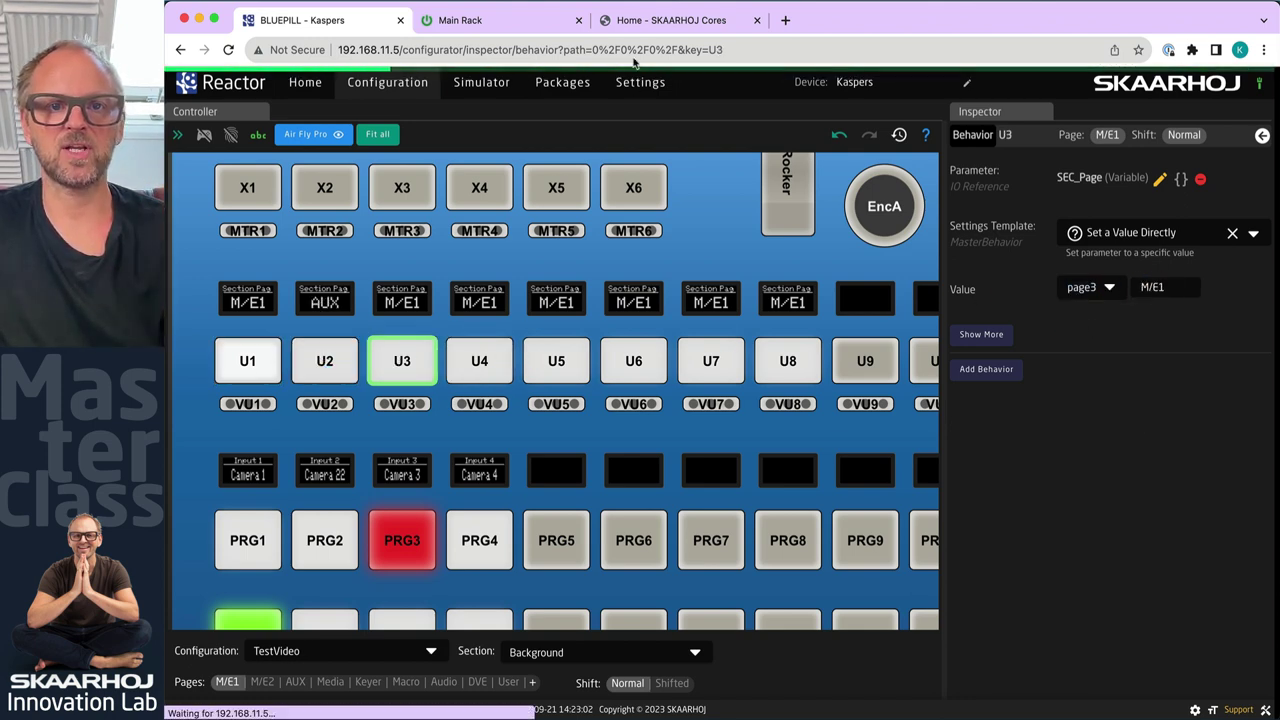
pyautogui.click(647, 28)
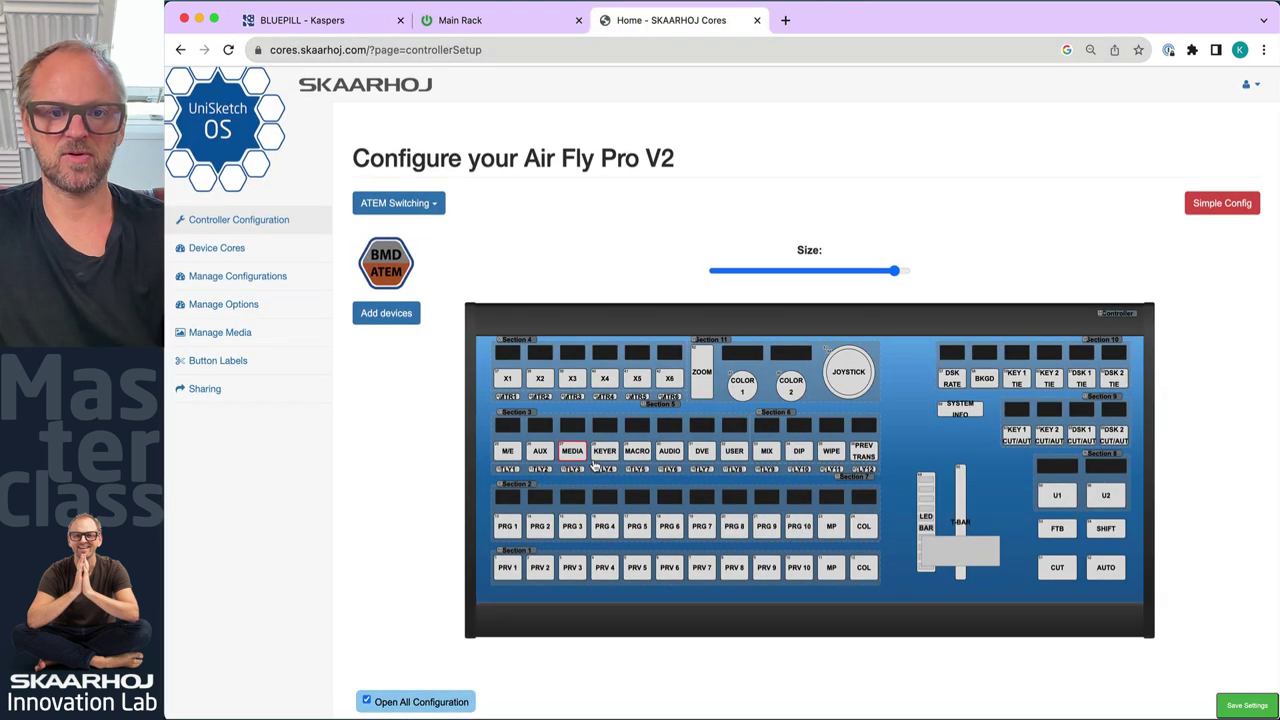
pyautogui.click(345, 21)
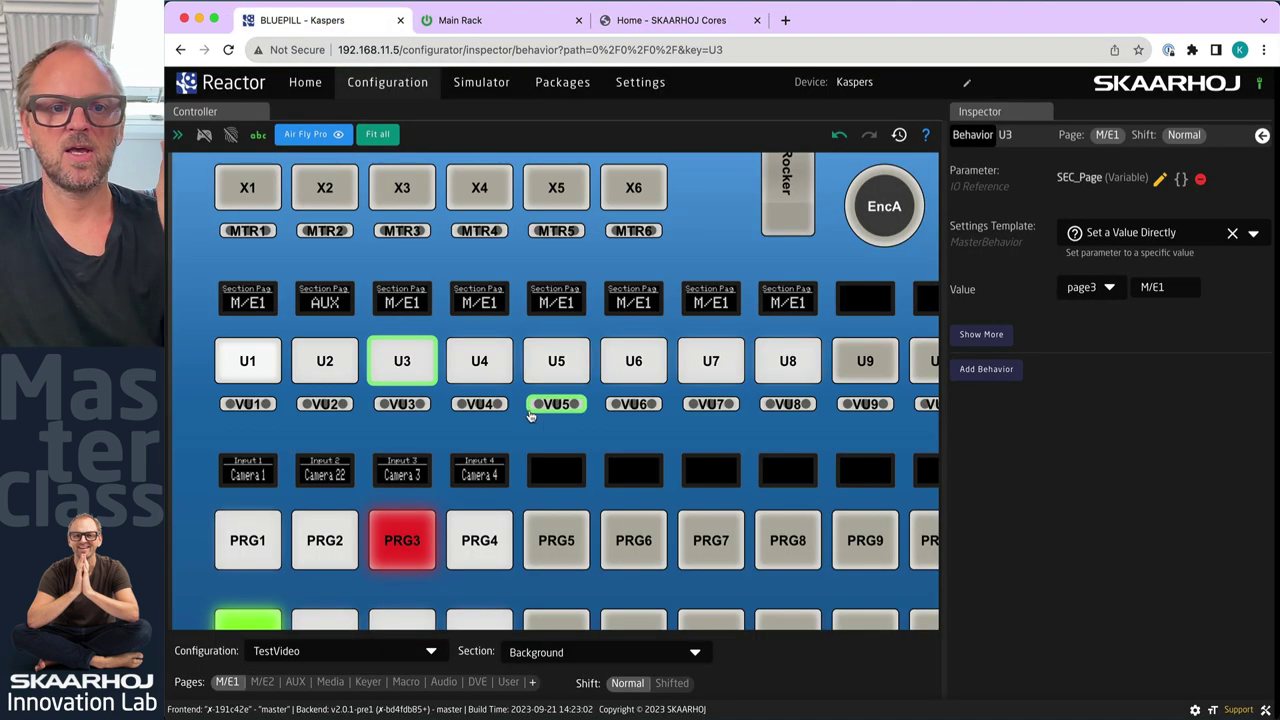
pyautogui.click(1090, 287)
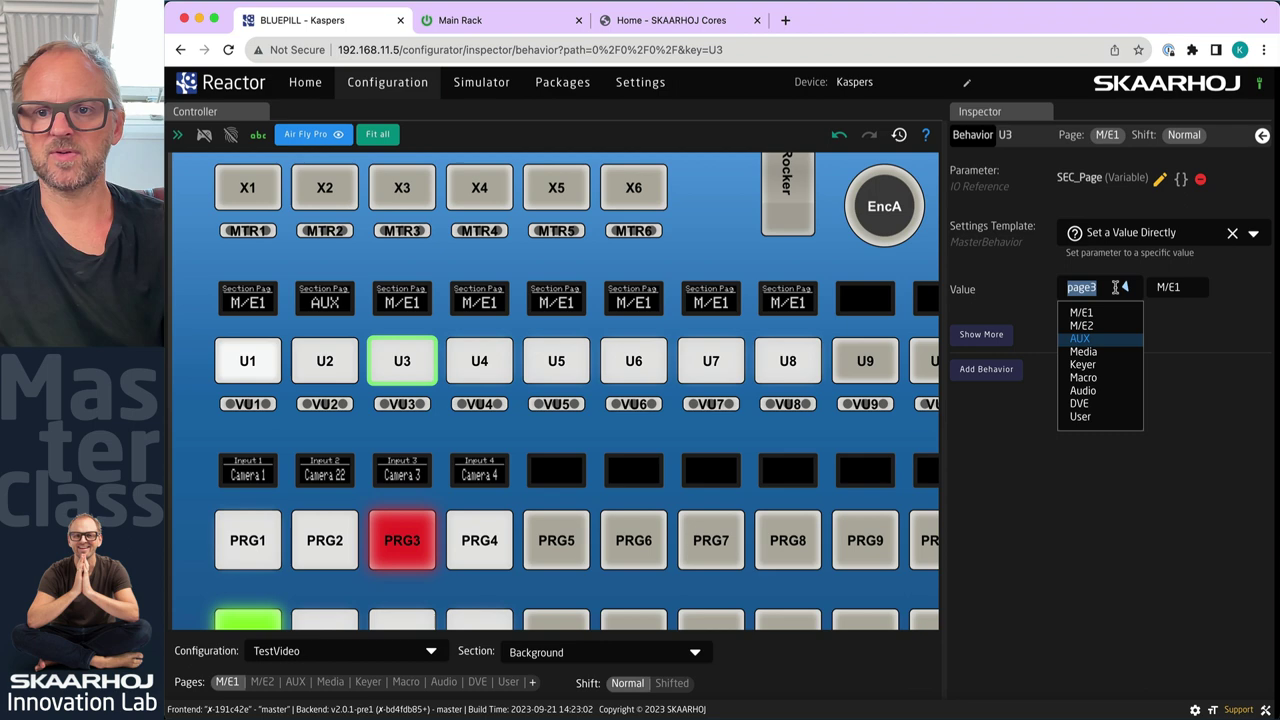
pyautogui.click(1085, 357)
# Set U4's page value to Keyer and U5's to Macro
pyautogui.click(478, 362)
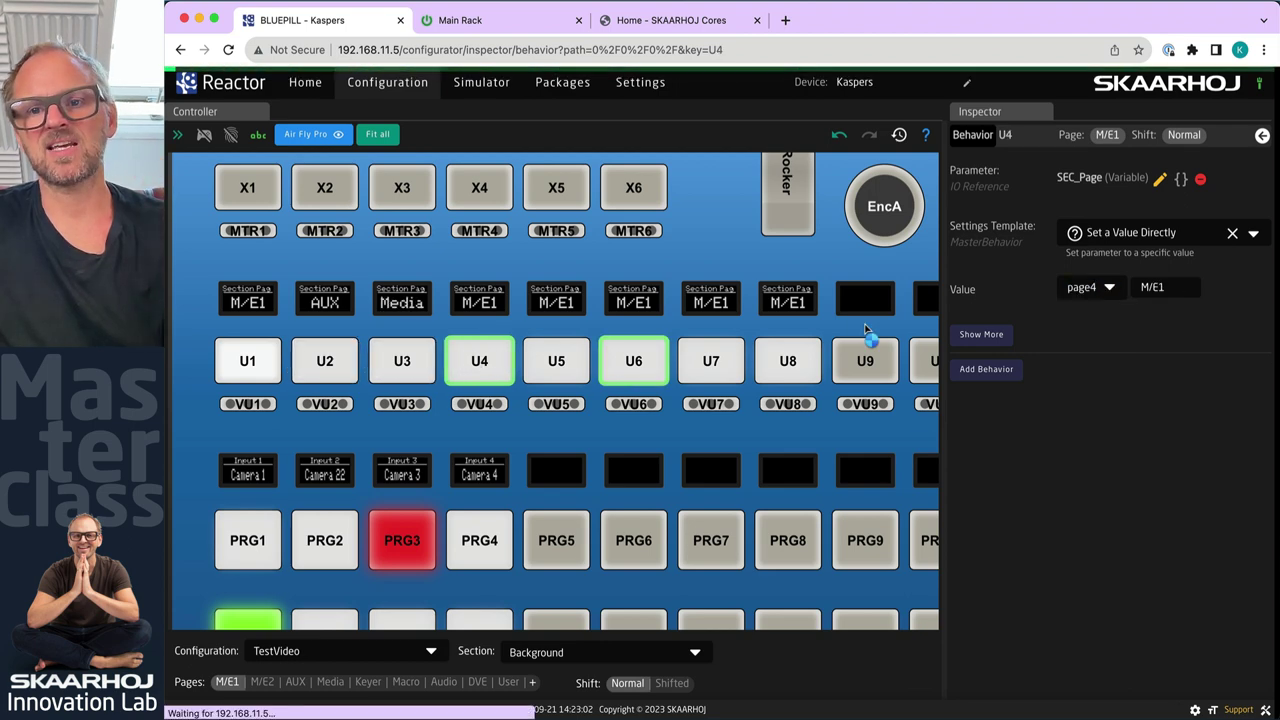
pyautogui.click(1108, 287)
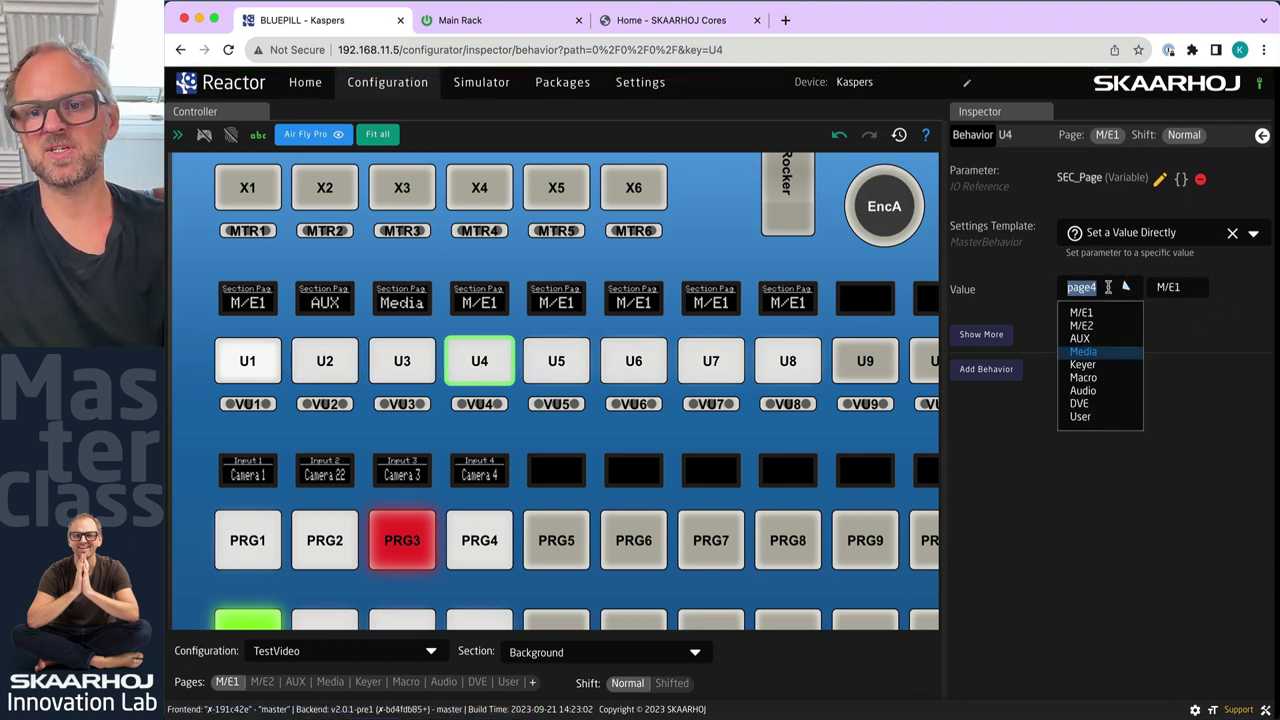
pyautogui.click(1090, 368)
pyautogui.click(548, 357)
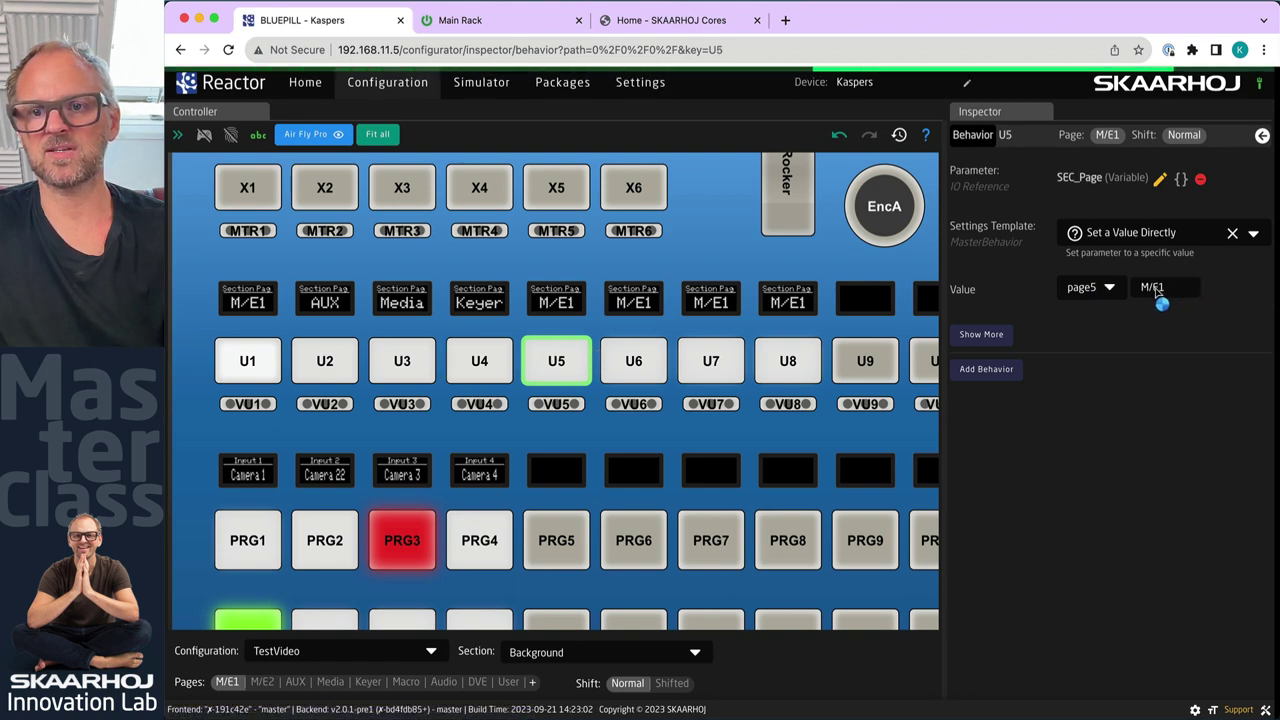
pyautogui.click(1092, 286)
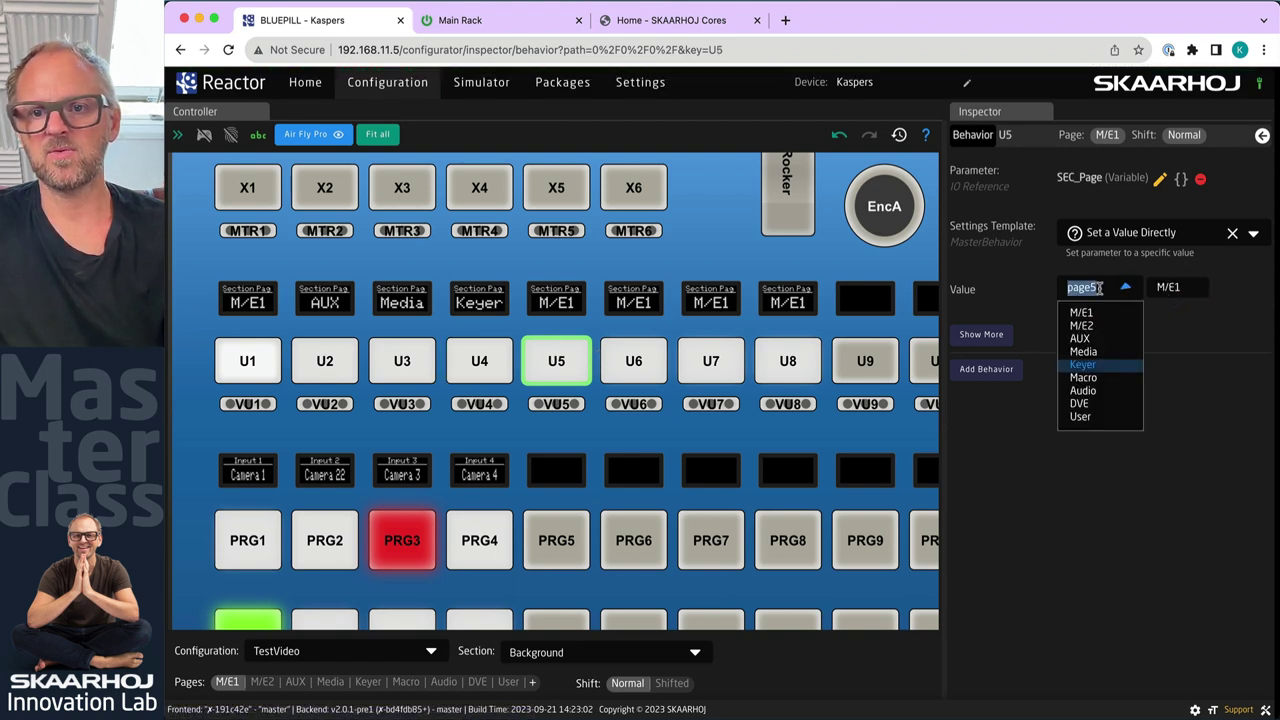
pyautogui.click(1090, 380)
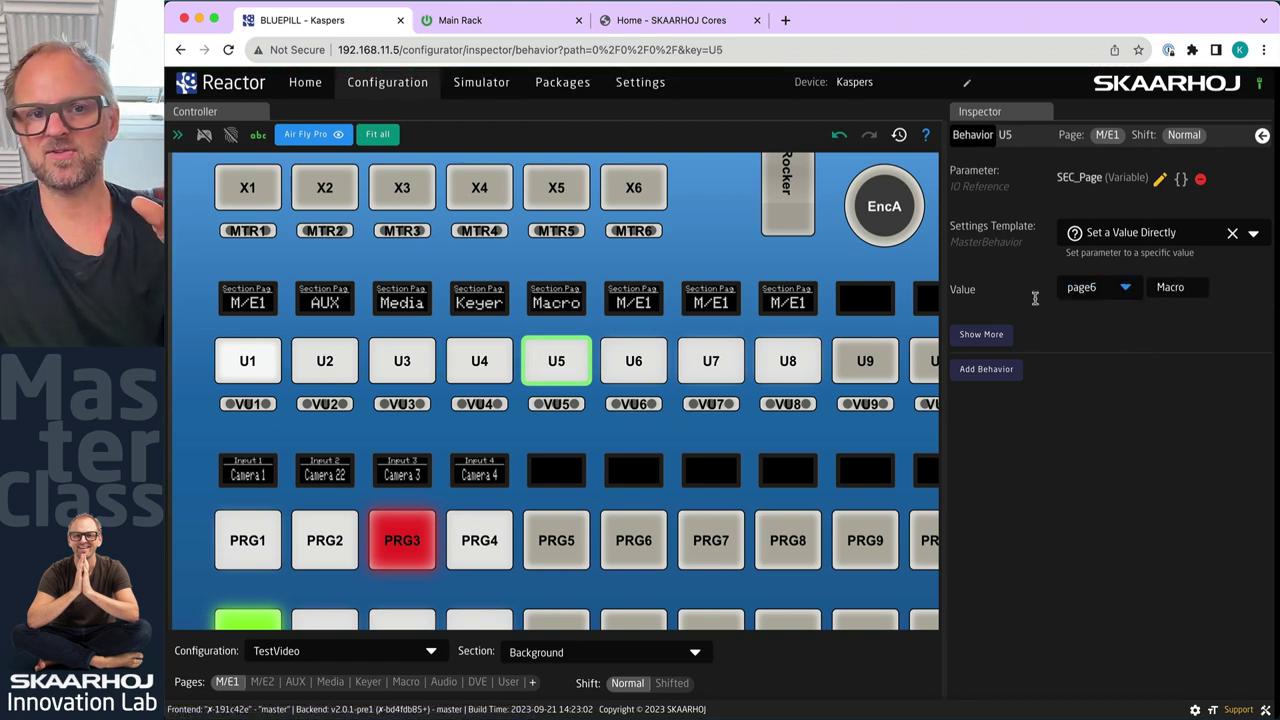
# Set U6's page value to Audio and U7's to DVE
pyautogui.click(660, 360)
pyautogui.click(1108, 287)
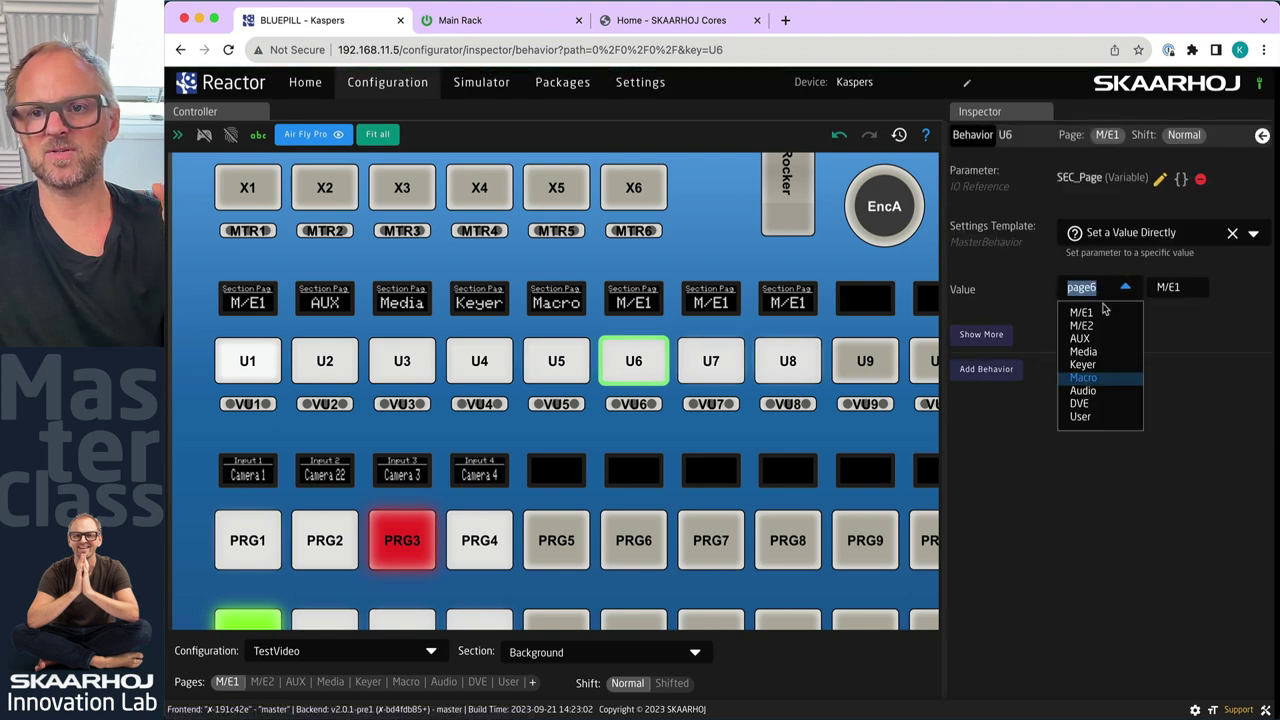
pyautogui.click(1082, 391)
pyautogui.click(710, 357)
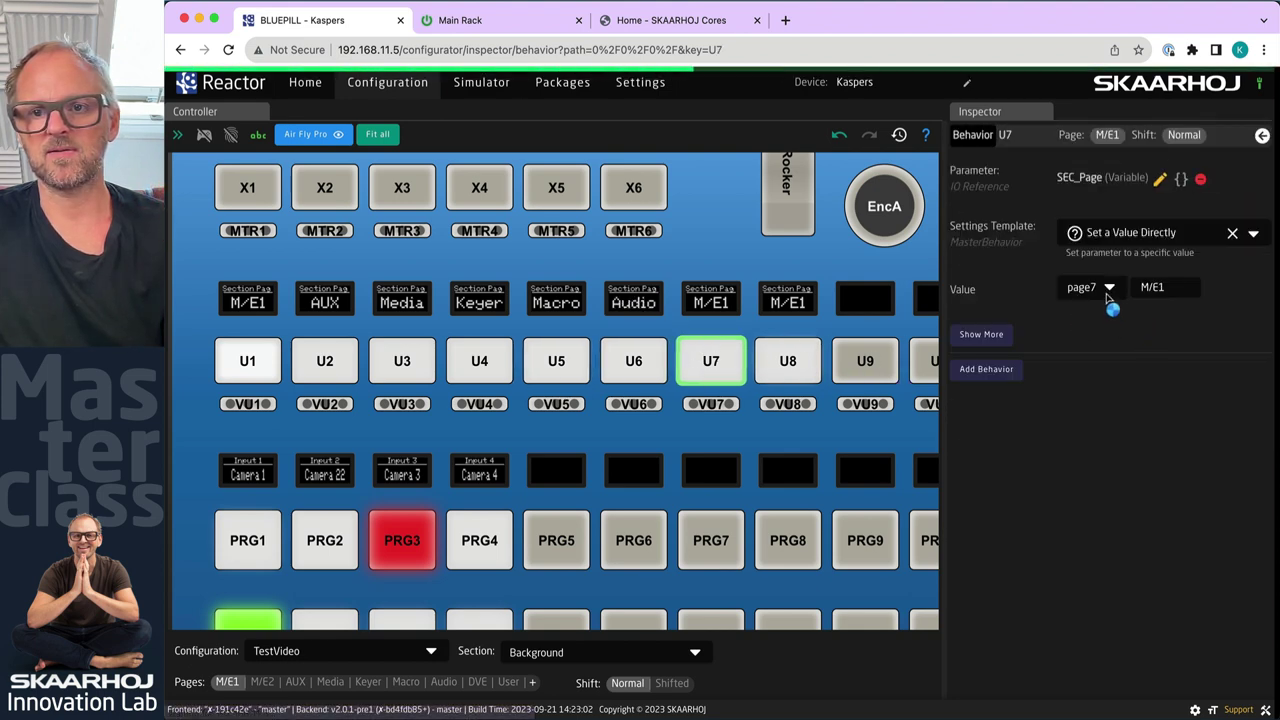
pyautogui.click(1100, 287)
pyautogui.click(1079, 403)
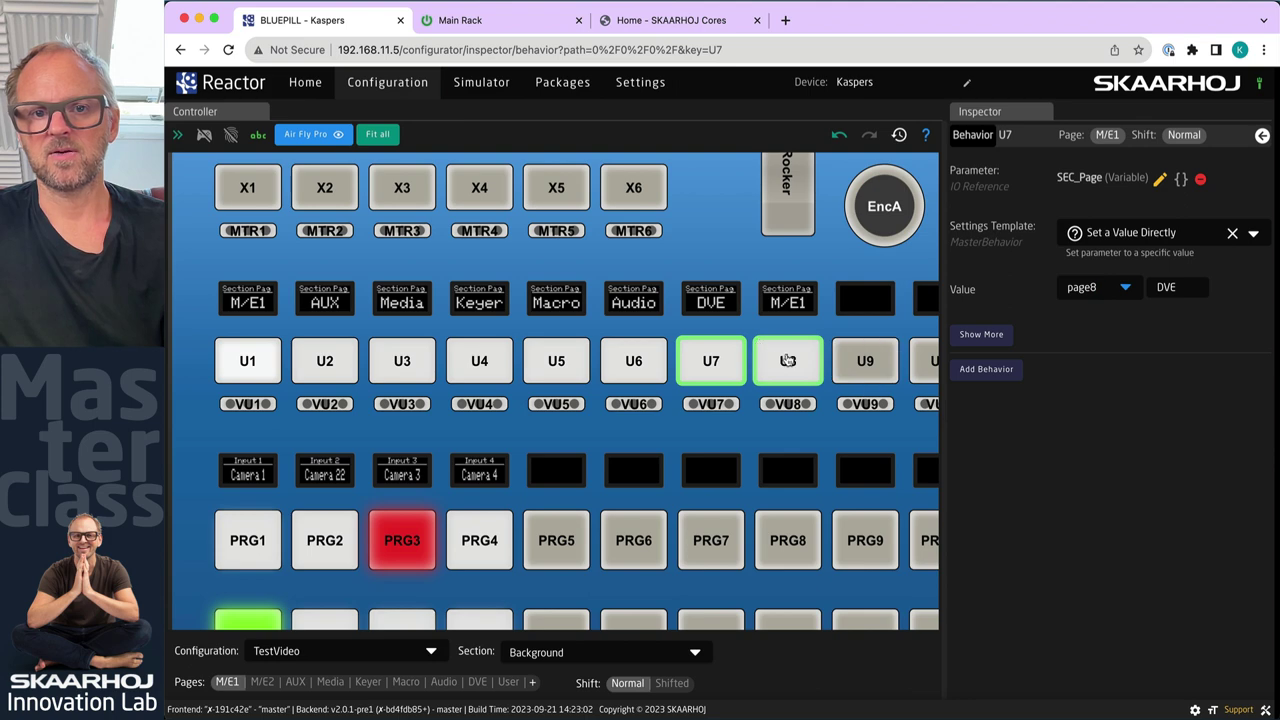
# Set U8's page value to User
pyautogui.click(788, 360)
pyautogui.scroll(3, 788, 350)
pyautogui.click(1112, 289)
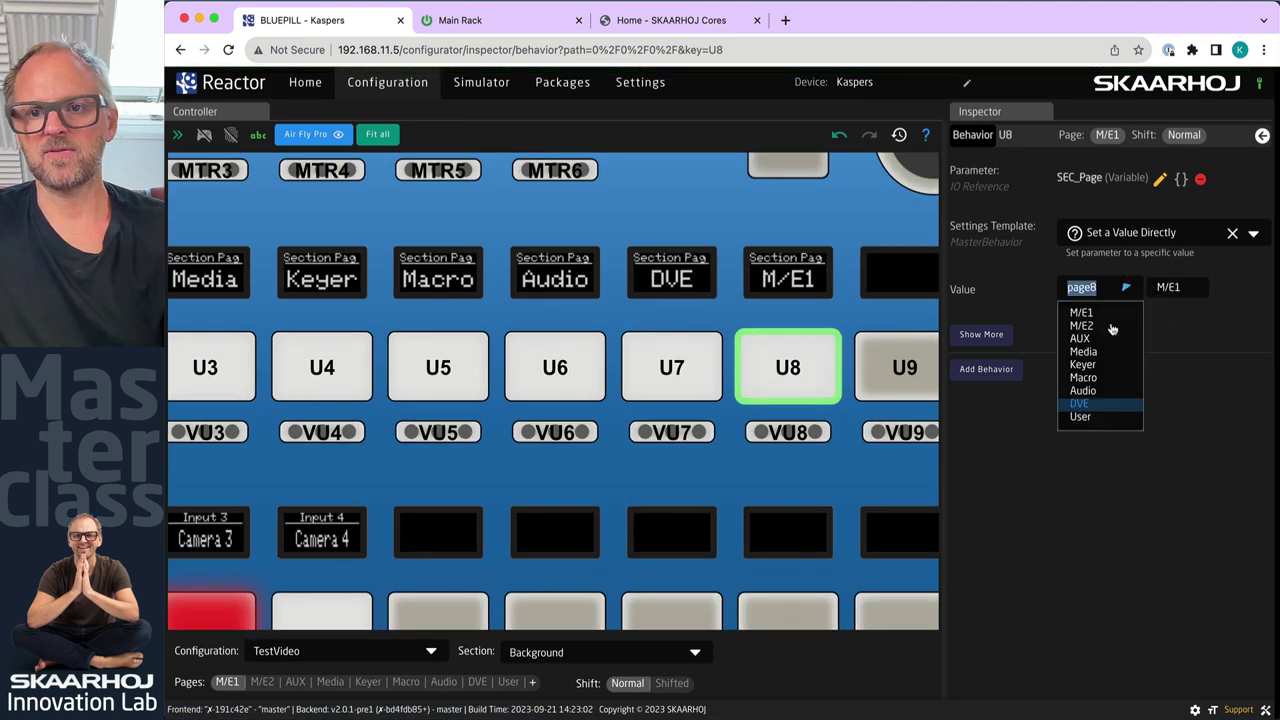
pyautogui.click(1082, 415)
# Compare the whole Reactor panel with the Air Fly Pro V2 layout in the UniSketch controller configuration
pyautogui.scroll(-5, 613, 370)
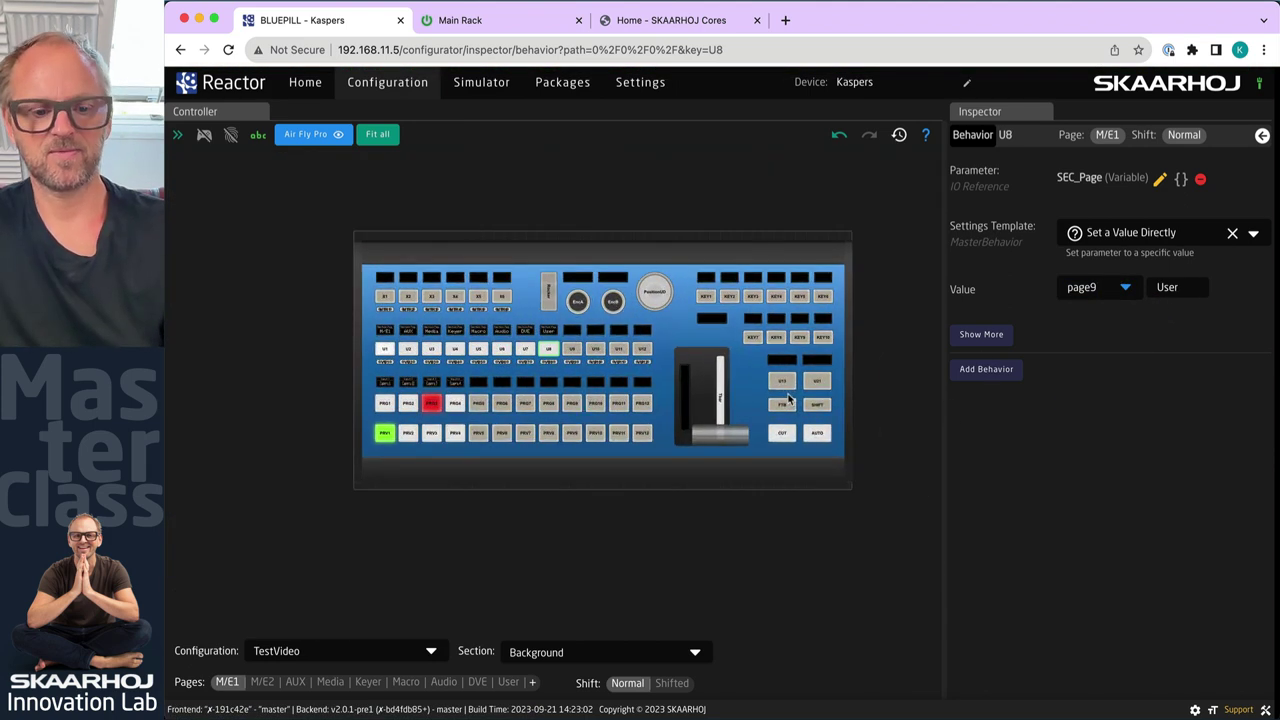
pyautogui.scroll(3, 693, 399)
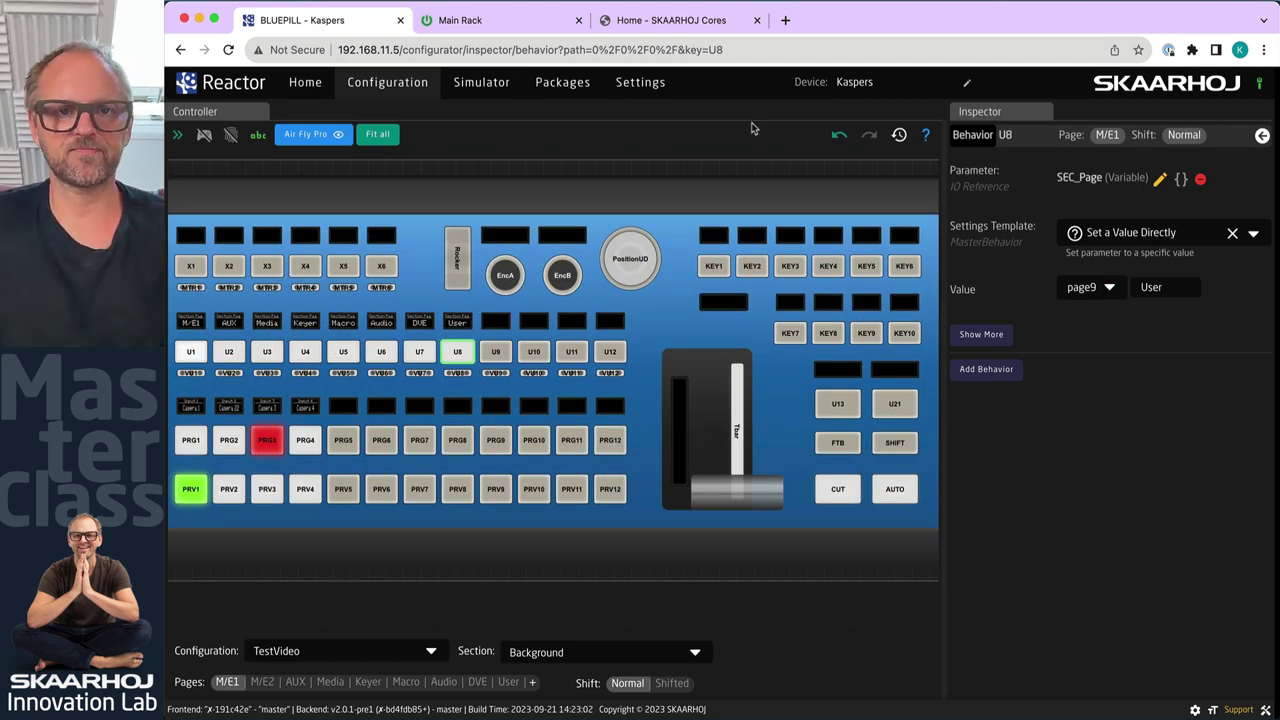
pyautogui.click(653, 21)
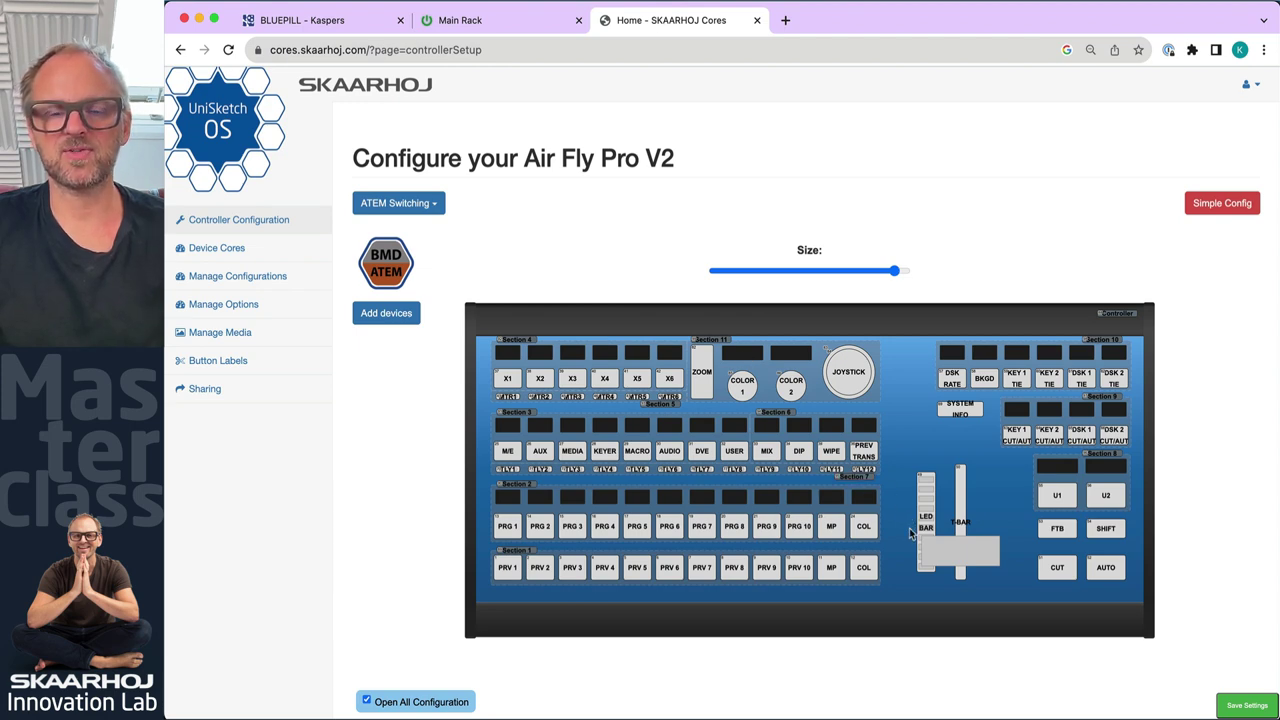
# Compare PRV 1's UniSketch state columns with Reactor's TestVideo pages M/E1, M/E2, AUX and Media, including the Shifted layer, and inspect U1's behavior
pyautogui.scroll(-5, 914, 528)
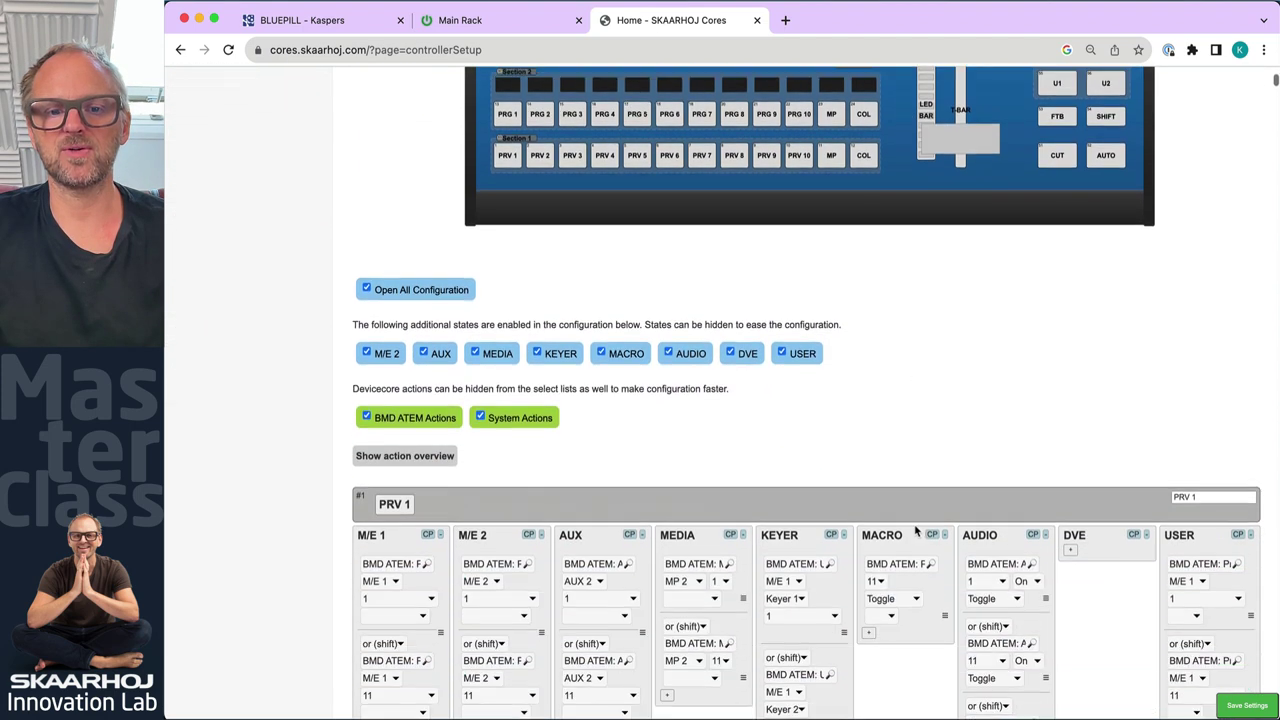
pyautogui.scroll(-3, 886, 506)
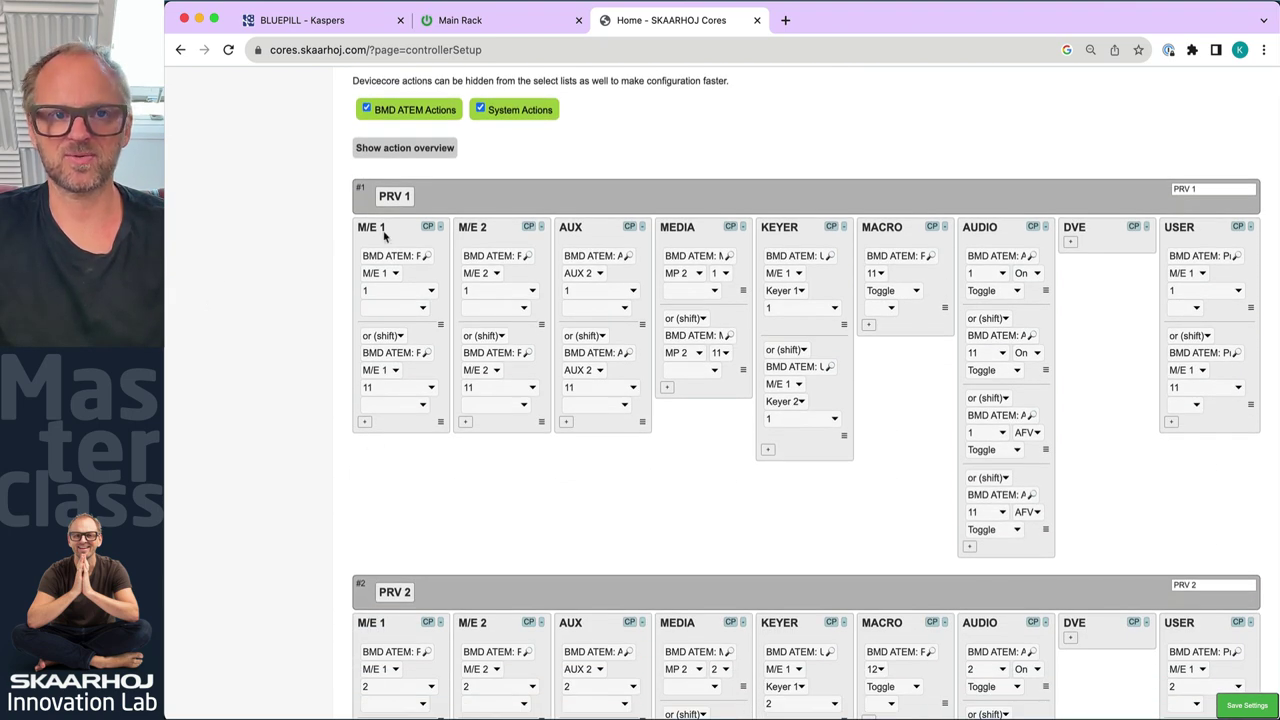
pyautogui.click(340, 20)
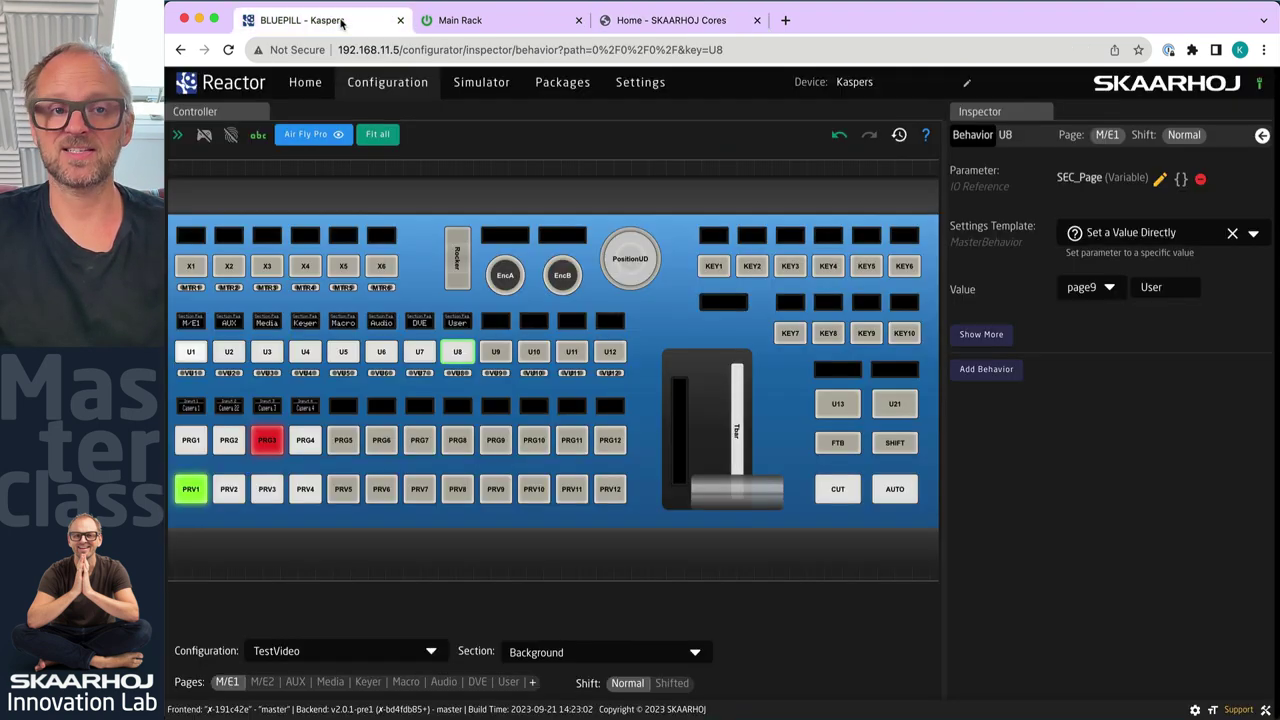
pyautogui.click(267, 686)
pyautogui.click(295, 684)
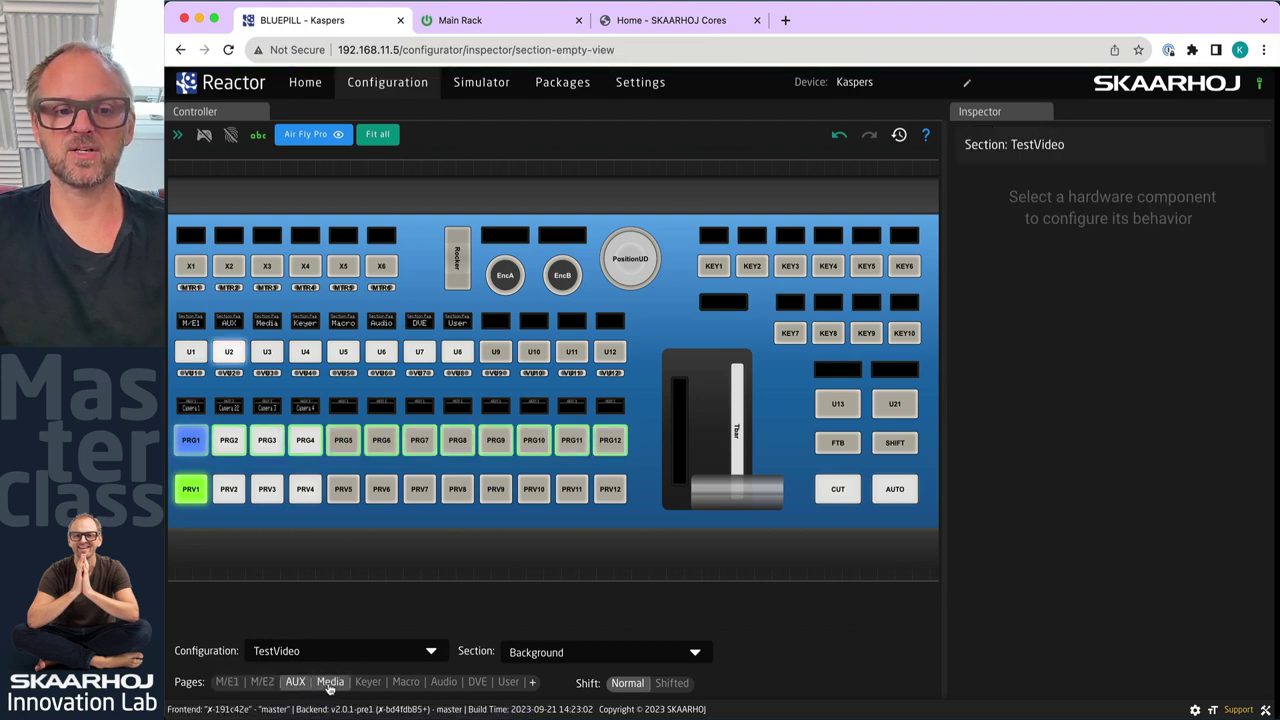
pyautogui.click(330, 684)
pyautogui.click(672, 684)
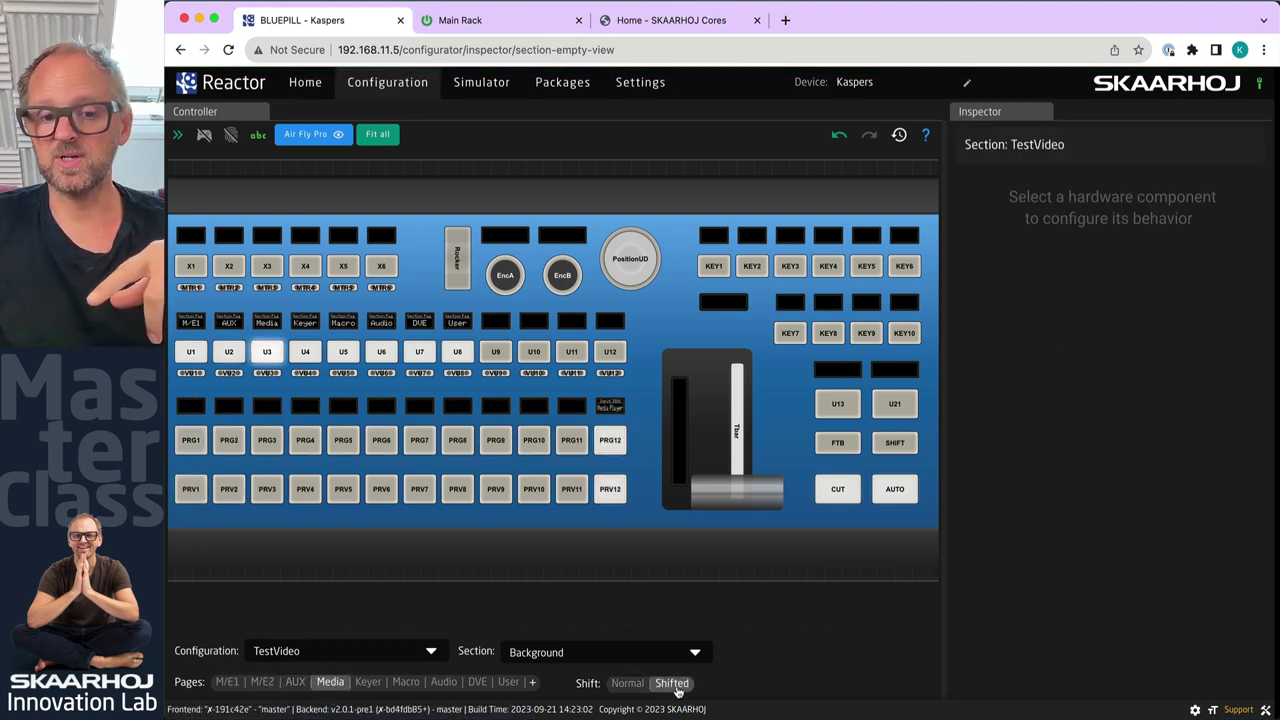
pyautogui.click(628, 684)
pyautogui.click(226, 682)
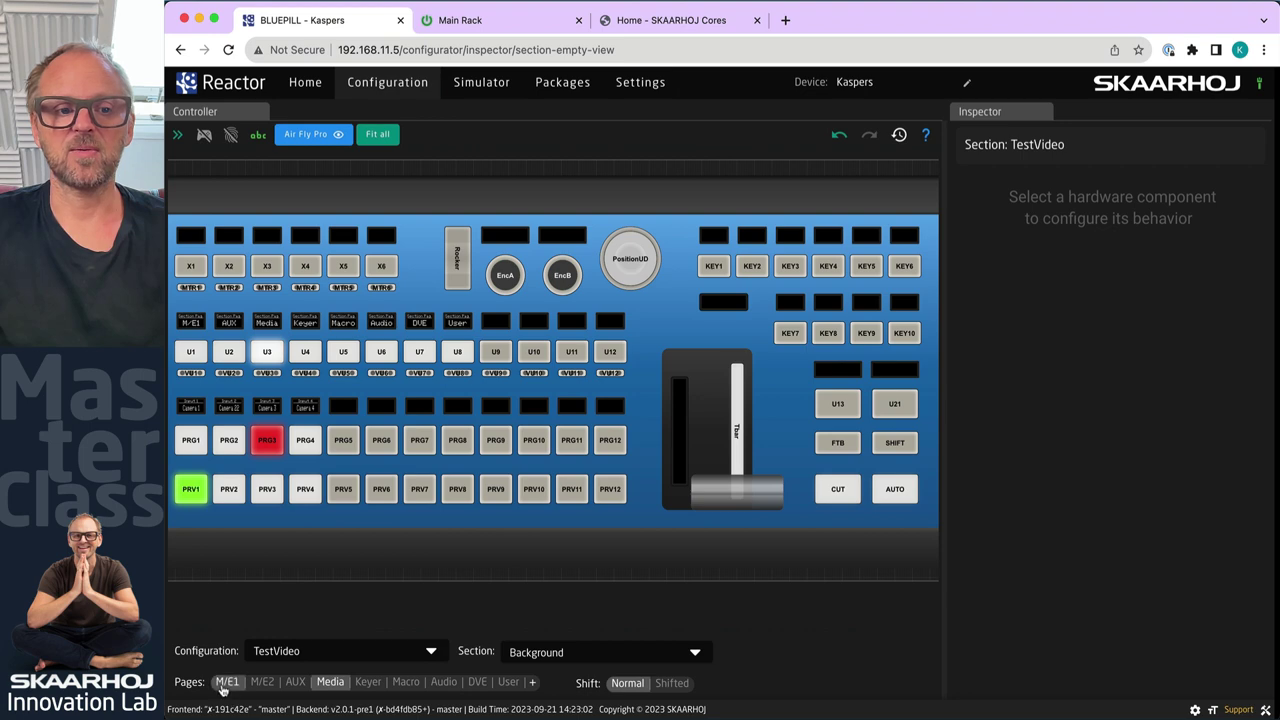
pyautogui.moveTo(185, 207); pyautogui.dragTo(416, 306)
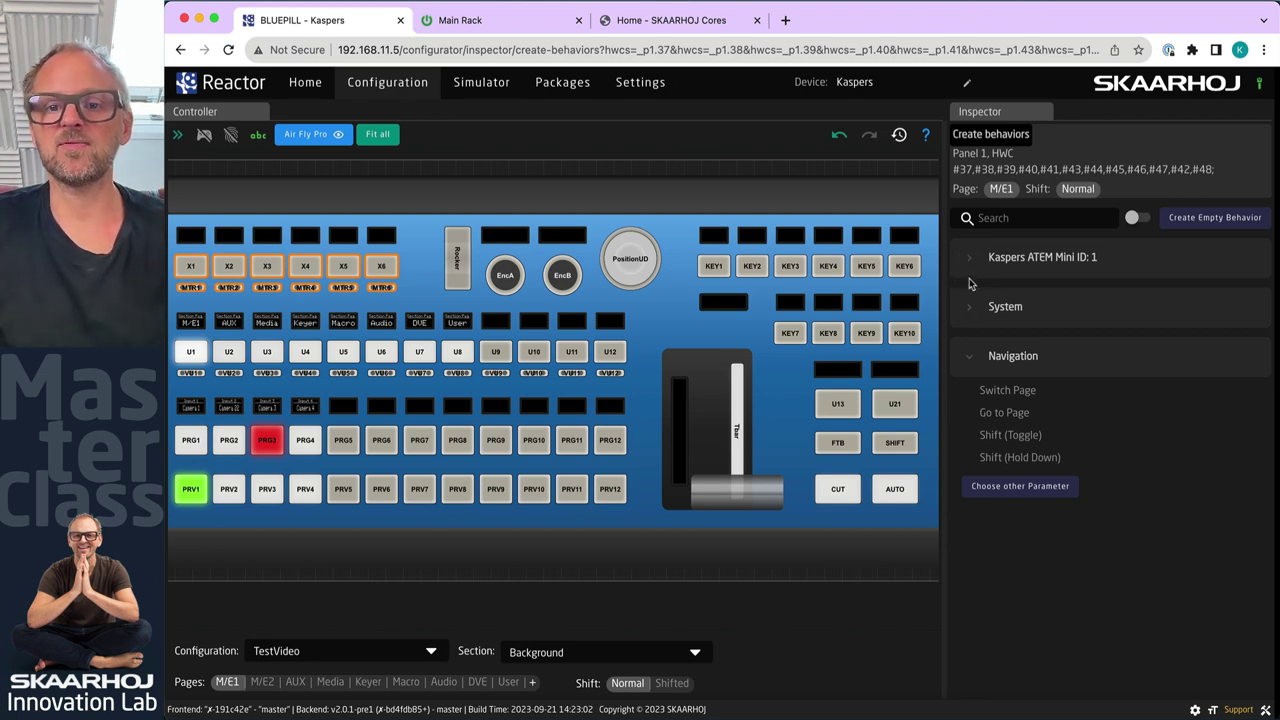
pyautogui.click(192, 356)
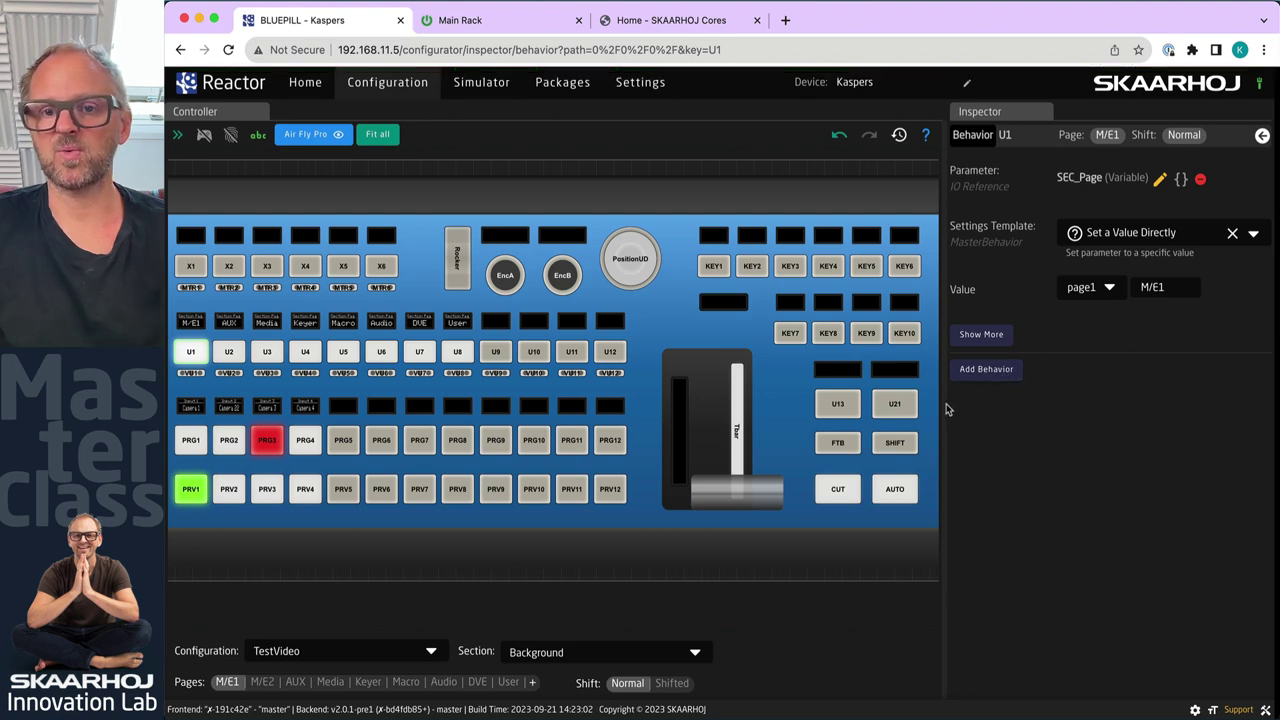
# Examine the normal and shift actions from PRV 1 through MP across all states in the UniSketch configuration
pyautogui.click(692, 22)
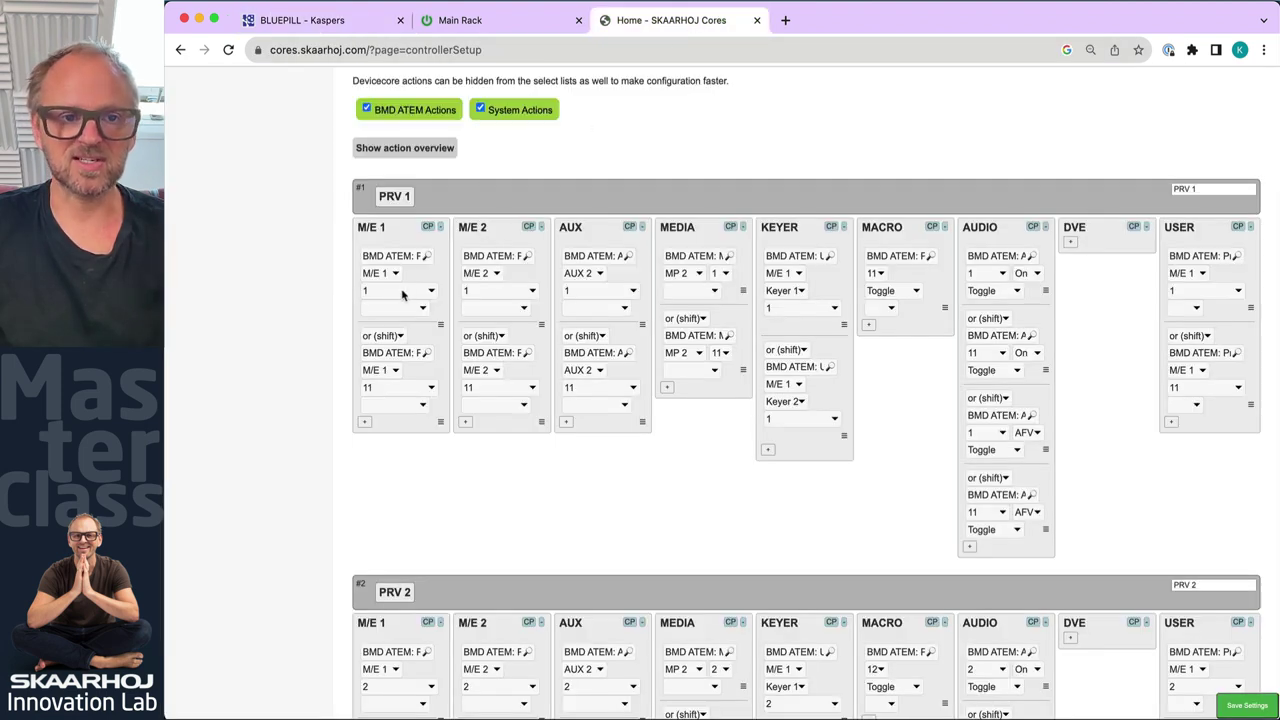
pyautogui.scroll(-5, 506, 426)
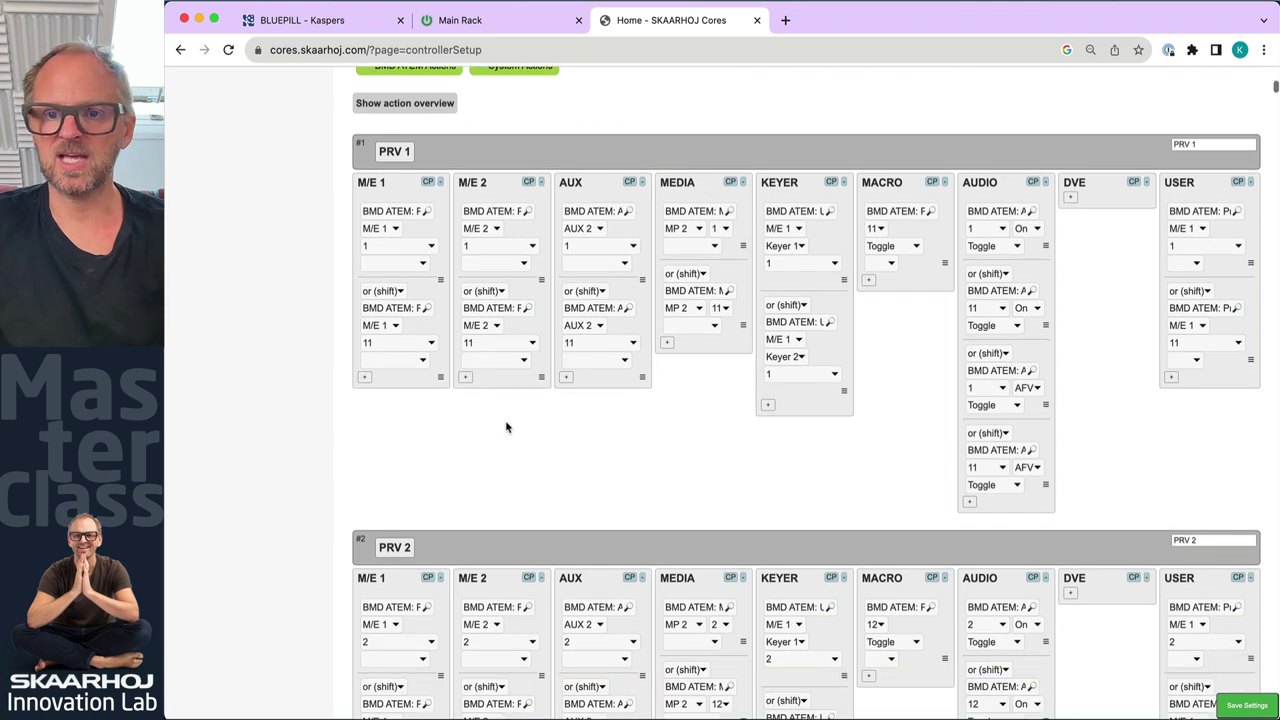
pyautogui.scroll(-10, 508, 428)
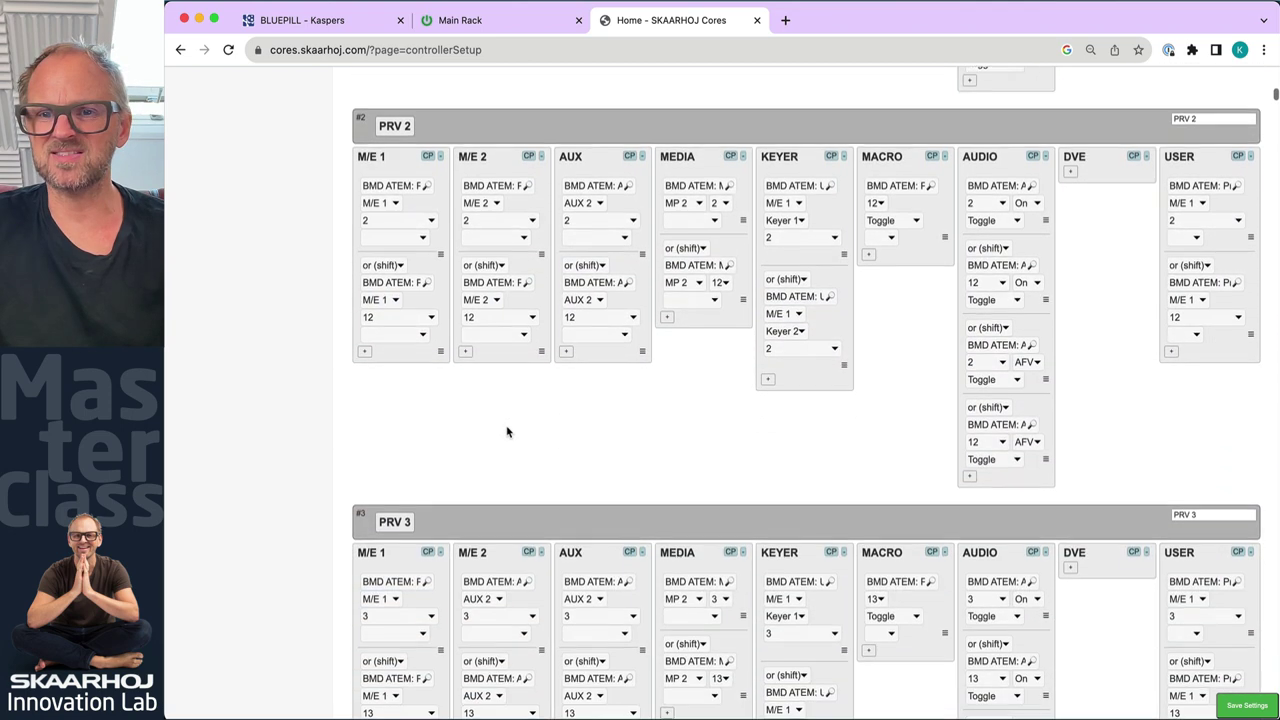
pyautogui.scroll(-2, 508, 432)
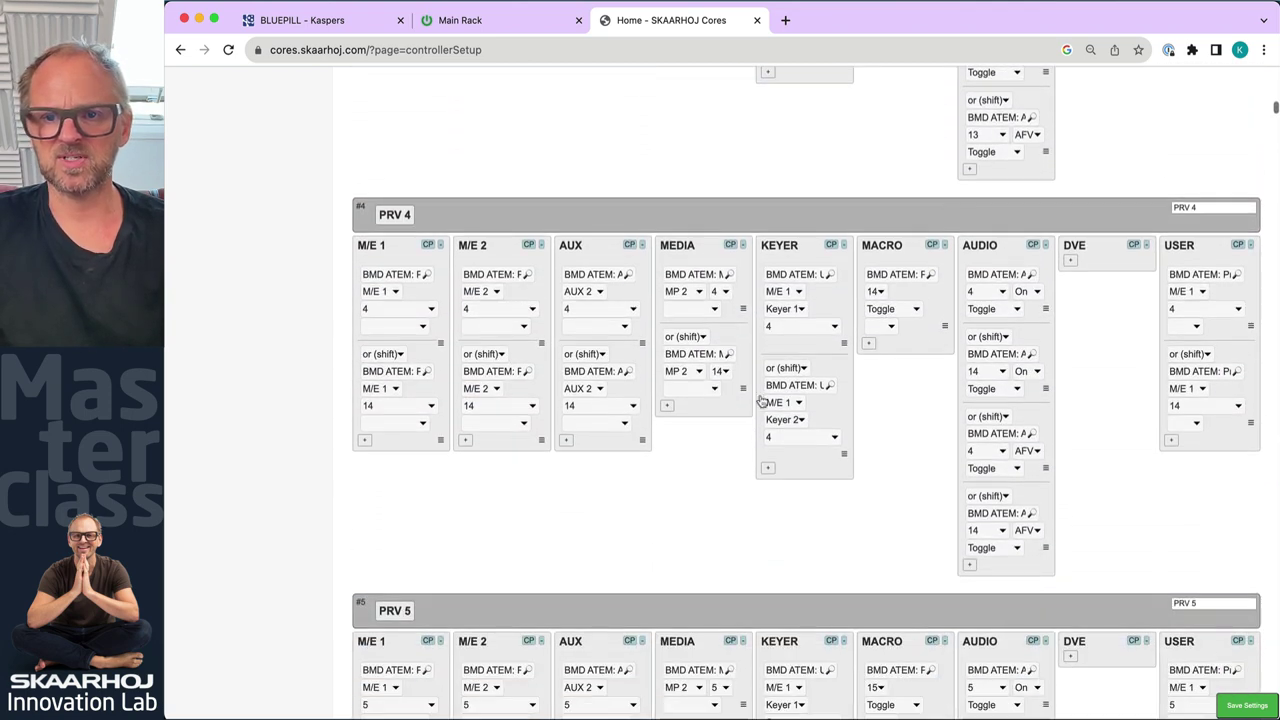
pyautogui.scroll(-10, 940, 518)
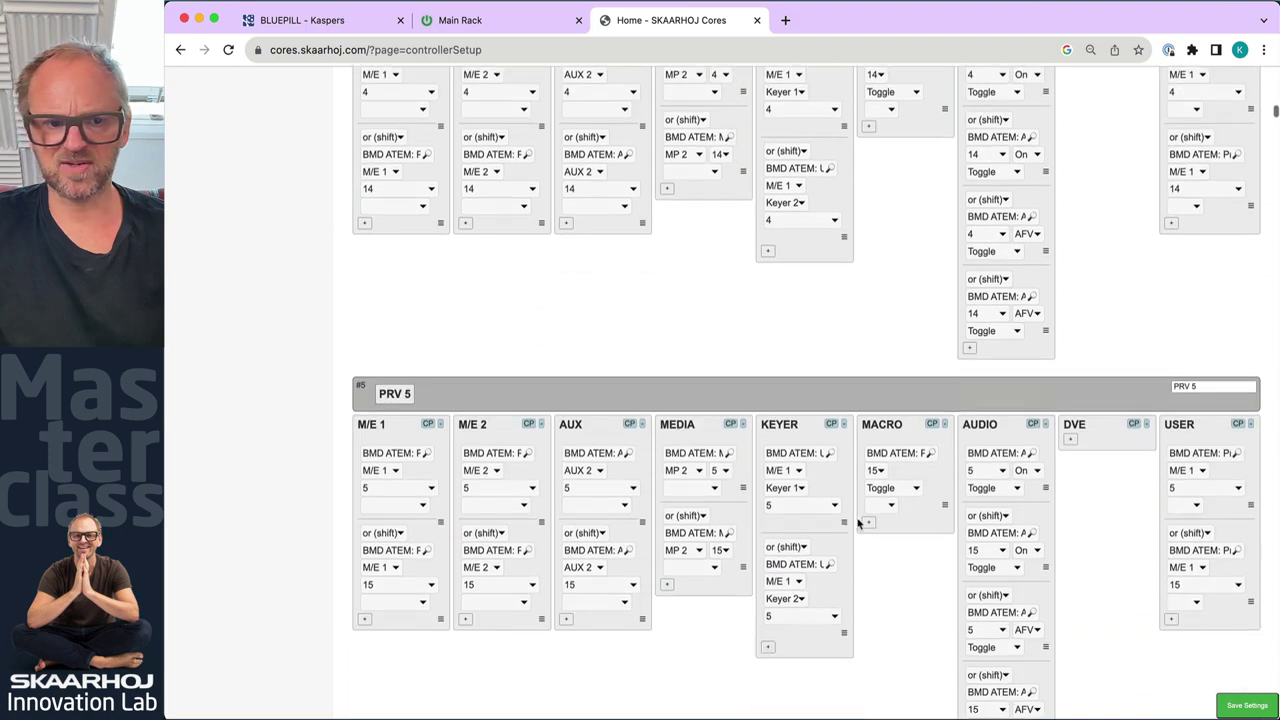
pyautogui.scroll(-20, 862, 527)
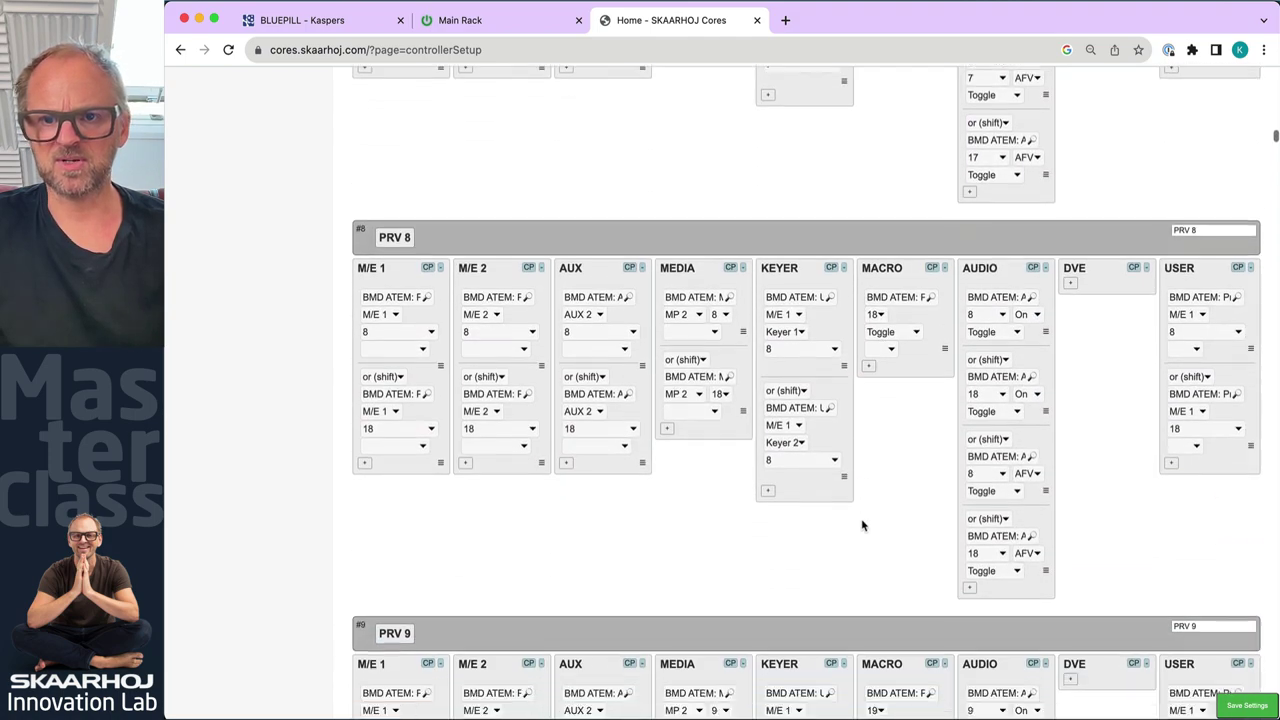
pyautogui.scroll(-2, 865, 527)
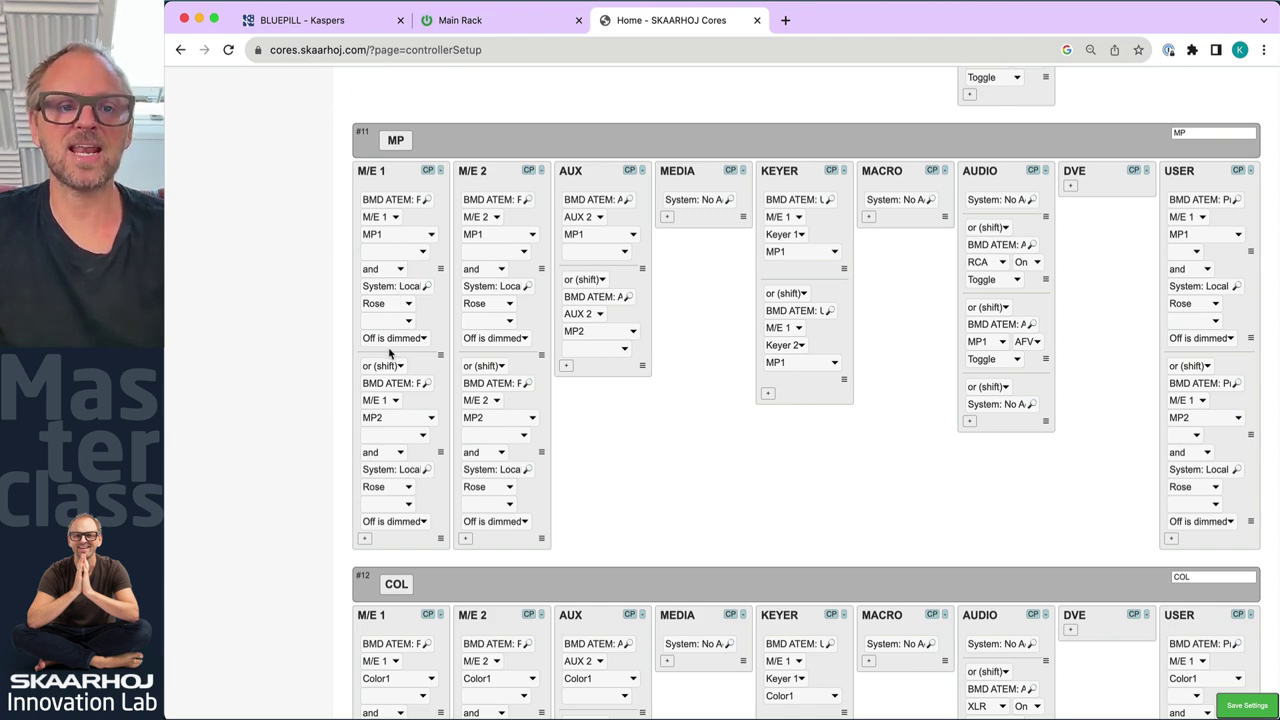
# In Reactor, set the color of PRG12's shifted Program Select behavior on page M/E1 to Purple
pyautogui.click(338, 24)
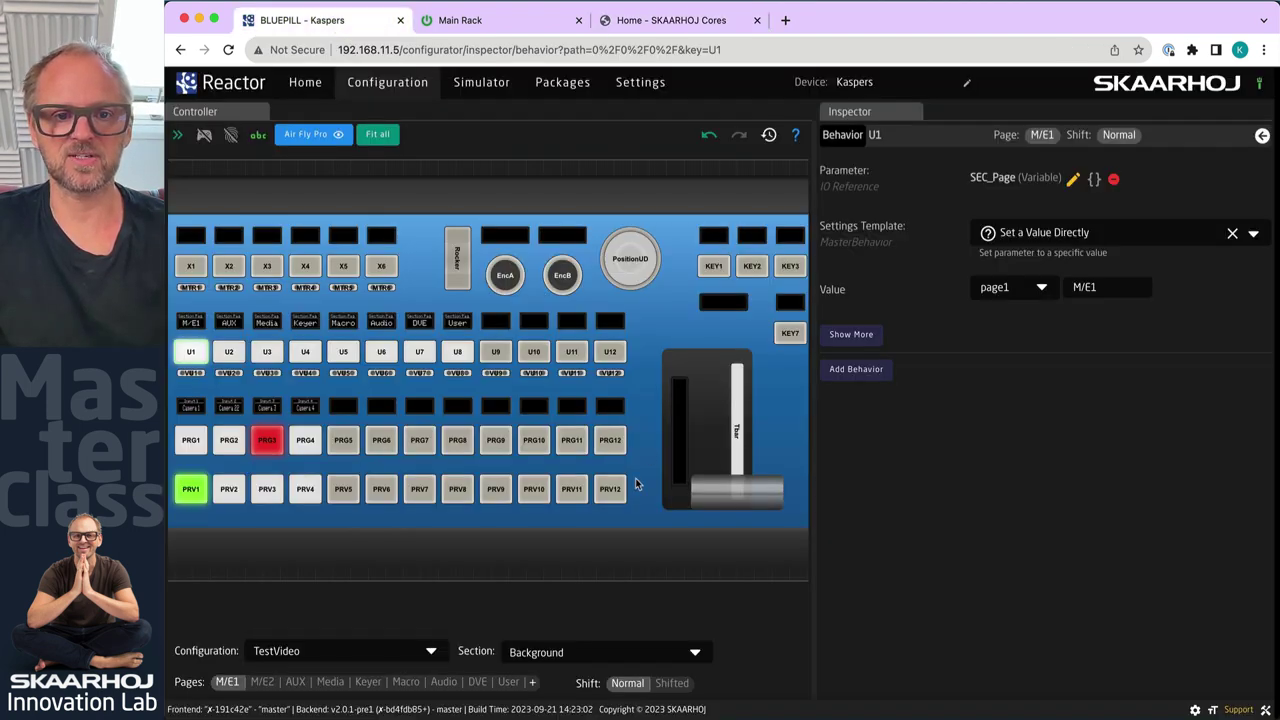
pyautogui.click(674, 684)
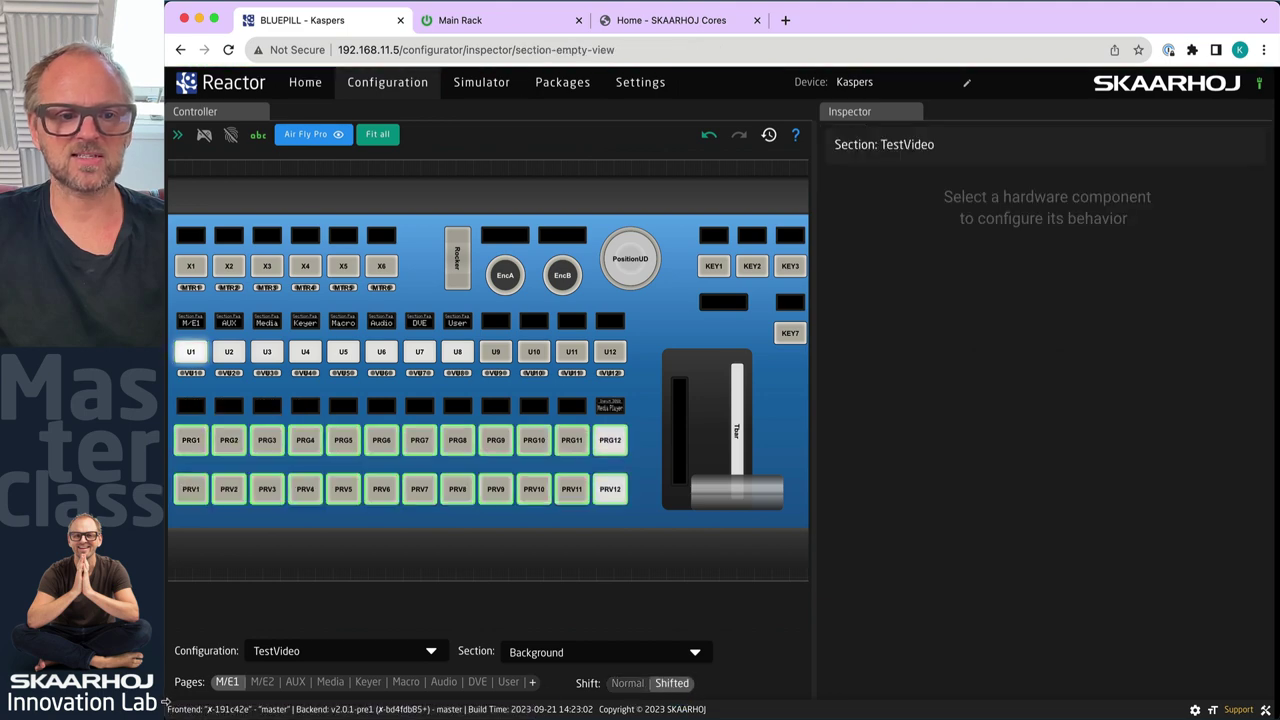
pyautogui.click(606, 437)
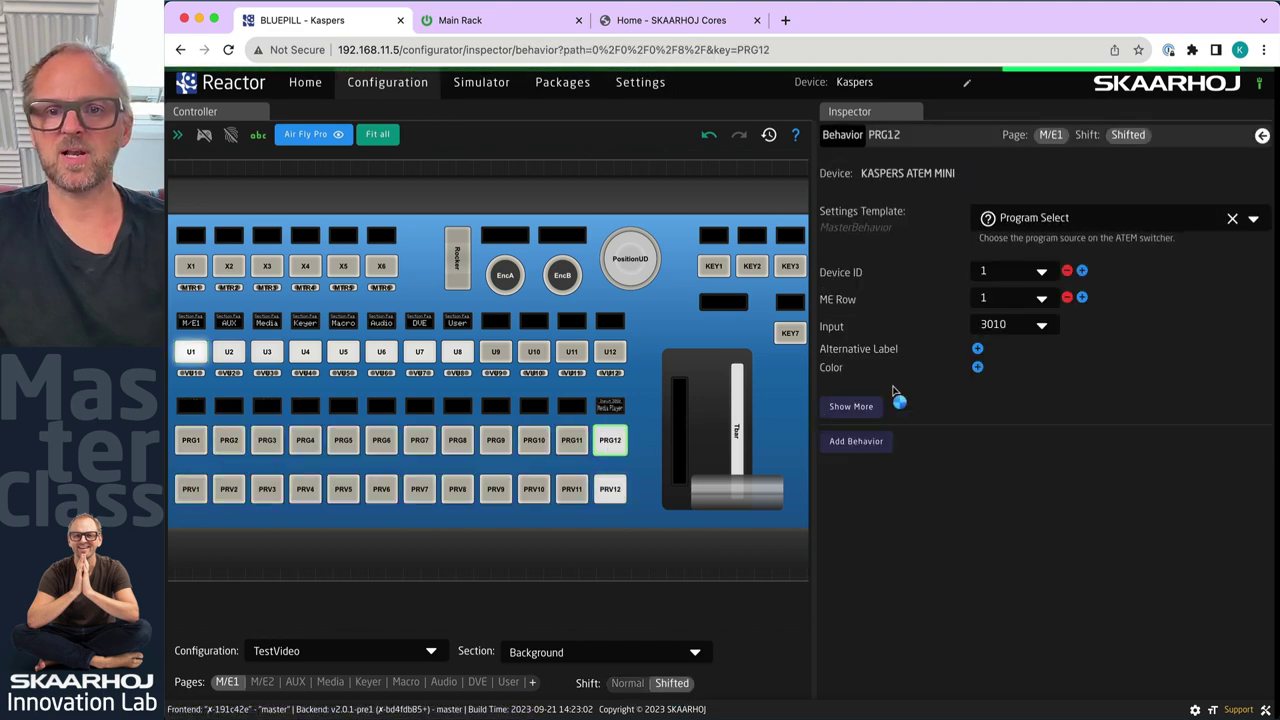
pyautogui.click(997, 371)
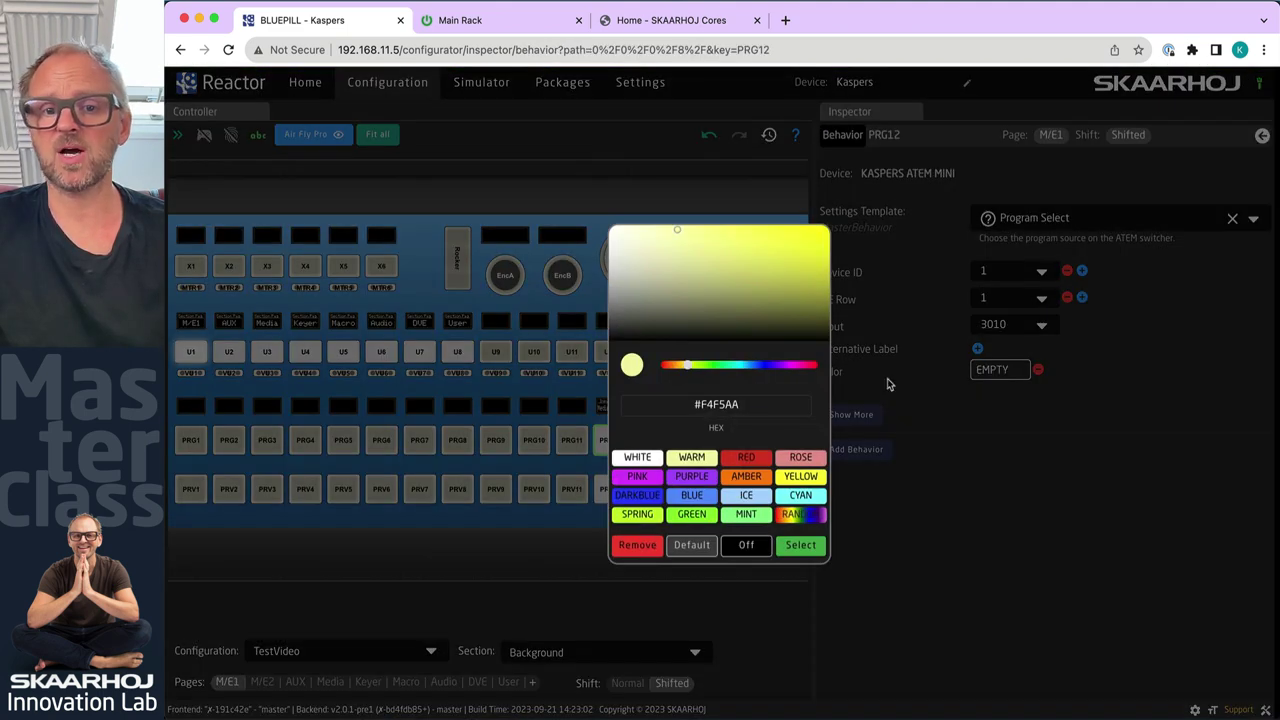
pyautogui.click(702, 482)
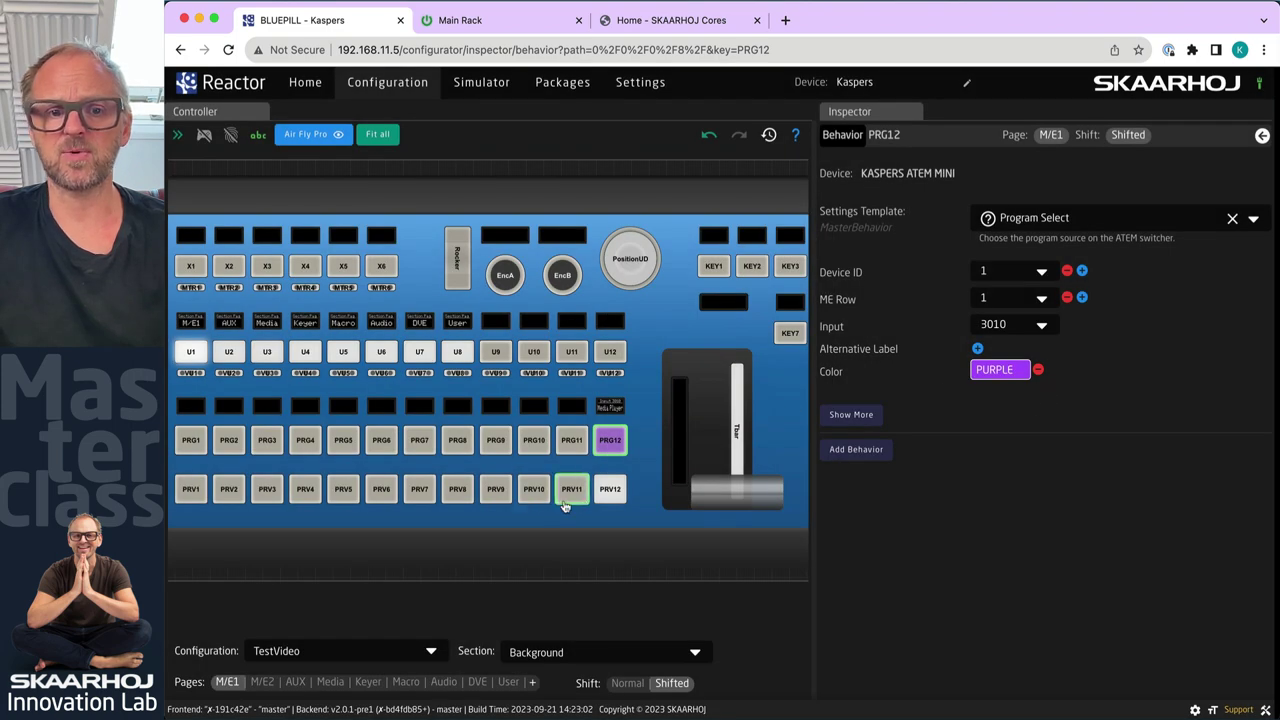
# Set the color of PRV12's shifted Preview Select behavior to Purple
pyautogui.click(605, 489)
pyautogui.click(993, 372)
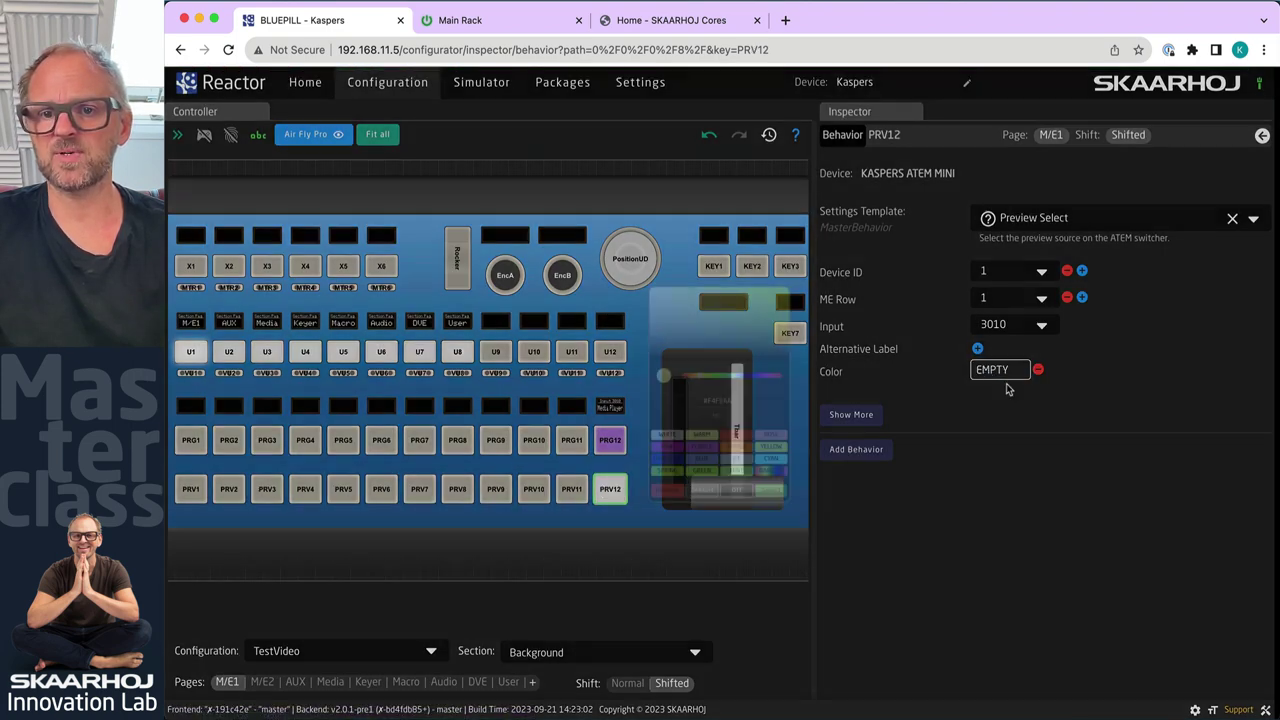
pyautogui.click(691, 479)
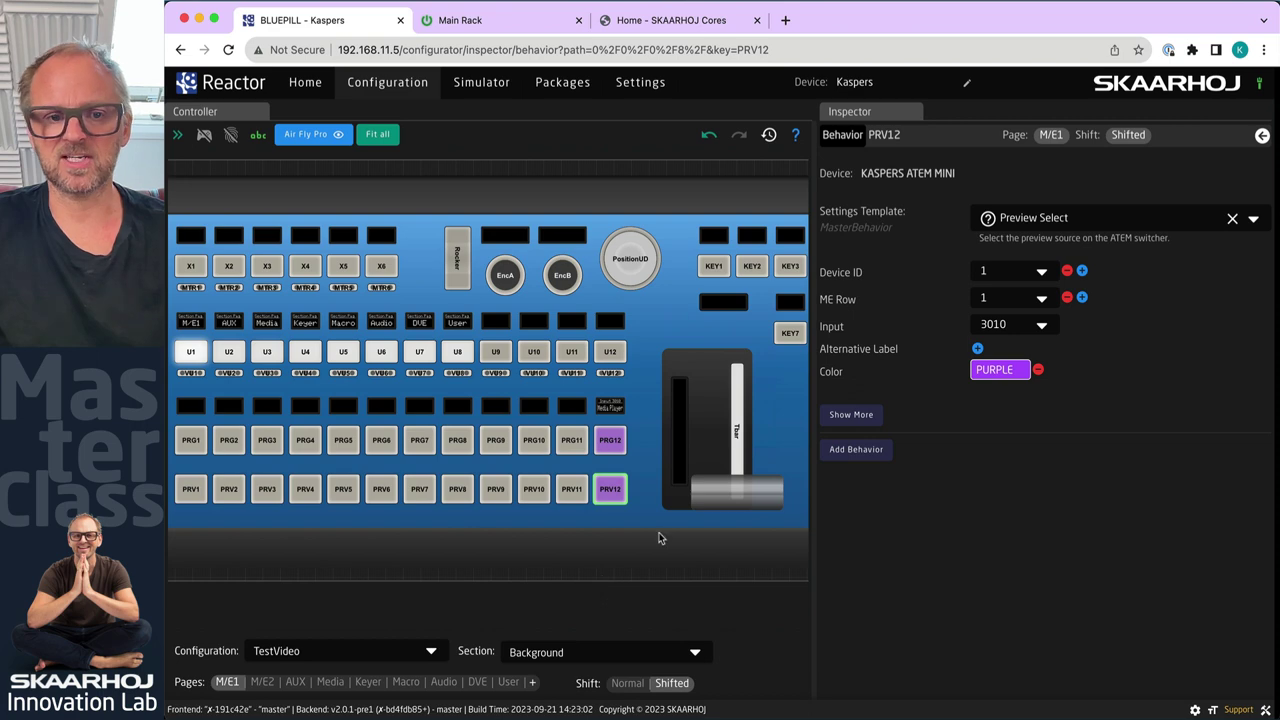
# Examine the MP, COL and PRG 1 to PRG 3 actions for each state in the UniSketch configuration
pyautogui.click(655, 19)
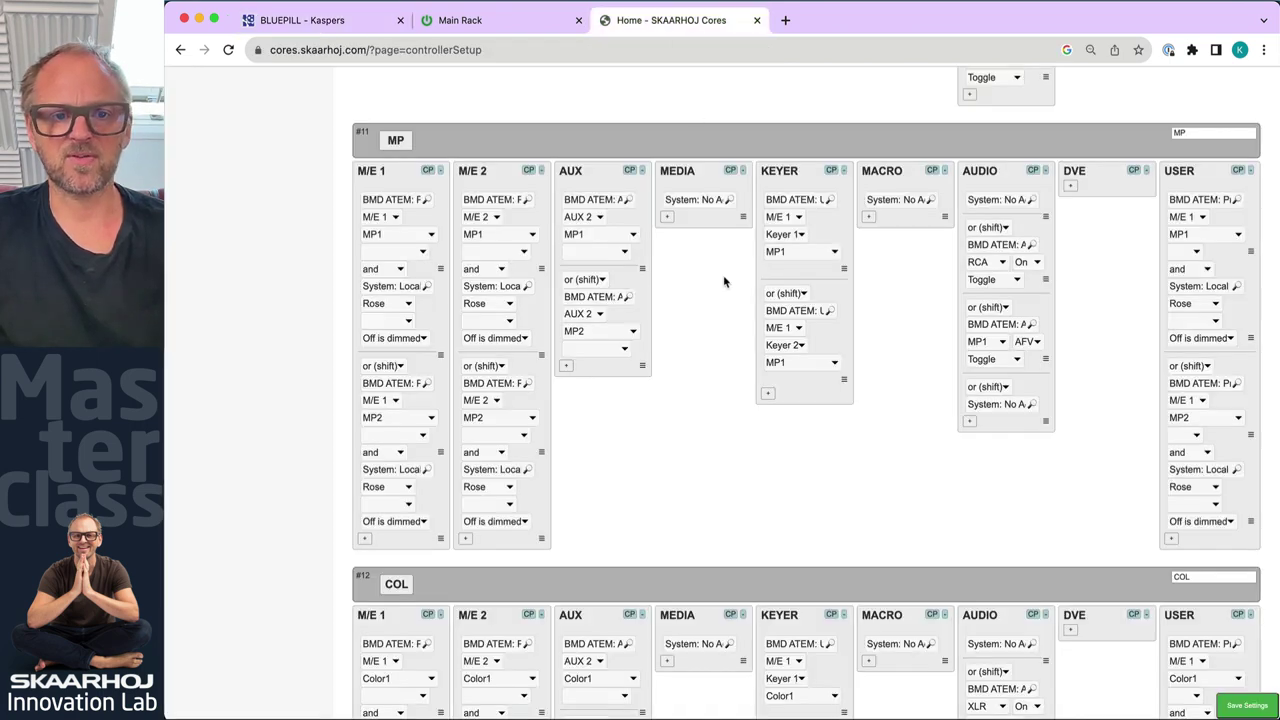
pyautogui.scroll(-3, 681, 505)
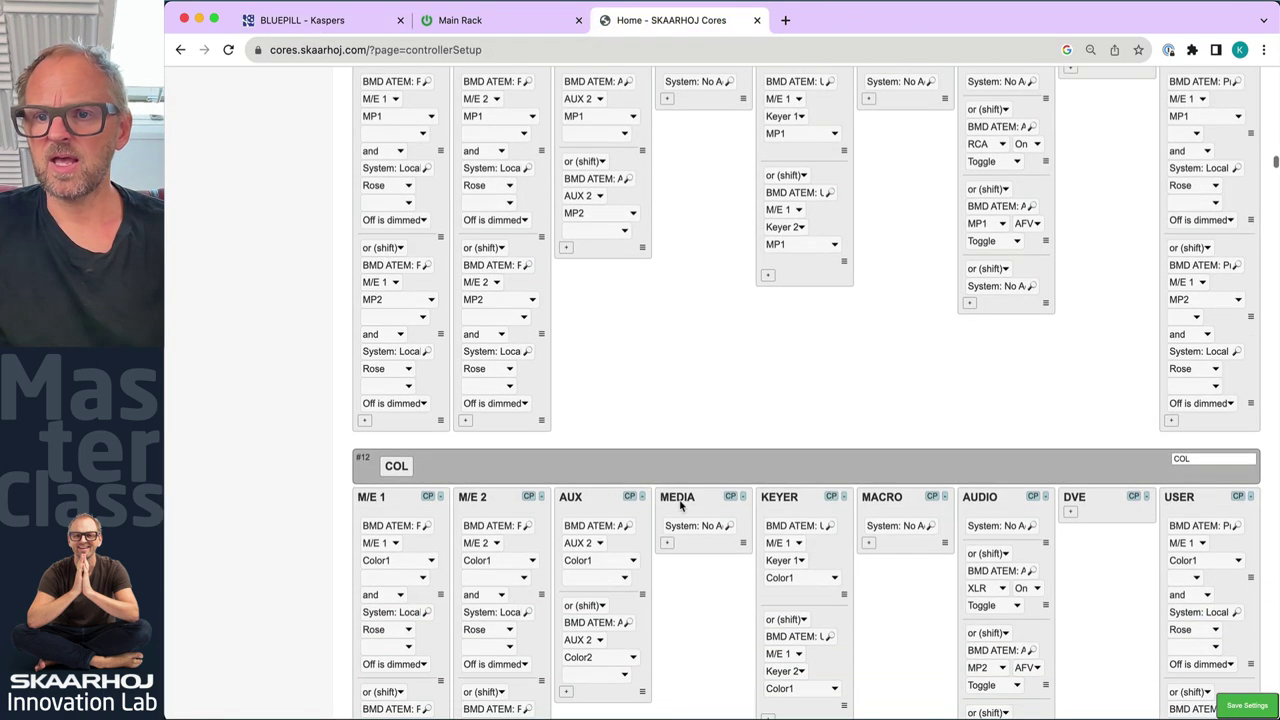
pyautogui.scroll(1, 681, 505)
pyautogui.scroll(-5, 681, 505)
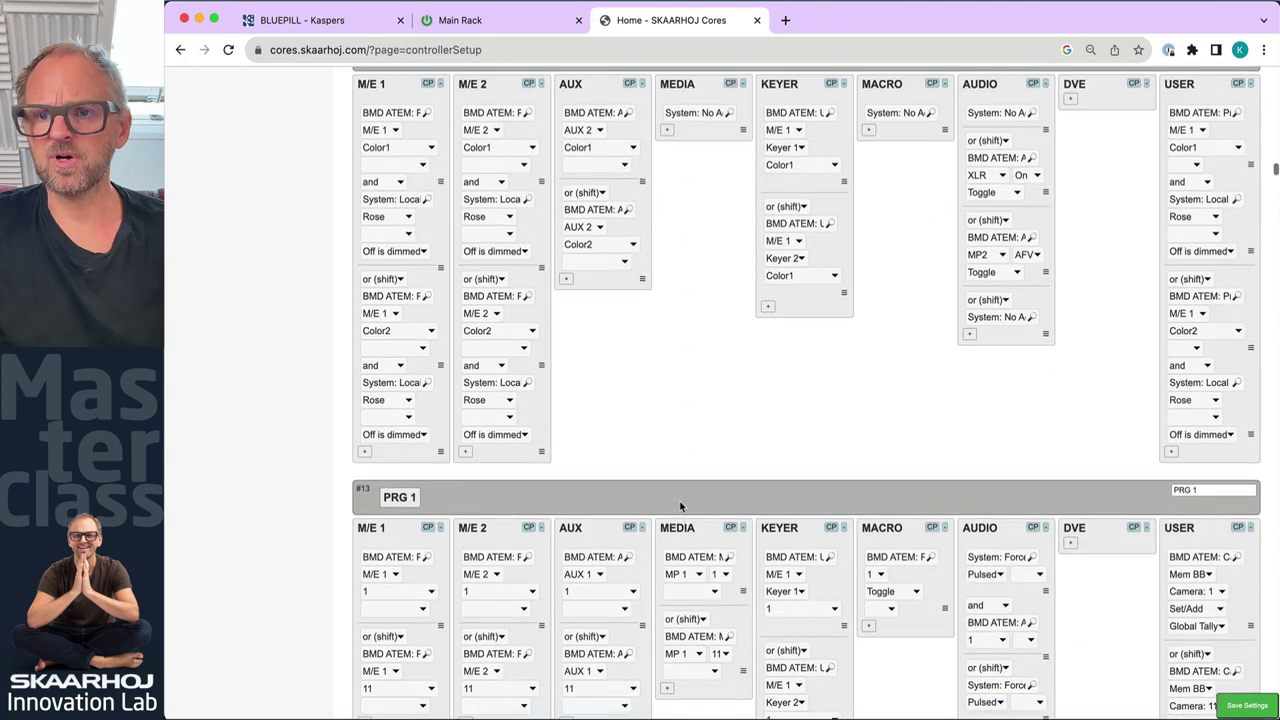
pyautogui.scroll(-10, 681, 505)
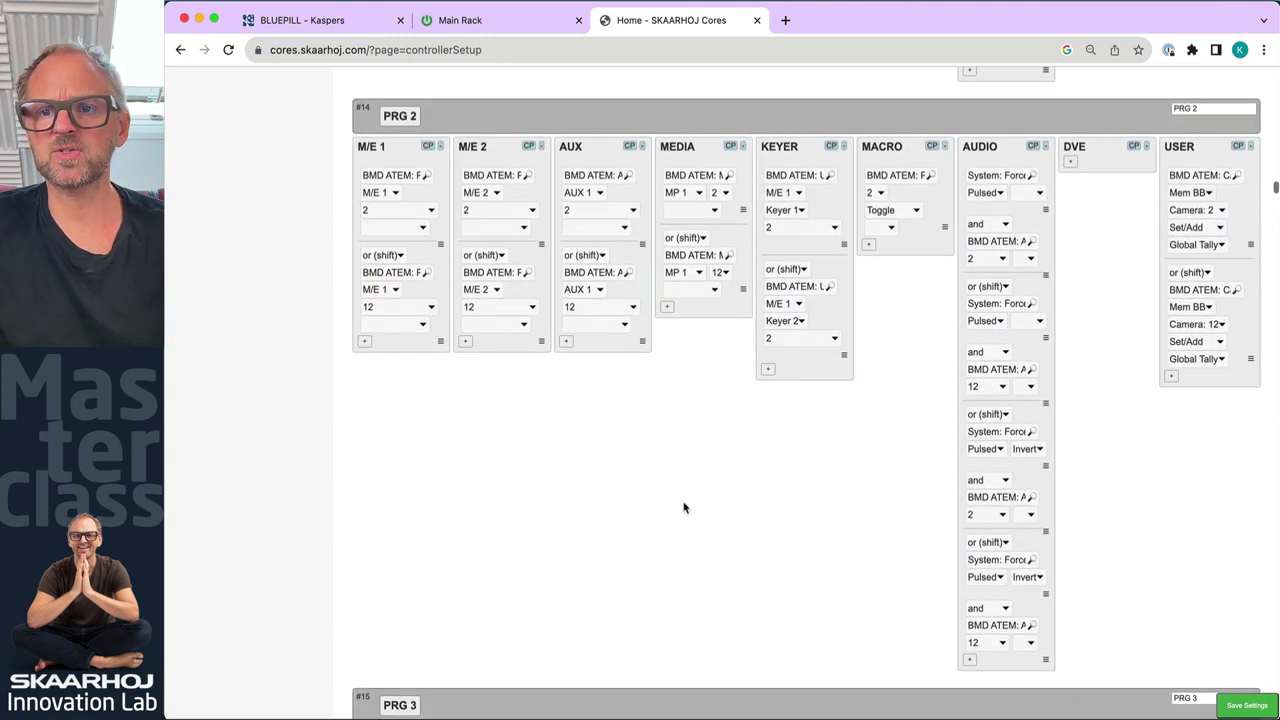
pyautogui.scroll(-5, 684, 510)
pyautogui.scroll(2, 686, 509)
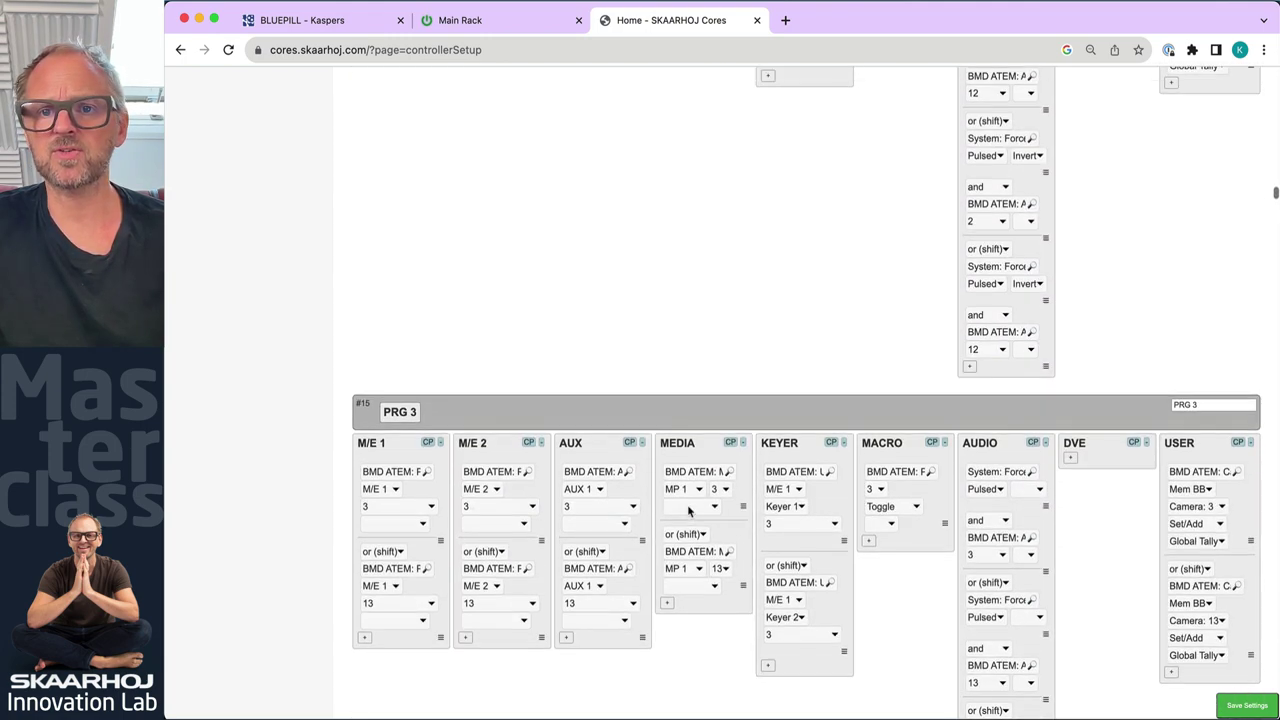
pyautogui.scroll(3, 690, 510)
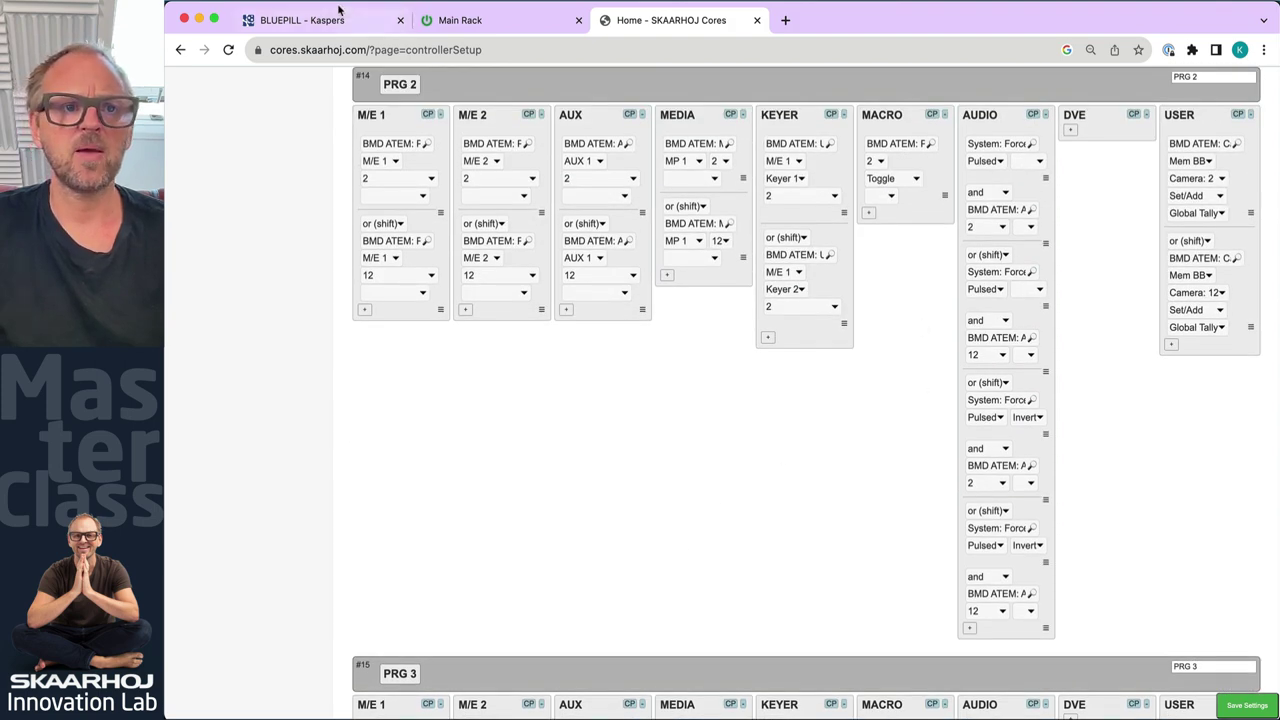
# In Reactor, start adding another behavior to the shifted PRV12 and list the behaviors available for the ATEM Mini
pyautogui.click(300, 20)
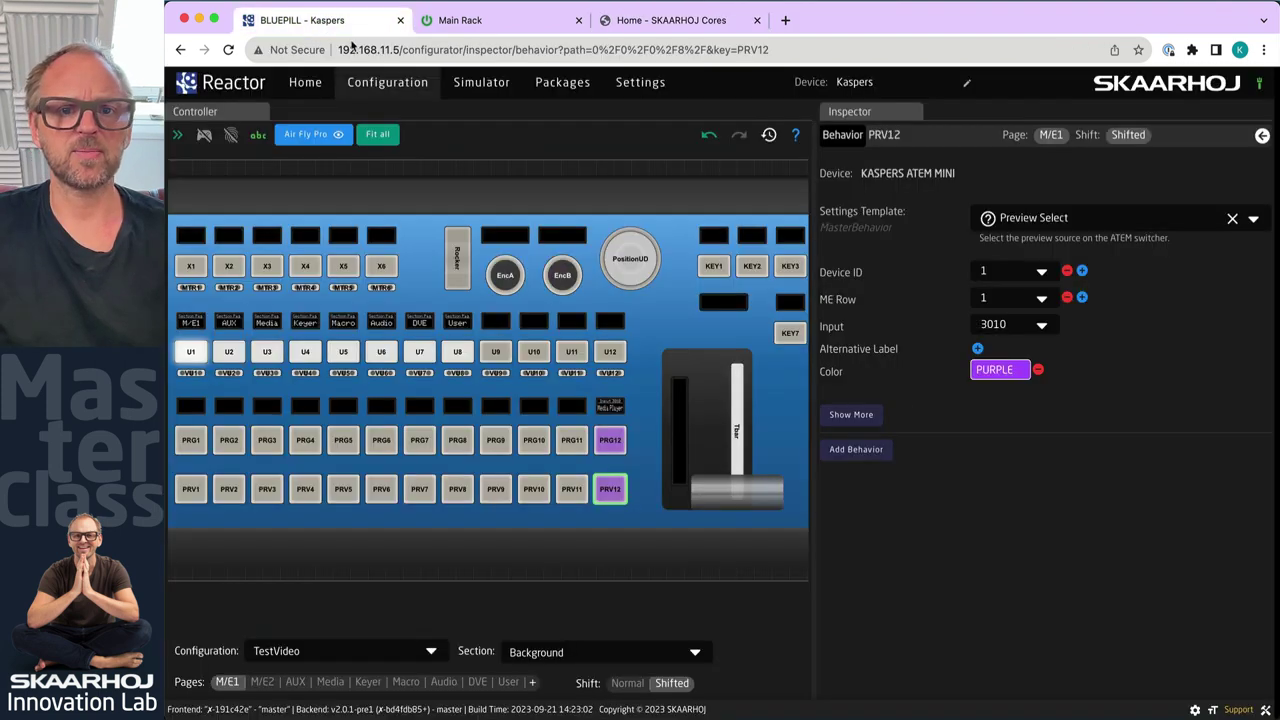
pyautogui.click(857, 451)
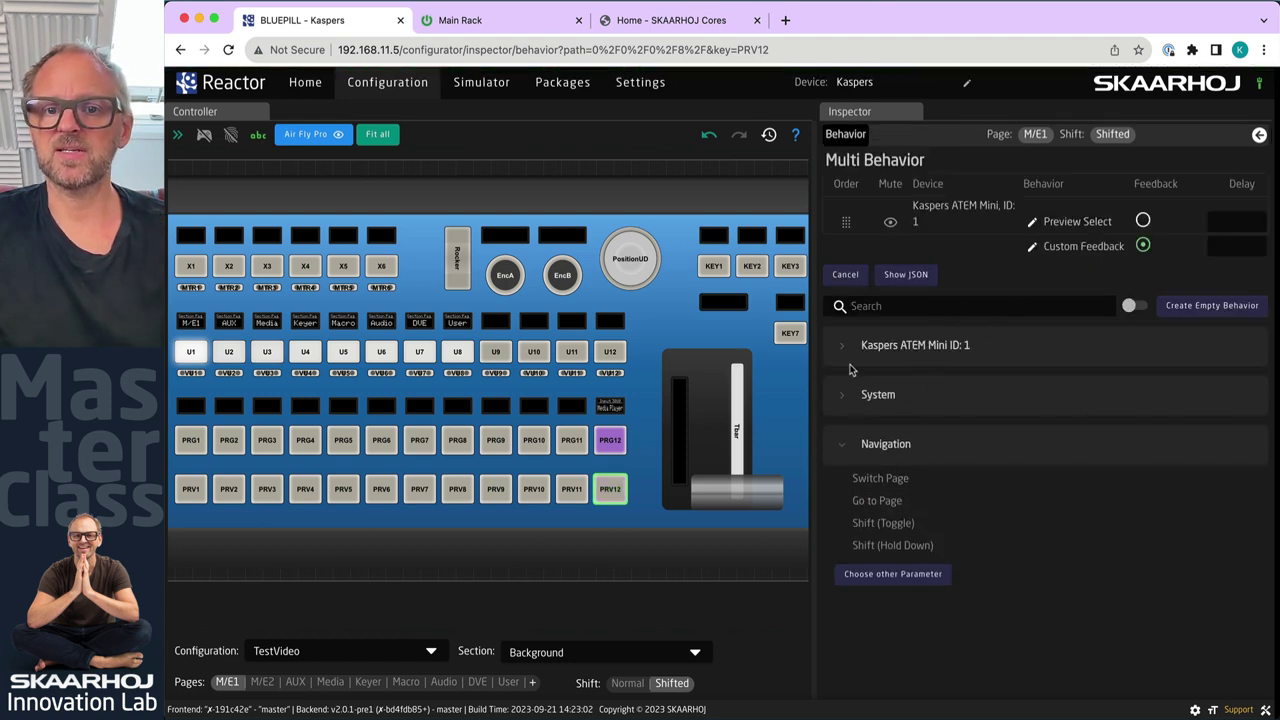
pyautogui.click(848, 350)
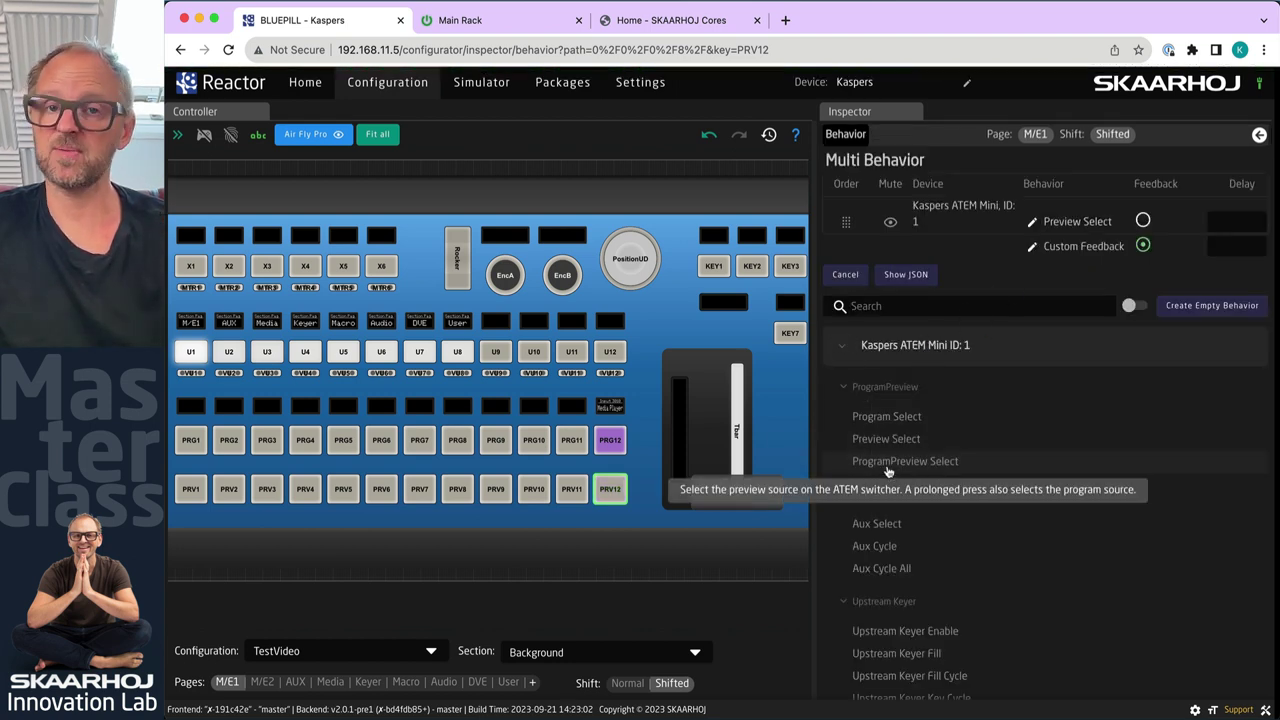